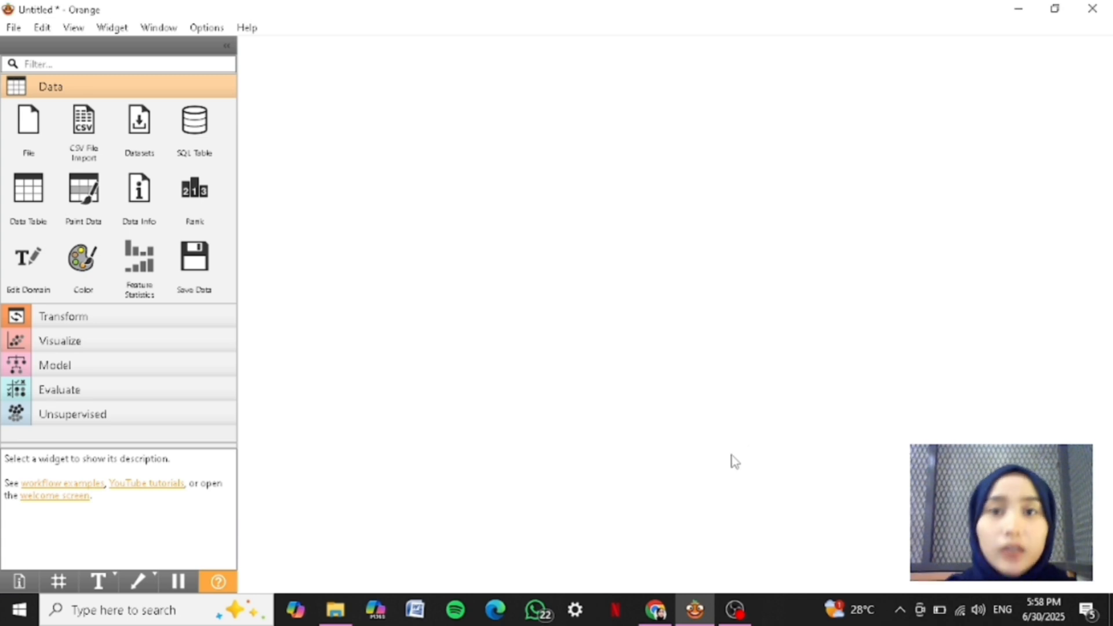
Switch to Chrome and download prakiraan_cuaca_dummy.csv from Kaggle's Data Dummy Prakiraan Cuaca dataset page.
click(656, 612)
scroll(504, 325, down, 2)
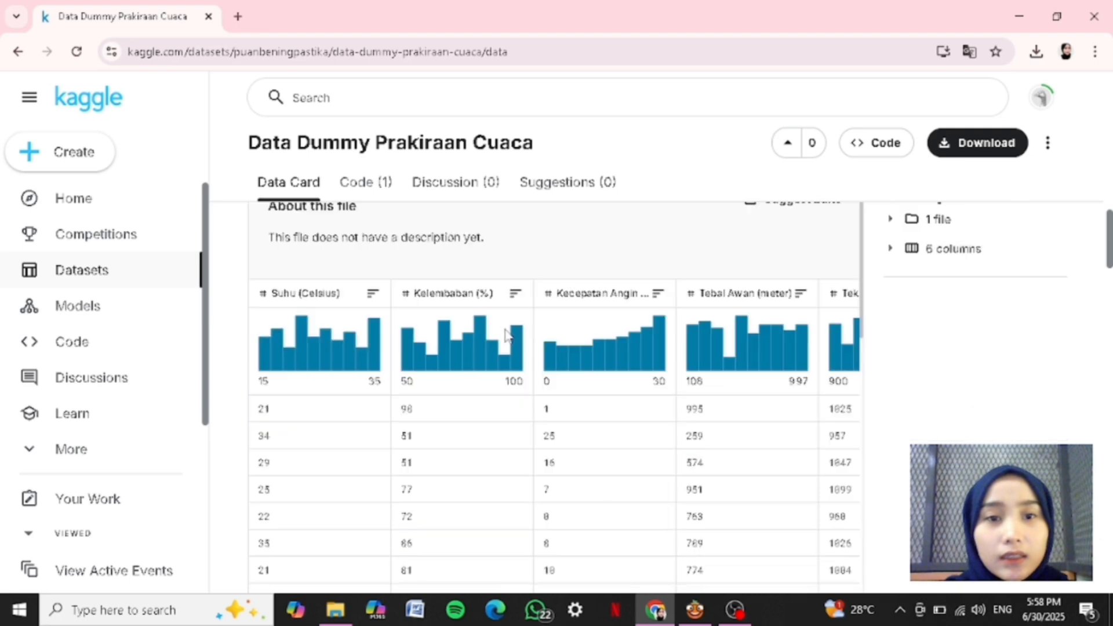
scroll(490, 304, up, 2)
drag(374, 143, 541, 142)
scroll(542, 141, up, 1)
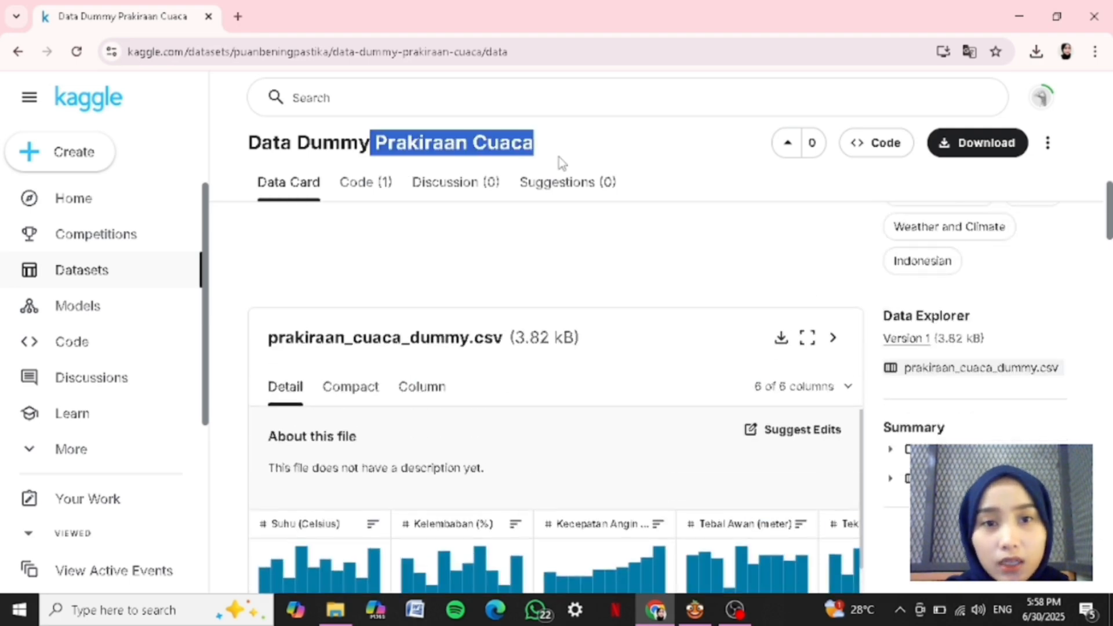
click(559, 160)
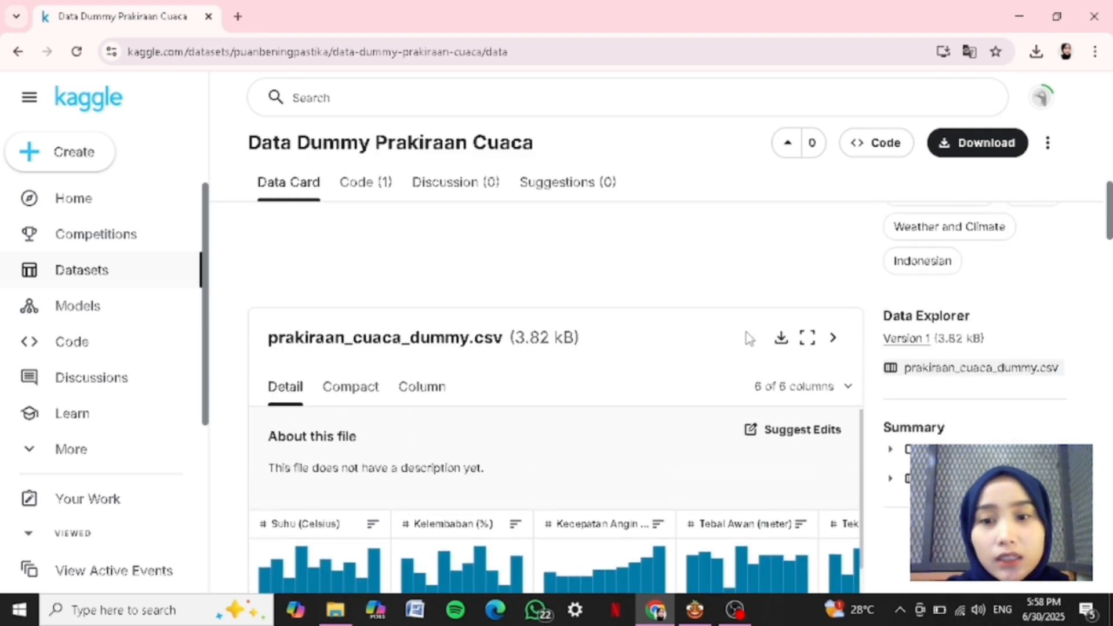
click(783, 338)
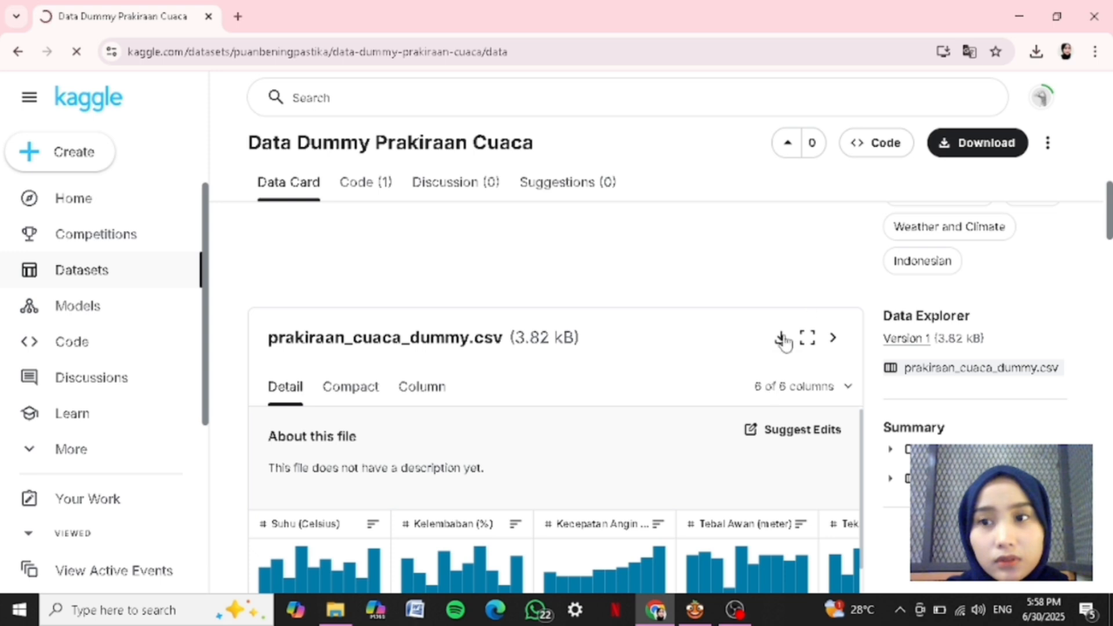
drag(475, 341, 497, 342)
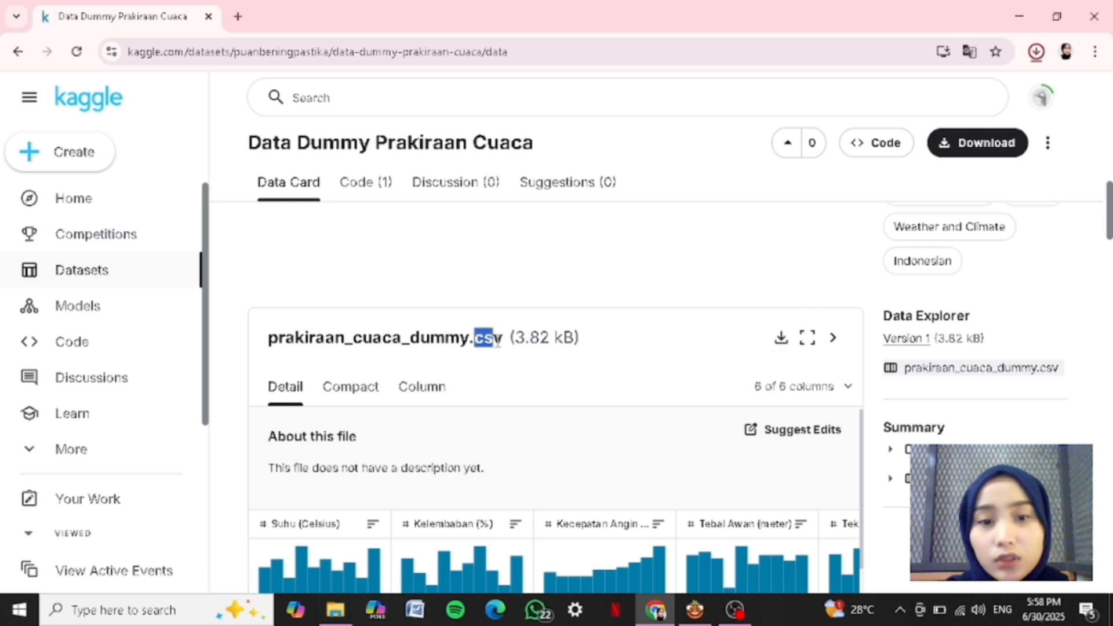
click(667, 294)
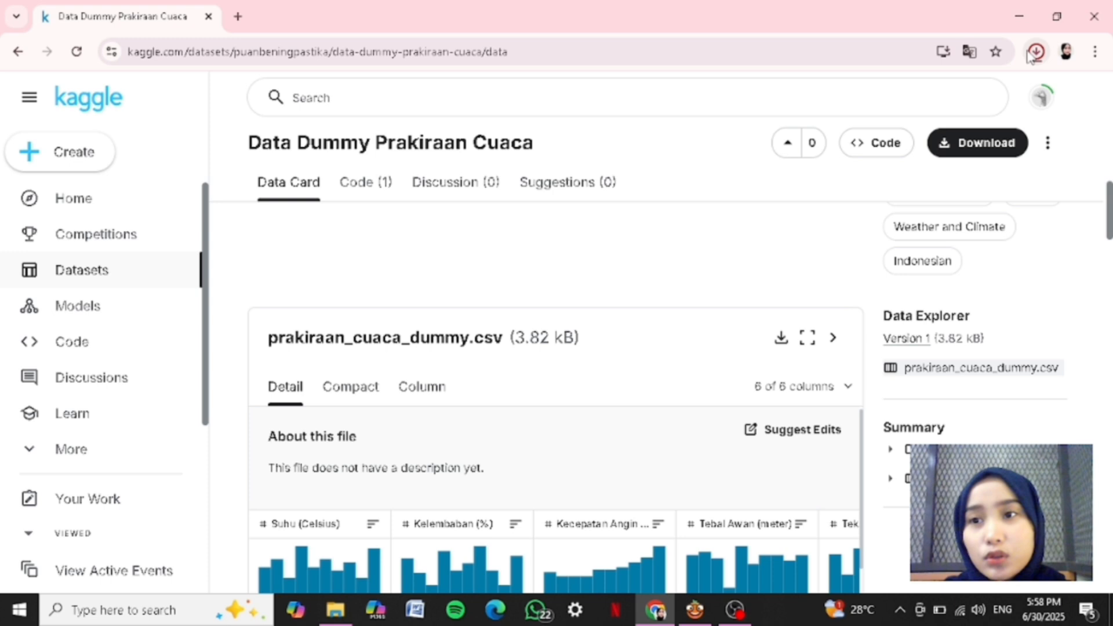
Switch to Orange, place a File widget on the canvas and load prakiraan_cuaca_dummy.csv from Downloads into it.
click(695, 610)
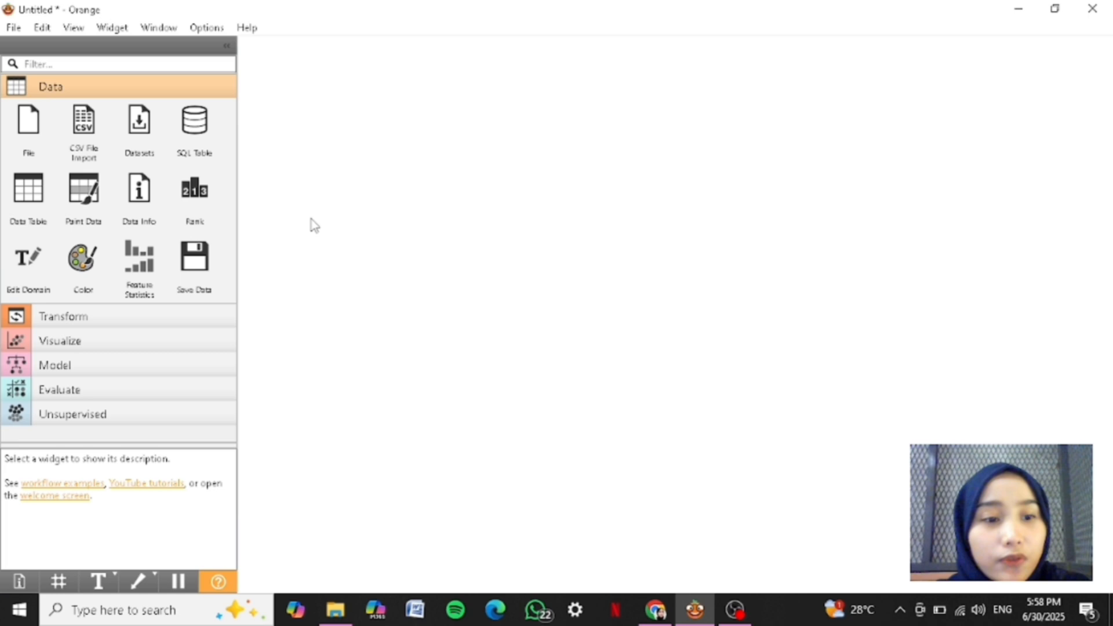
drag(28, 121, 378, 156)
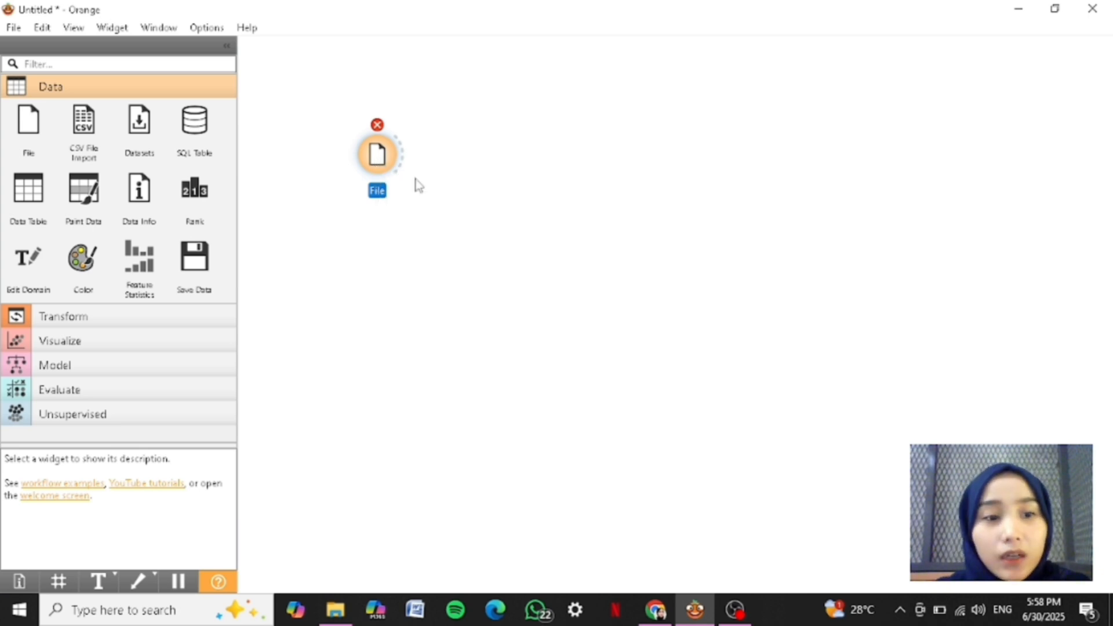
drag(388, 165, 354, 177)
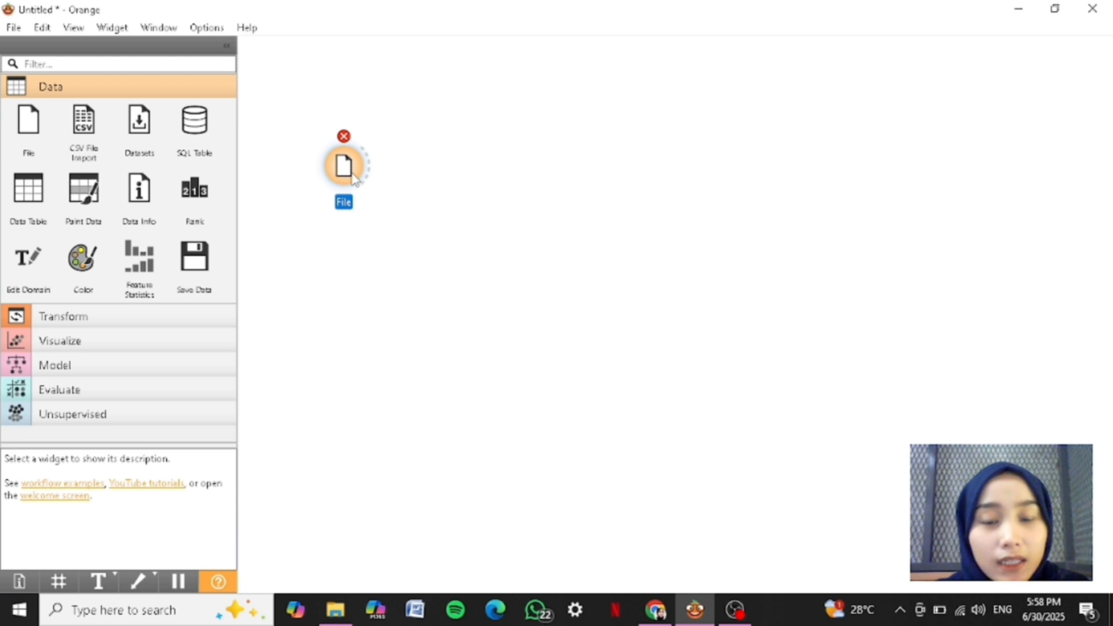
double_click(345, 167)
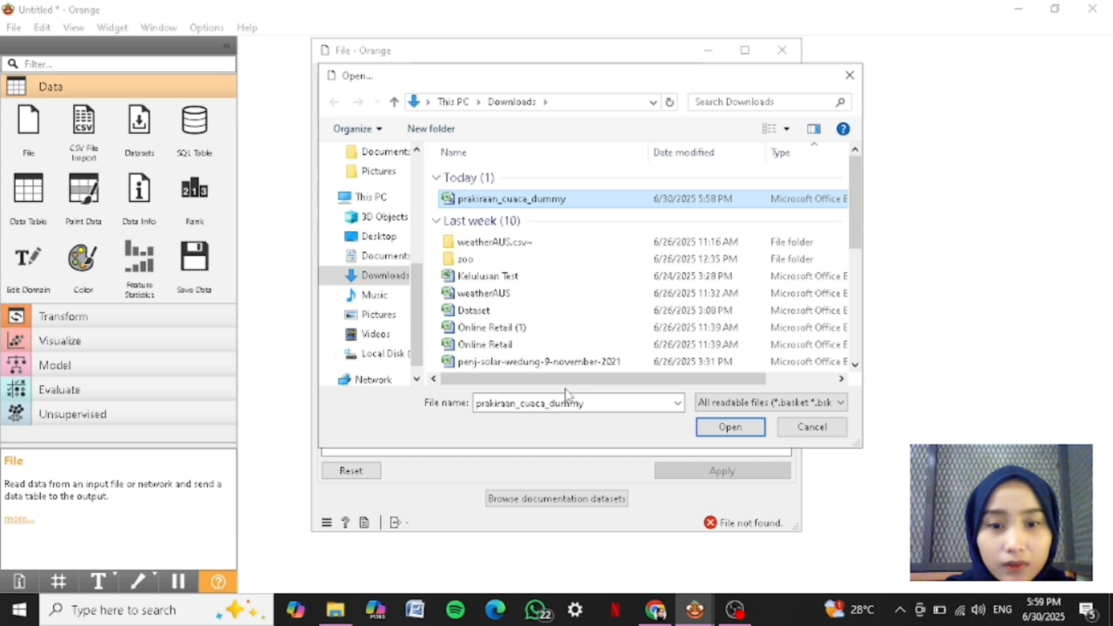
click(745, 436)
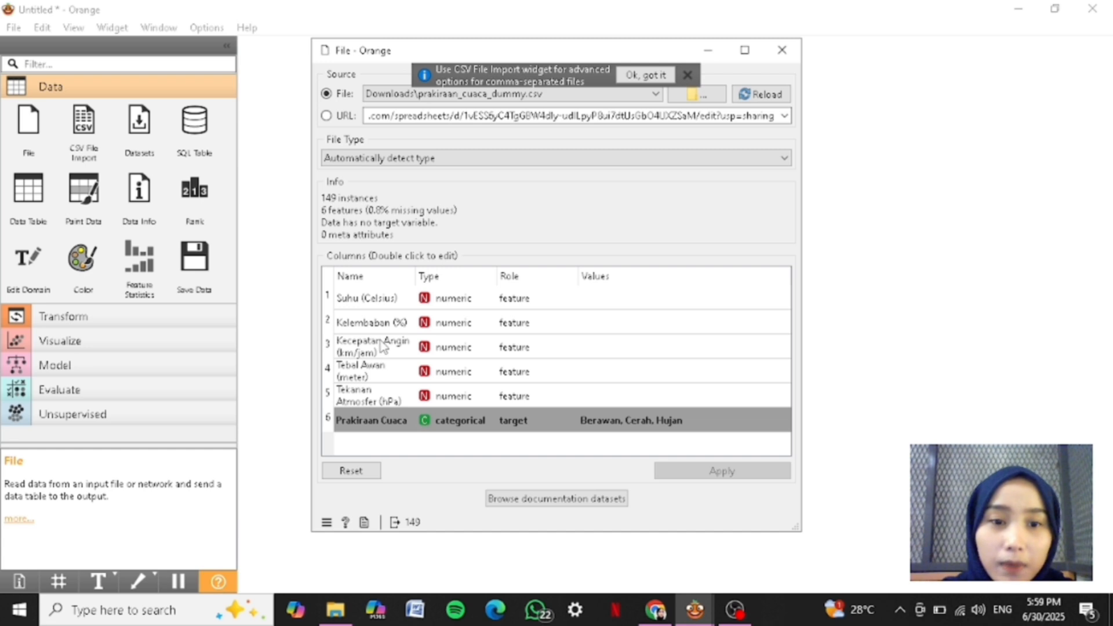
Set the role of the Prakiraan Cuaca column to target, apply the change and close the File settings.
double_click(522, 425)
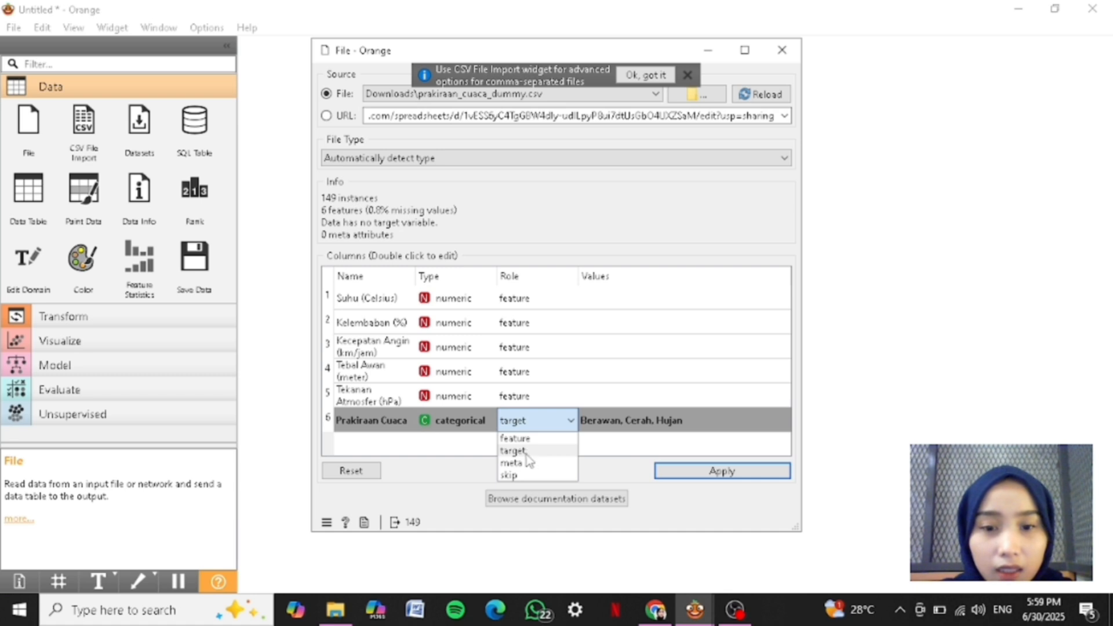
click(526, 453)
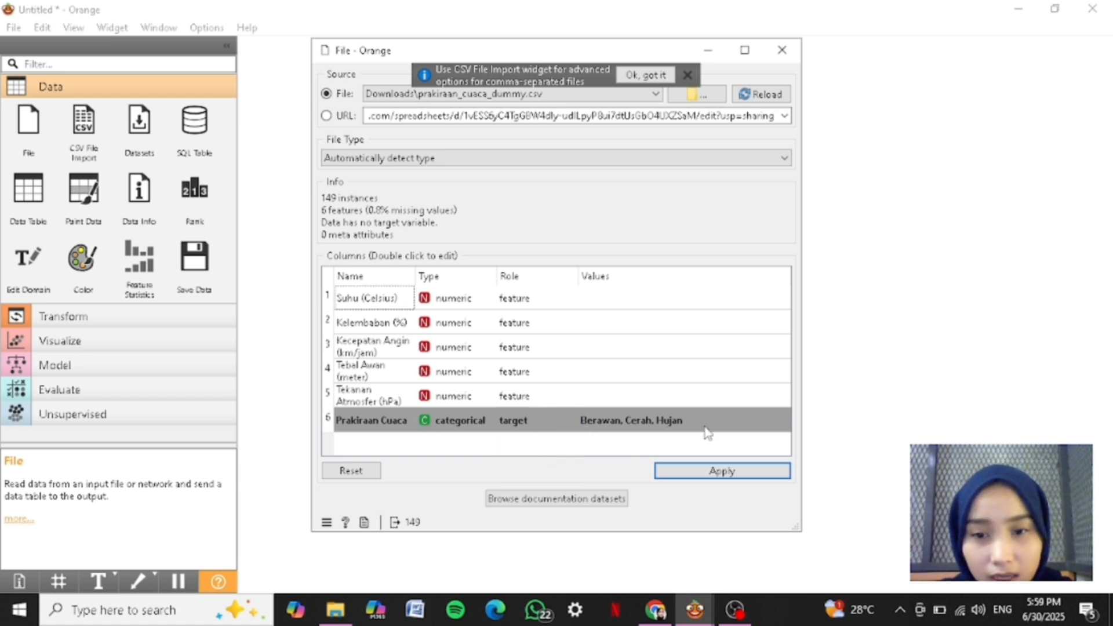
click(745, 472)
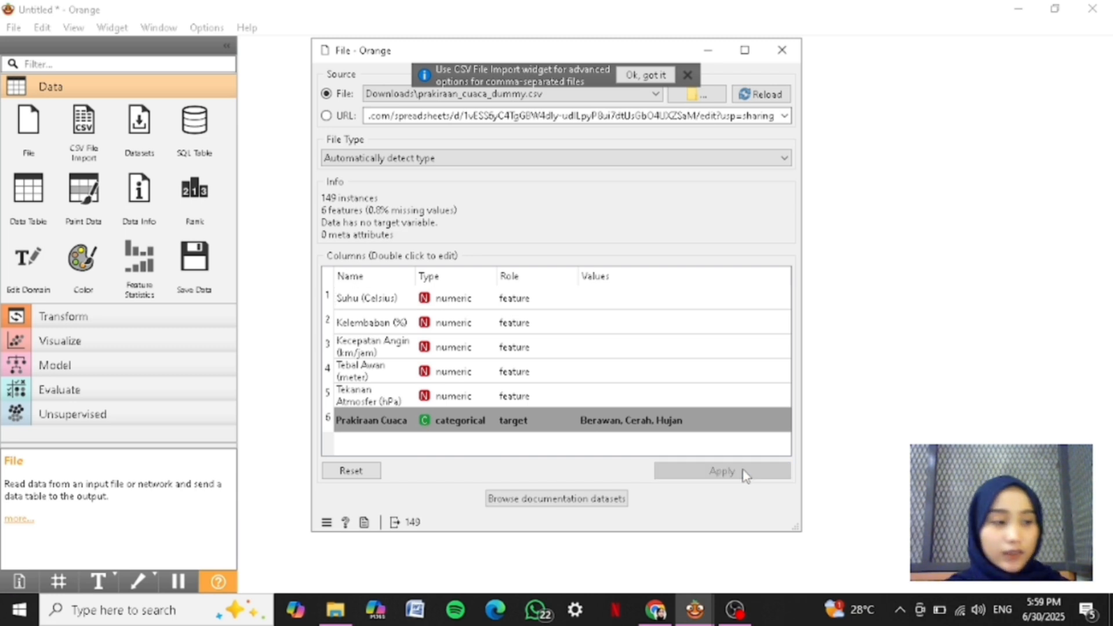
click(783, 51)
Connect a Data Table widget to File and view the raw weather data in it.
drag(366, 169, 498, 162)
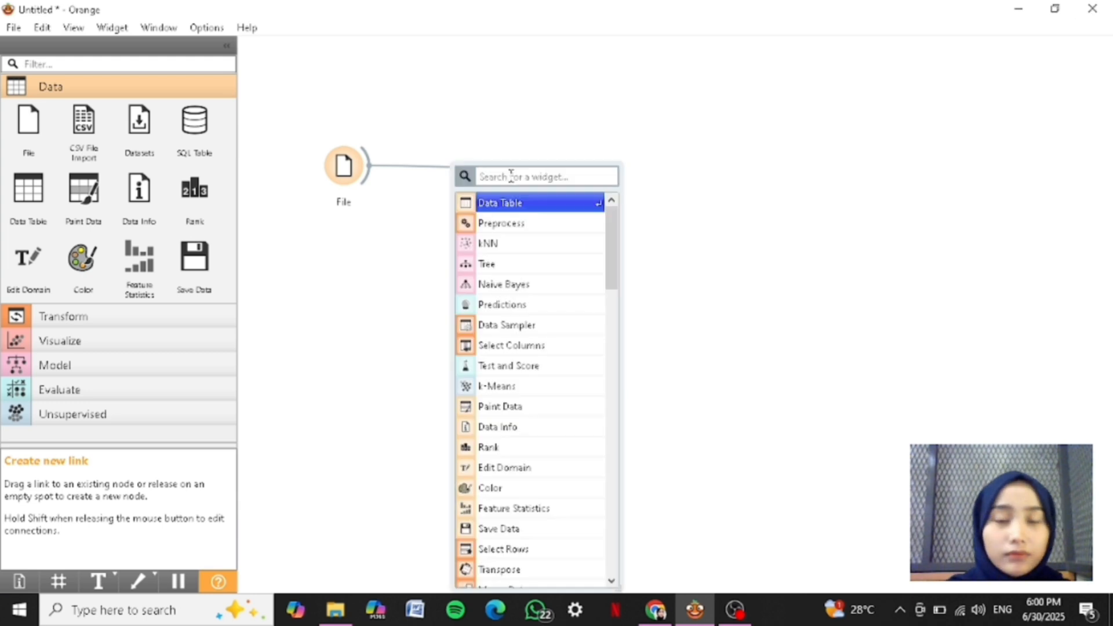
click(524, 204)
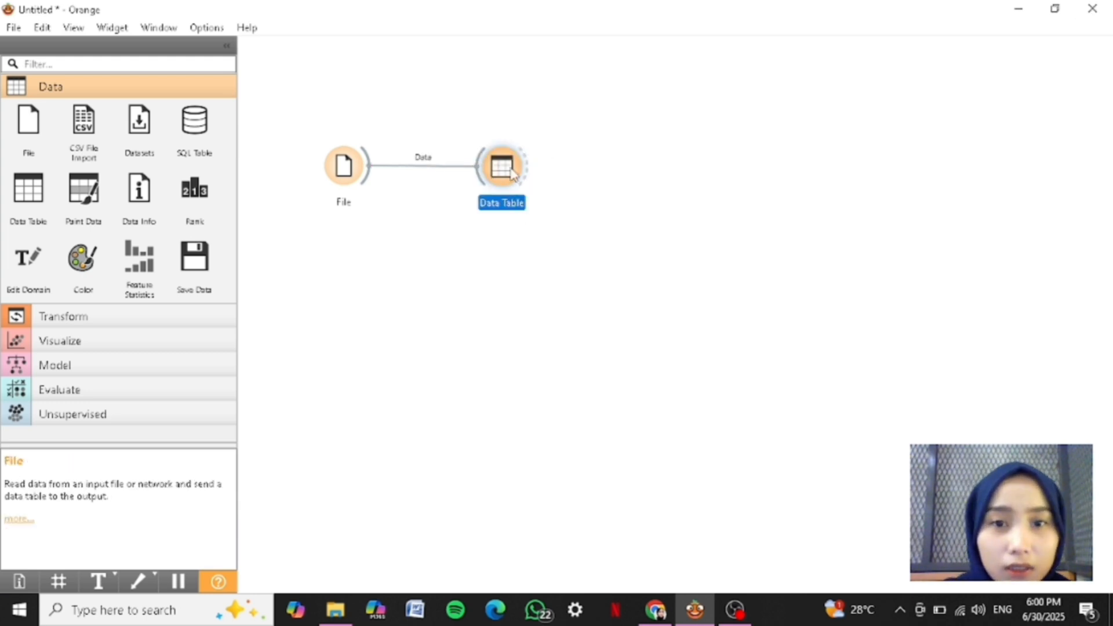
double_click(512, 174)
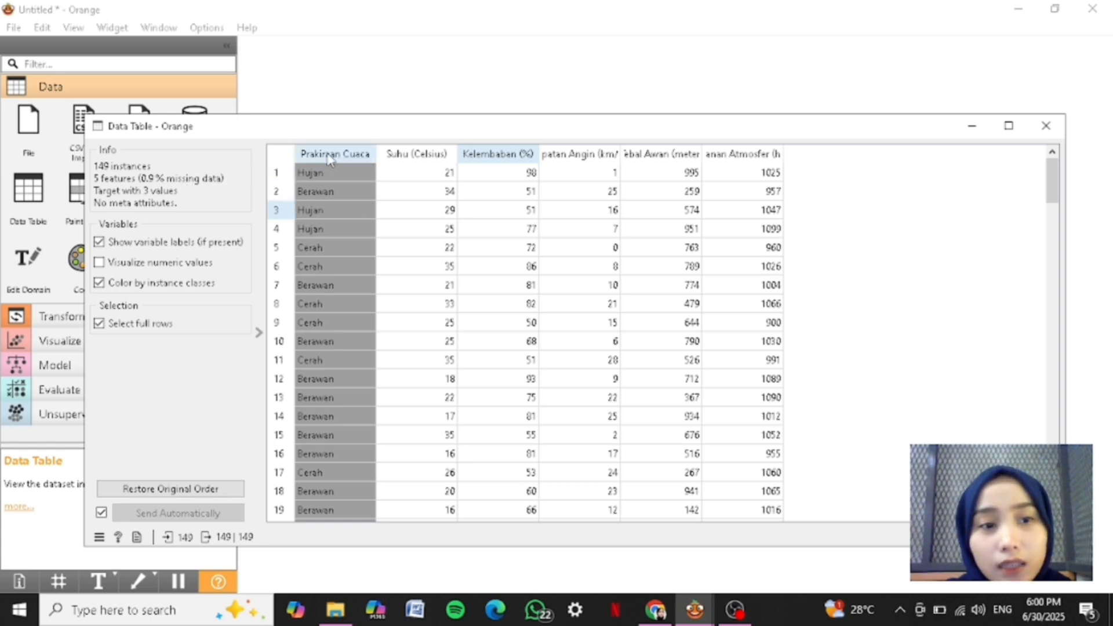
click(1046, 125)
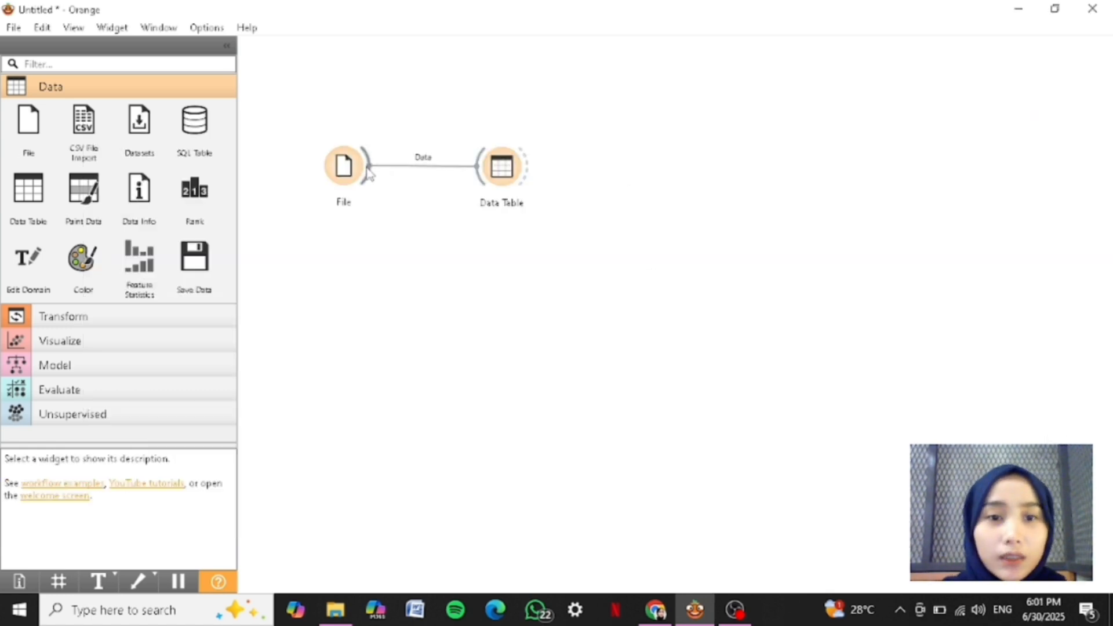
Connect a Preprocess widget to File, placed below the Data Table, with Impute Missing Values set to Average/Most frequent.
drag(369, 172, 481, 314)
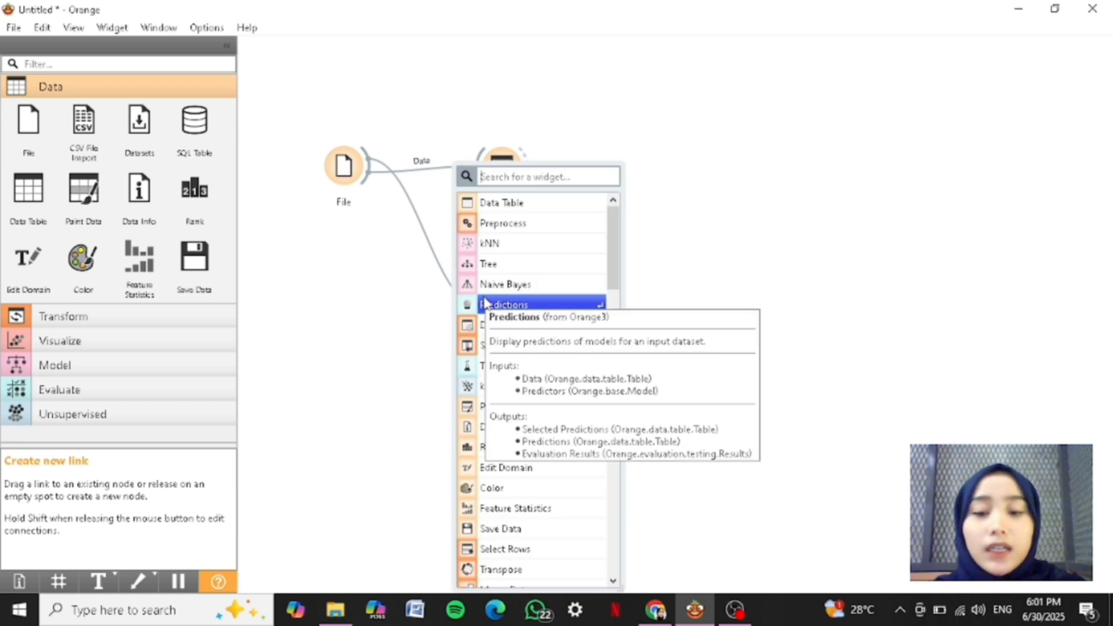
click(509, 223)
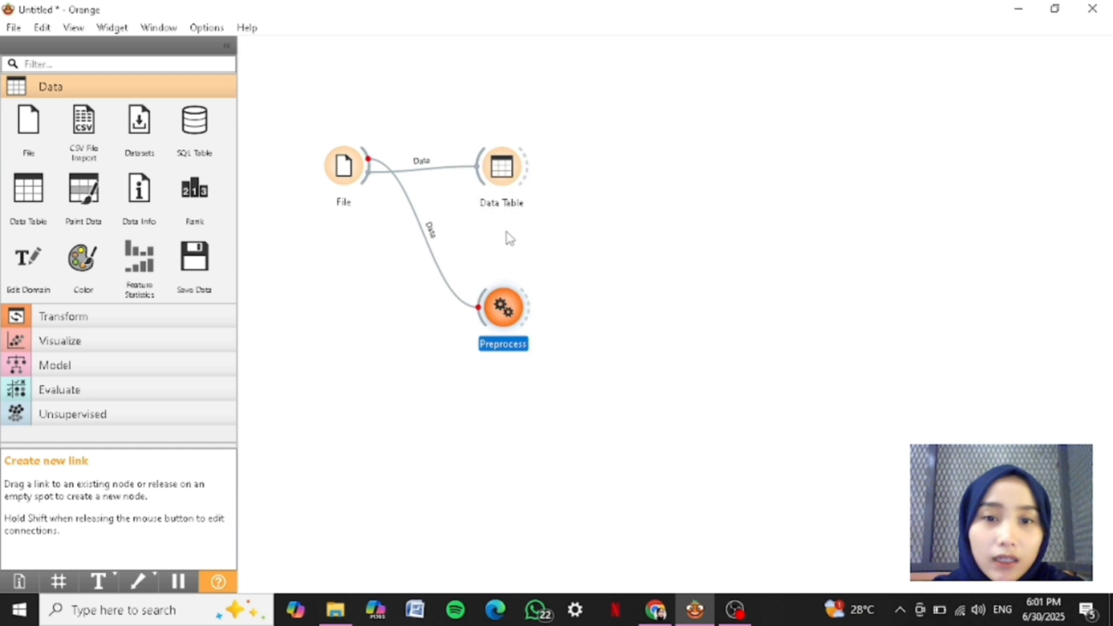
double_click(504, 308)
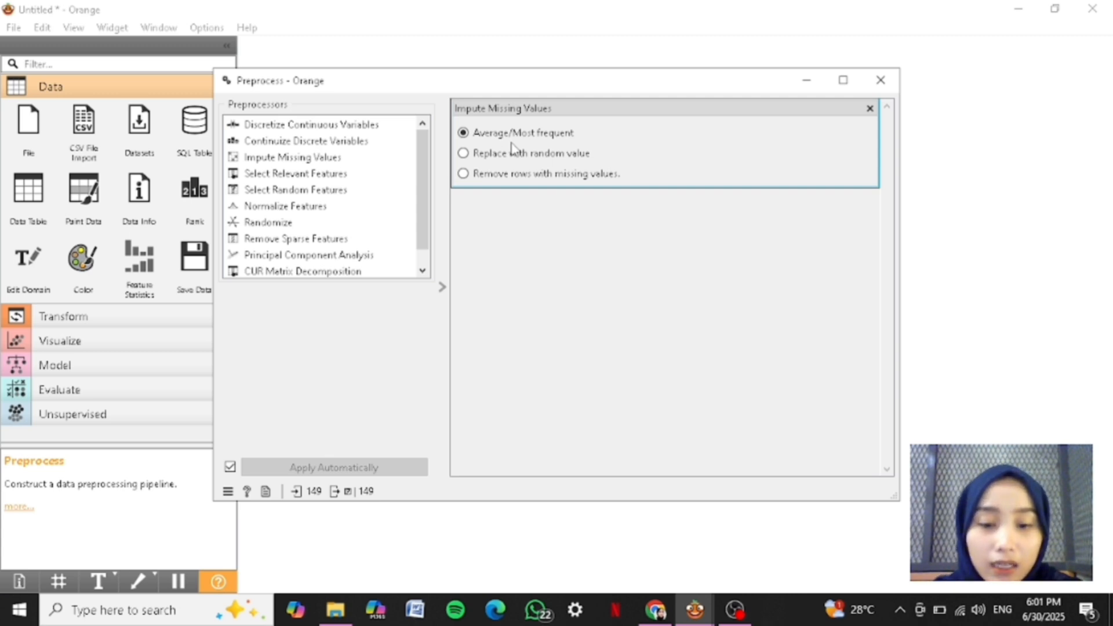
click(890, 76)
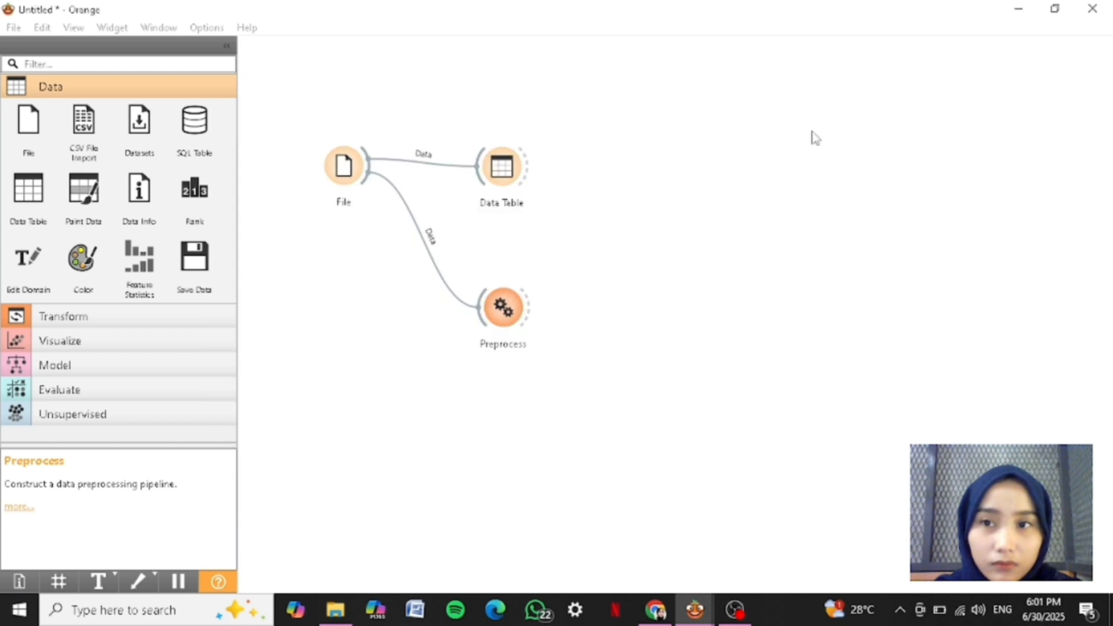
Connect a second Data Table to Preprocess, place it below, and check its contents for missing data.
drag(600, 322, 601, 321)
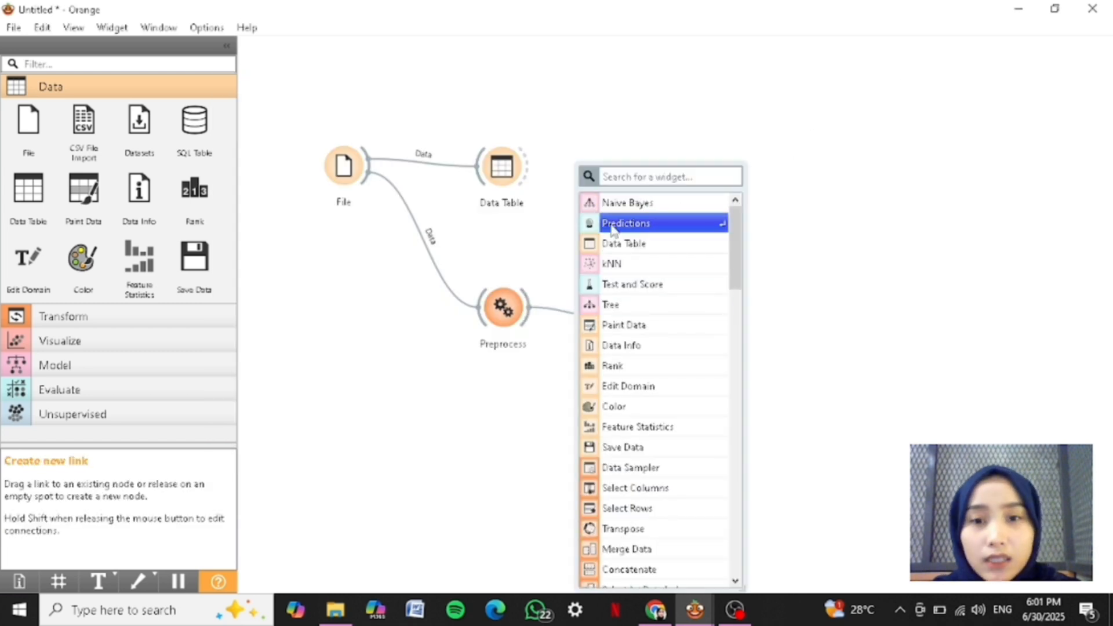
click(642, 244)
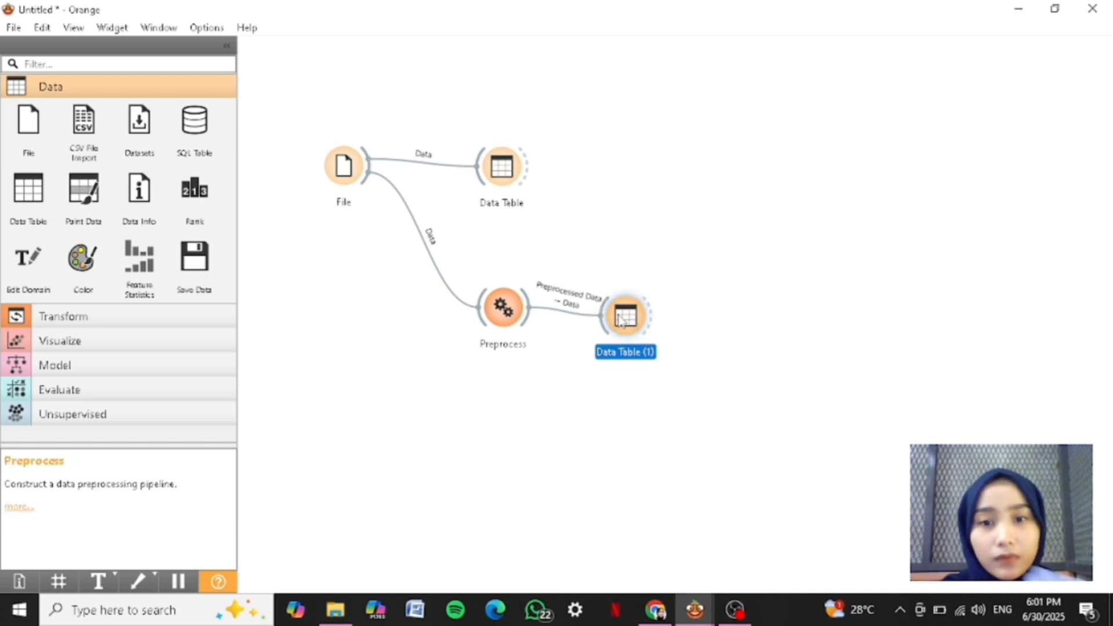
drag(621, 320, 619, 455)
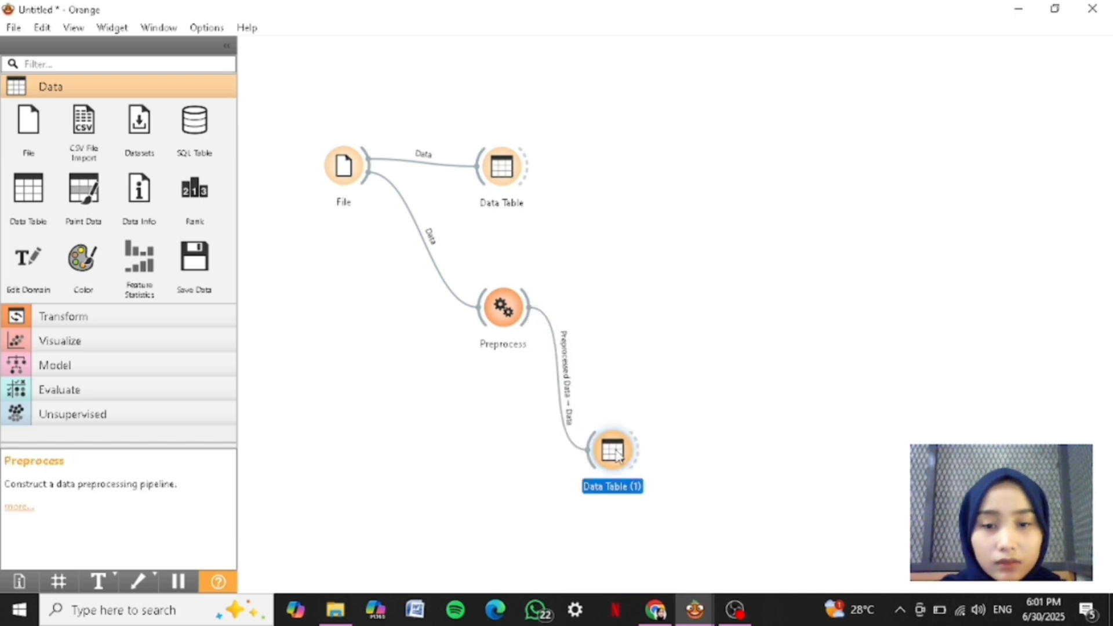
double_click(618, 455)
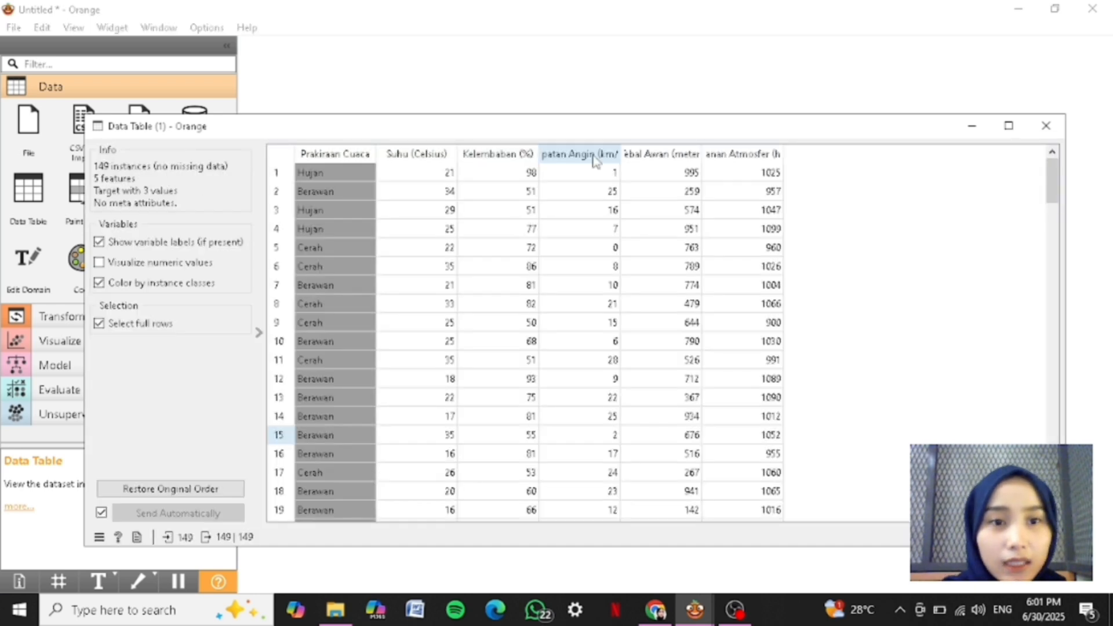
click(1046, 126)
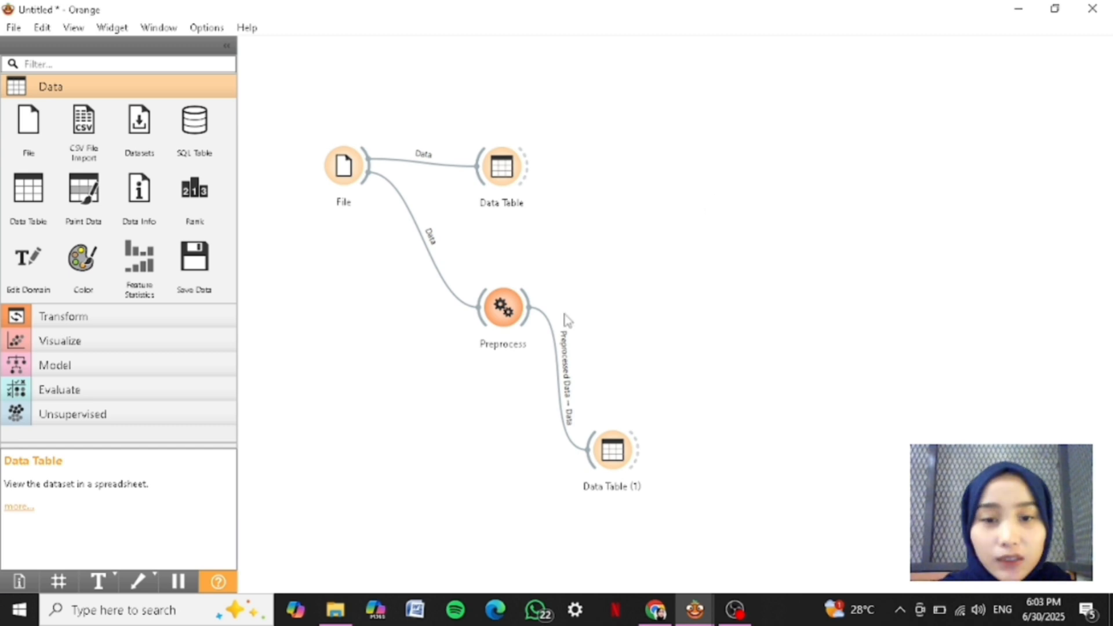
Add a Naive Bayes widget after Preprocess, link Preprocessed Data to its Data input, and place it level with the first Data Table.
drag(532, 308, 644, 220)
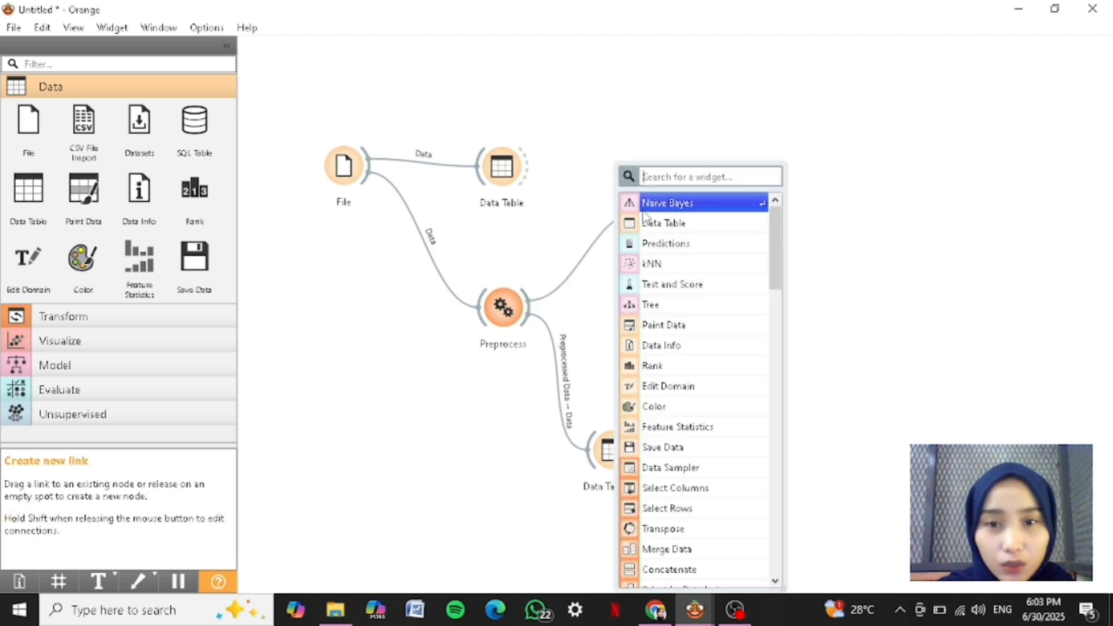
click(685, 208)
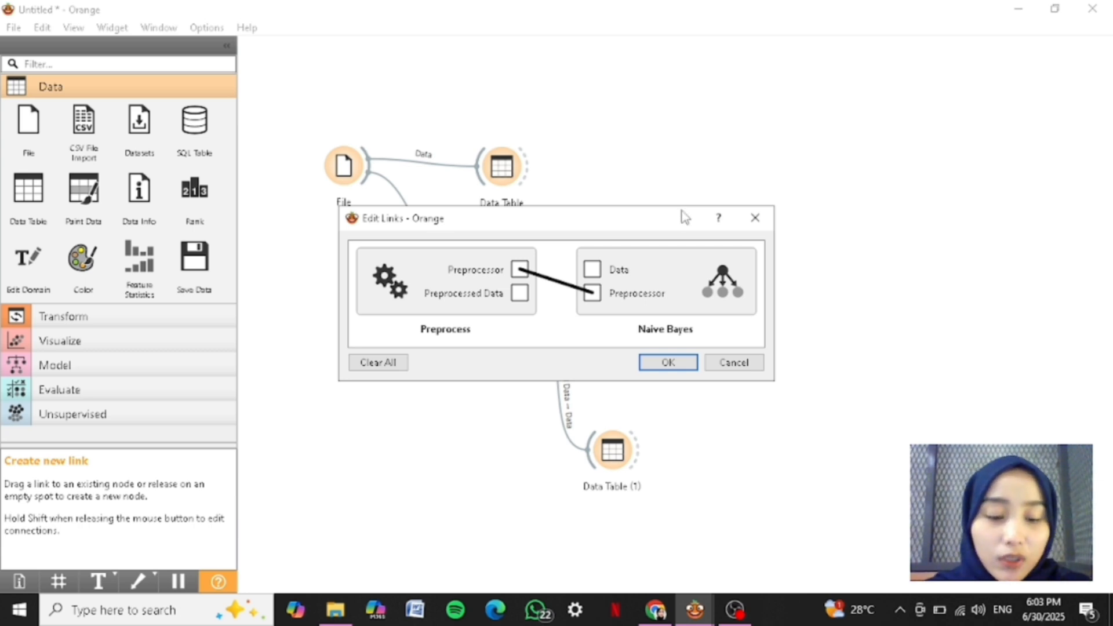
click(557, 283)
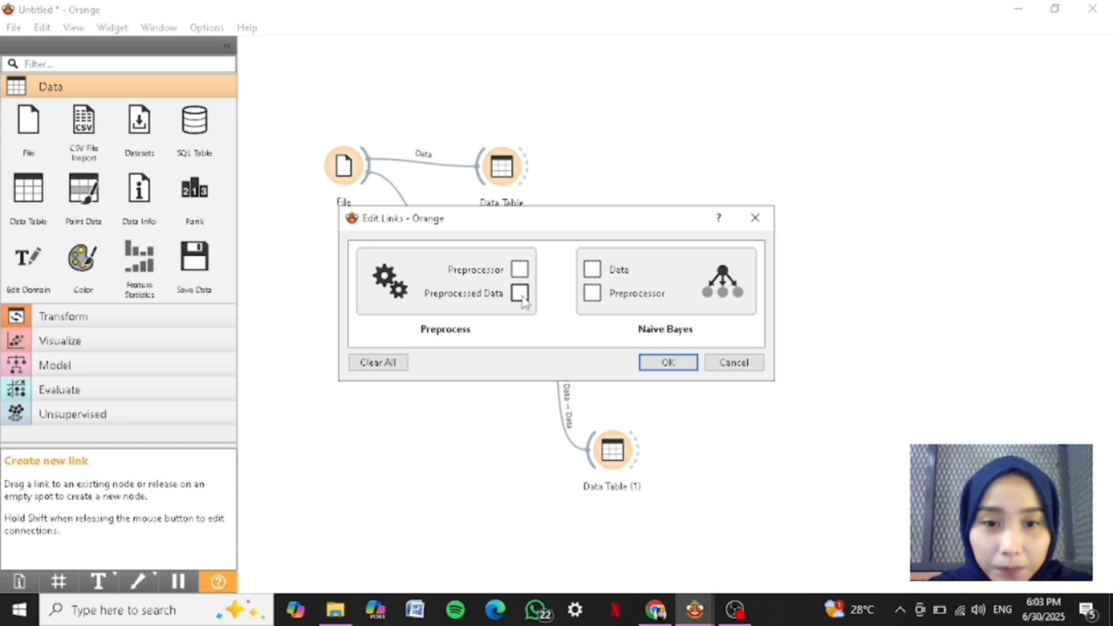
drag(520, 294, 592, 270)
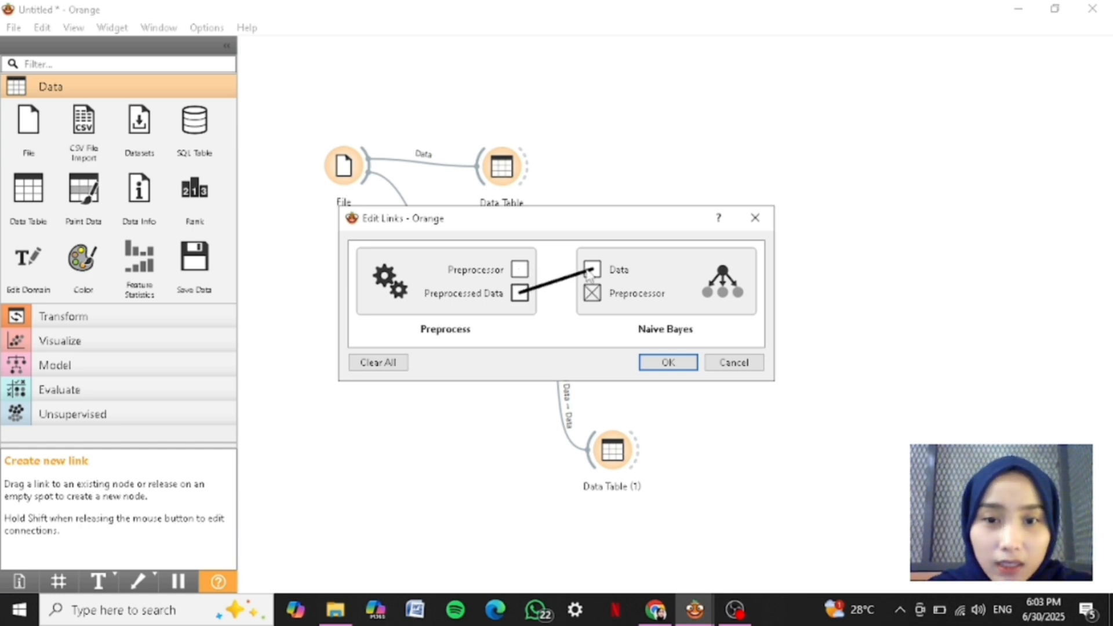
click(667, 364)
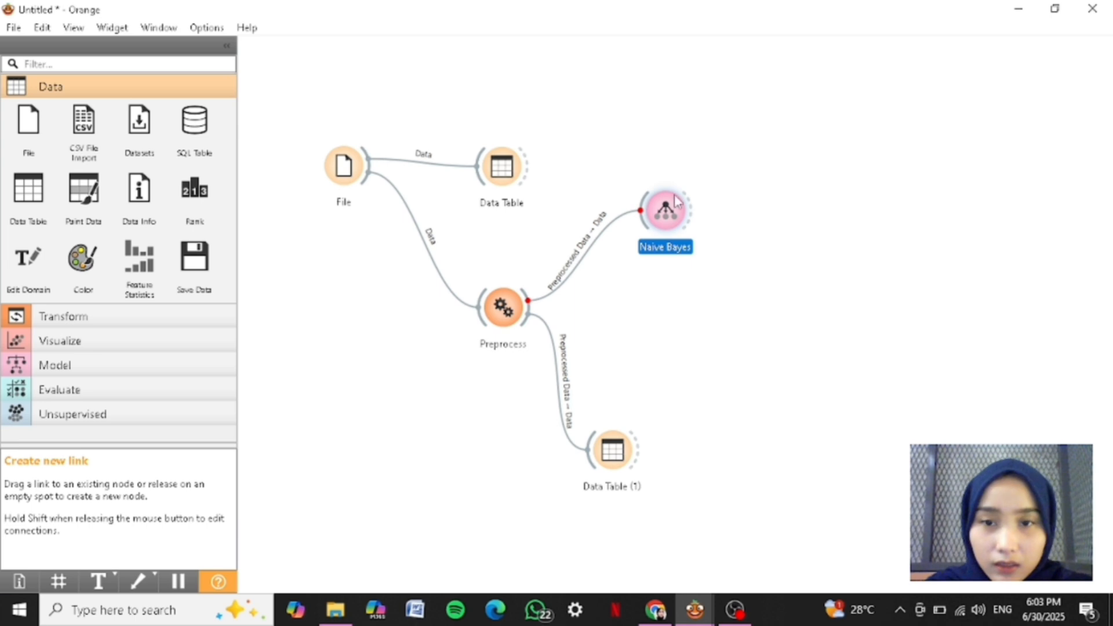
drag(675, 200, 697, 156)
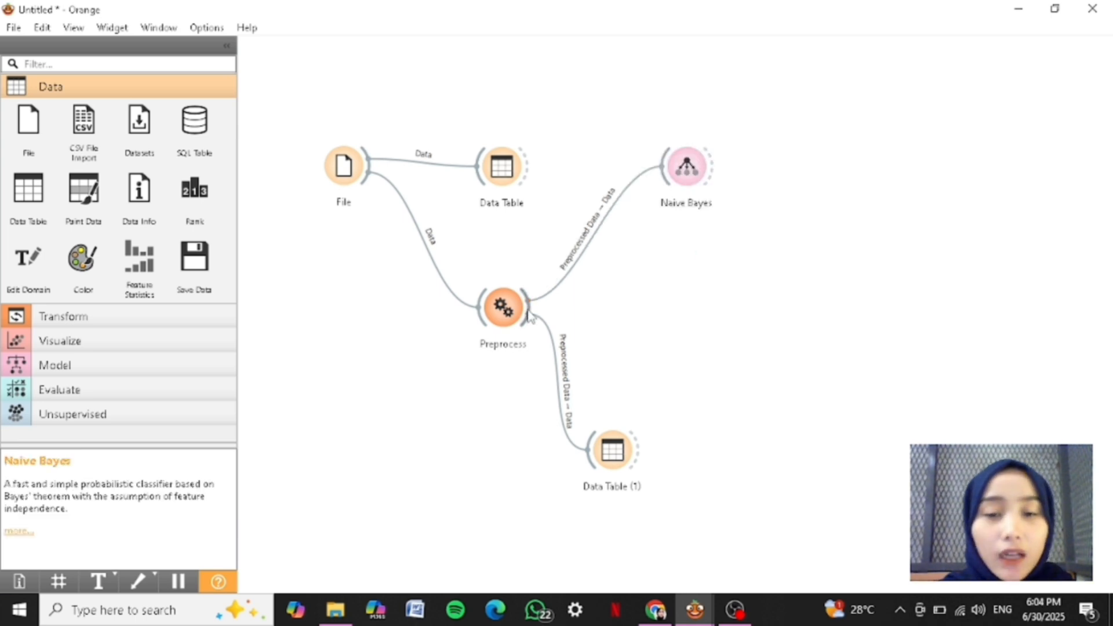
Add a kNN widget after Preprocess and link Preprocessed Data to its Data input instead of the Preprocessor link.
drag(529, 315, 640, 300)
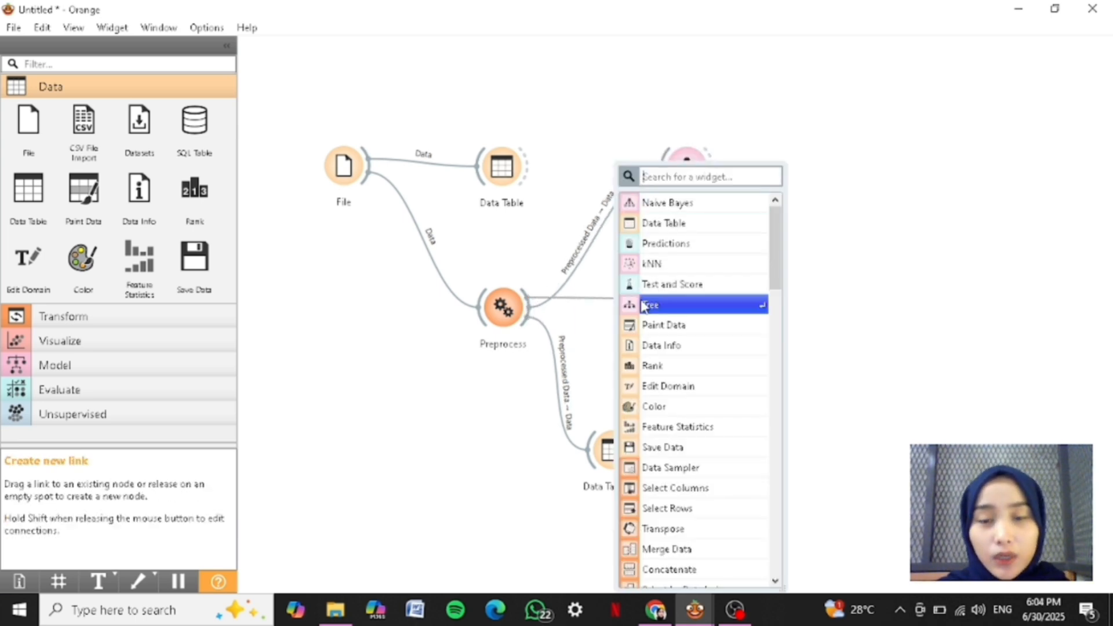
click(654, 267)
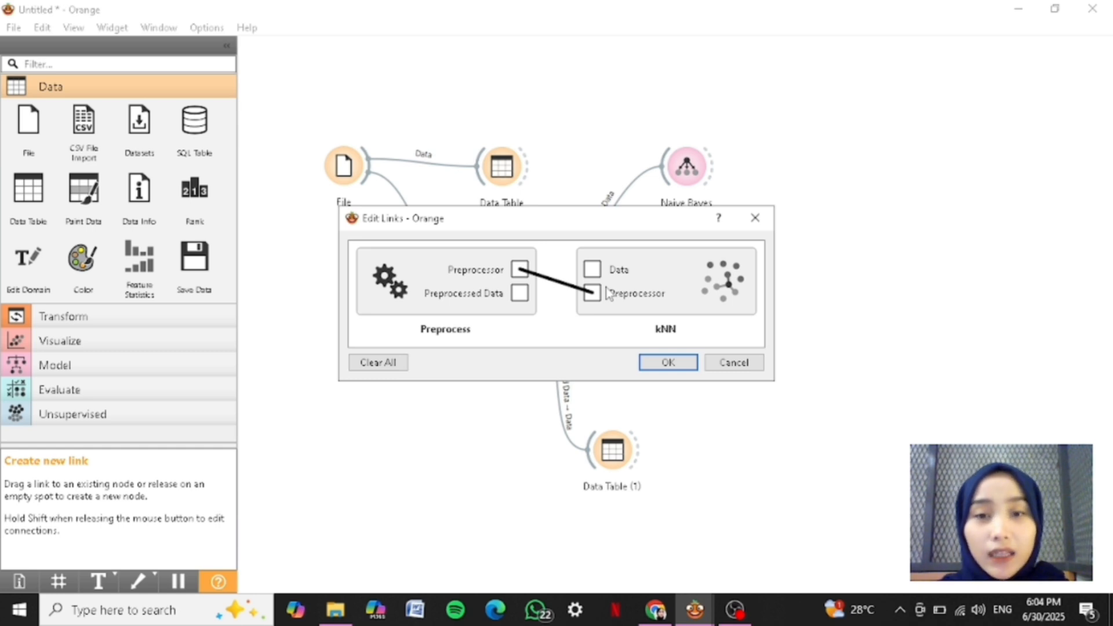
click(558, 282)
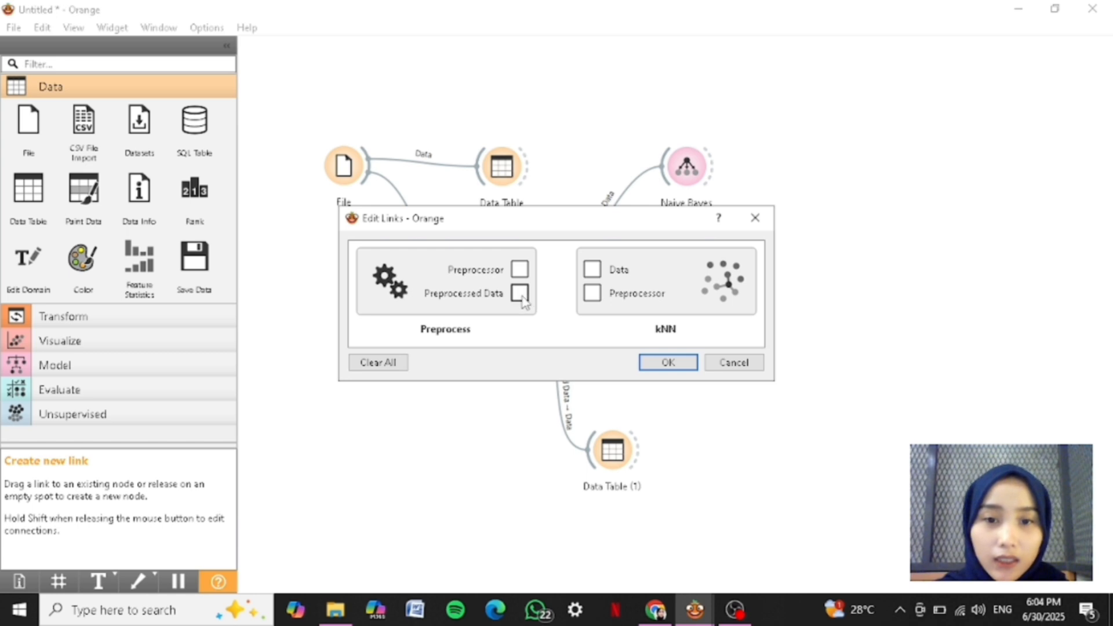
drag(520, 293, 594, 276)
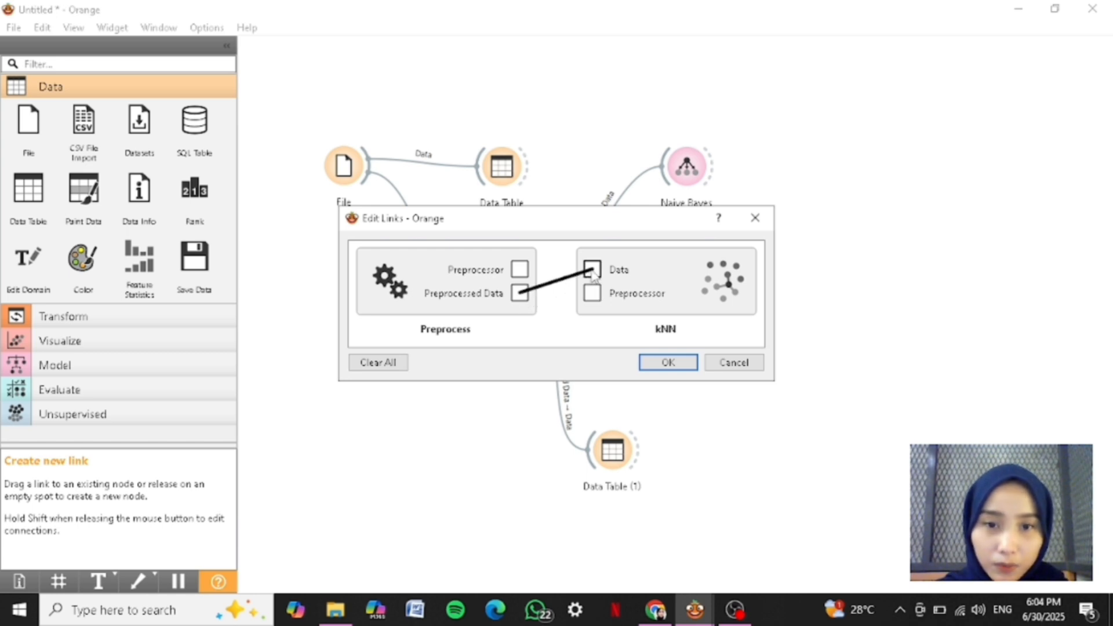
click(668, 361)
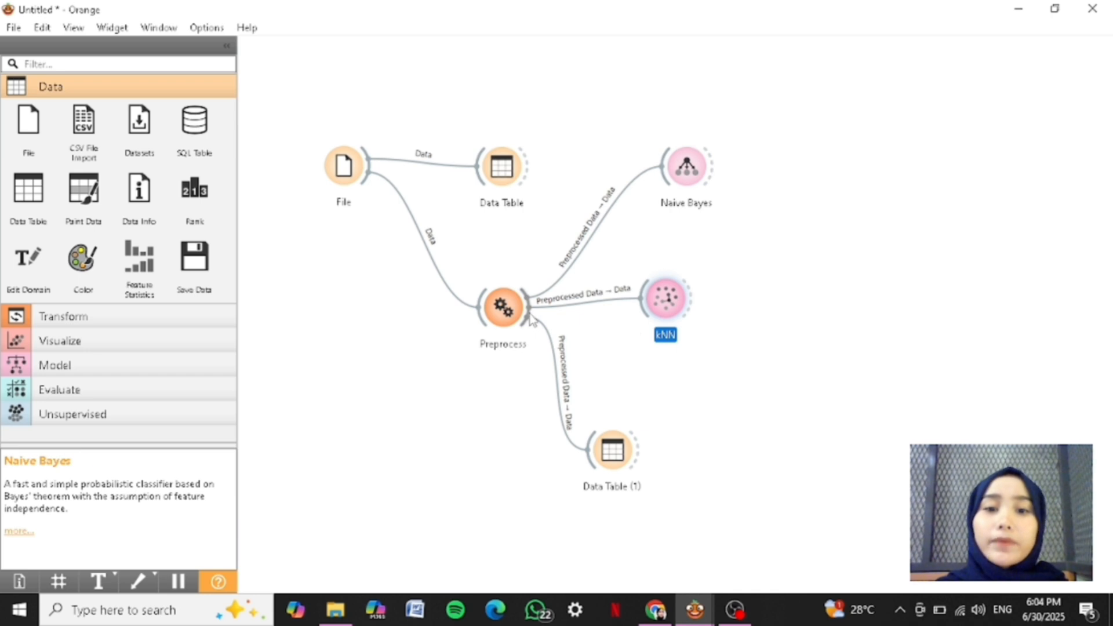
Add a Tree widget after Preprocess, below kNN, and link Preprocessed Data to its Data input.
drag(532, 320, 686, 388)
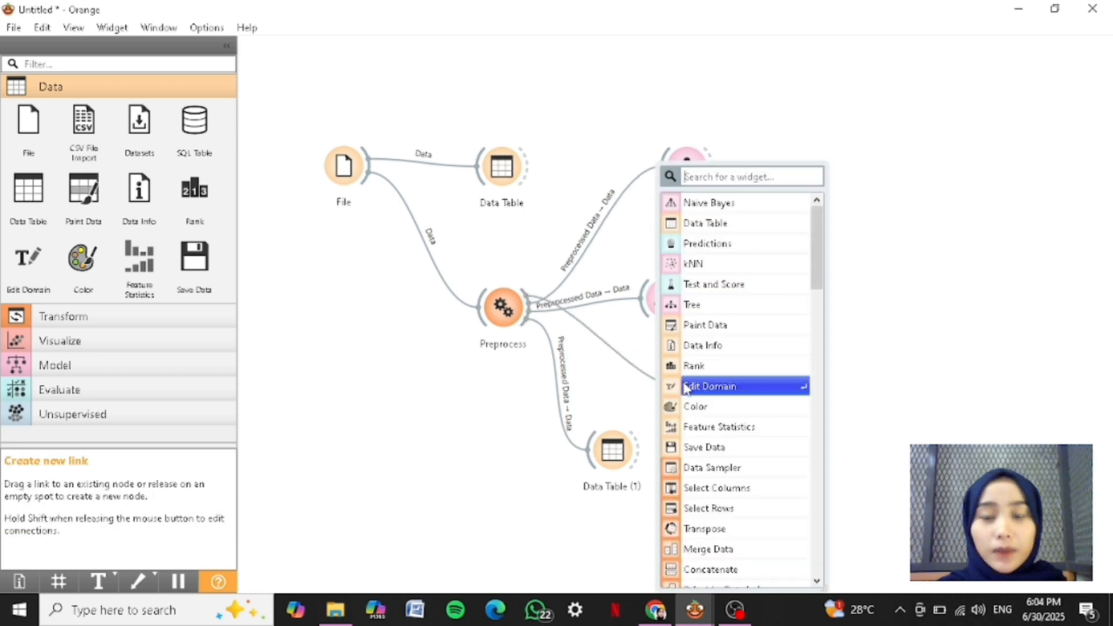
click(740, 306)
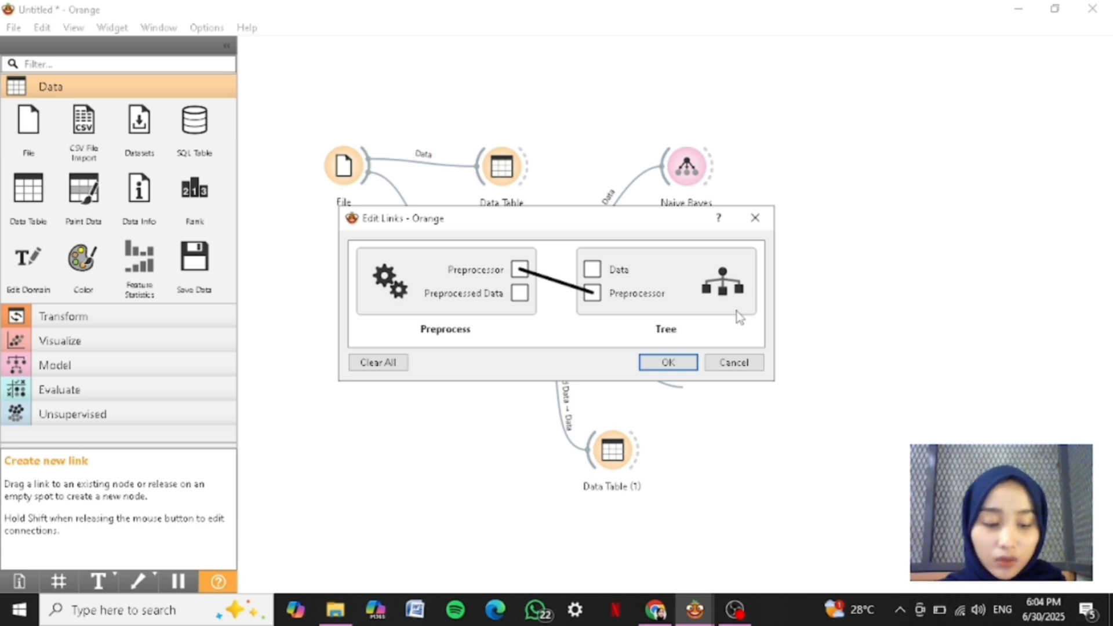
click(556, 281)
drag(521, 293, 593, 270)
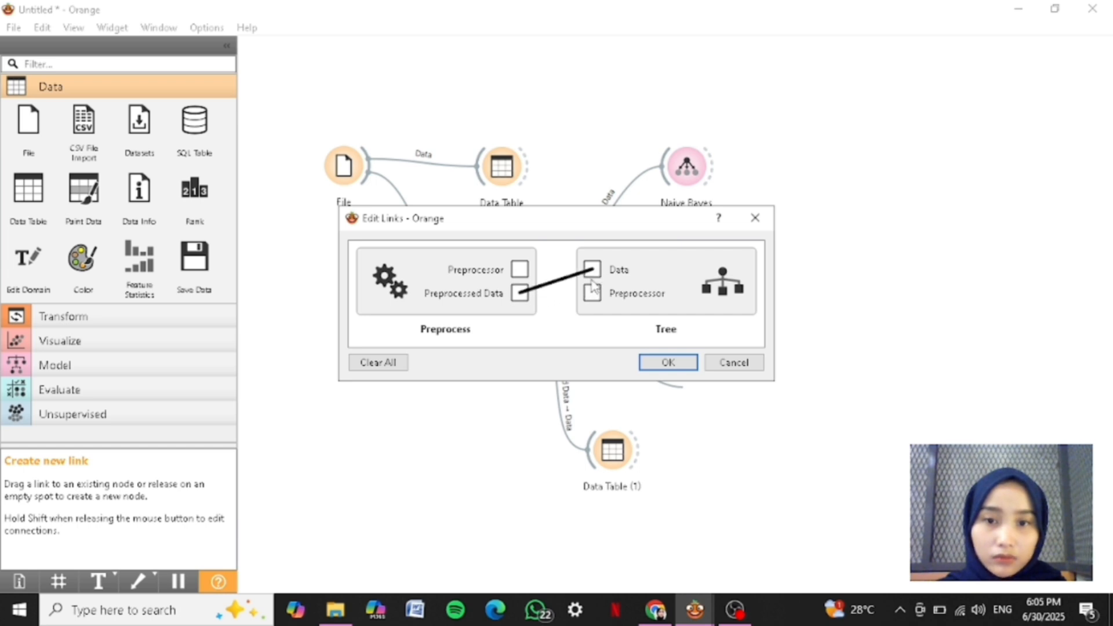
click(668, 363)
Move kNN and Naive Bayes farther from Preprocess and align them vertically.
drag(670, 313, 732, 312)
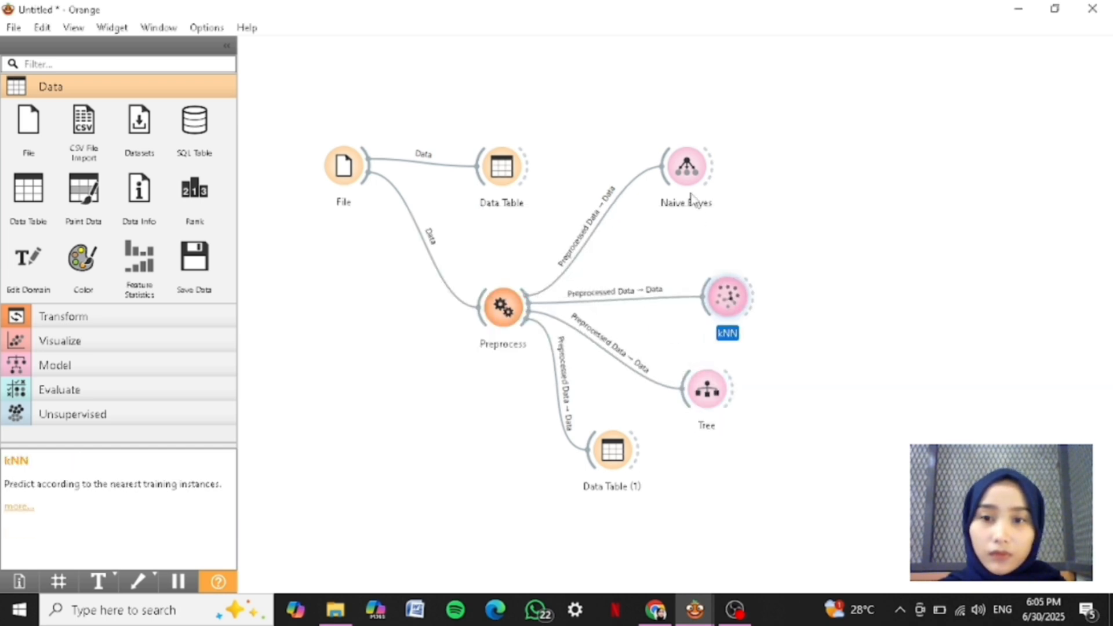
drag(685, 182, 747, 198)
drag(733, 295, 754, 296)
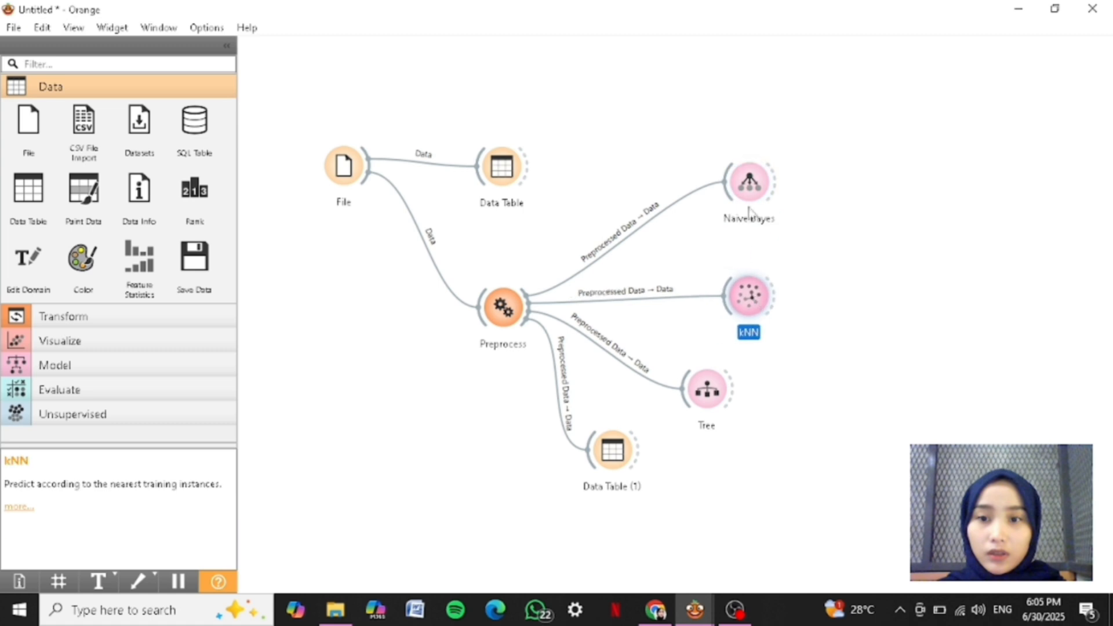
Add a Predictions widget after Naive Bayes and connect the kNN and Tree models to its Predictors input.
drag(728, 167, 861, 214)
click(1035, 66)
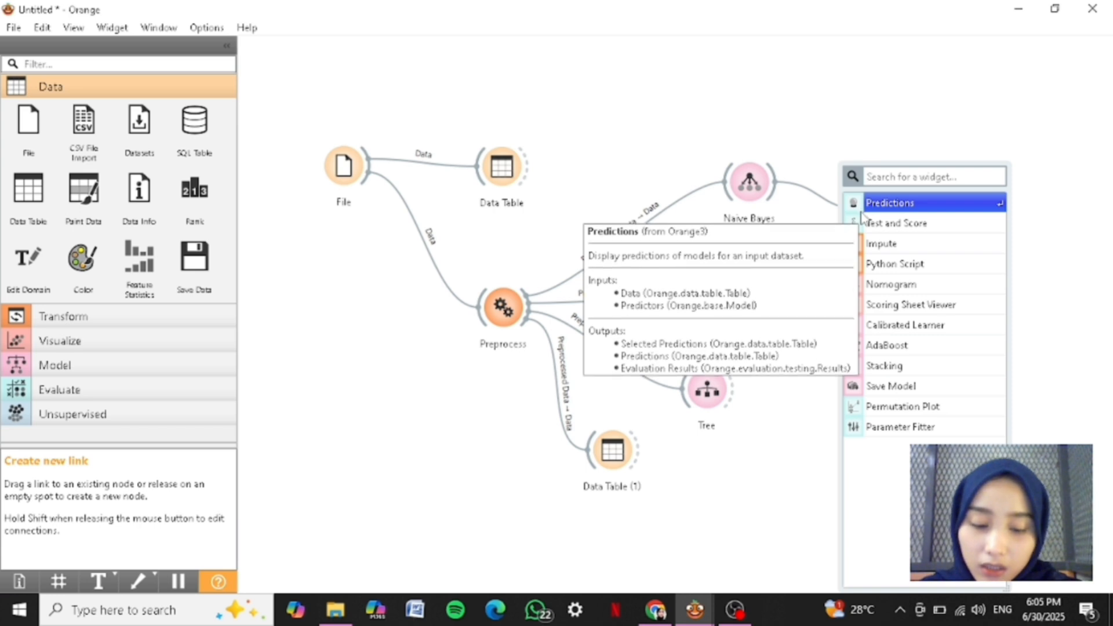
click(931, 208)
drag(773, 297, 867, 222)
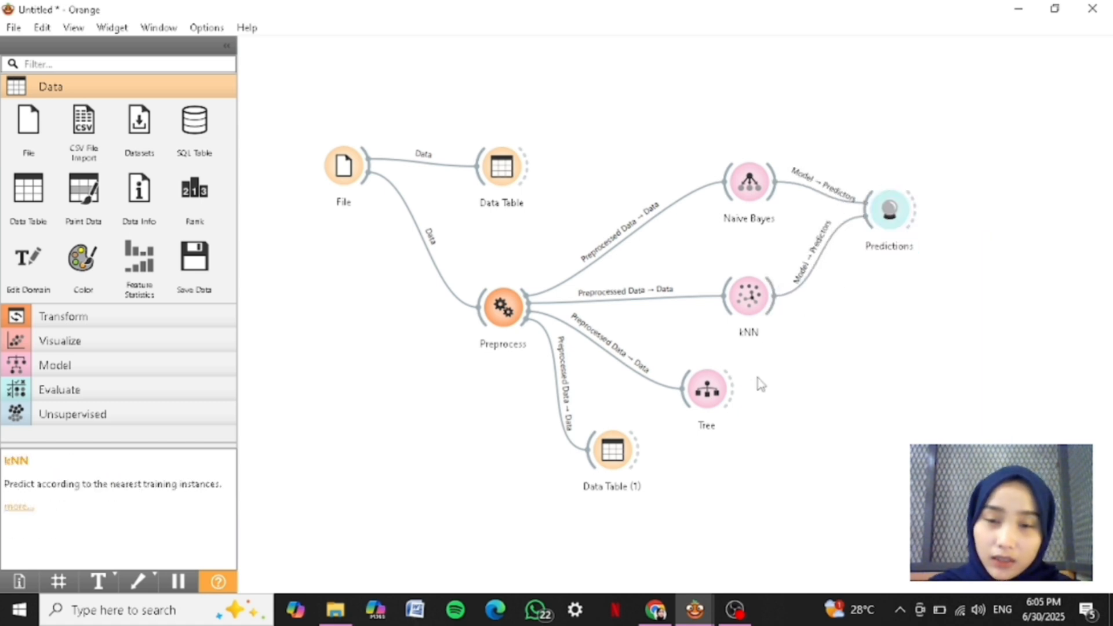
drag(733, 387, 889, 214)
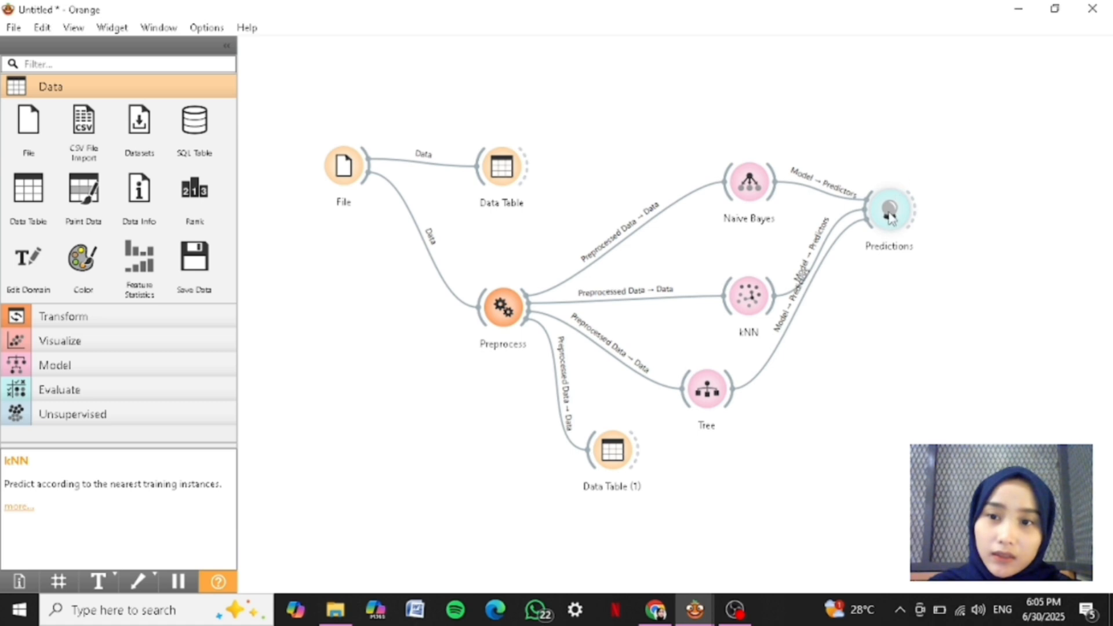
Move Predictions farther from the models and link Preprocess's Preprocessed Data to its Data input.
double_click(890, 216)
click(1093, 8)
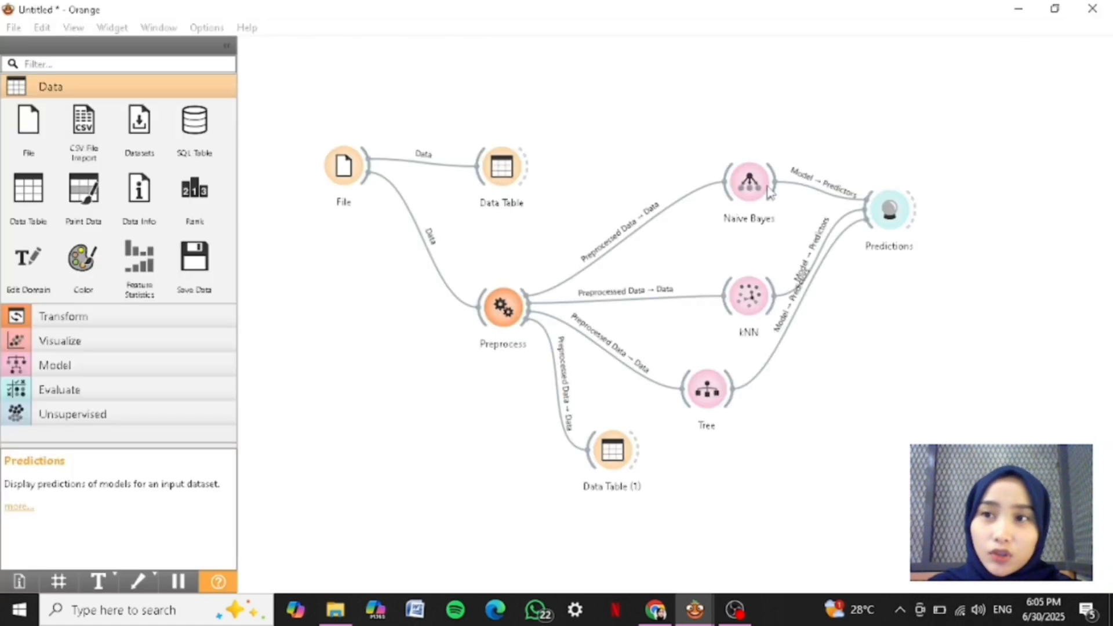
drag(881, 213, 958, 223)
drag(532, 303, 953, 237)
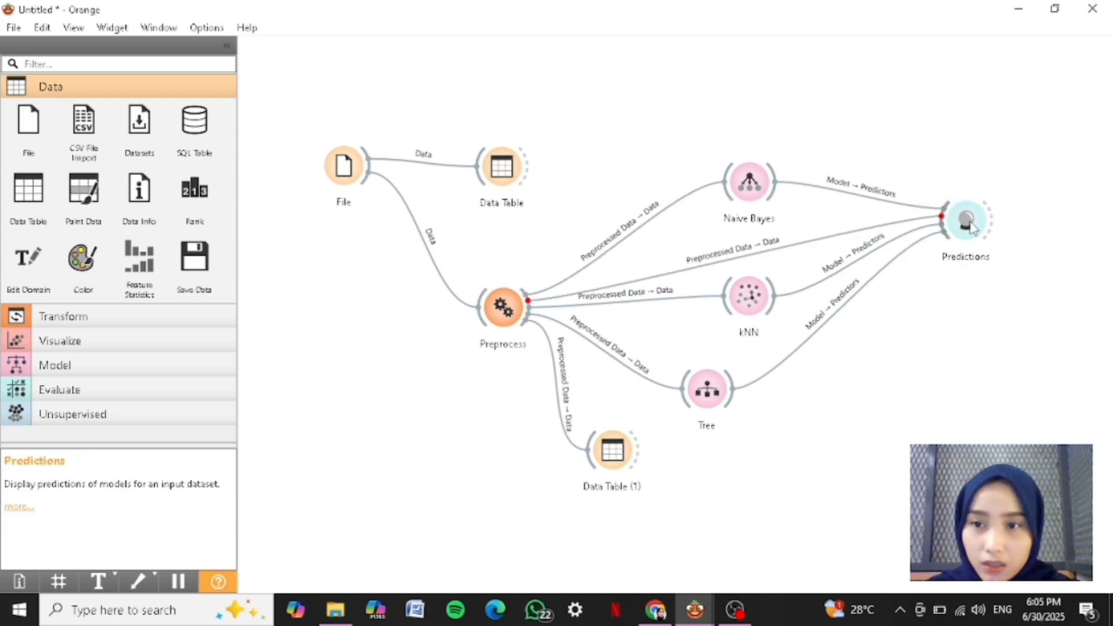
Examine the predictions, errors and performance scores of Naive Bayes, kNN and Tree in the Predictions widget.
double_click(966, 222)
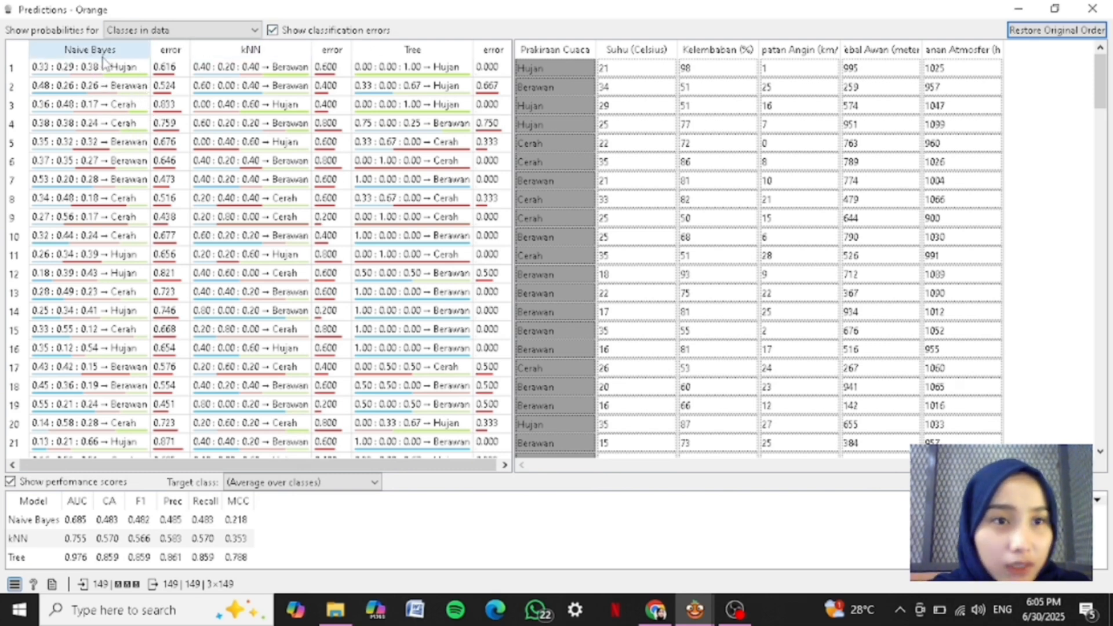
click(137, 144)
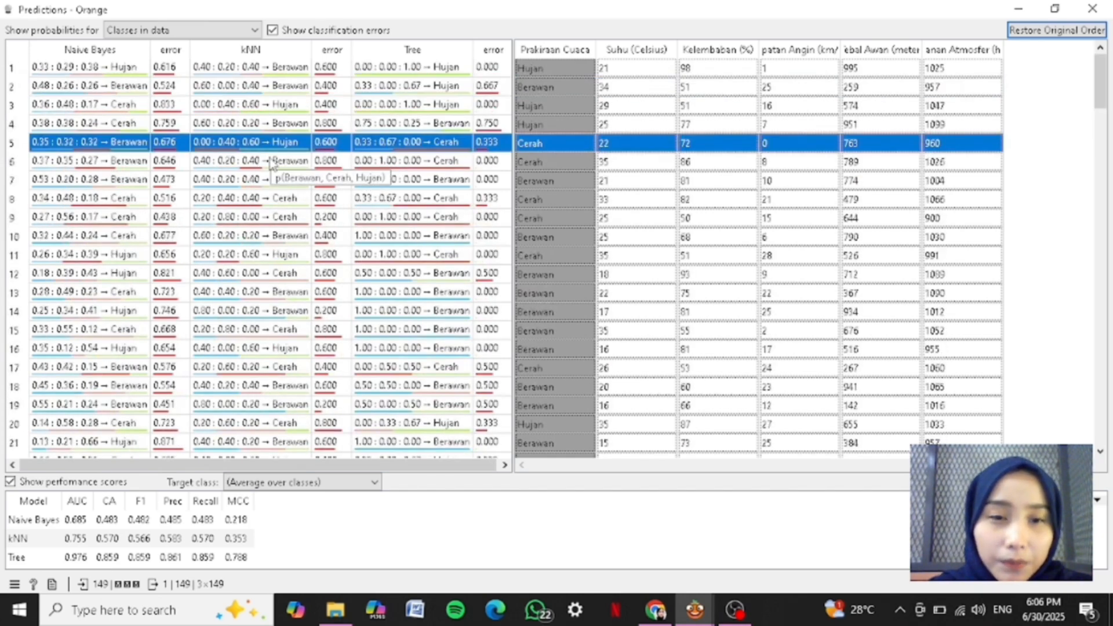
click(1092, 9)
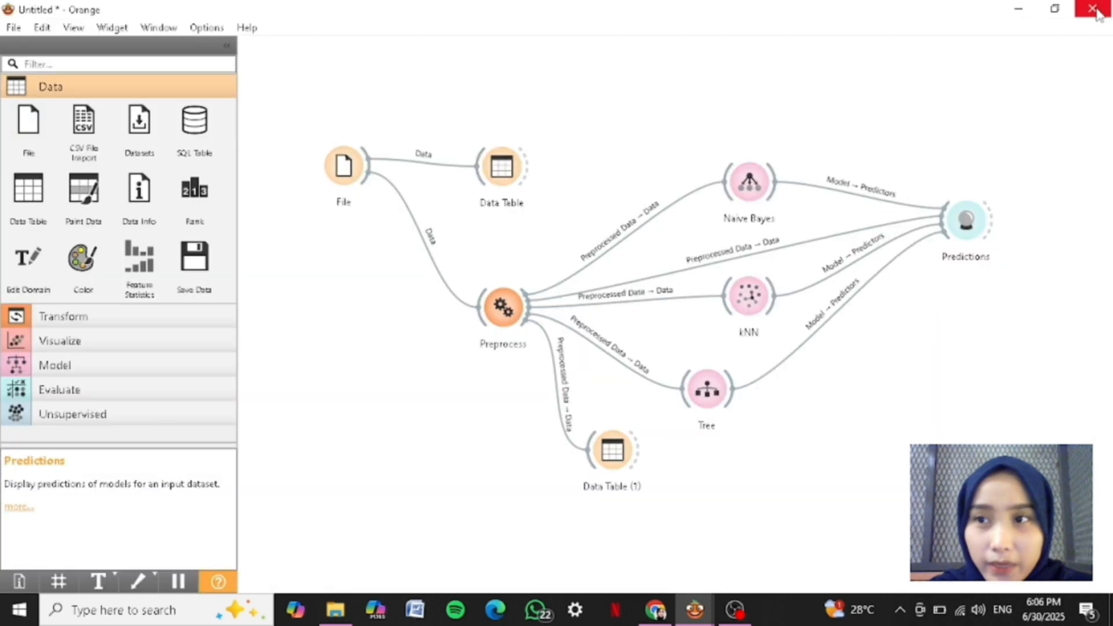
Add a Test and Score widget below Predictions, fed by the Naive Bayes, kNN and Tree learners.
drag(776, 184, 906, 374)
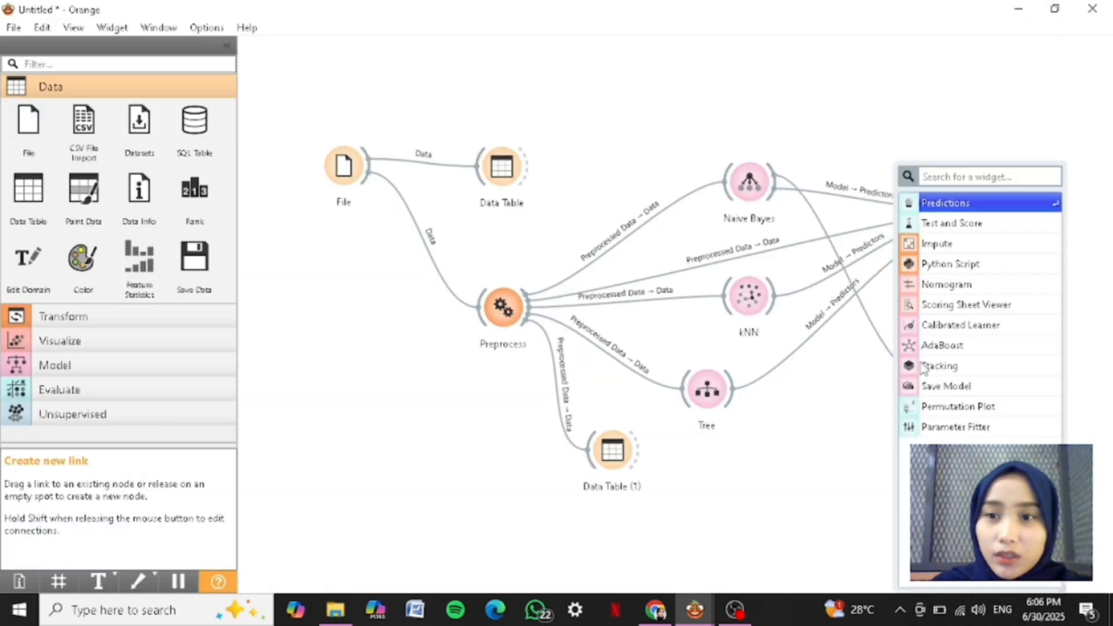
click(965, 231)
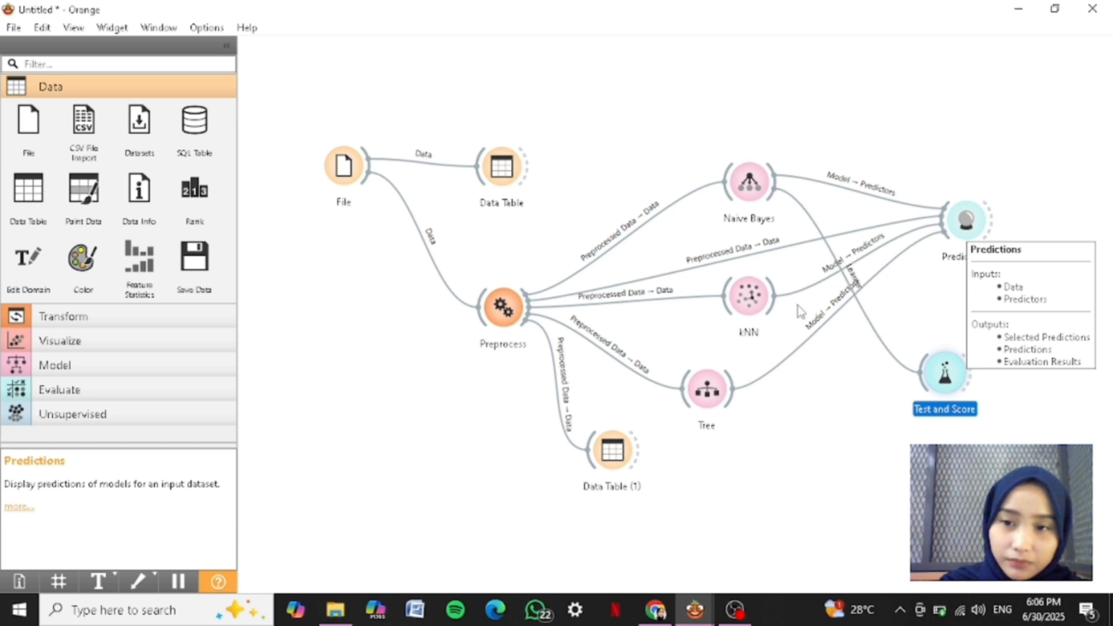
drag(770, 298, 935, 377)
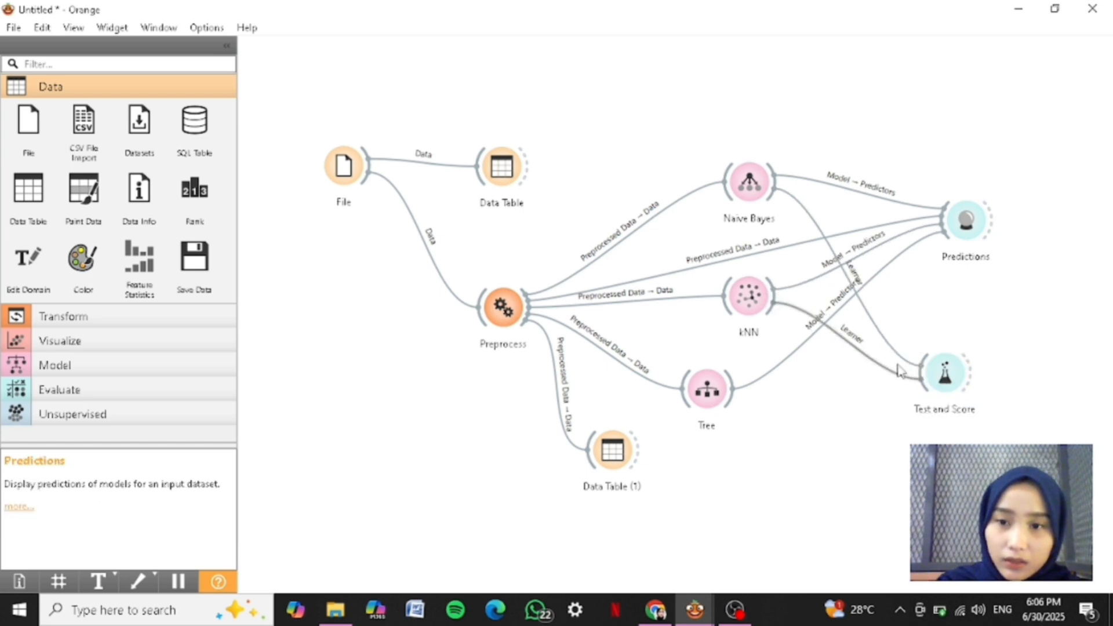
drag(734, 399, 927, 375)
Link Preprocess's Preprocessed Data to Test and Score and review the cross-validation scores of the three models.
drag(513, 311, 994, 375)
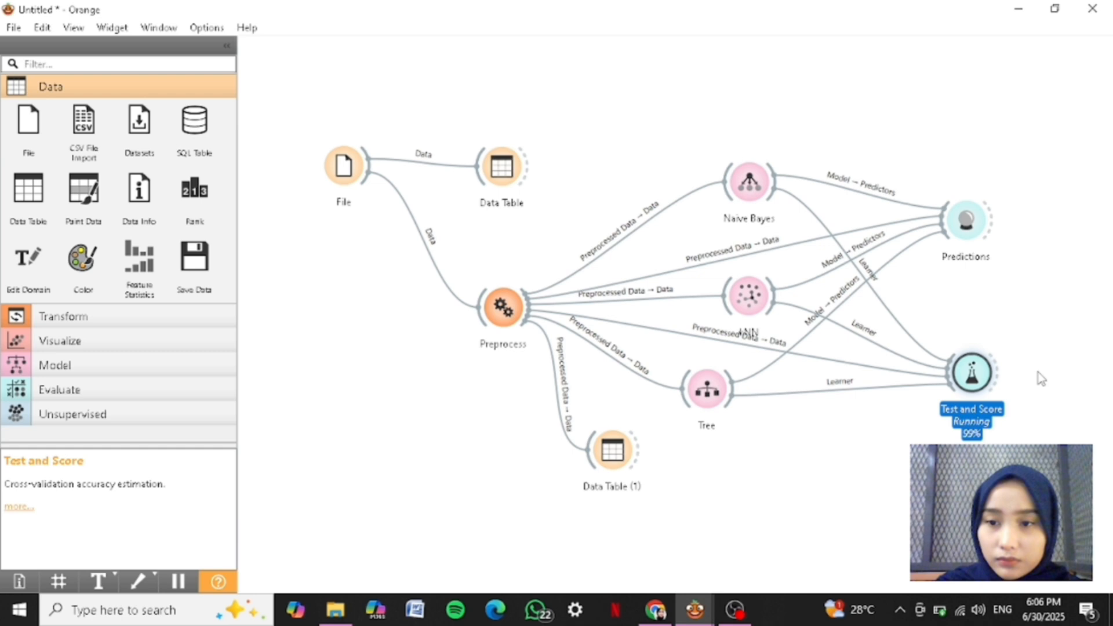
double_click(976, 380)
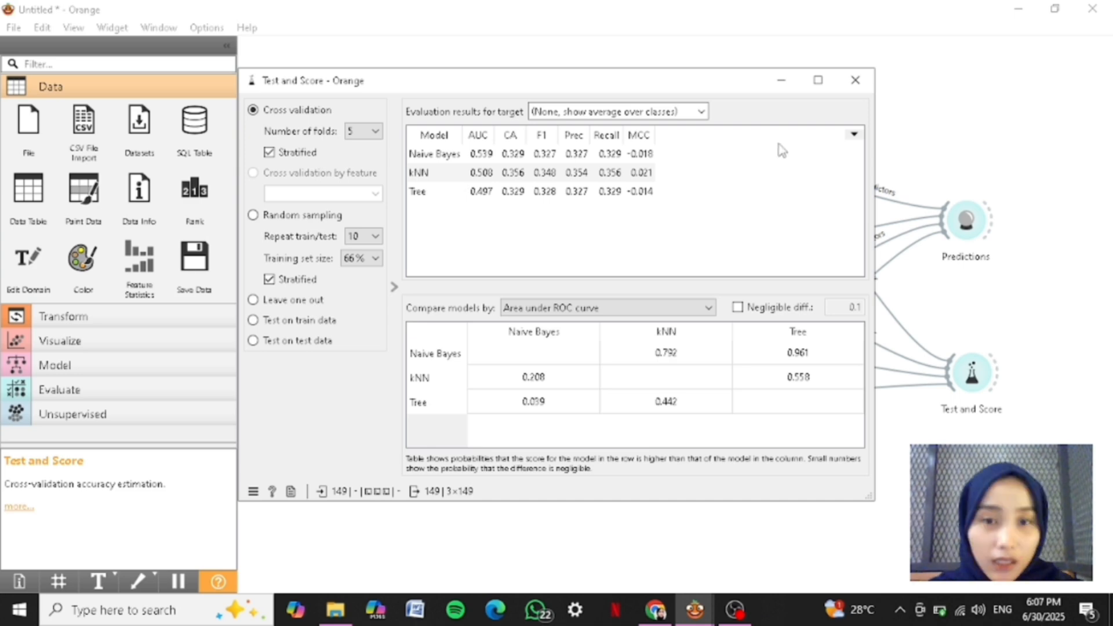
click(854, 80)
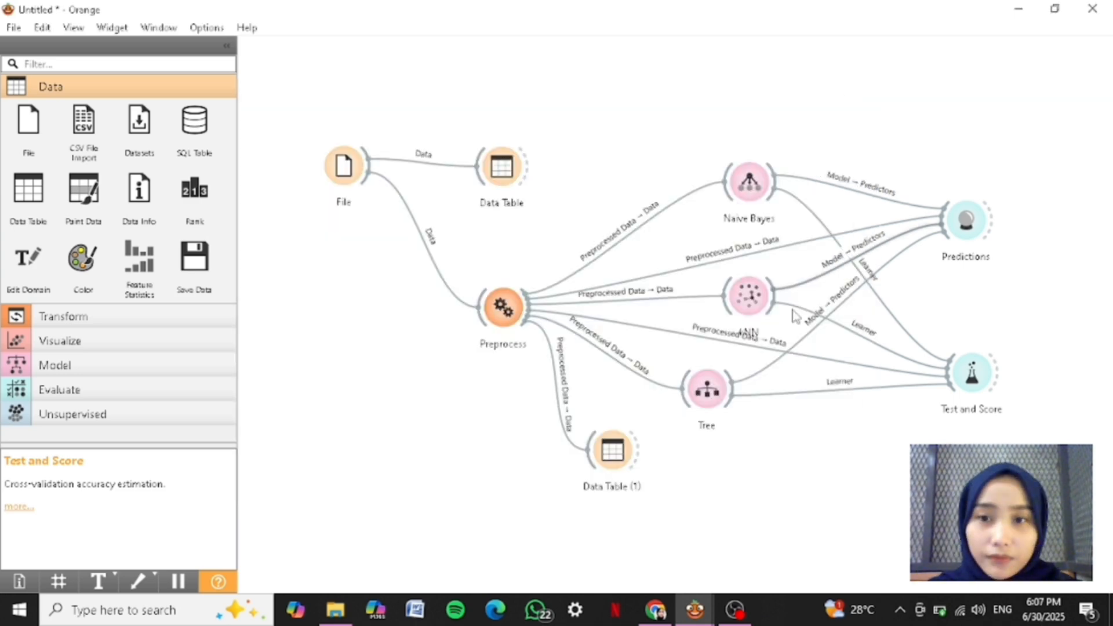
Connect a Tree Viewer widget to the Tree model and examine the branches of the decision tree at a slightly larger zoom.
drag(732, 385, 827, 460)
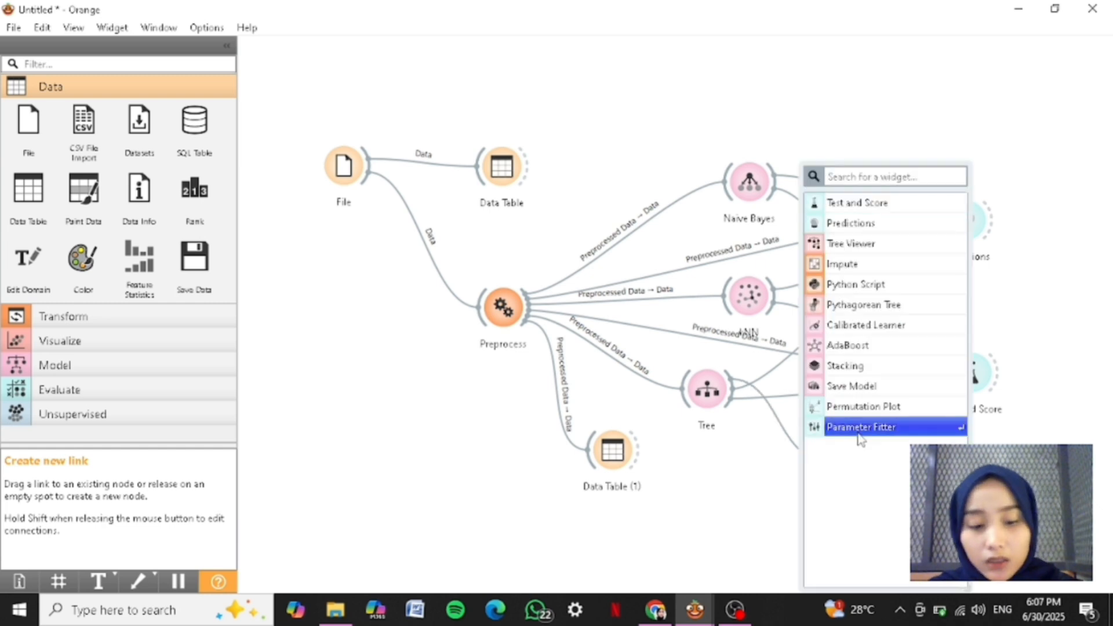
click(843, 245)
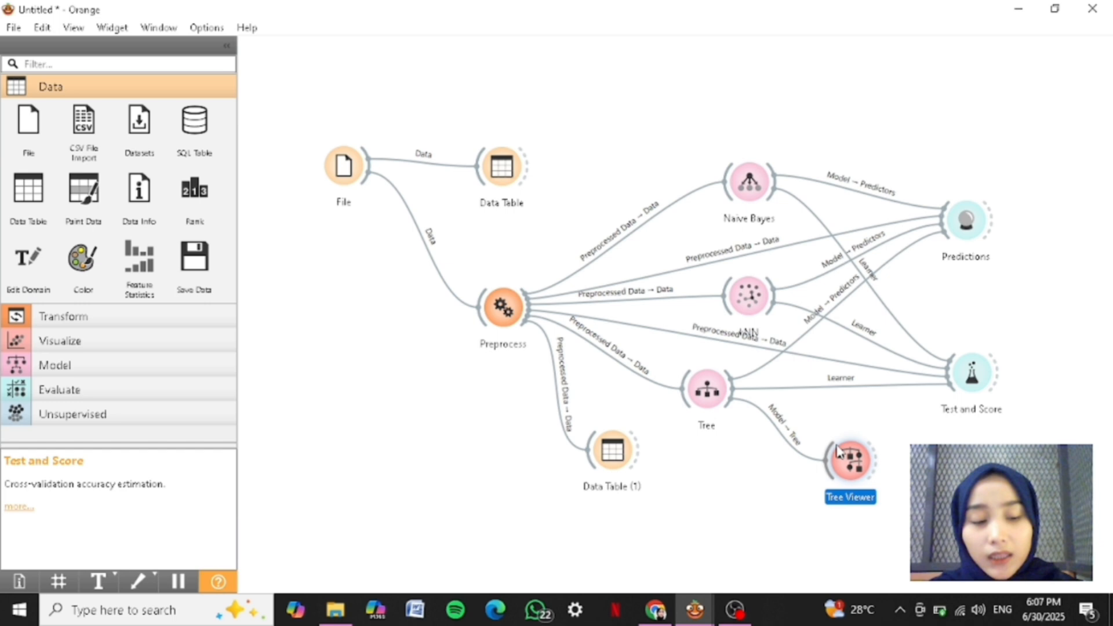
double_click(847, 459)
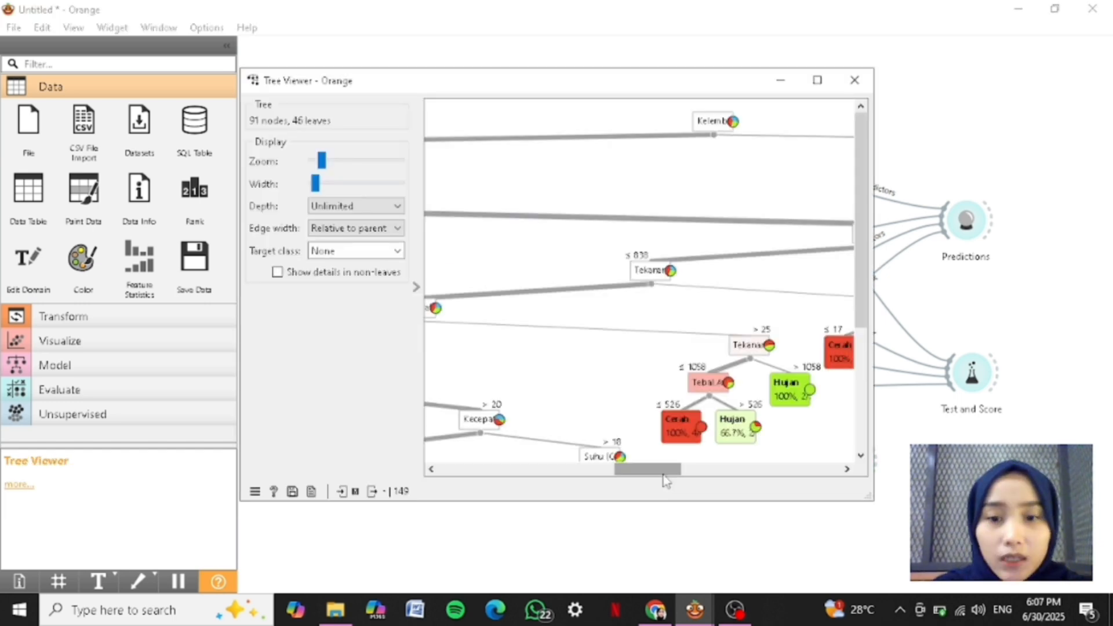
drag(664, 475, 475, 406)
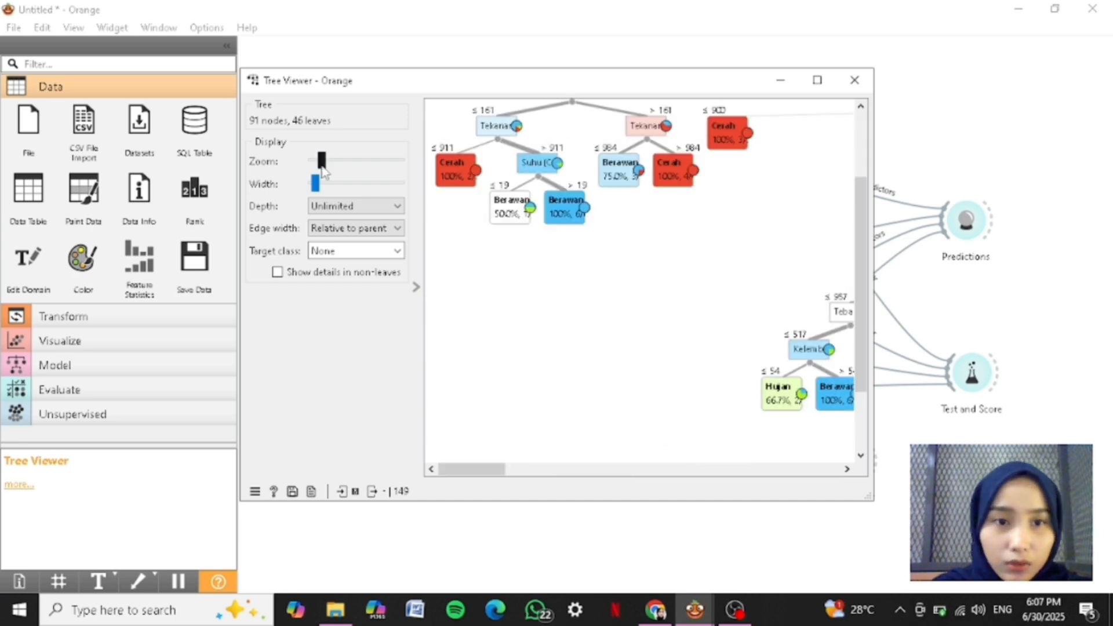
drag(323, 167, 342, 164)
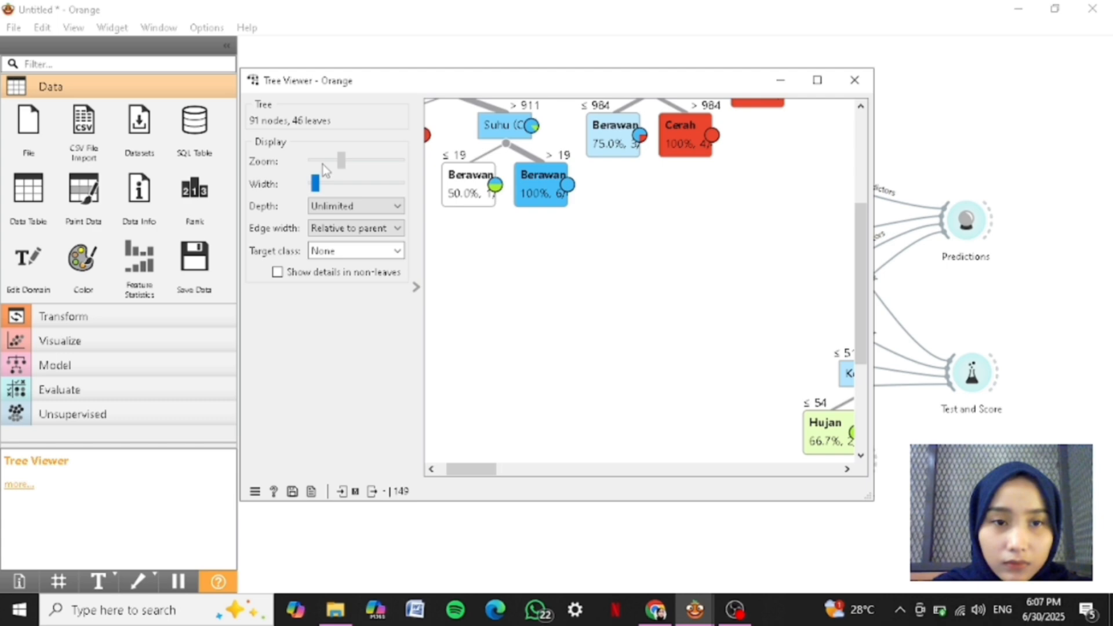
click(324, 166)
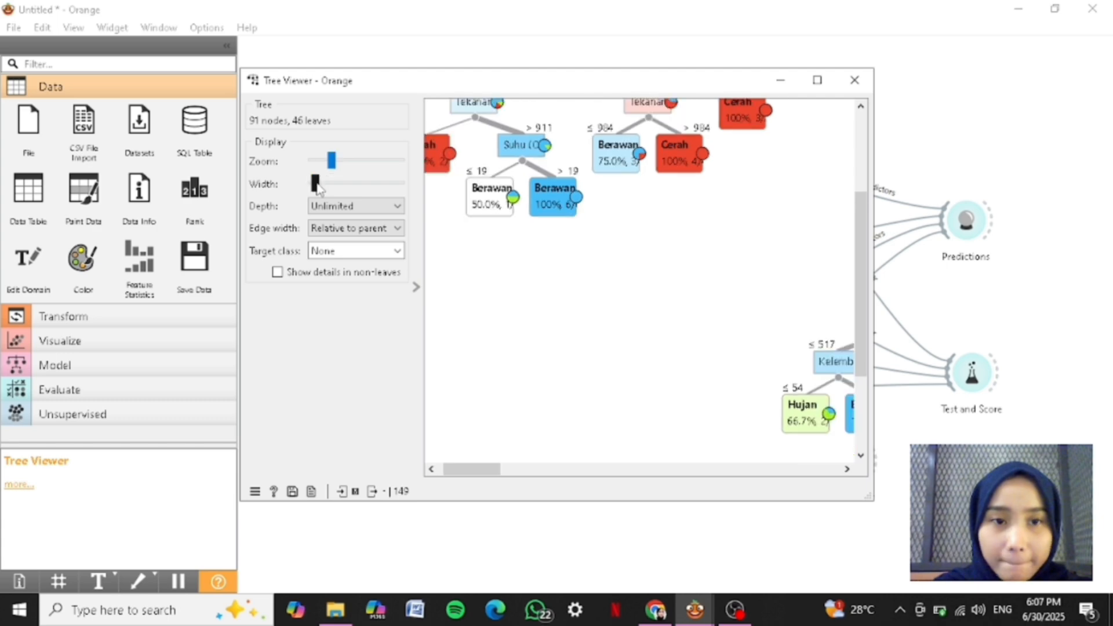
click(854, 79)
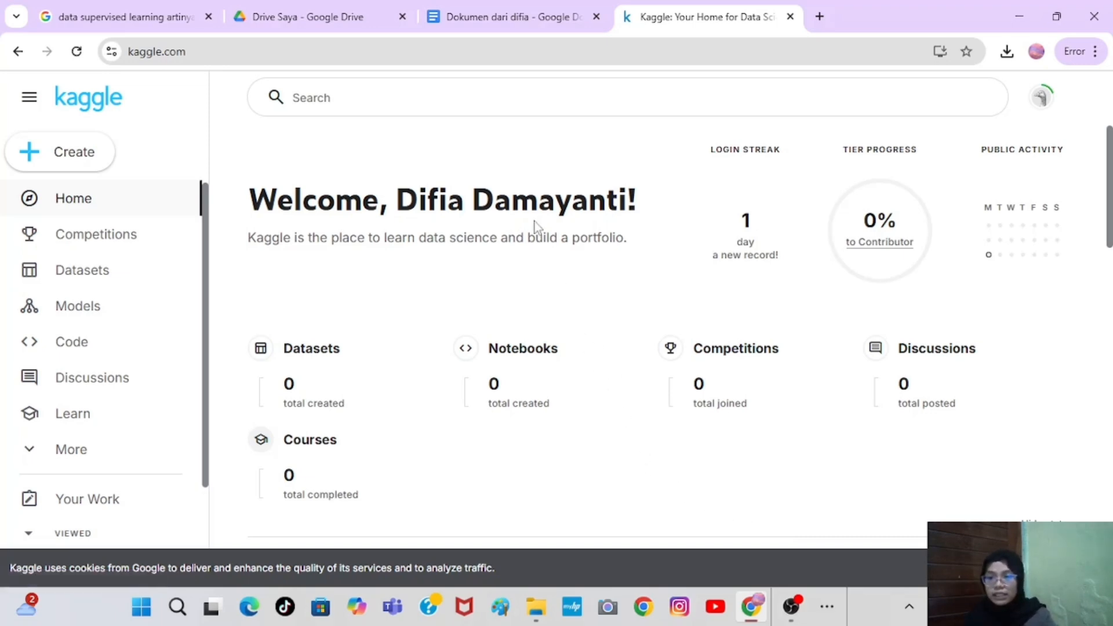
Search Kaggle in the browser for "kelulusan mahasiswa" and open the Kelulusan Mahasiswa dataset.
click(508, 106)
text(k)
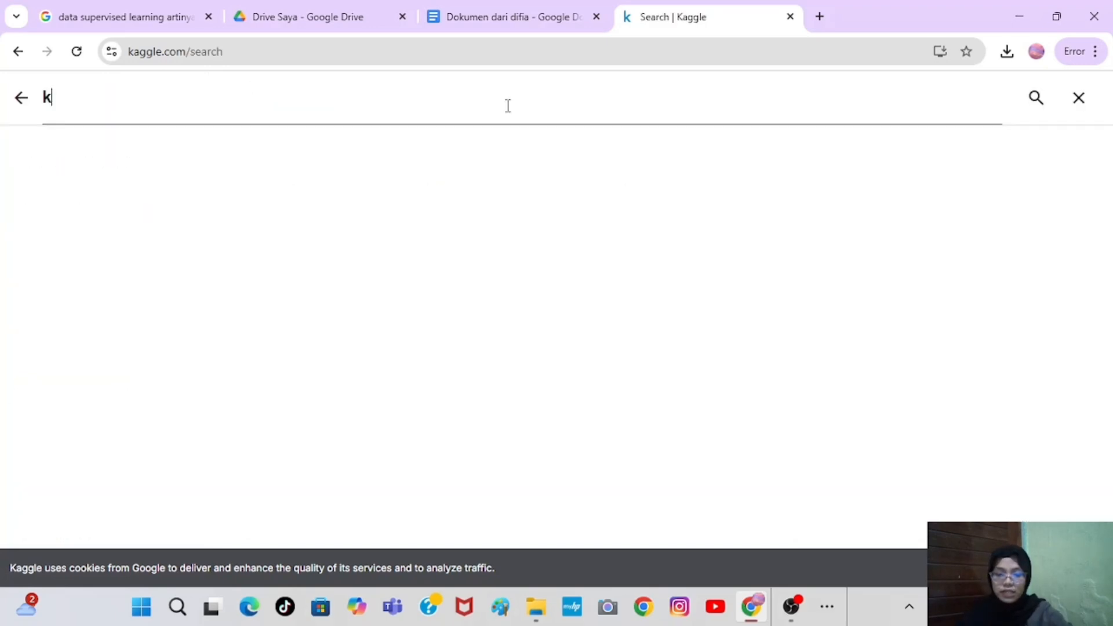
text(elulusan mahasiswa)
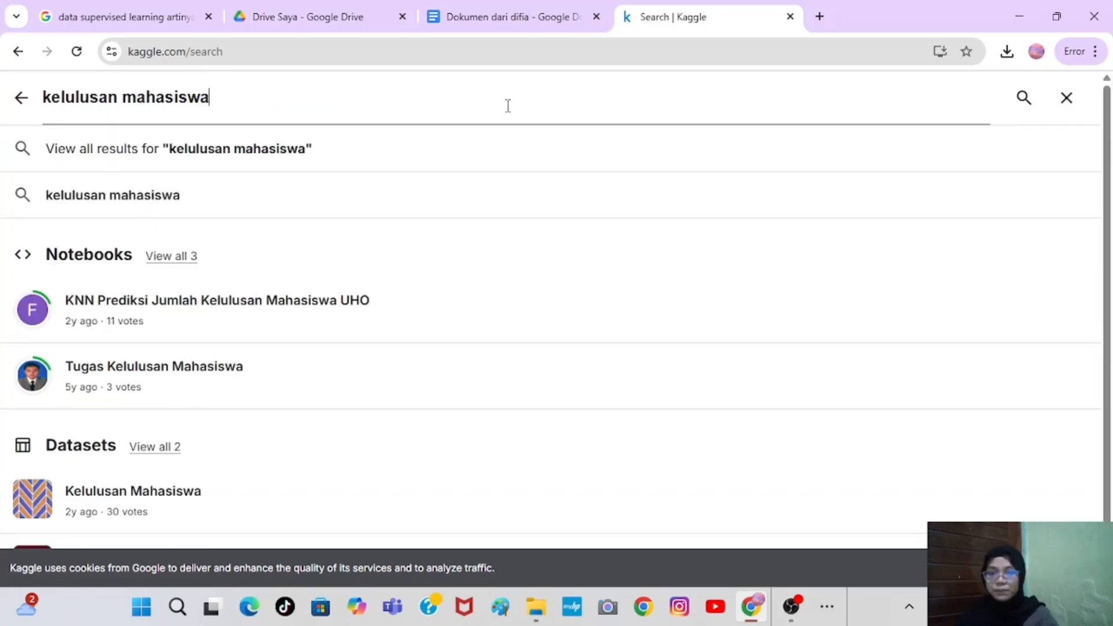
key(Return)
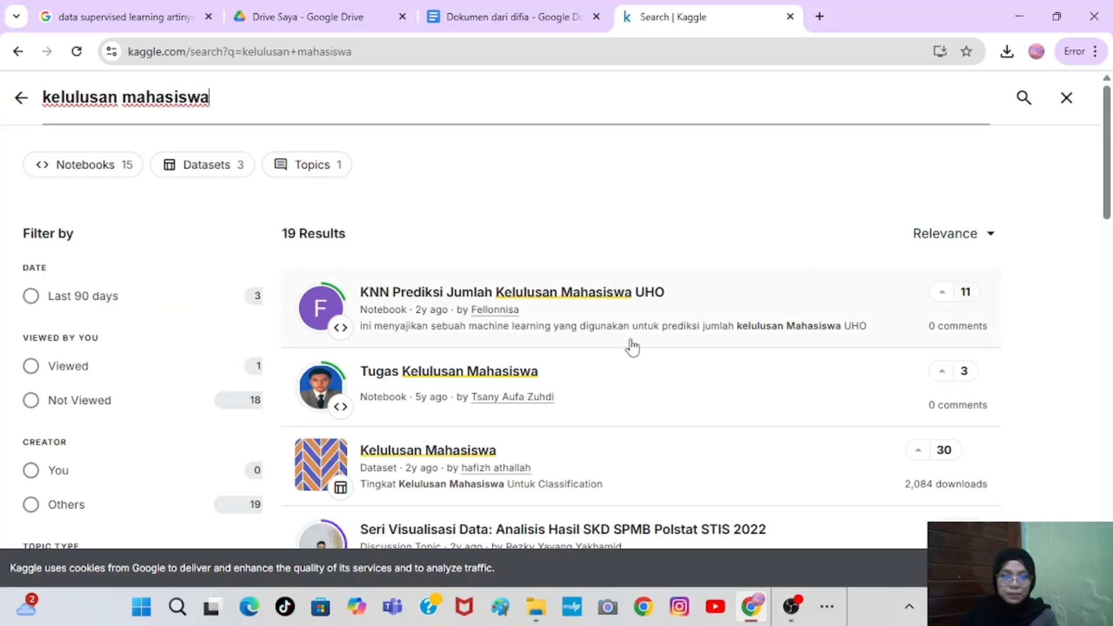
click(680, 477)
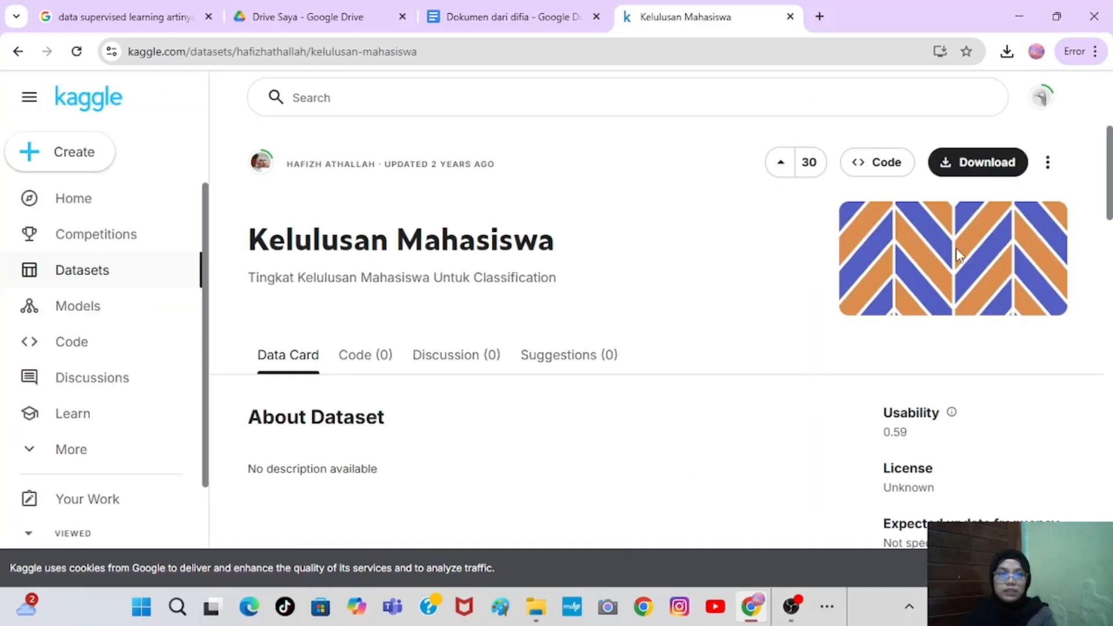
Download the Kelulusan Mahasiswa dataset as a zip and show the Kelulusan Test and Kelulusan Train files in File Explorer.
click(985, 165)
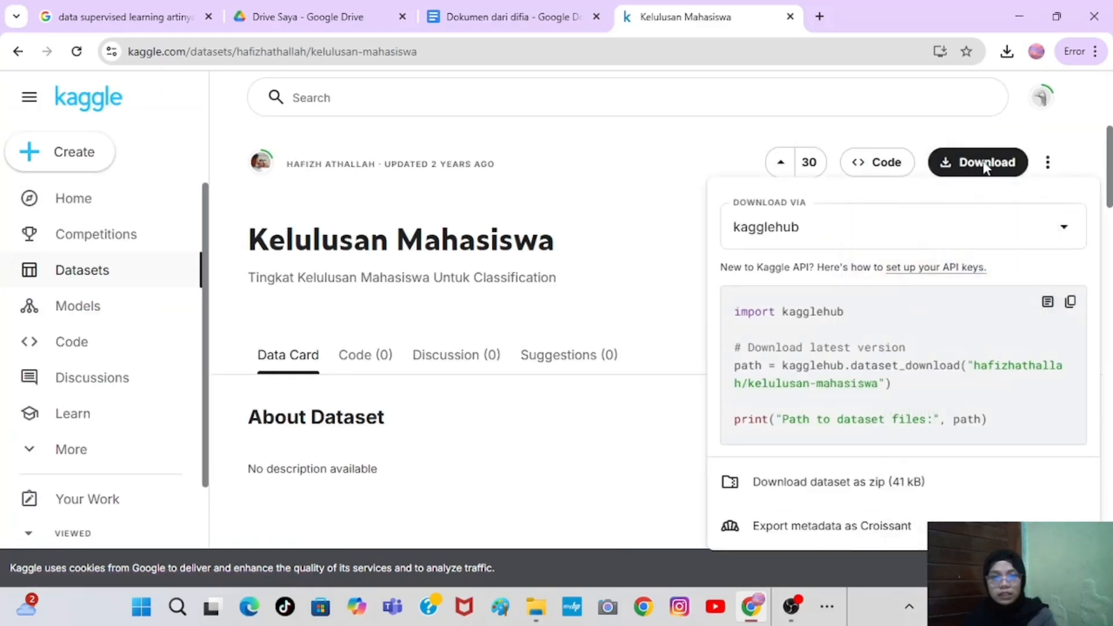
click(860, 485)
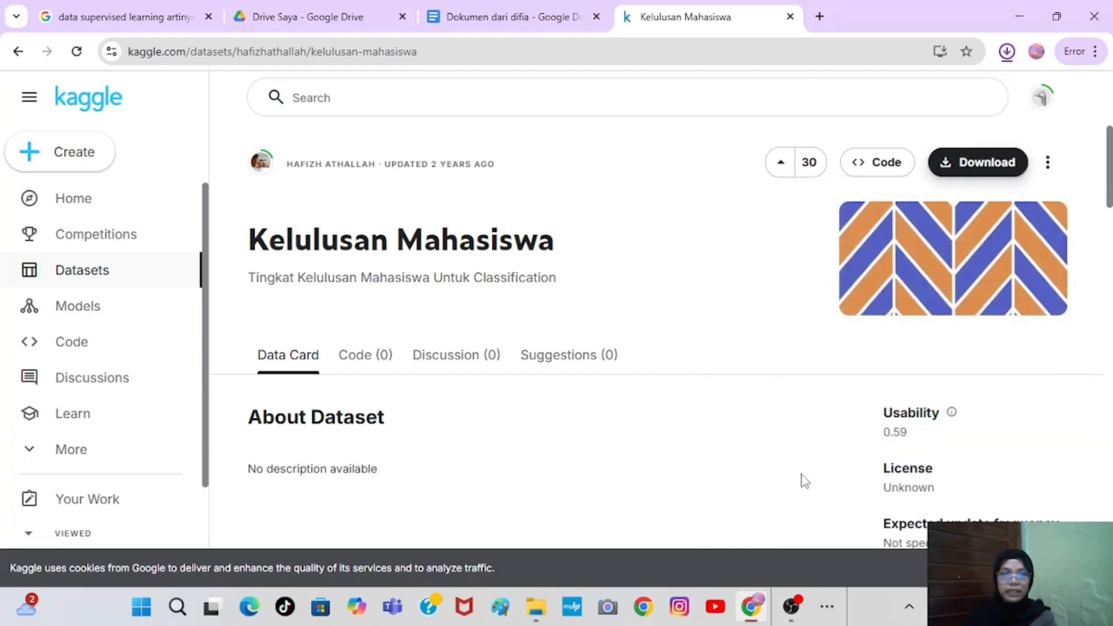
click(536, 607)
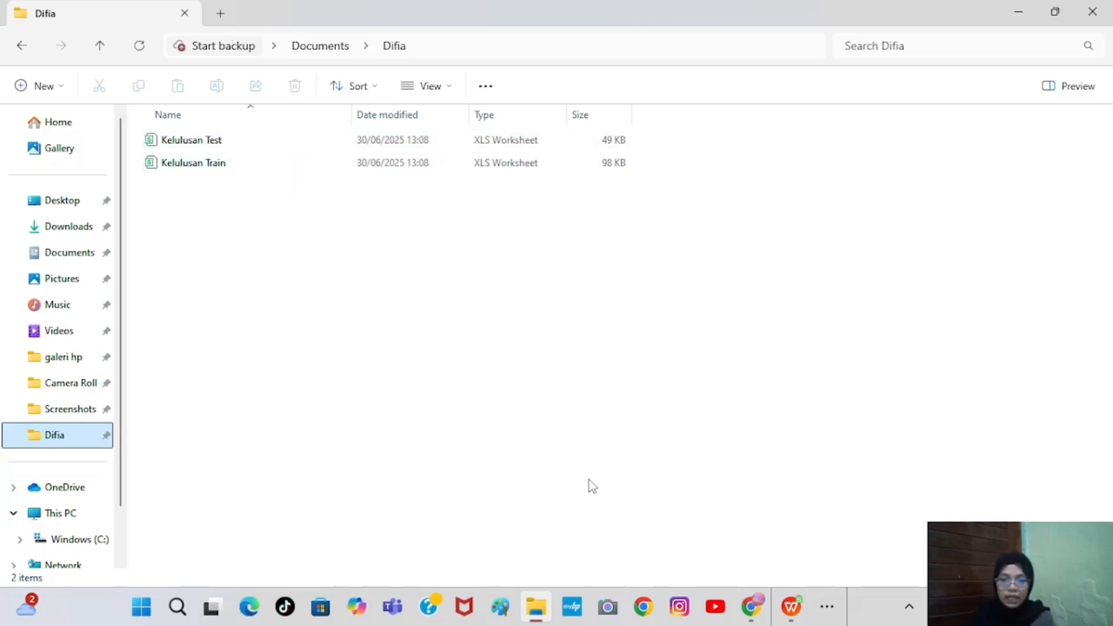
Switch to WPS Office and compare the columns of Kelulusan Train.xls and Kelulusan Test.xls, especially the STATUS KELULUSAN column.
click(828, 609)
click(798, 607)
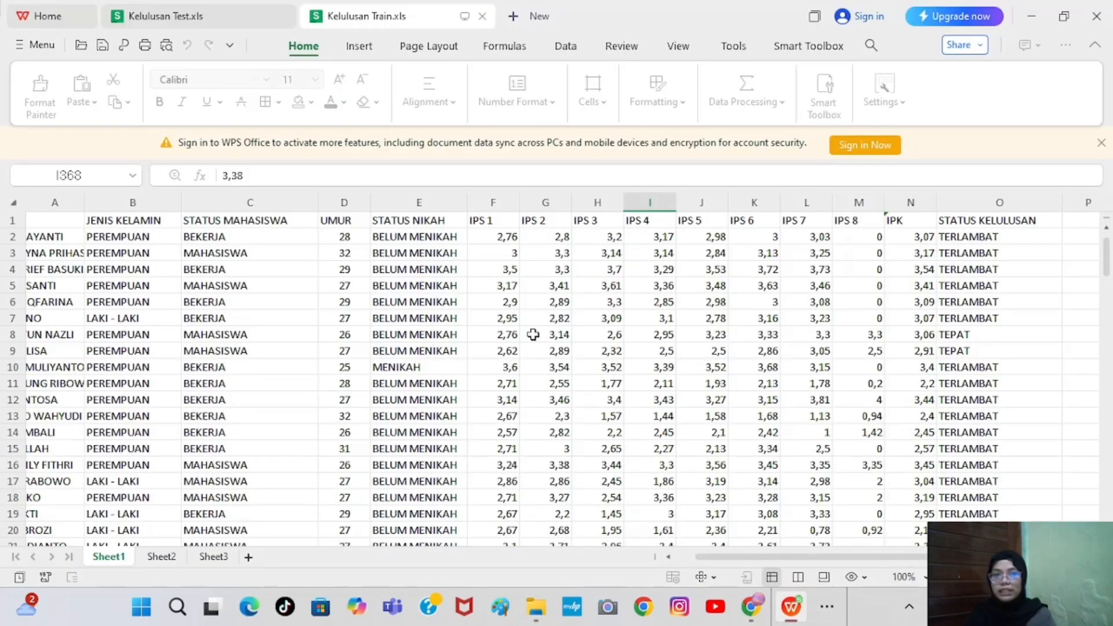
scroll(530, 333, left, 2)
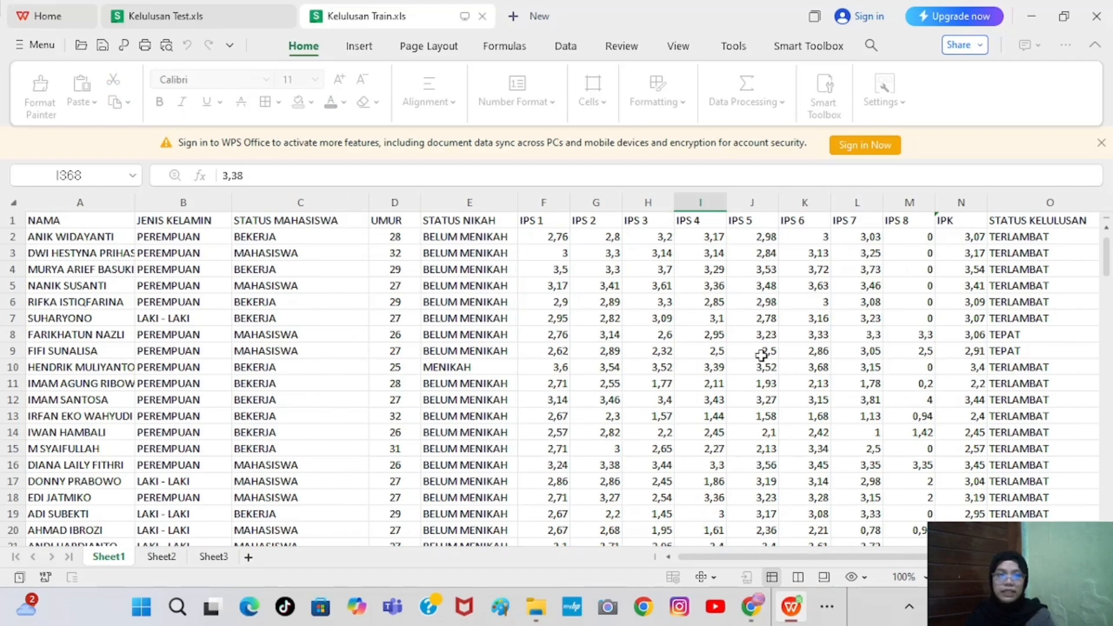
scroll(762, 355, right, 1)
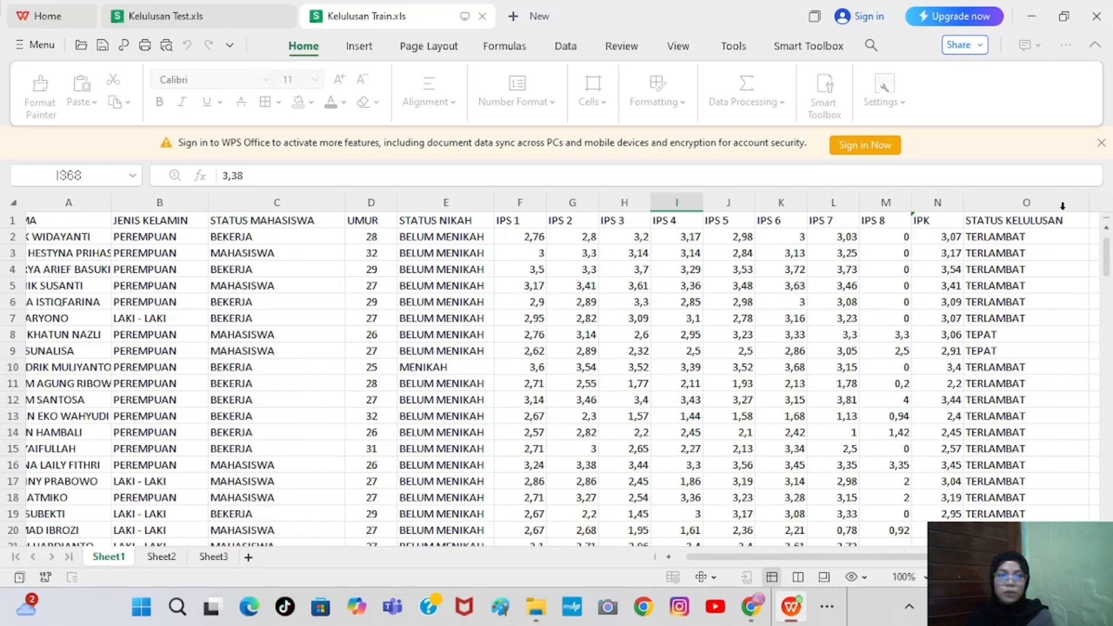
click(1063, 204)
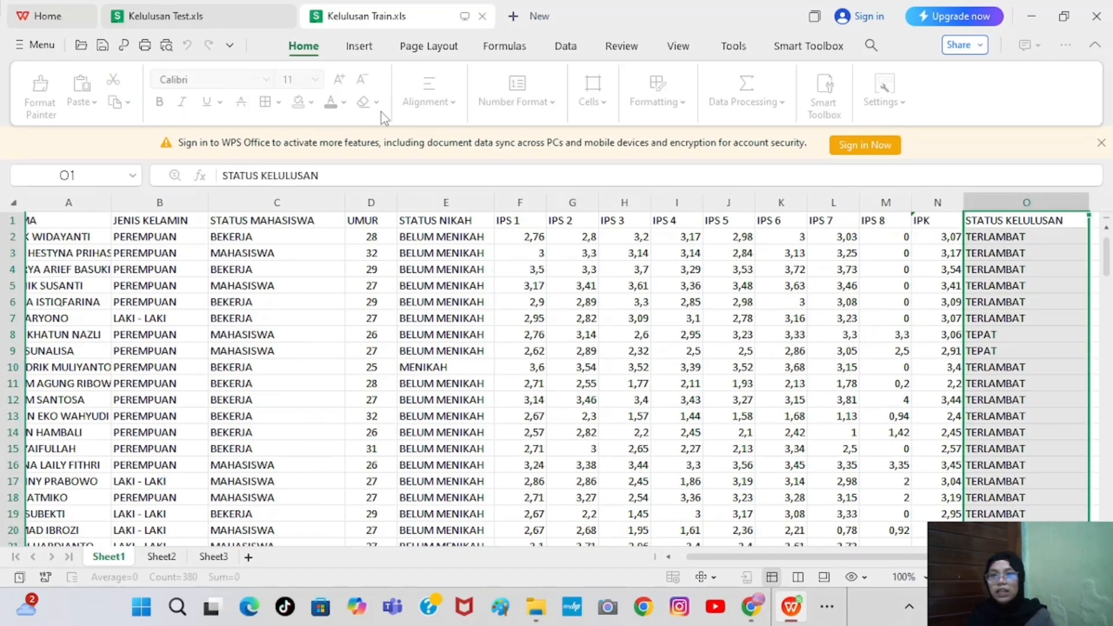
click(255, 17)
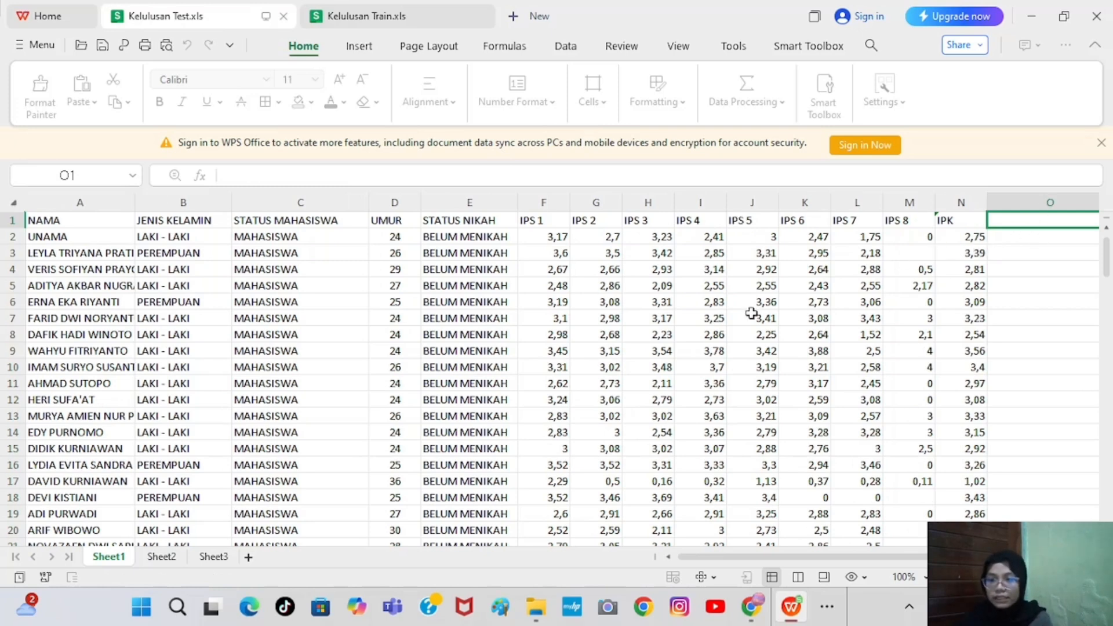
click(380, 32)
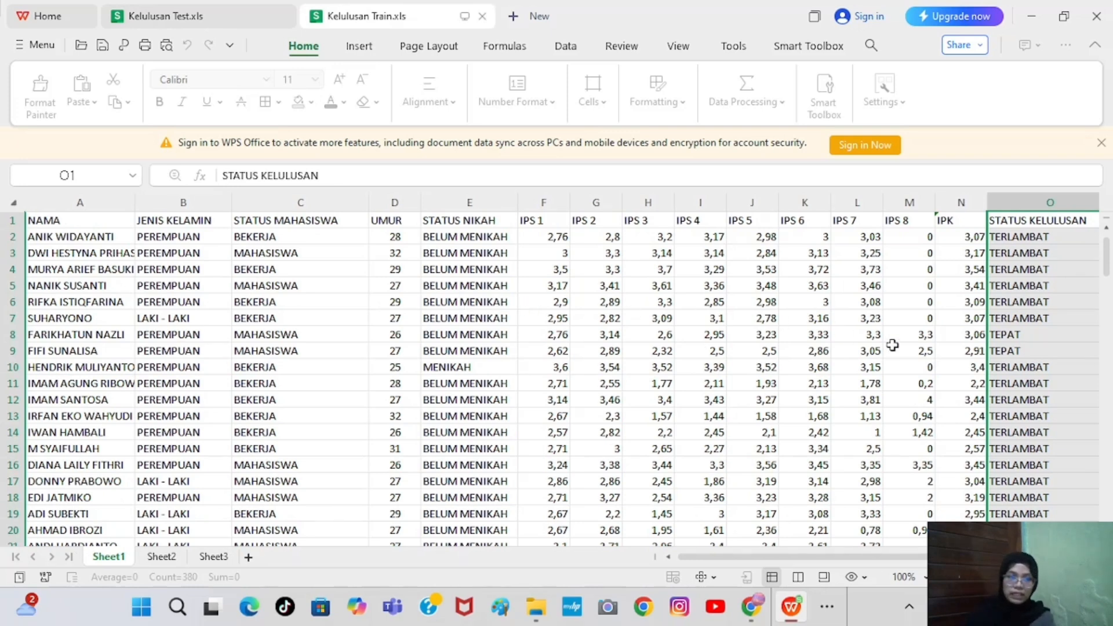
scroll(893, 342, right, 1)
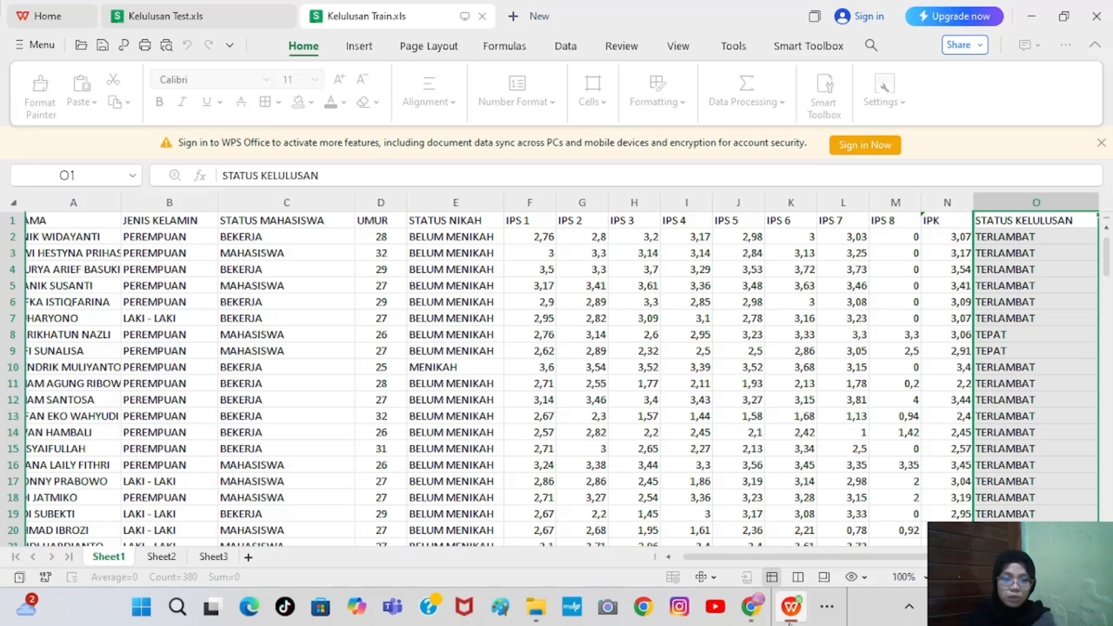
Switch to the blank Orange workflow, maximize it, and add two File widgets placed one above the other.
click(825, 613)
click(869, 566)
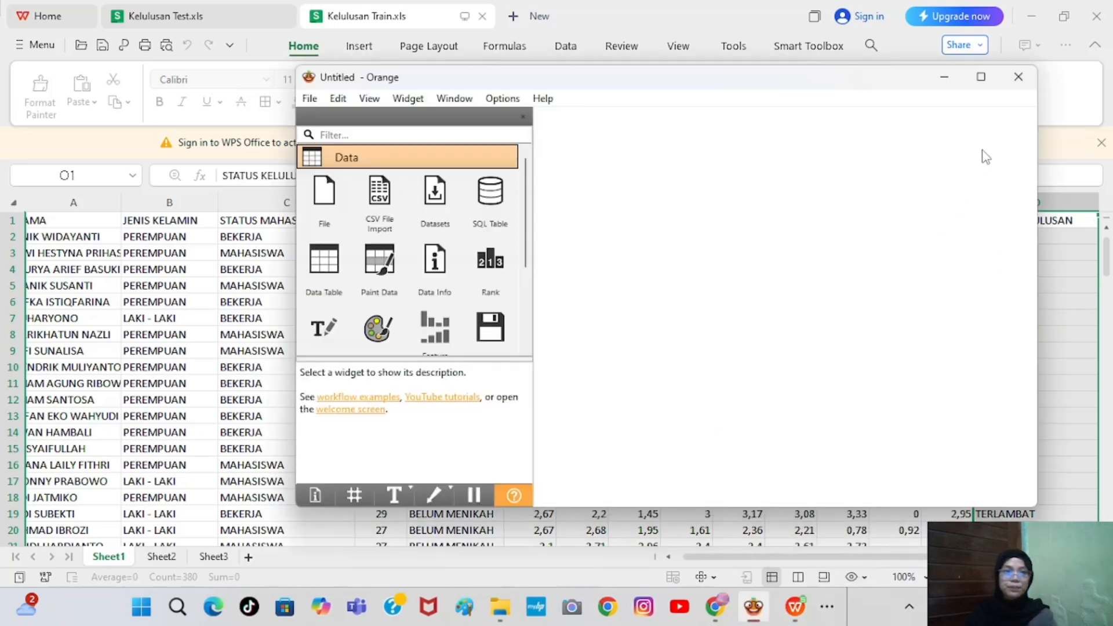
click(986, 82)
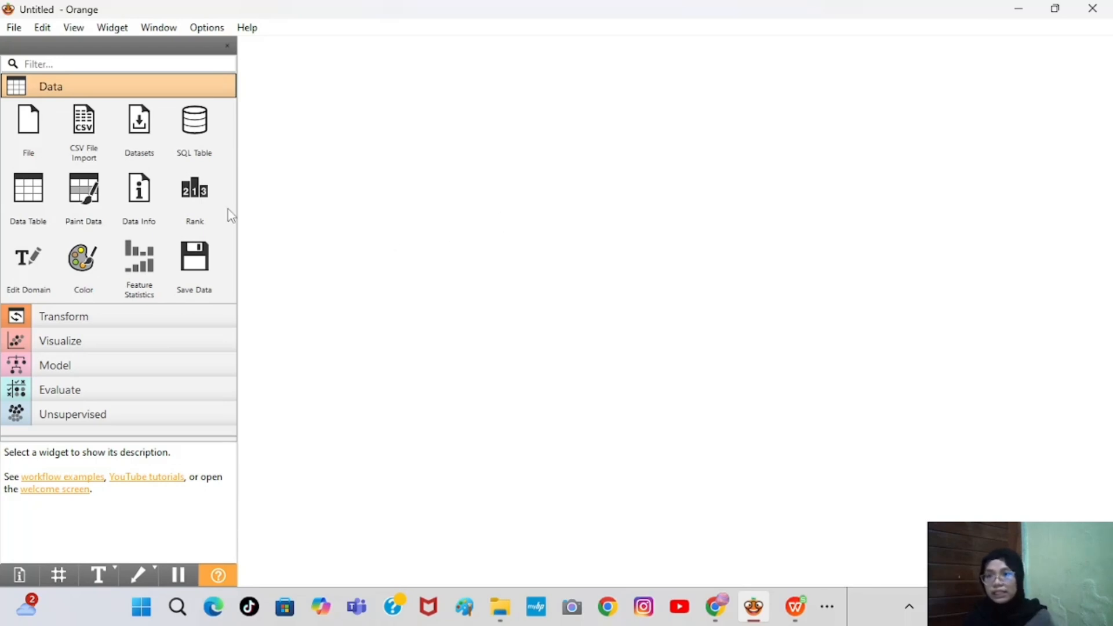
click(31, 131)
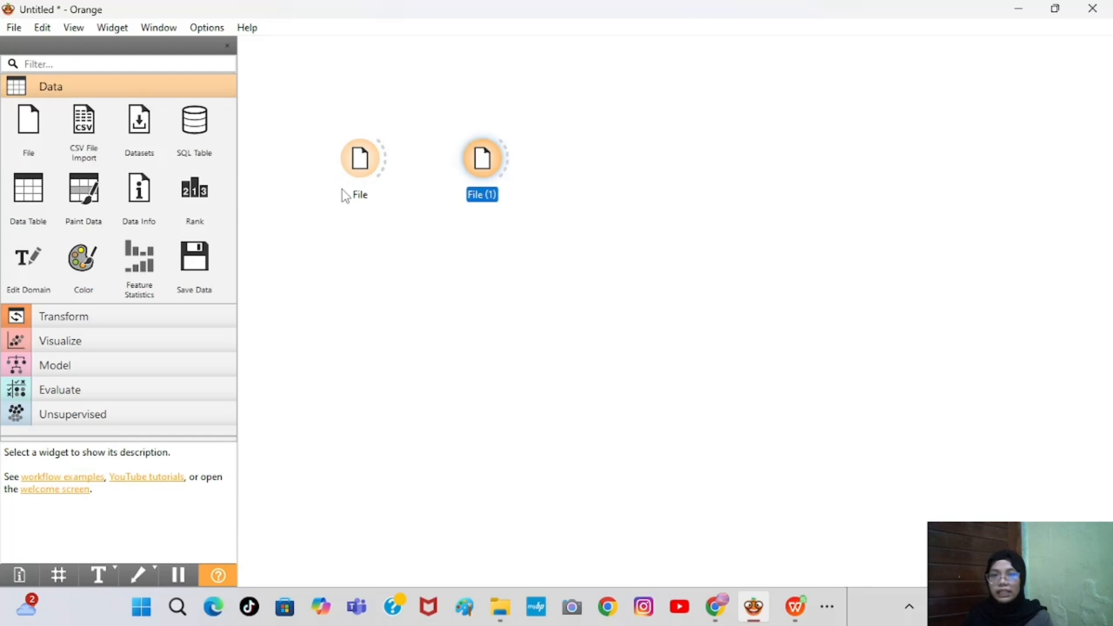
drag(490, 168, 356, 396)
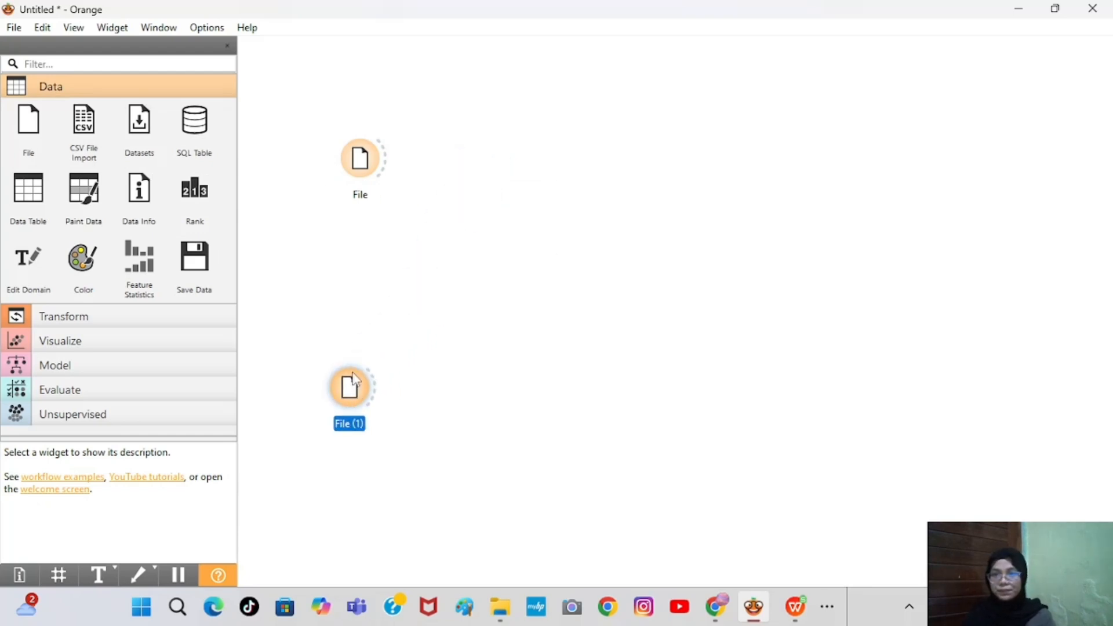
Load Kelulusan Train.xls into the upper File widget.
double_click(360, 171)
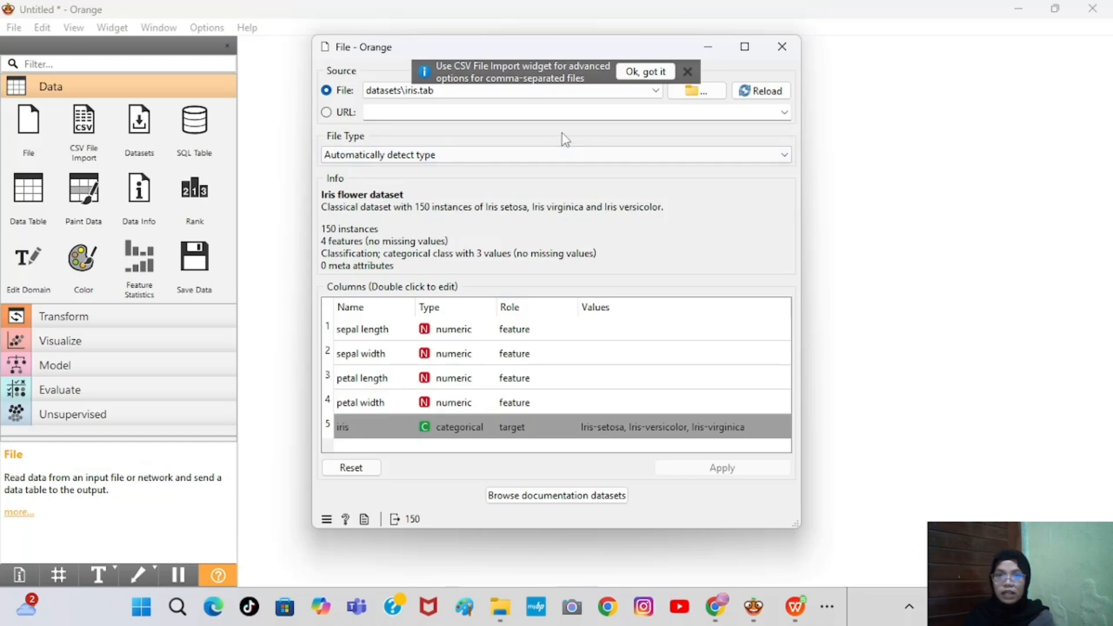
click(701, 94)
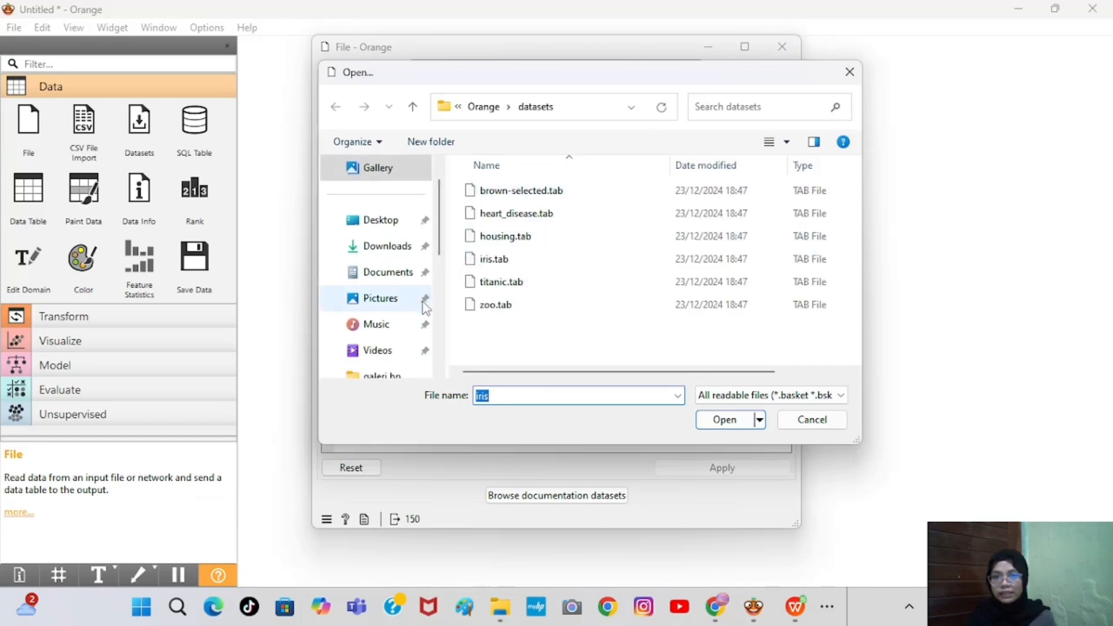
scroll(426, 307, down, 1)
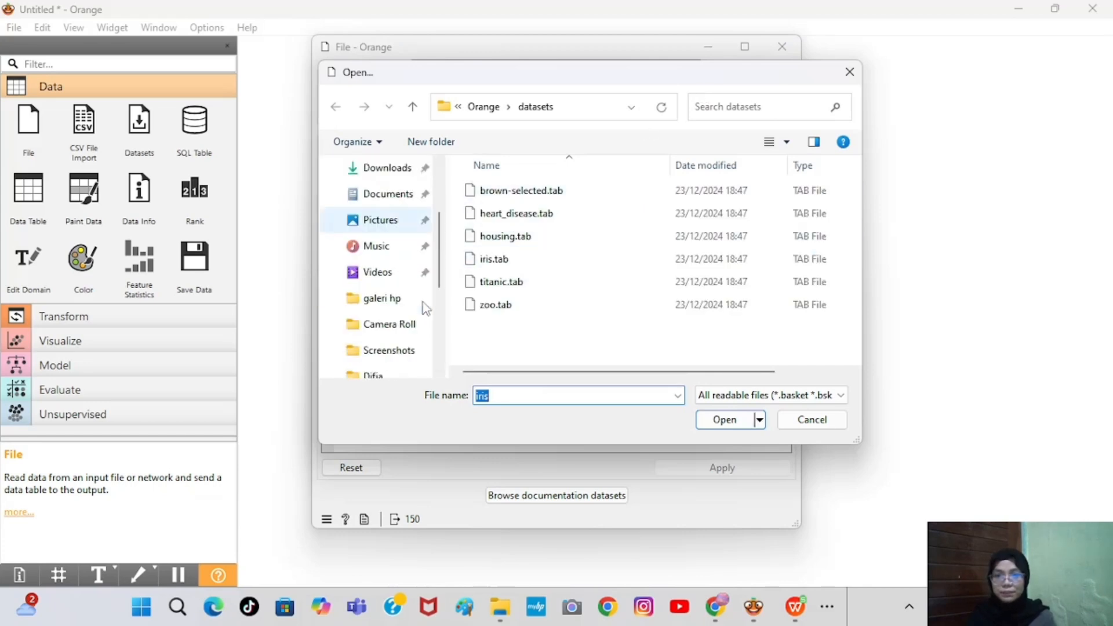
click(393, 377)
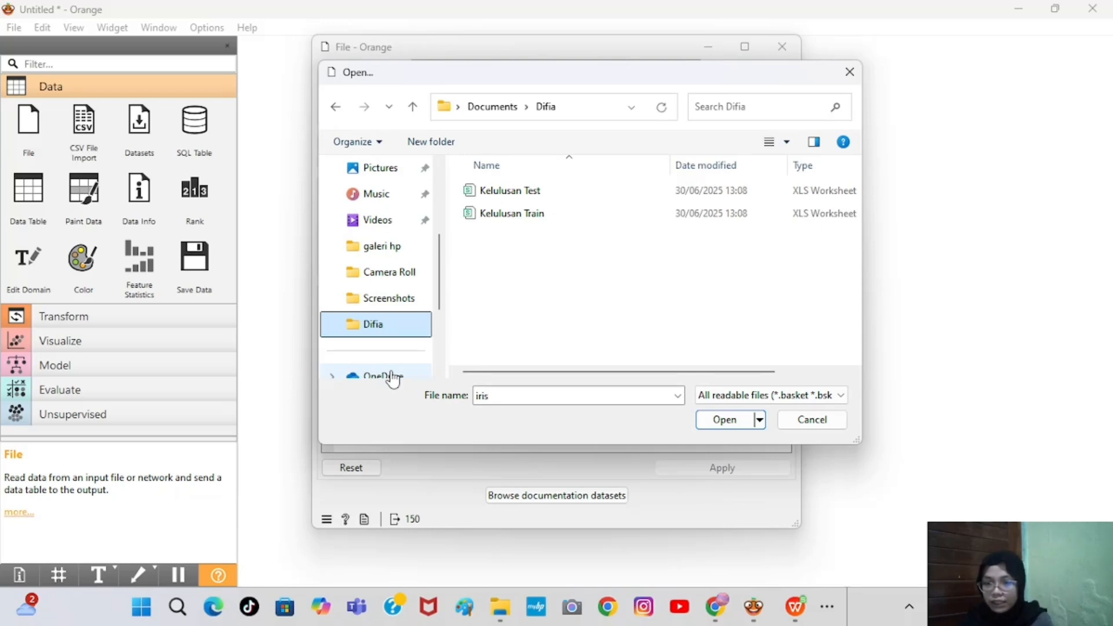
double_click(546, 218)
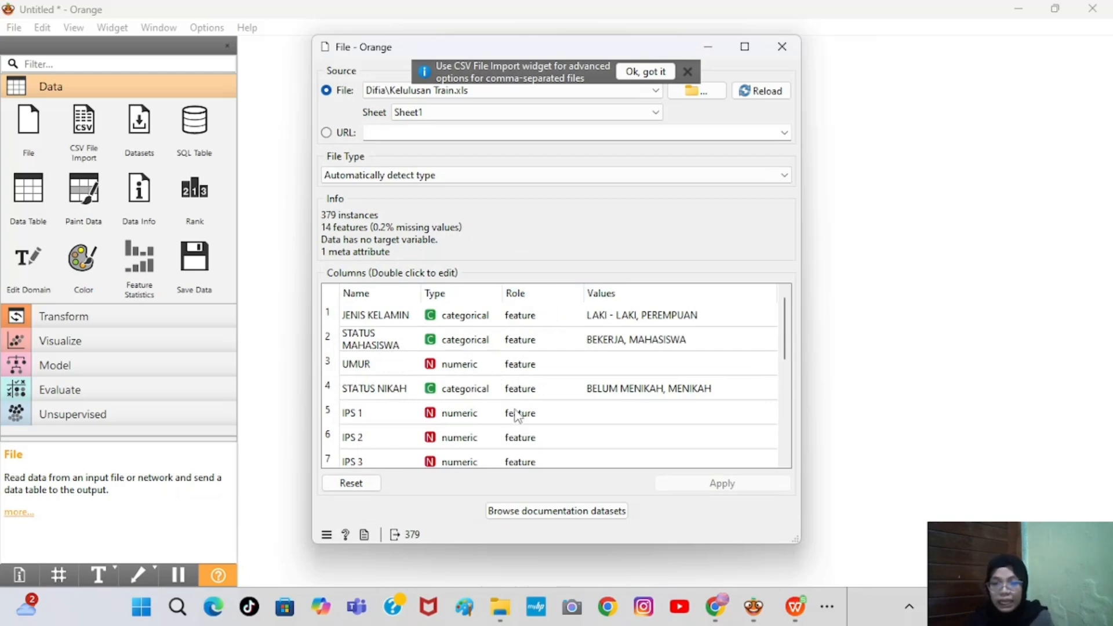
Set the role of the STATUS KELULUSAN column to target, apply the change and close the file settings.
scroll(517, 415, down, 3)
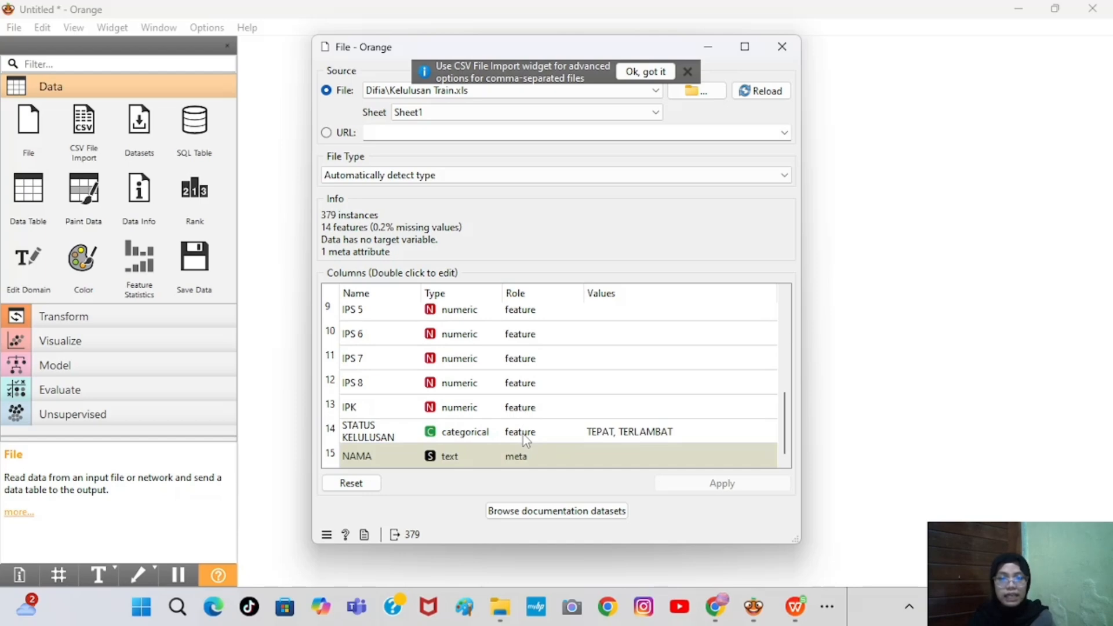
double_click(523, 438)
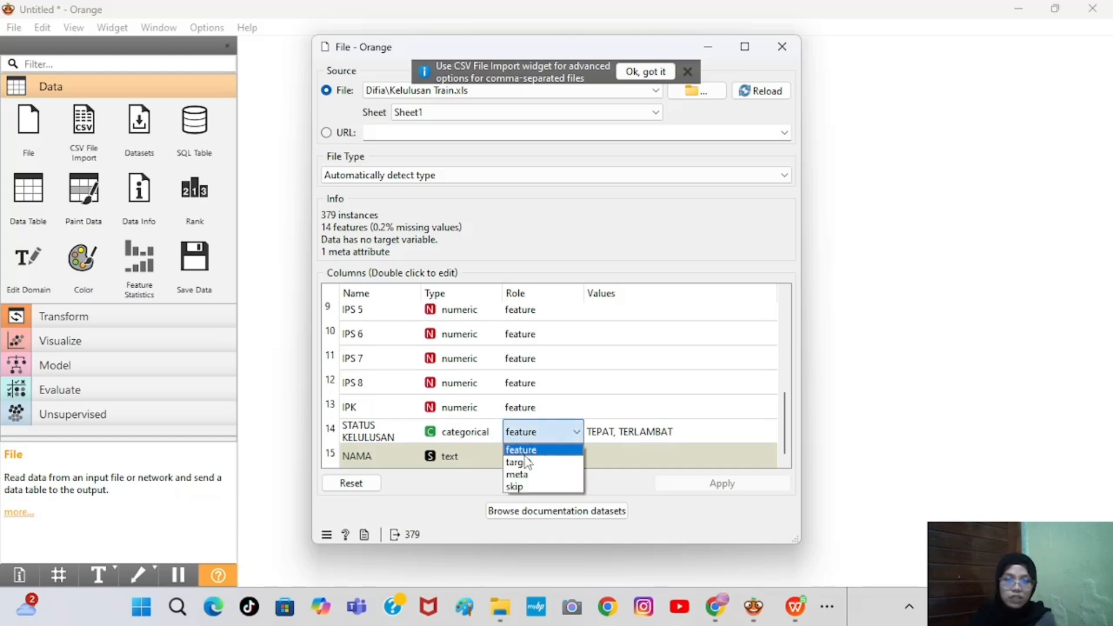
click(525, 462)
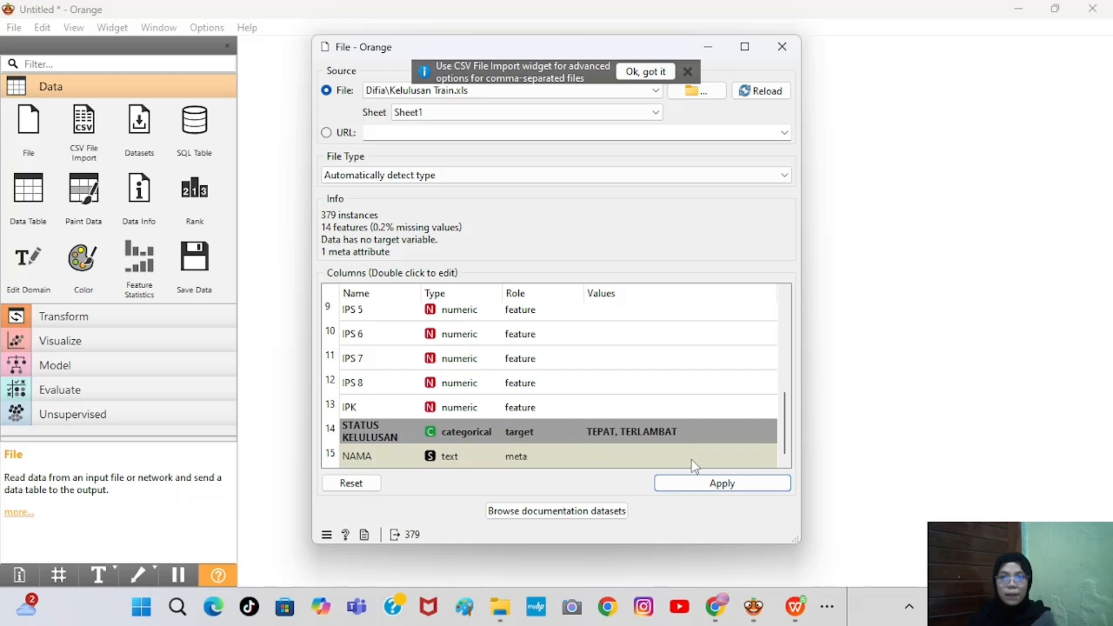
click(718, 485)
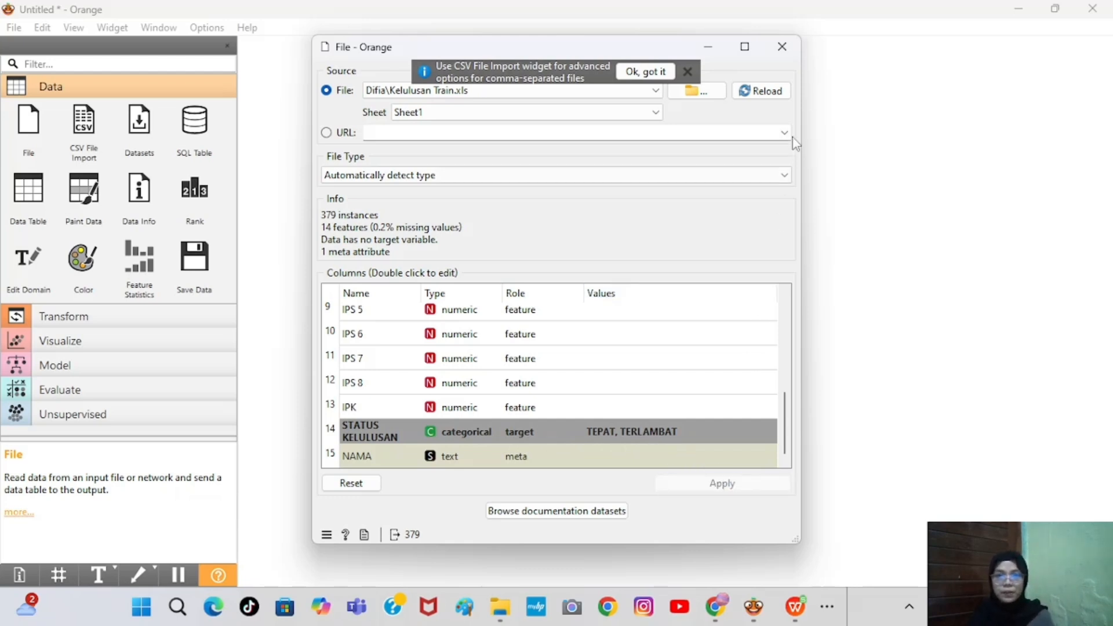
click(786, 53)
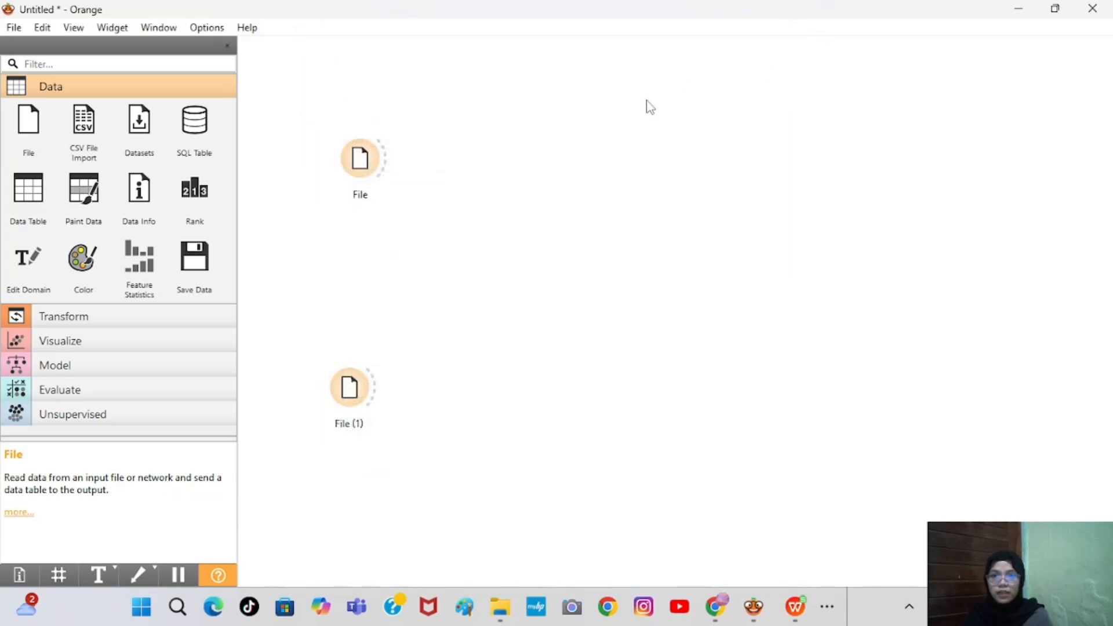
Rename the upper File widget as "Data Kelulusan Mahasiswa (Train)".
right_click(367, 156)
click(402, 186)
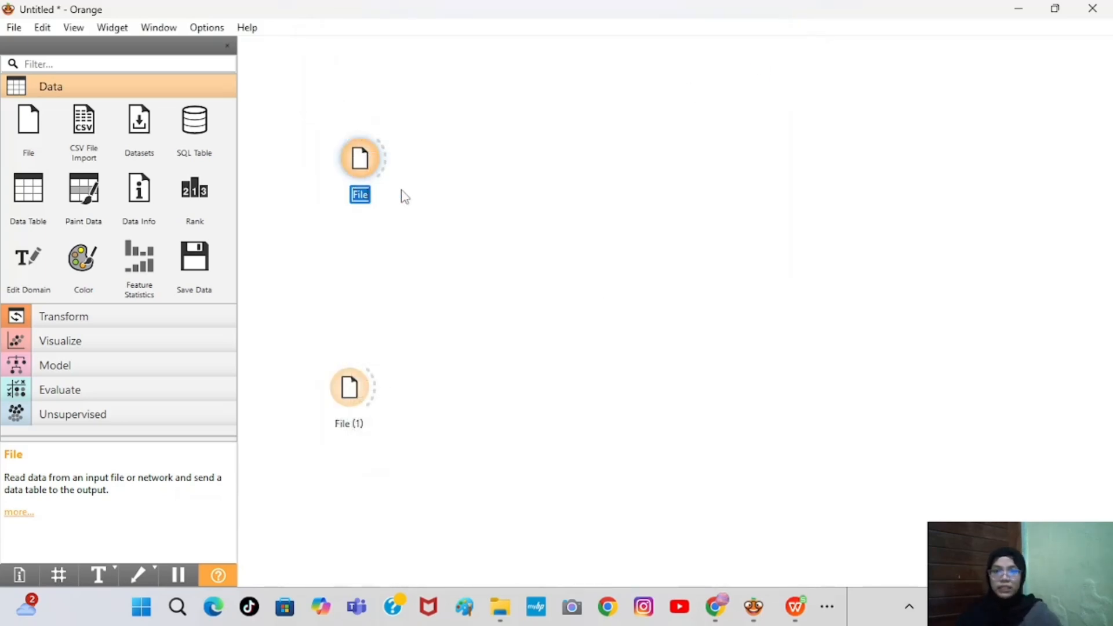
text(Data Kelulu)
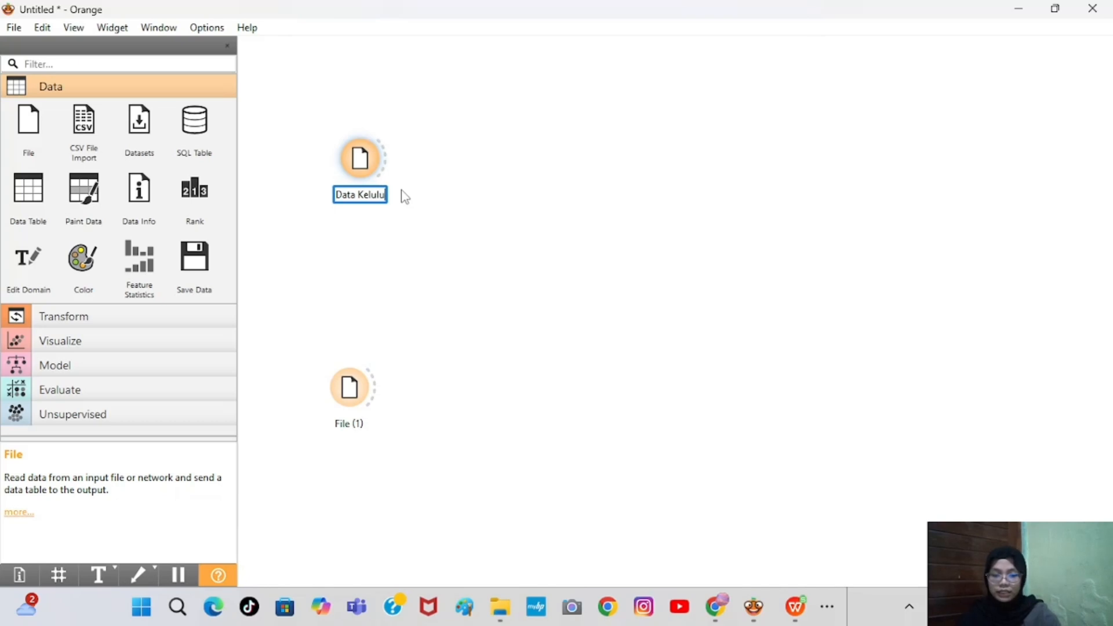
text(san Mahasiswa)
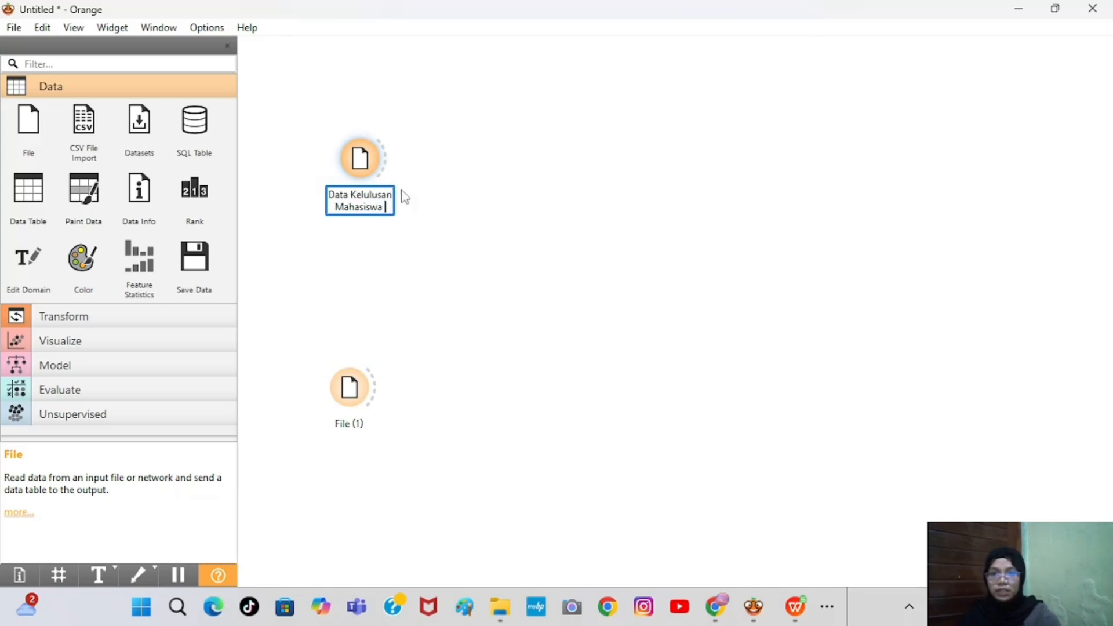
text( )Traint)
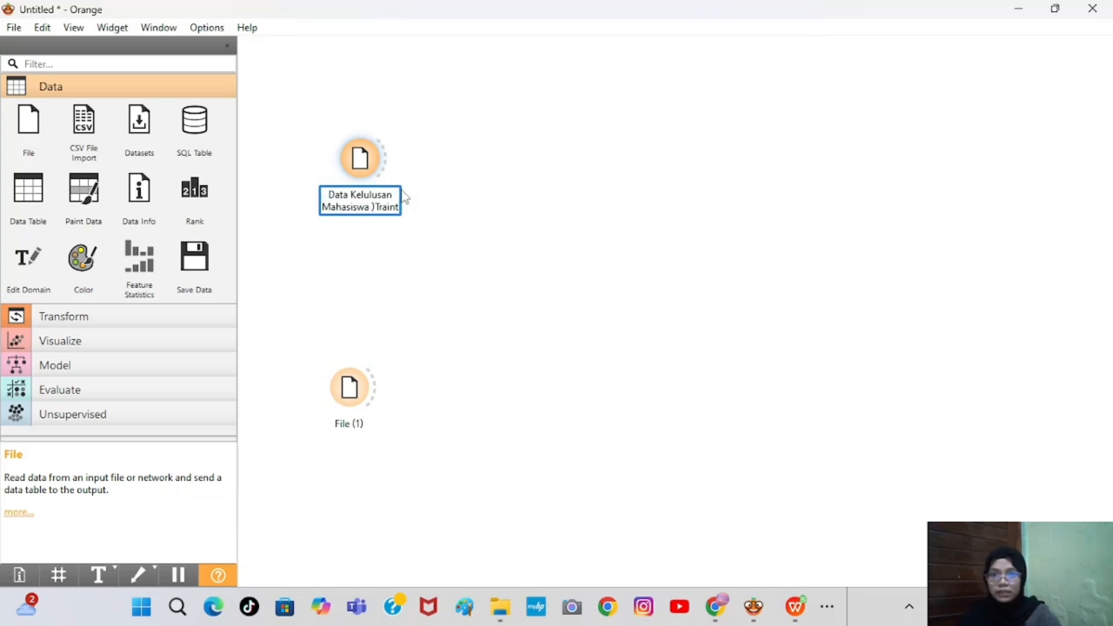
key(BackSpace)
key(BackSpace)
key(BackSpace)
key(BackSpace)
key(BackSpace)
key(BackSpace)
key(BackSpace)
text(()
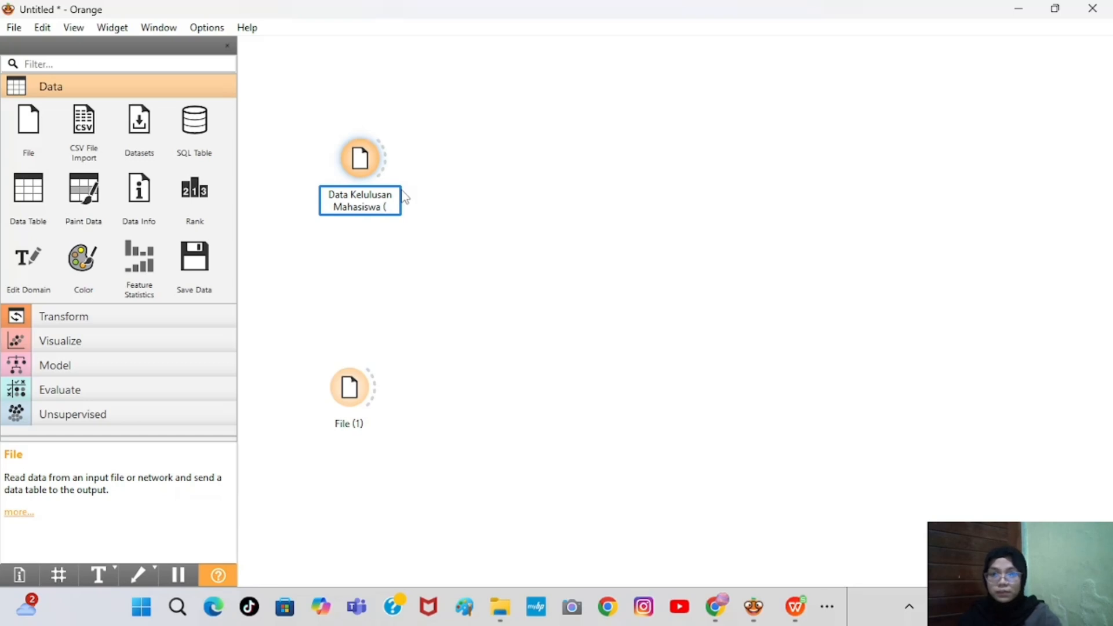
text(Train()
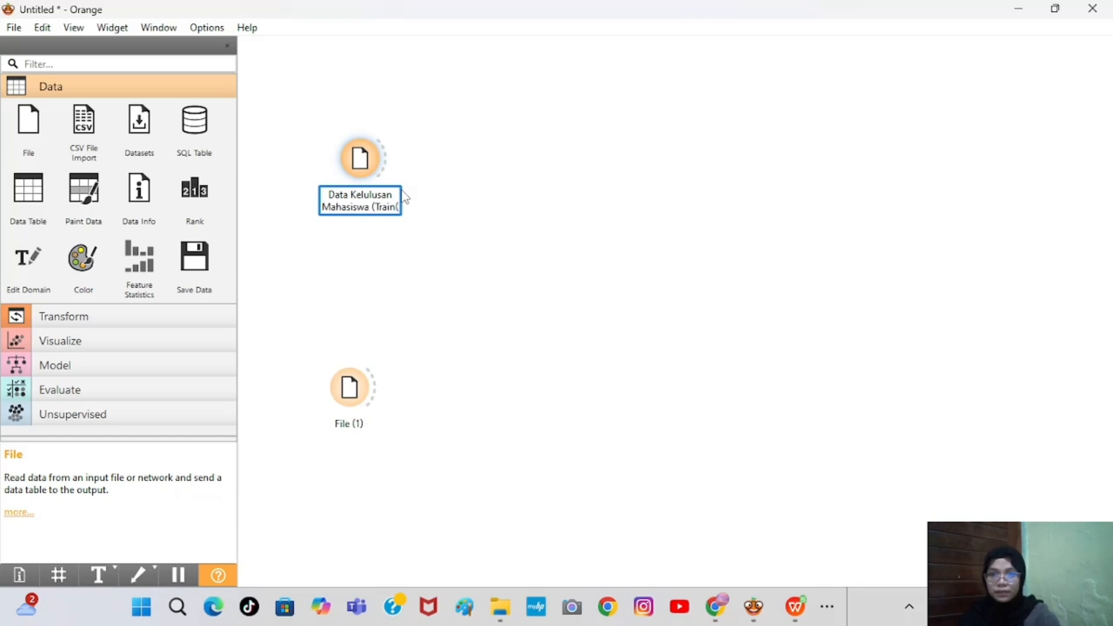
key(BackSpace)
text())
key(Return)
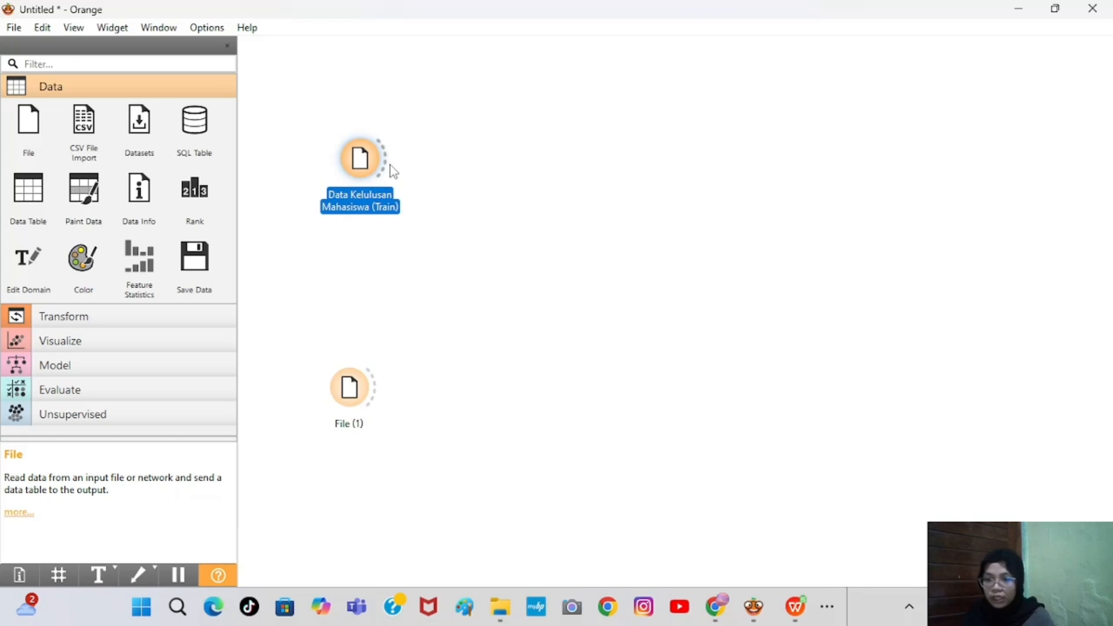
click(421, 185)
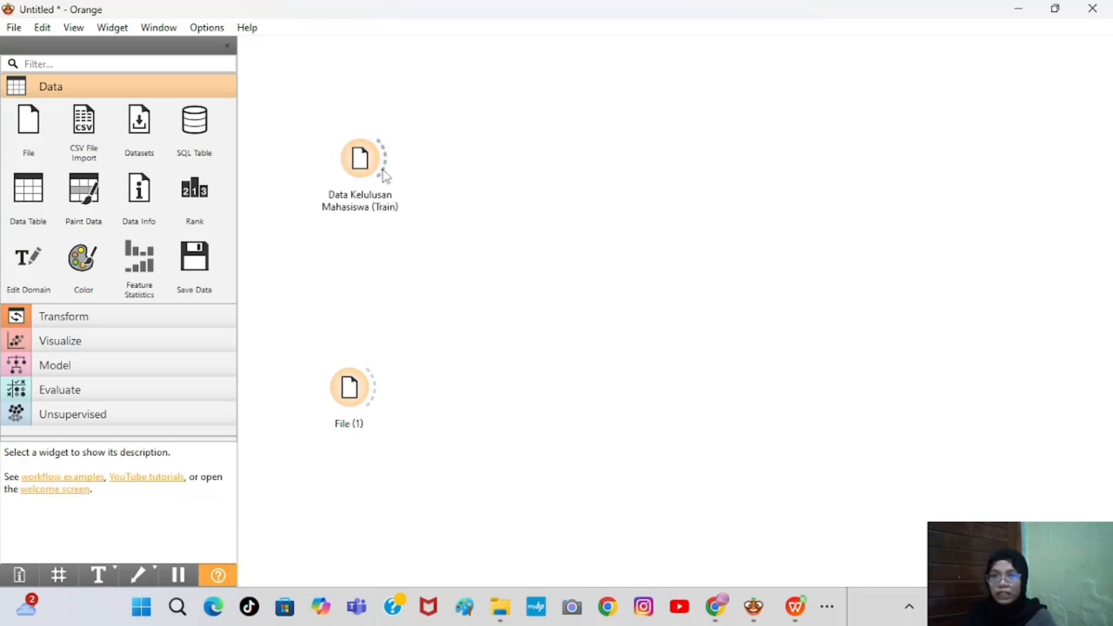
Connect a Data Table widget to the Data Kelulusan Mahasiswa (Train) widget and open it to view the training data.
drag(385, 176, 446, 122)
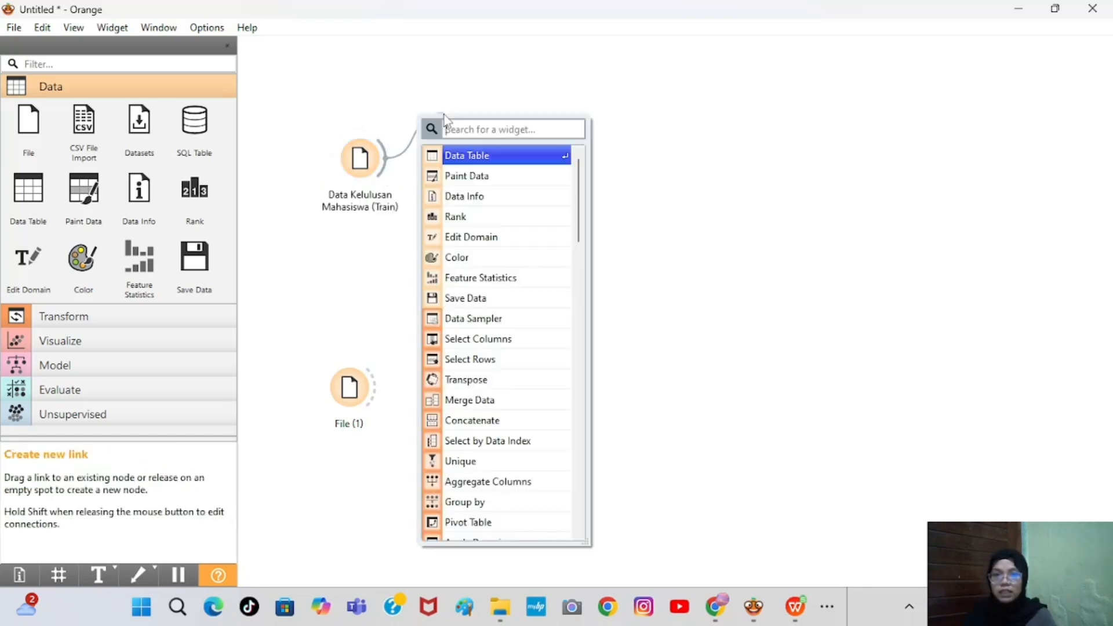
click(474, 160)
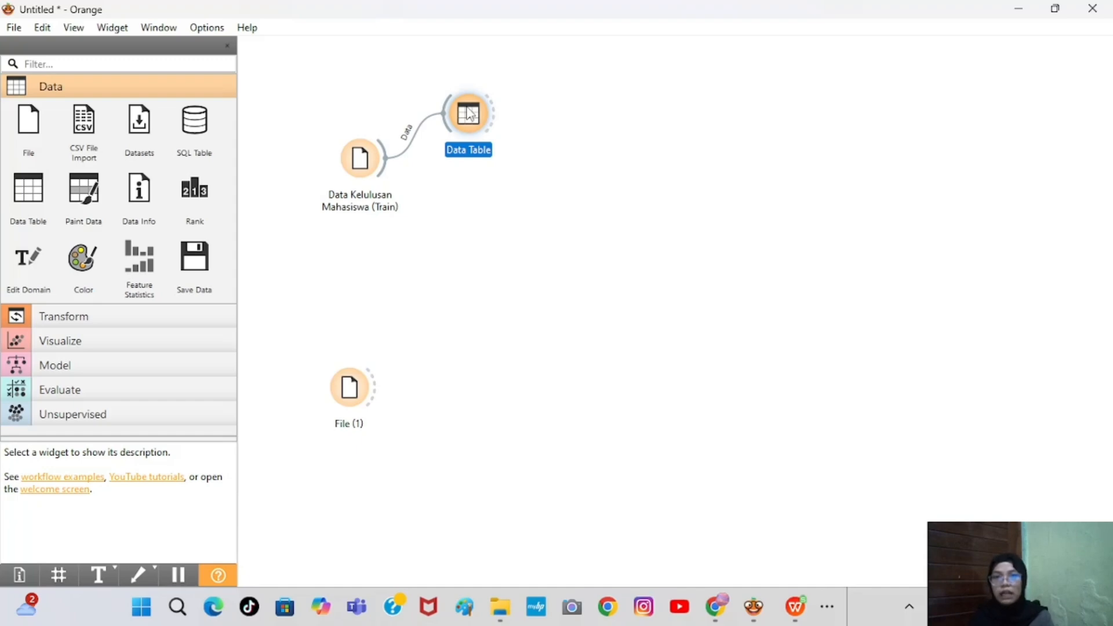
double_click(469, 114)
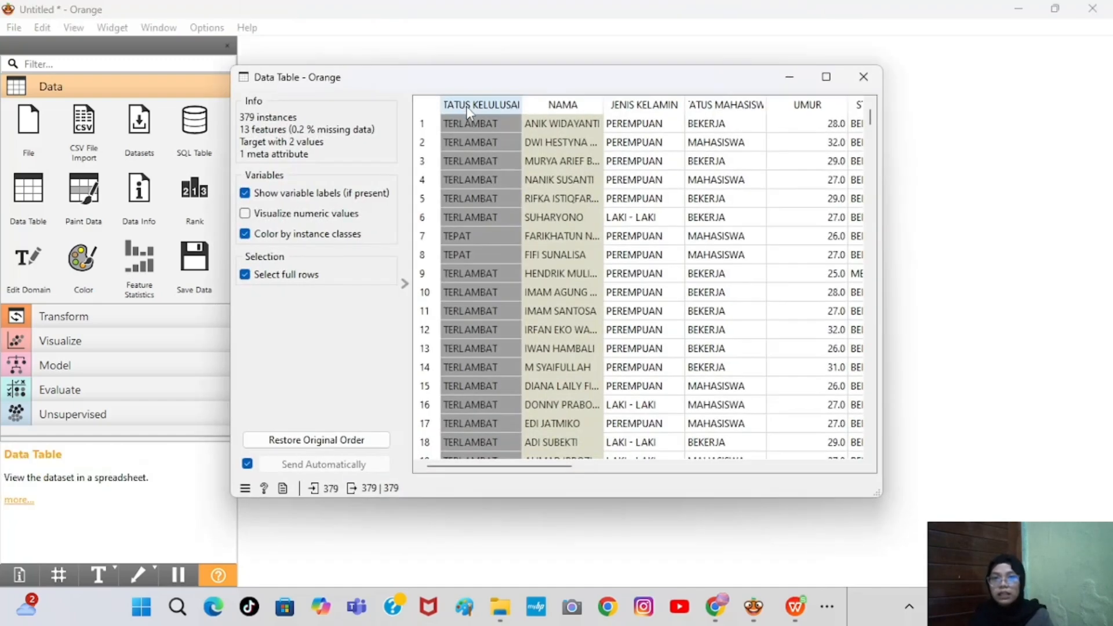
Enlarge the training data table to full screen, examine its columns and close it.
click(826, 78)
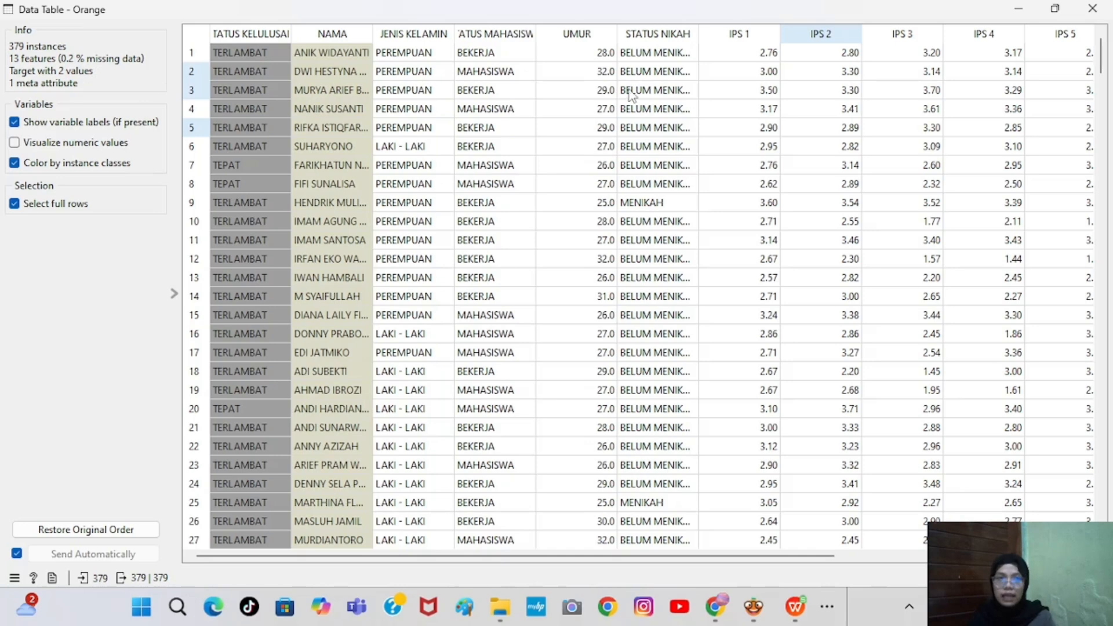
click(1092, 8)
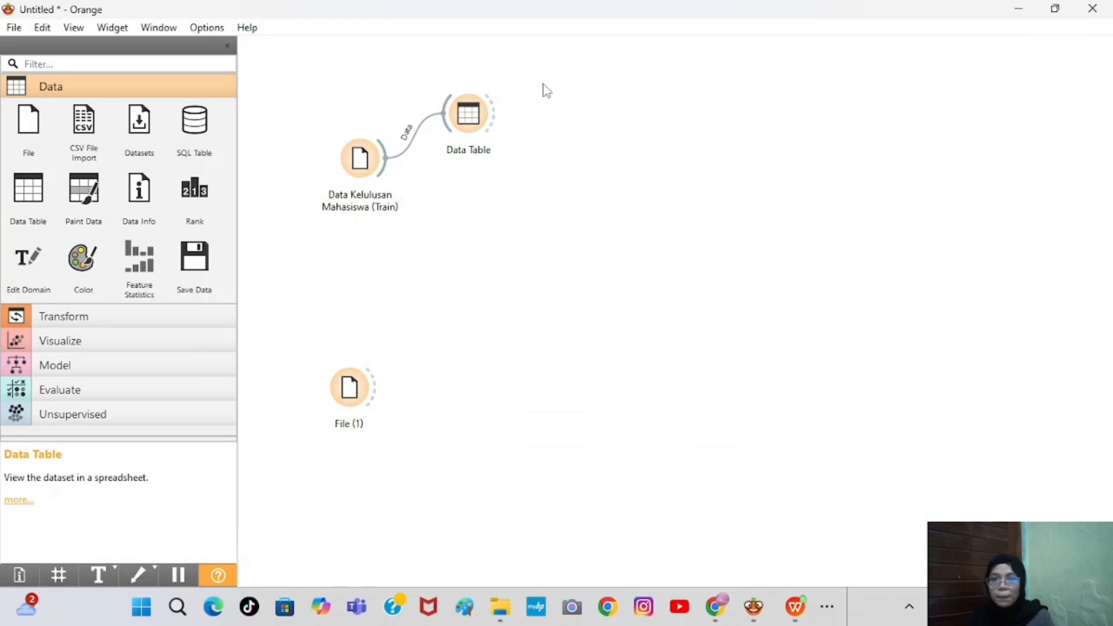
Shift the Data Table widget slightly upward and connect a Preprocess widget to the Data Kelulusan Mahasiswa (Train) widget below it.
drag(472, 116, 467, 107)
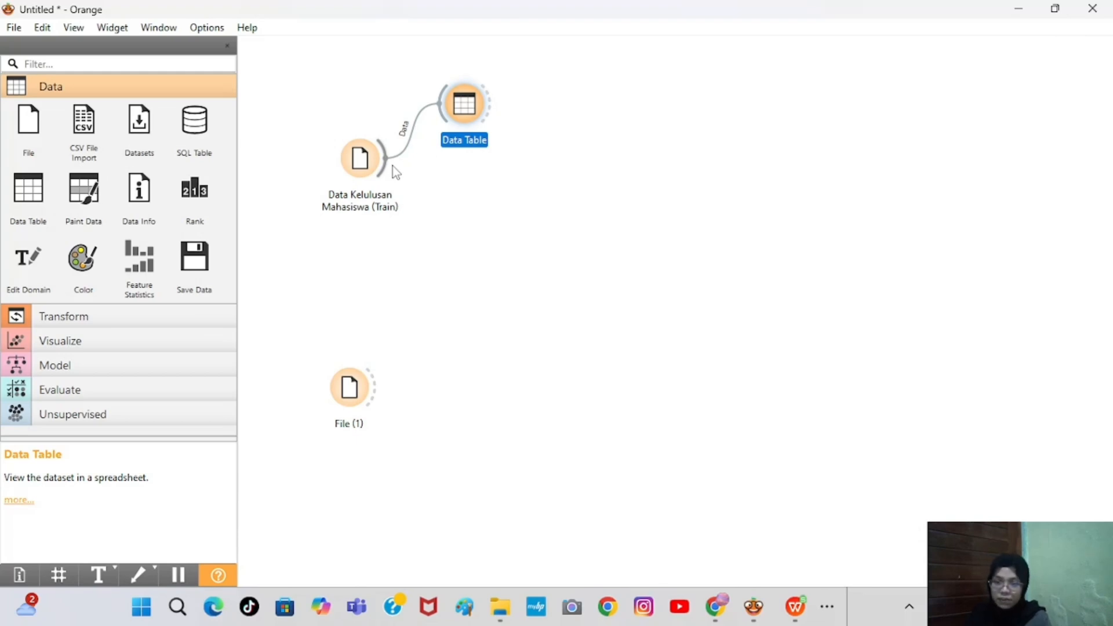
drag(392, 167, 454, 192)
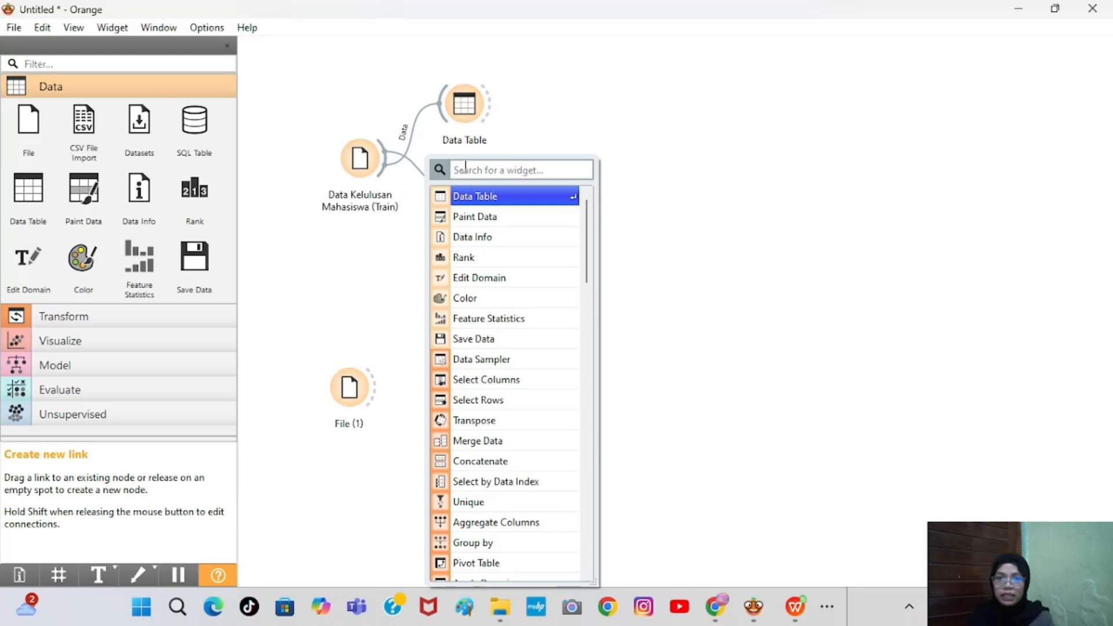
text(pre)
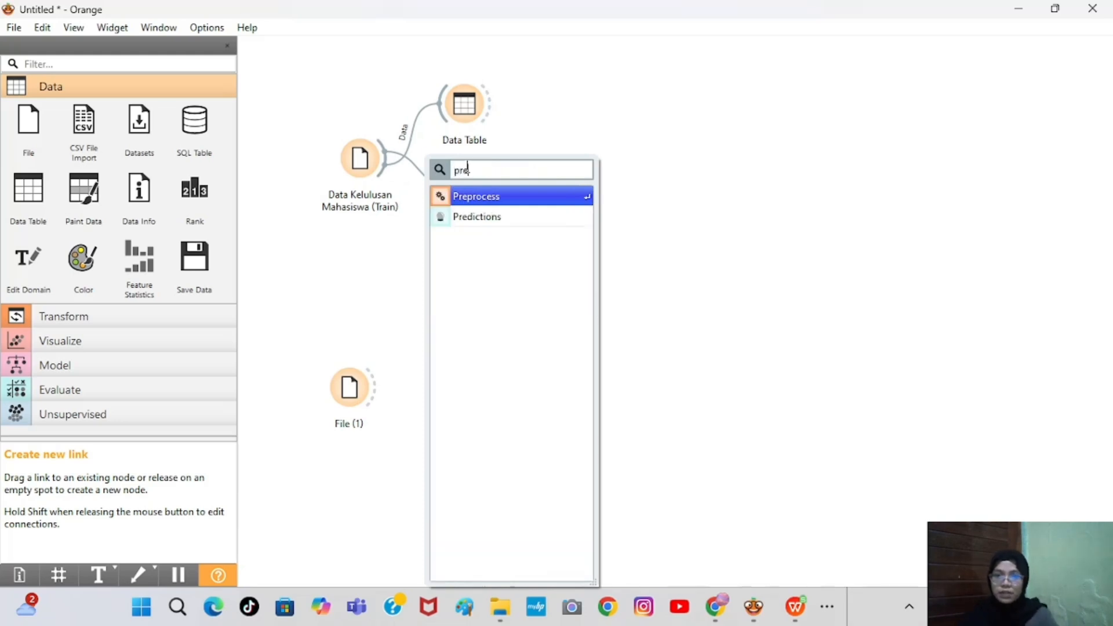
click(476, 196)
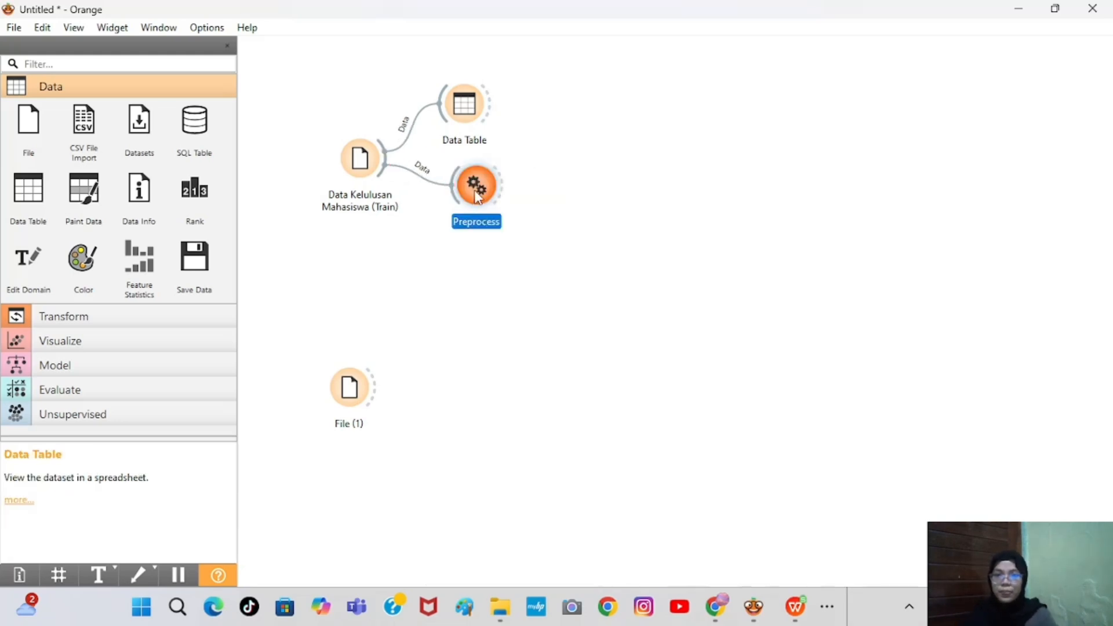
Add the Impute Missing Values preprocessor with the Average/Most frequent method in the Preprocess widget and close its settings.
double_click(477, 194)
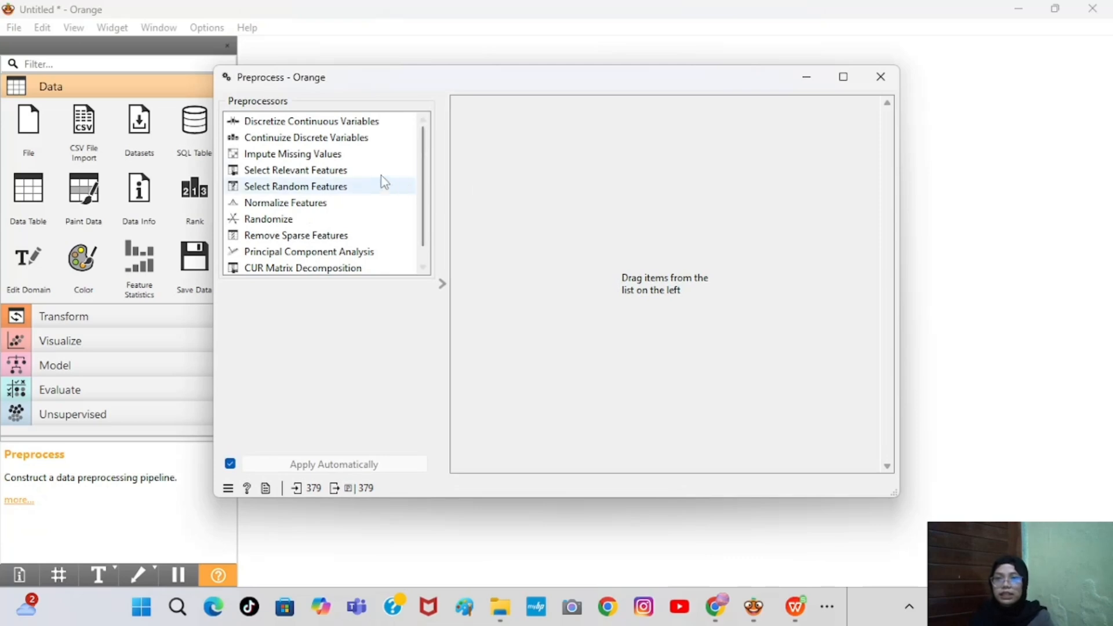
click(372, 160)
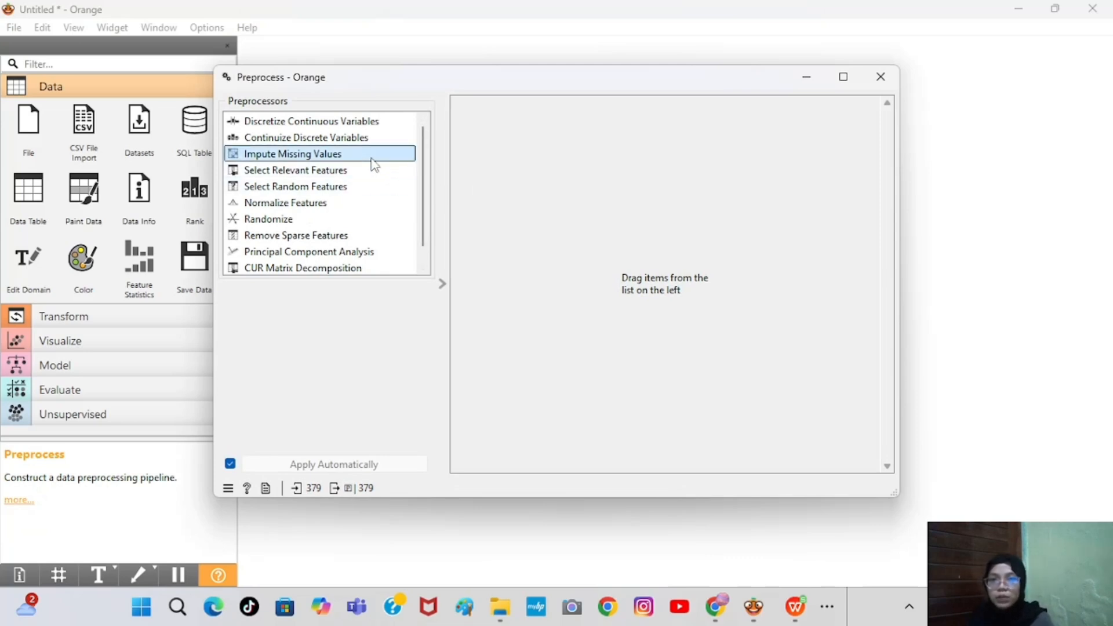
double_click(374, 163)
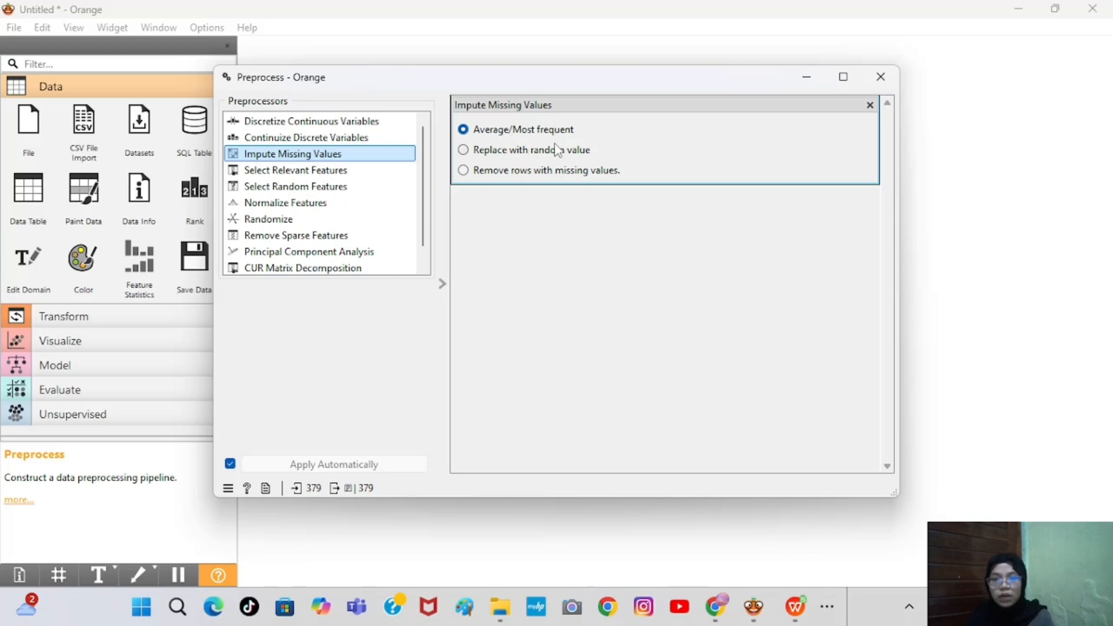
click(877, 82)
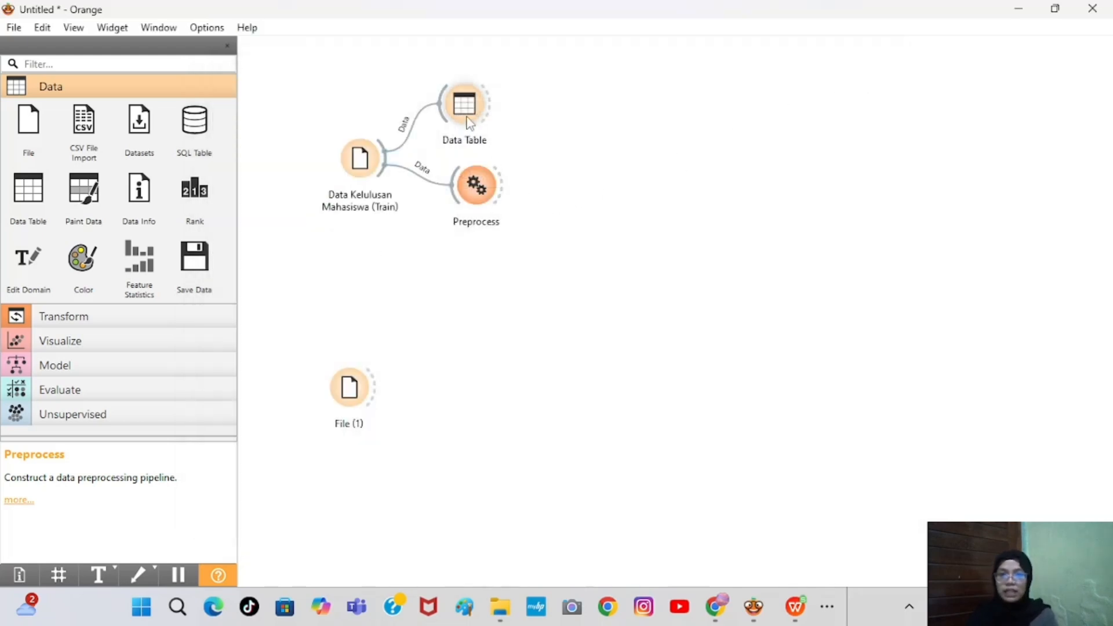
Connect a new Data Table widget to Preprocess above it, and view the preprocessed data for missing values before closing the table.
drag(471, 123, 453, 109)
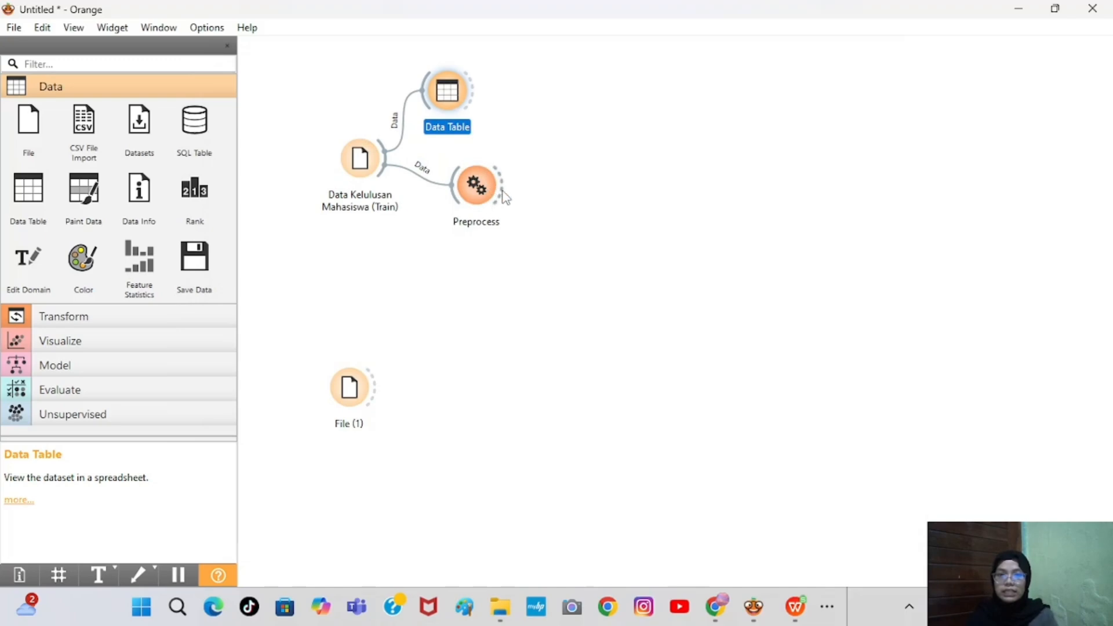
drag(502, 187, 526, 97)
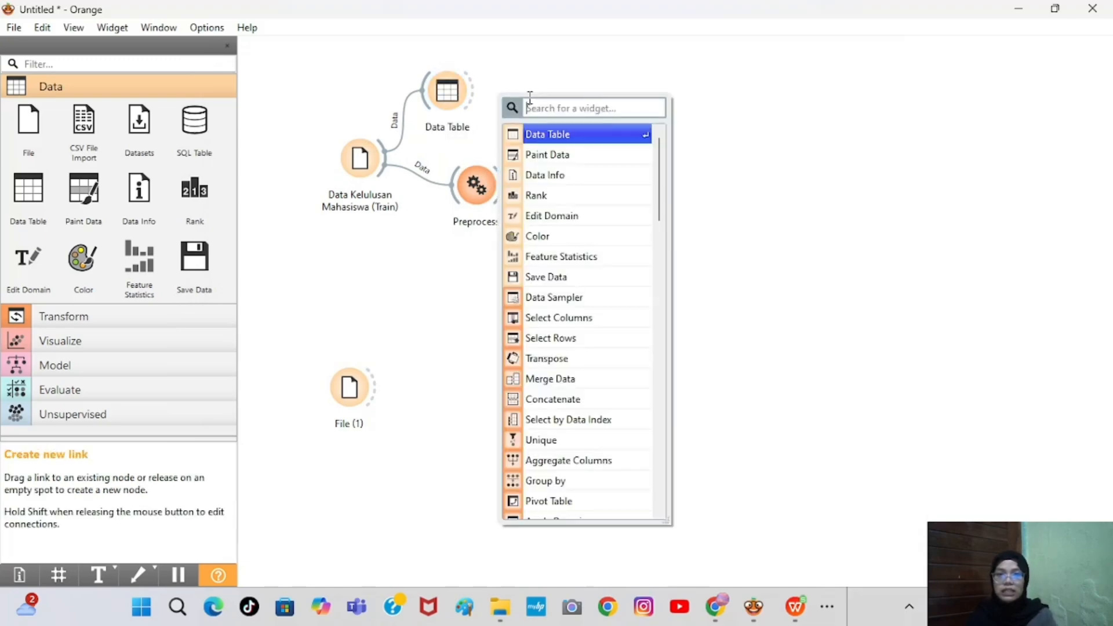
click(552, 135)
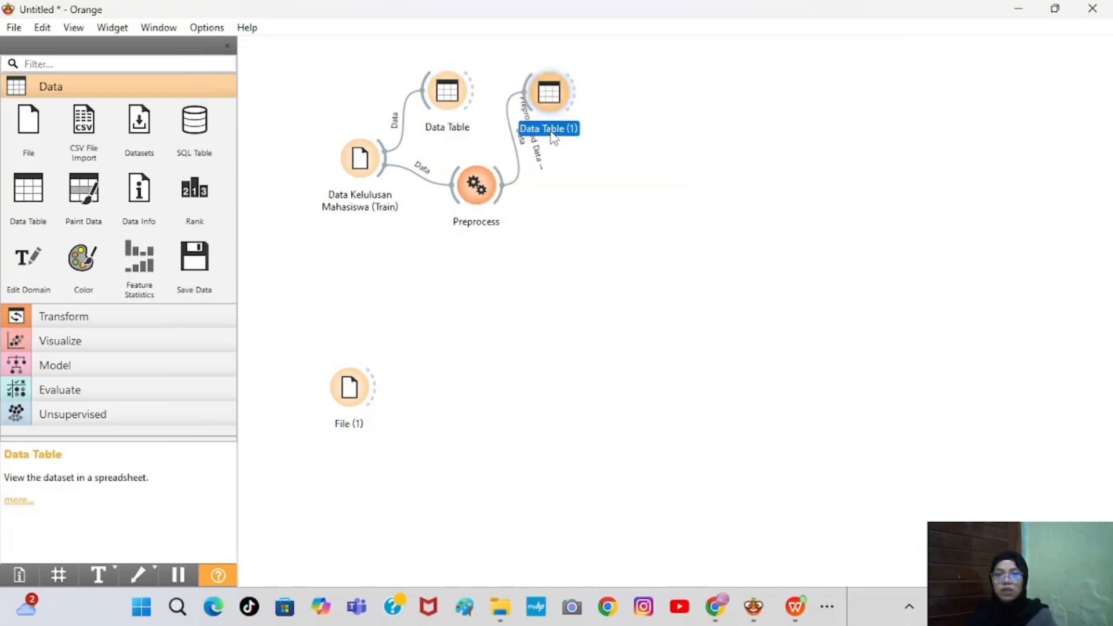
double_click(548, 96)
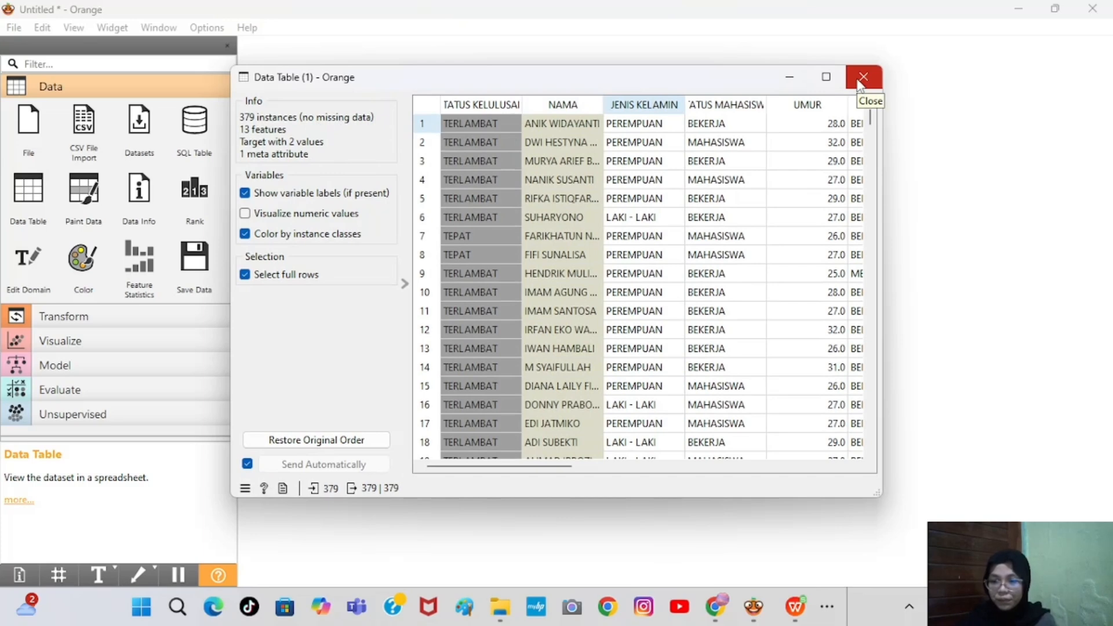
click(860, 81)
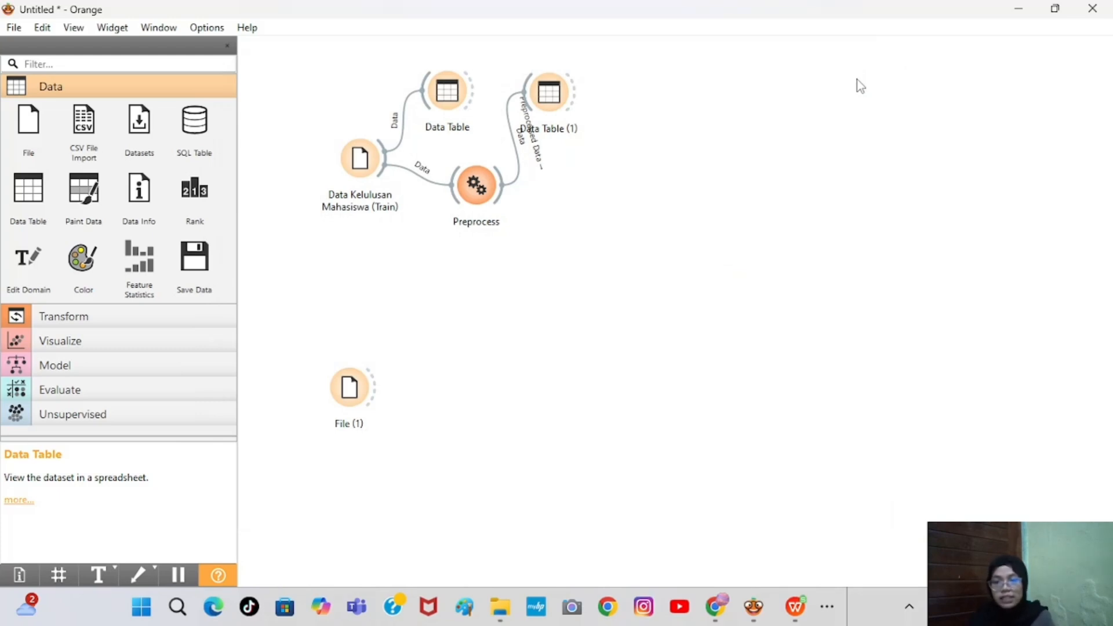
click(558, 103)
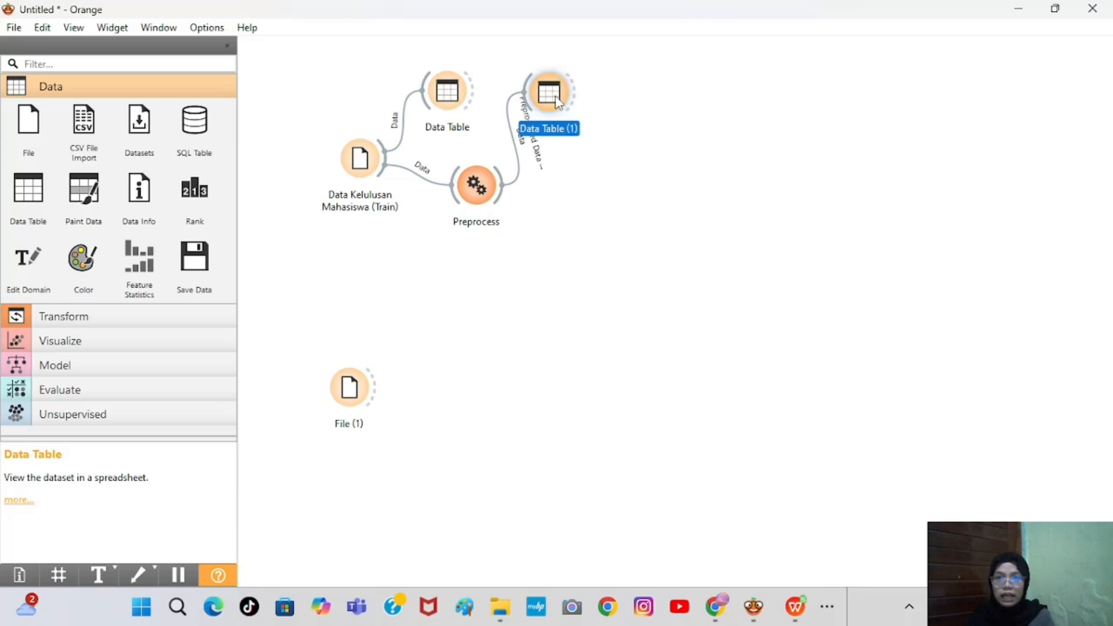
click(573, 212)
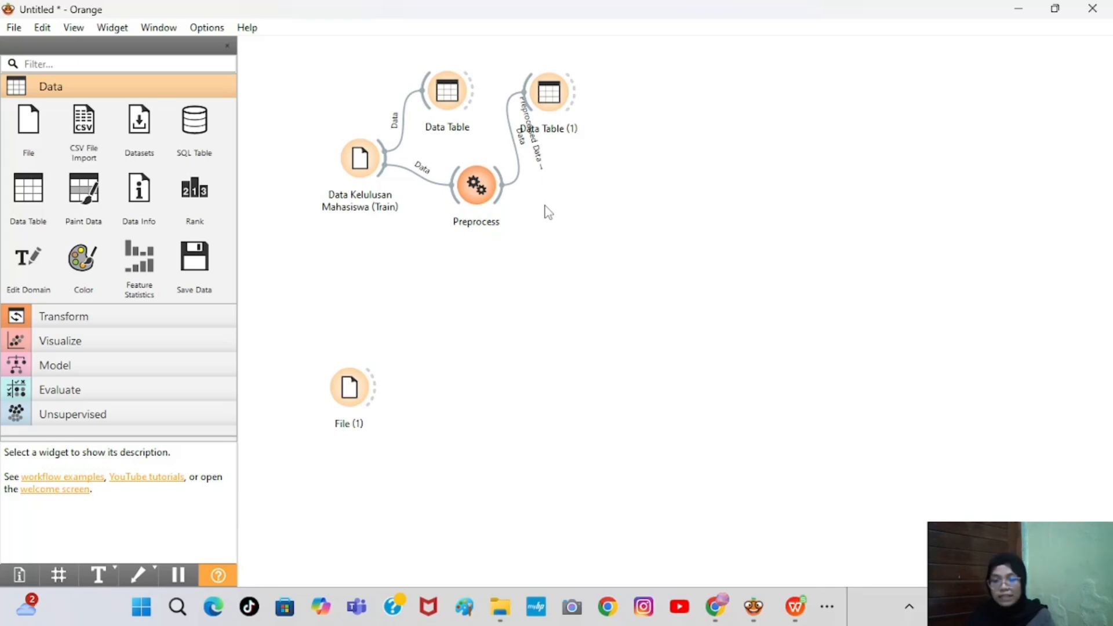
Connect a Pivot Table widget to Preprocess and line it up in a row with the two Data Table widgets.
drag(504, 191, 615, 139)
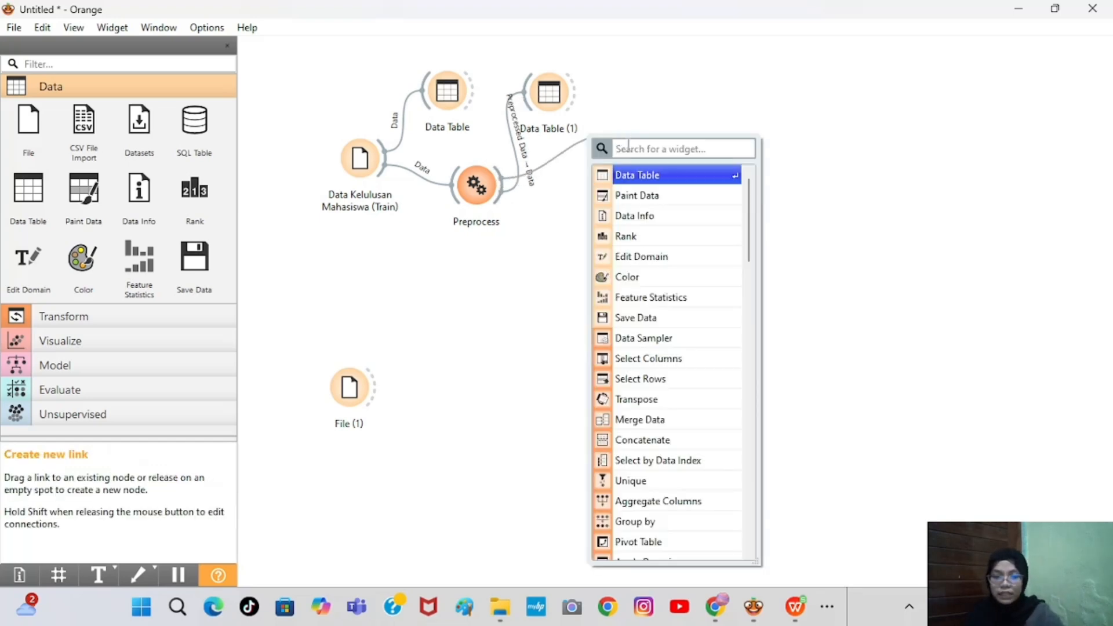
text(piv)
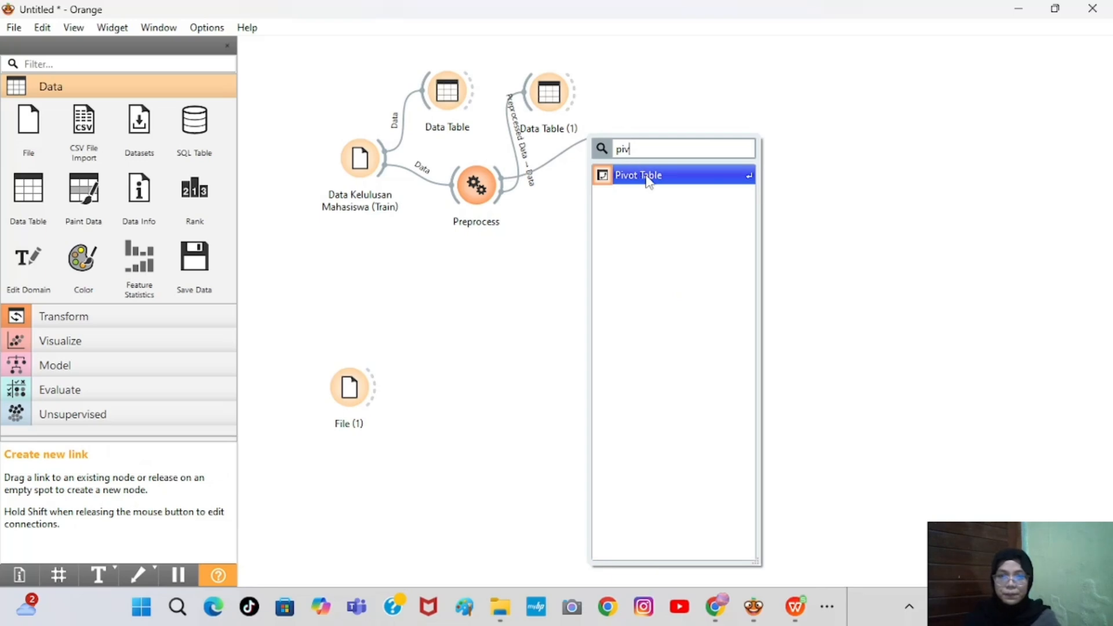
click(648, 182)
drag(556, 105, 528, 103)
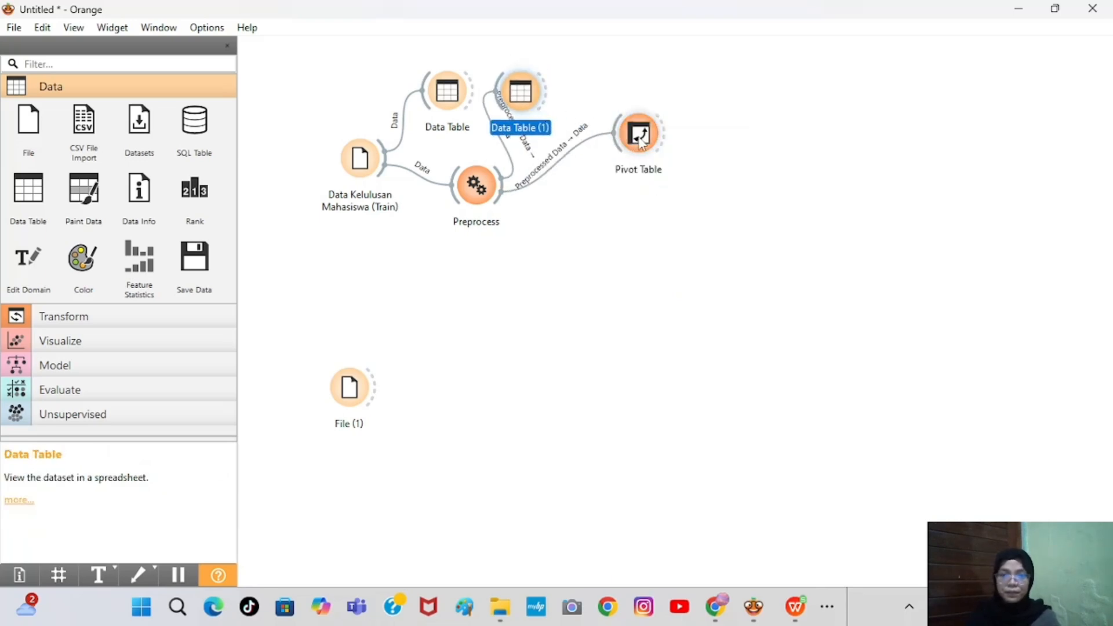
drag(641, 142, 603, 105)
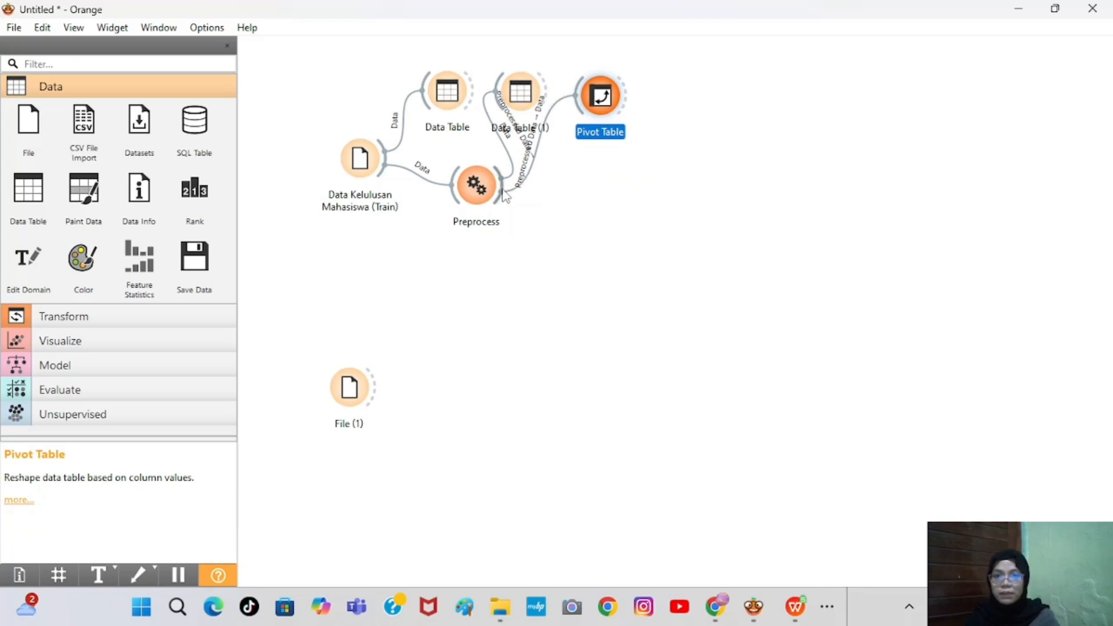
Connect a Box Plot widget to Preprocess beyond the Pivot Table, and move Preprocess lower on the canvas.
drag(502, 186, 671, 110)
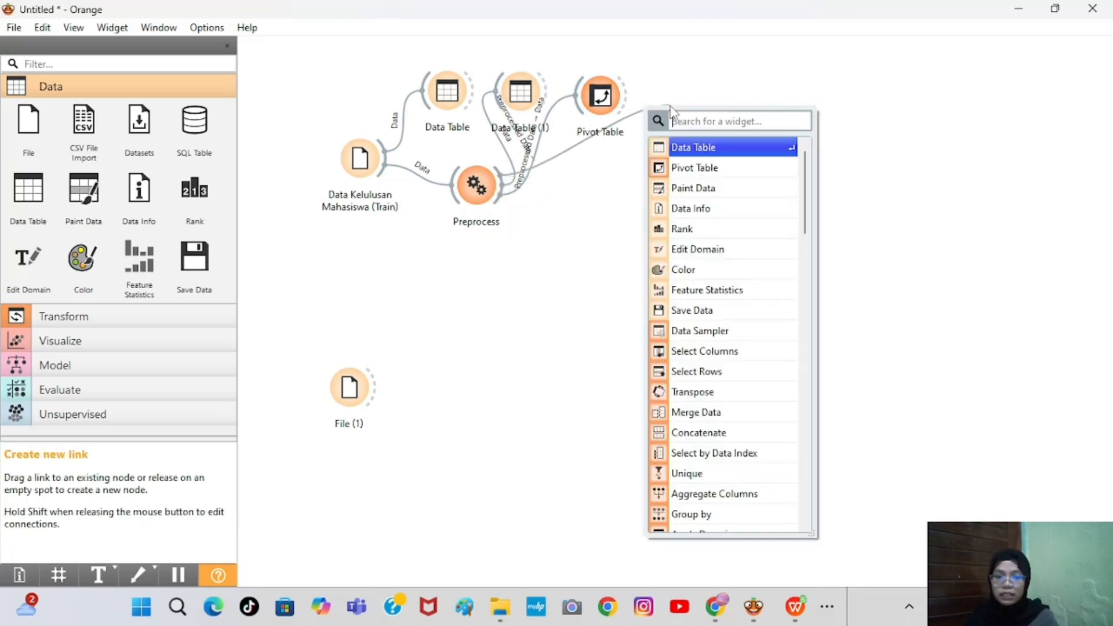
text(box)
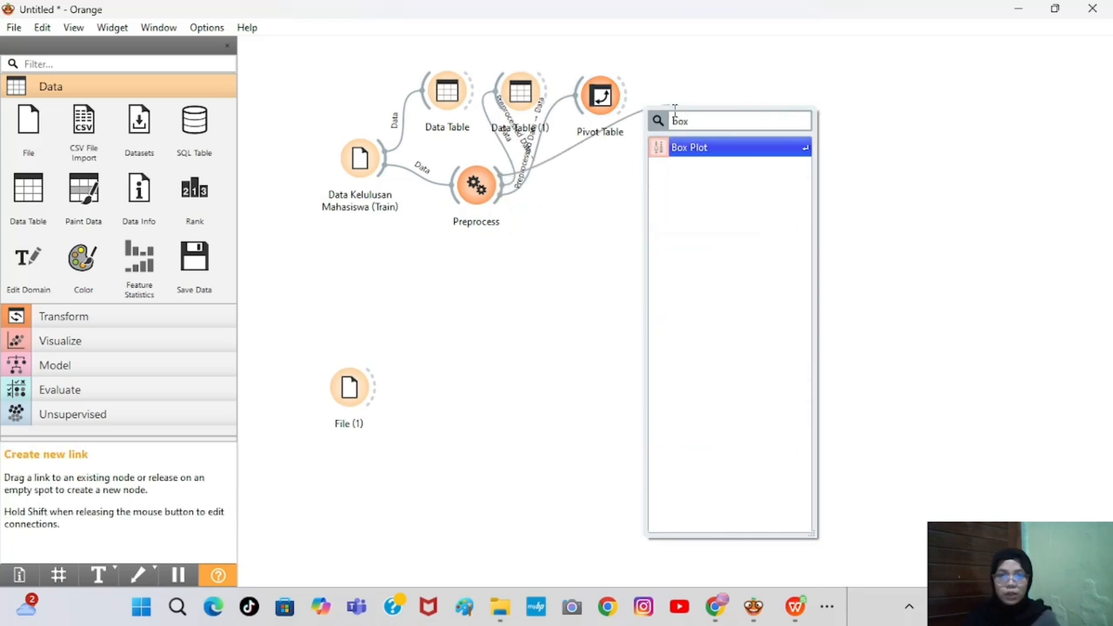
click(694, 152)
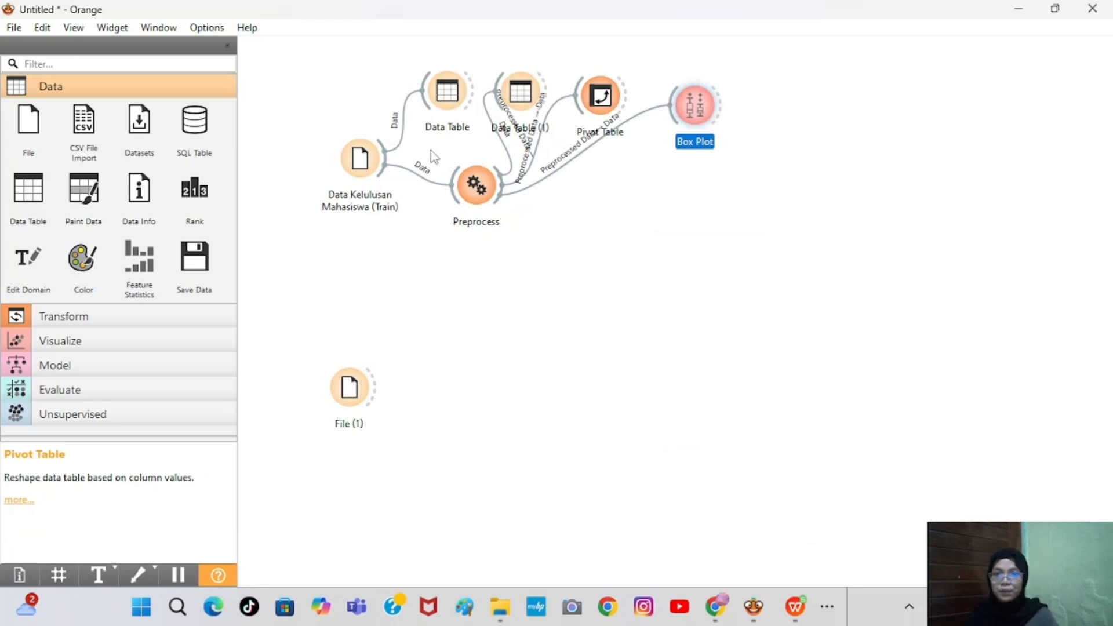
drag(476, 179, 449, 209)
Set the Pivot Table columns to STATUS KELULUSAN and values to (None), review the counts by JENIS KELAMIN and close it.
double_click(601, 96)
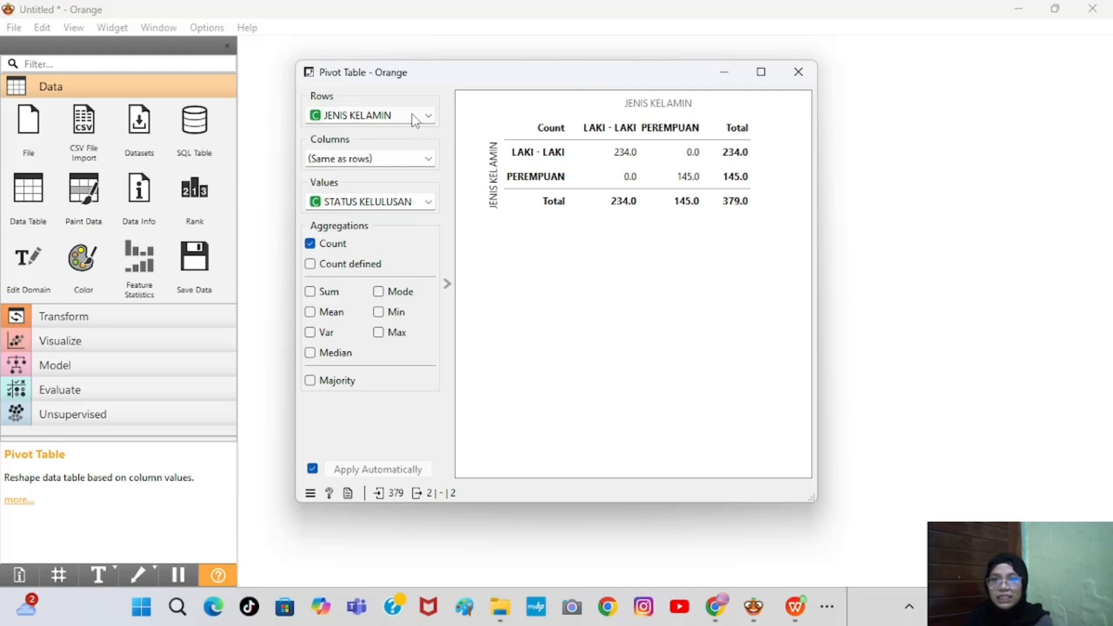
click(413, 160)
click(393, 210)
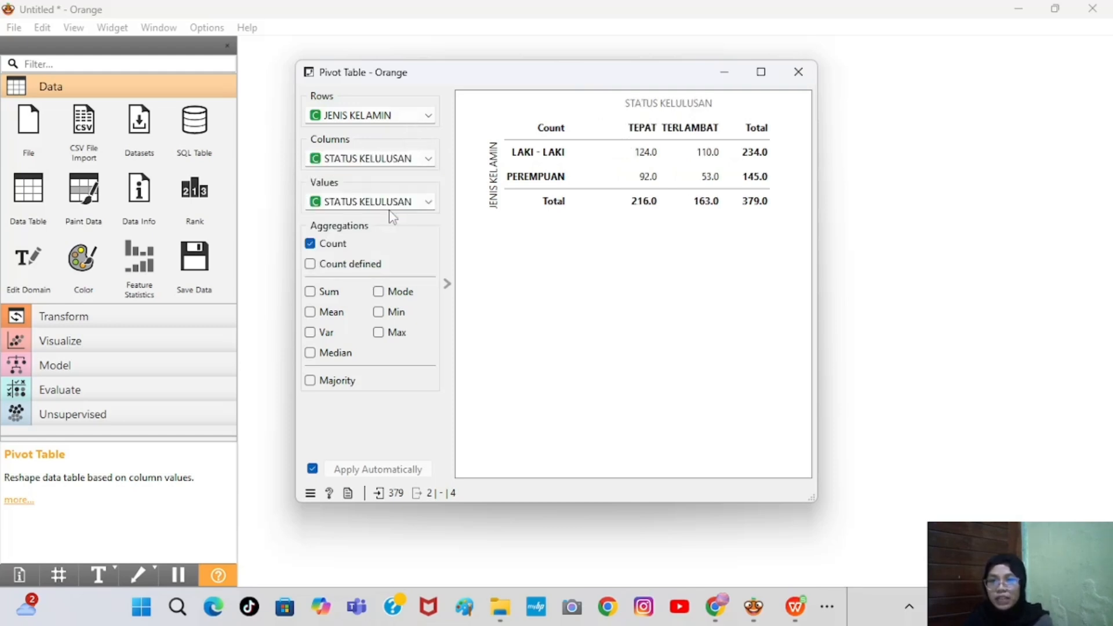
click(409, 202)
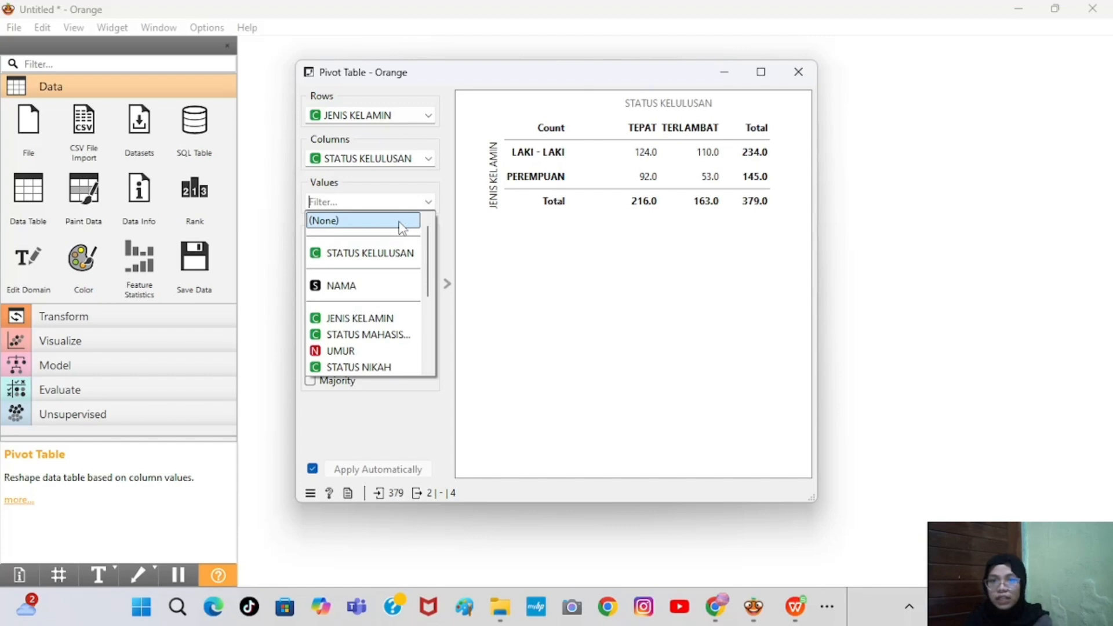
click(399, 221)
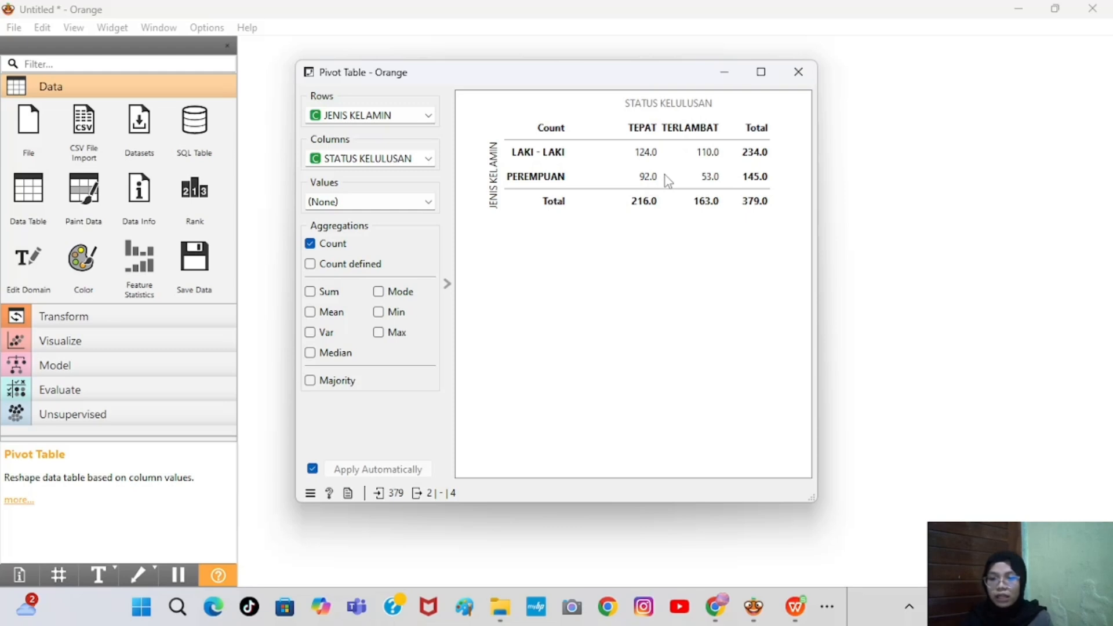
click(794, 74)
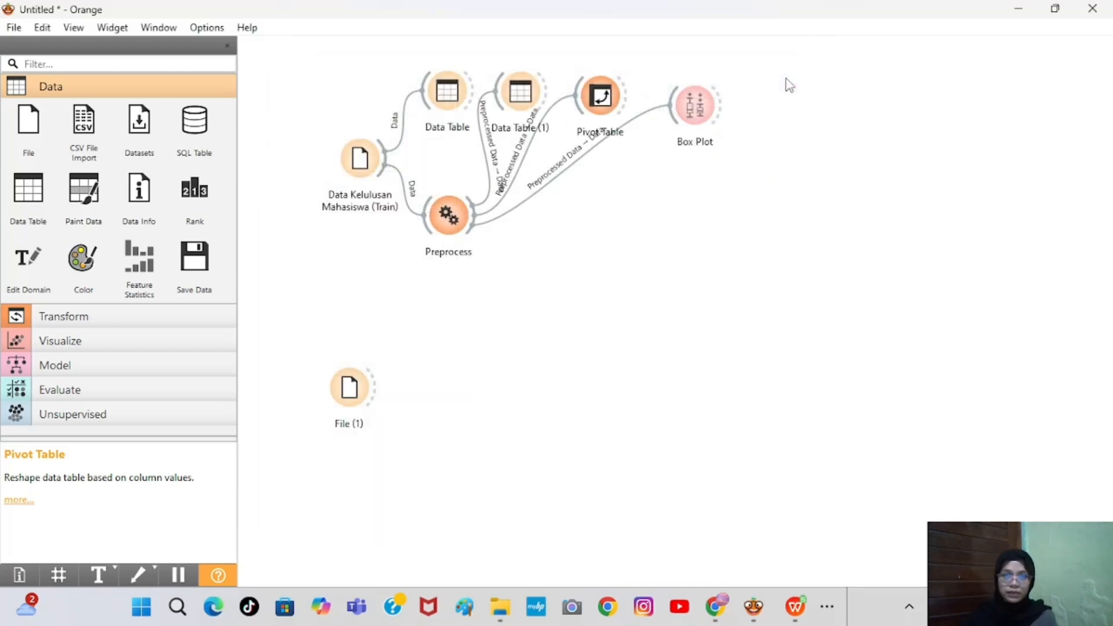
Set the Box Plot to show the IPK variable with STATUS KELULUSAN as subgroups, examine the distribution and close it.
double_click(699, 105)
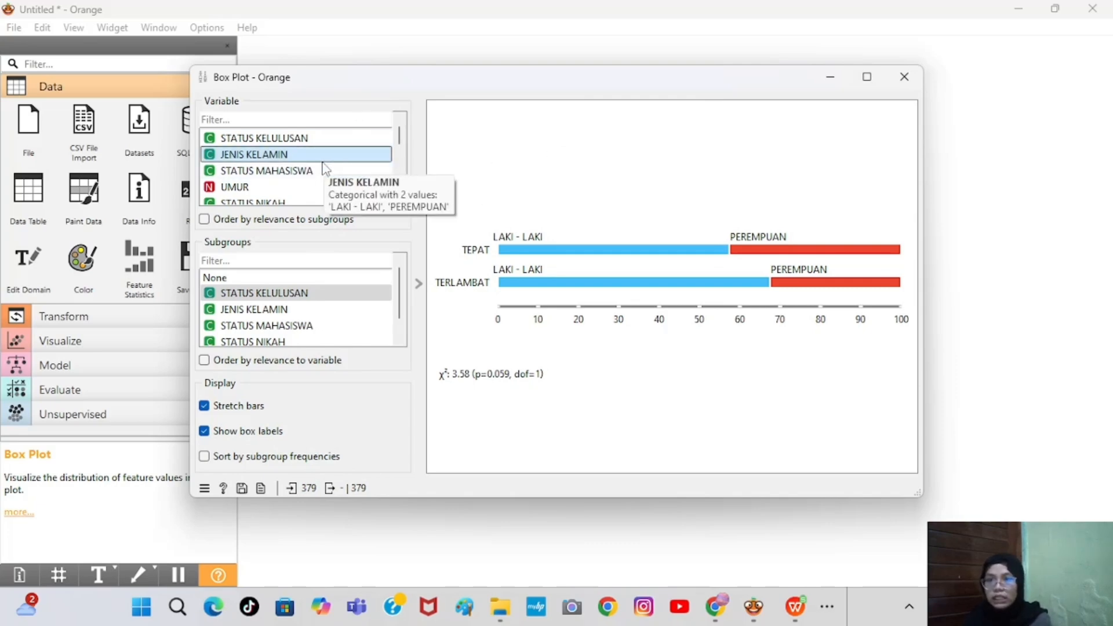
scroll(322, 168, down, 4)
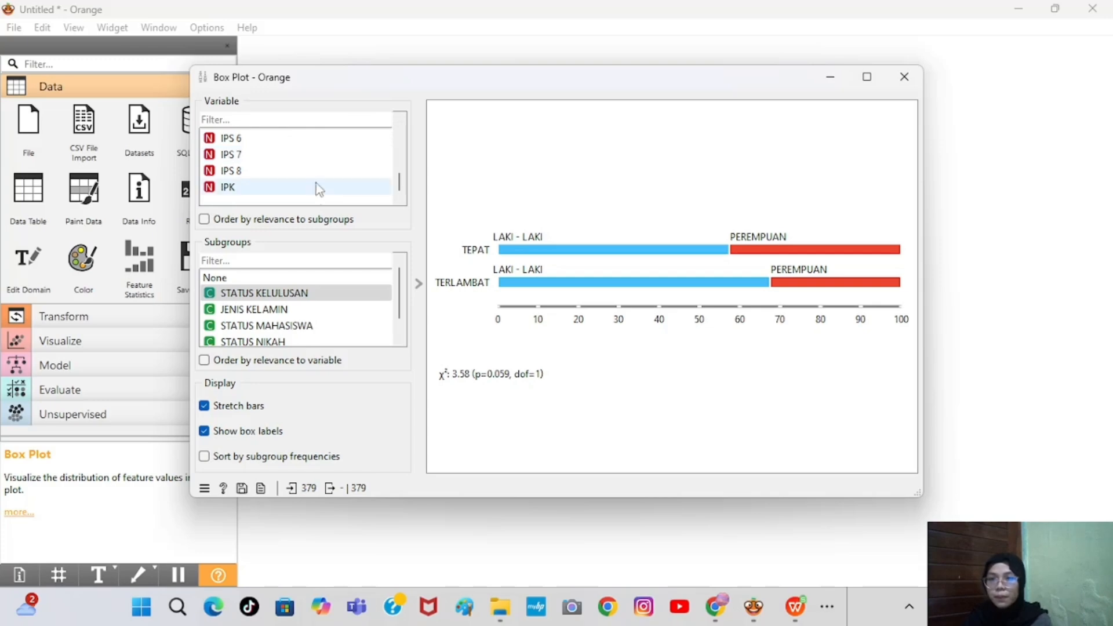
click(319, 188)
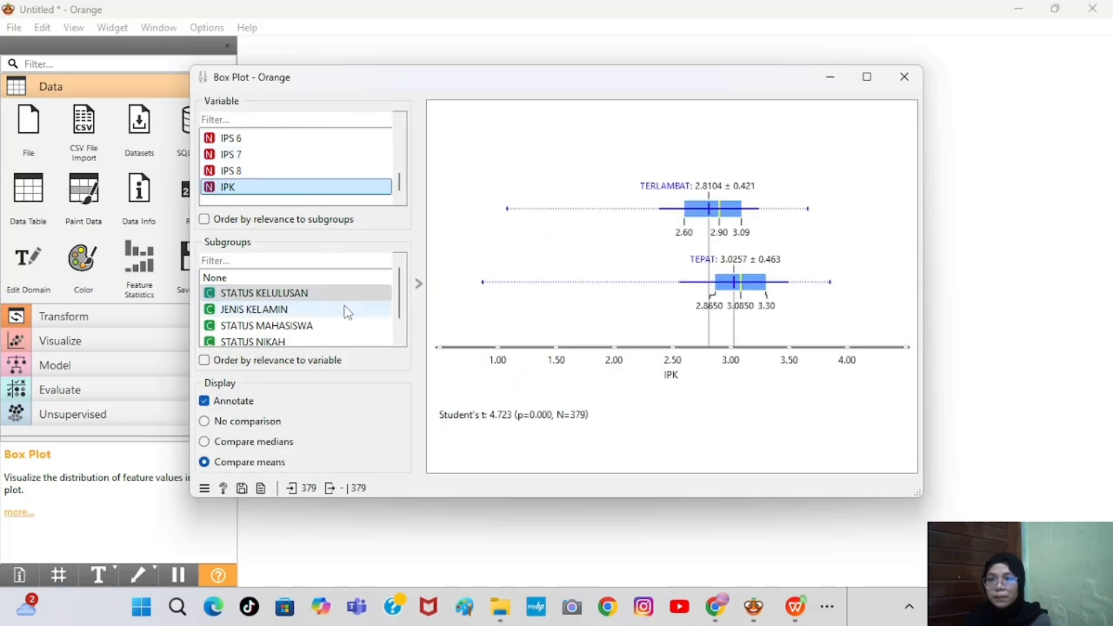
scroll(335, 329, down, 1)
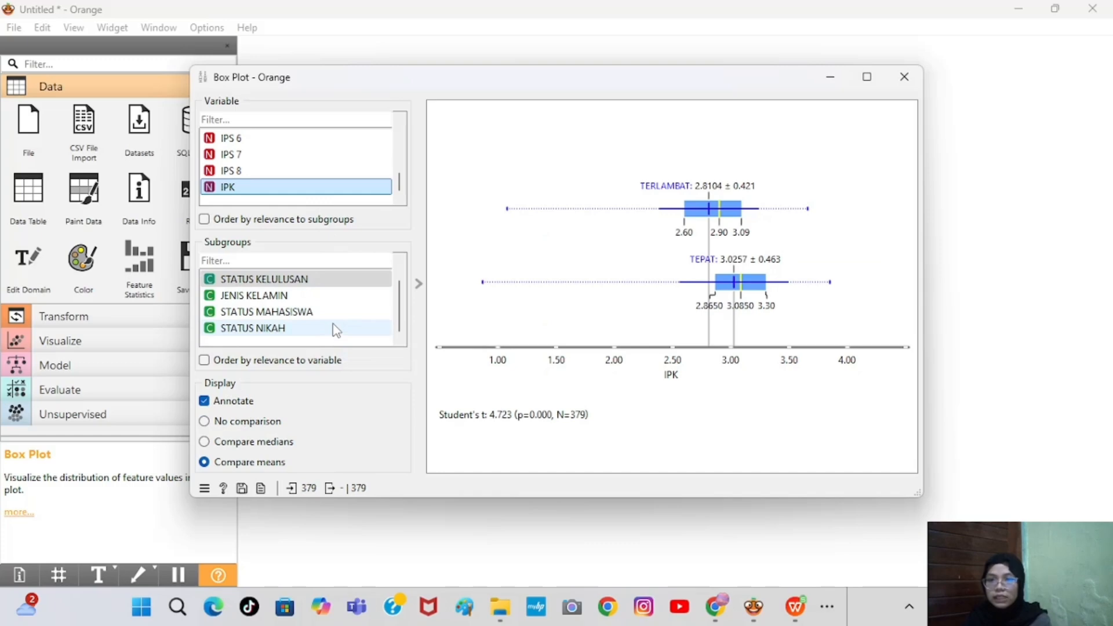
click(339, 281)
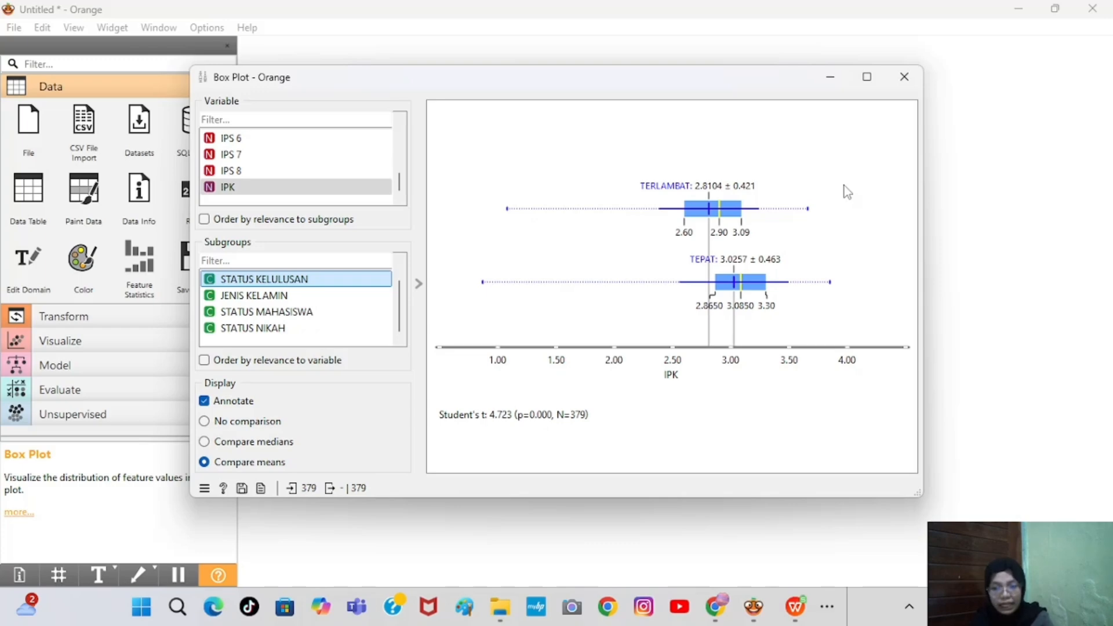
click(905, 77)
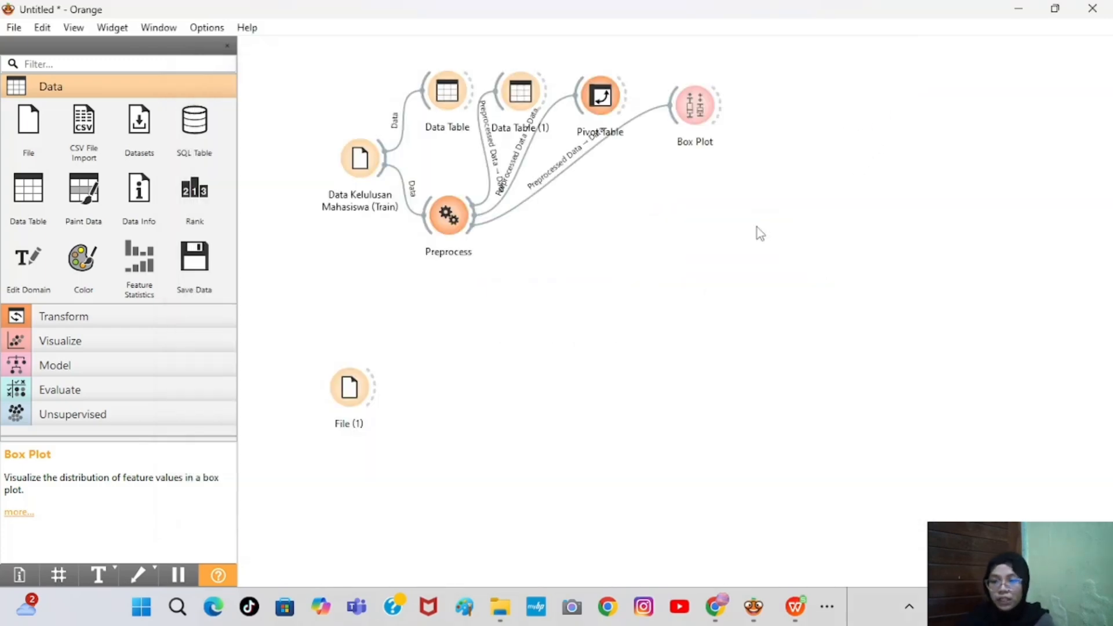
Move Box Plot closer to Pivot Table and Preprocess lower, and connect Preprocess's Preprocessed Data to the Data input of a new Naive Bayes widget.
click(605, 107)
drag(690, 106, 674, 105)
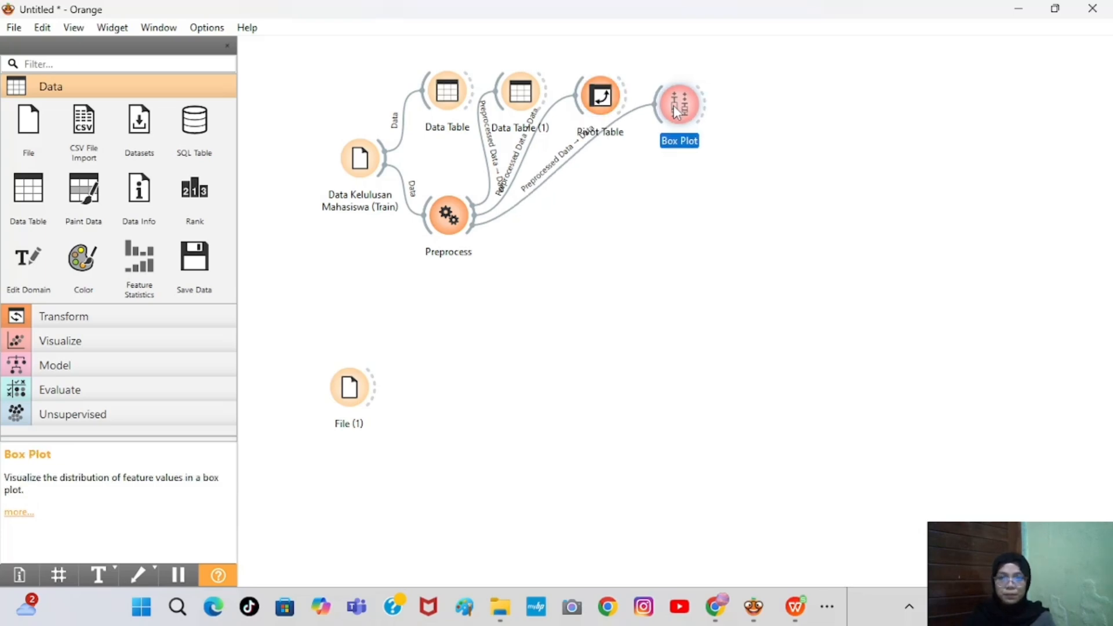
drag(454, 216, 626, 235)
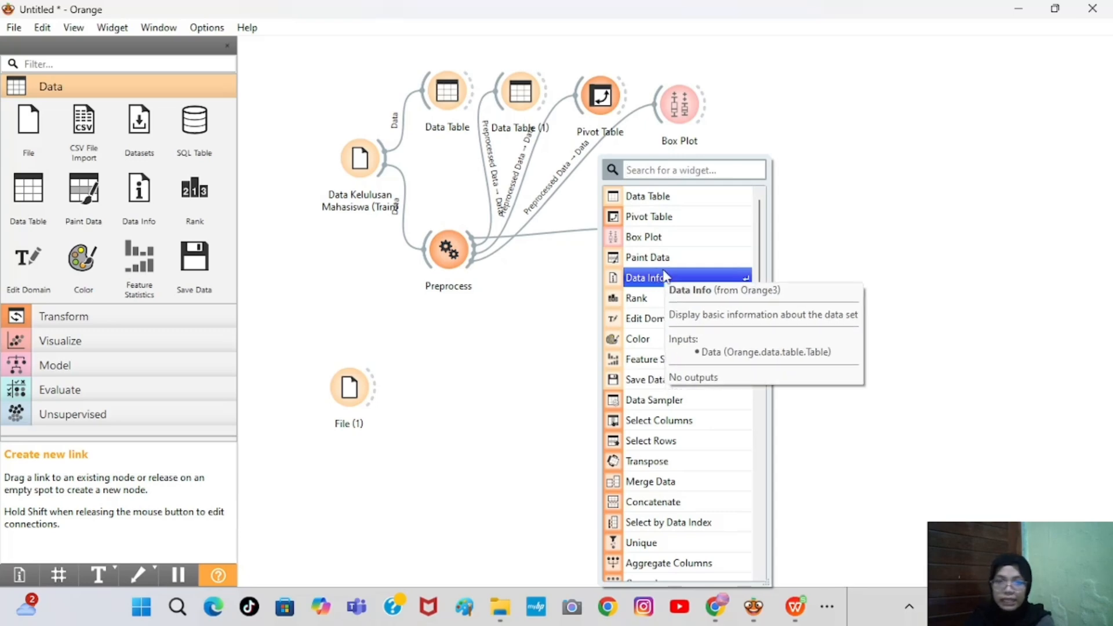
text(nai)
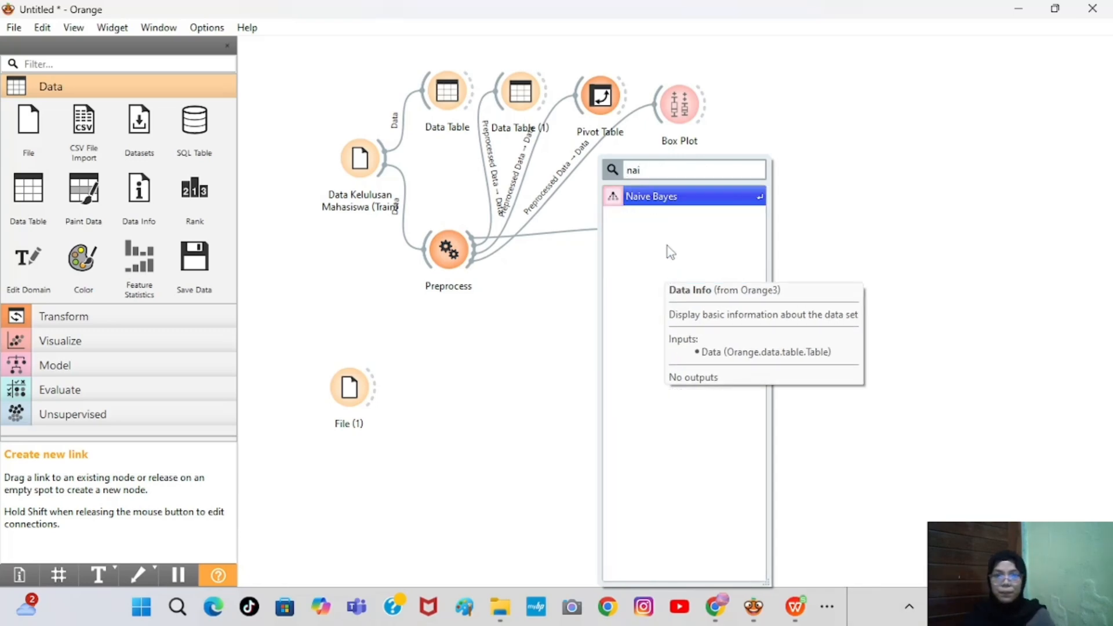
click(694, 200)
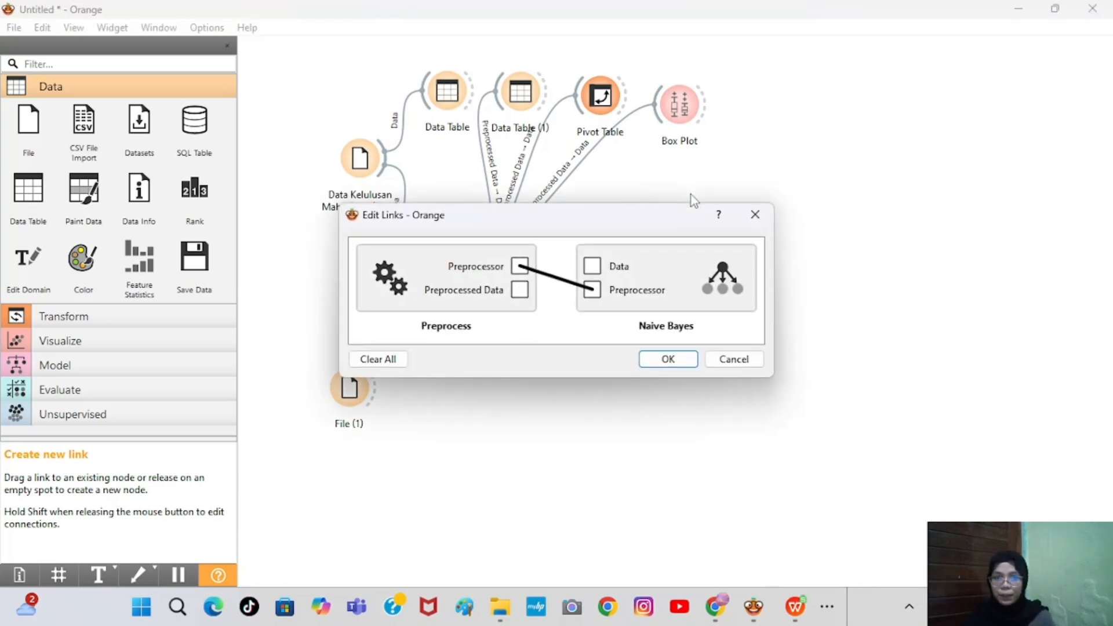
click(400, 358)
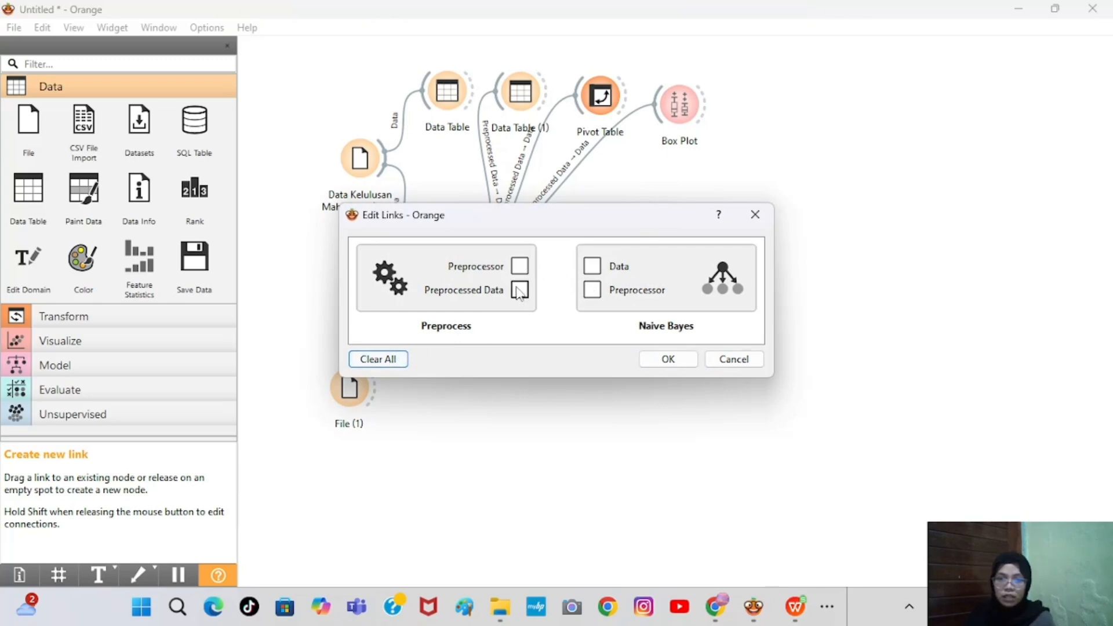
drag(520, 292, 592, 267)
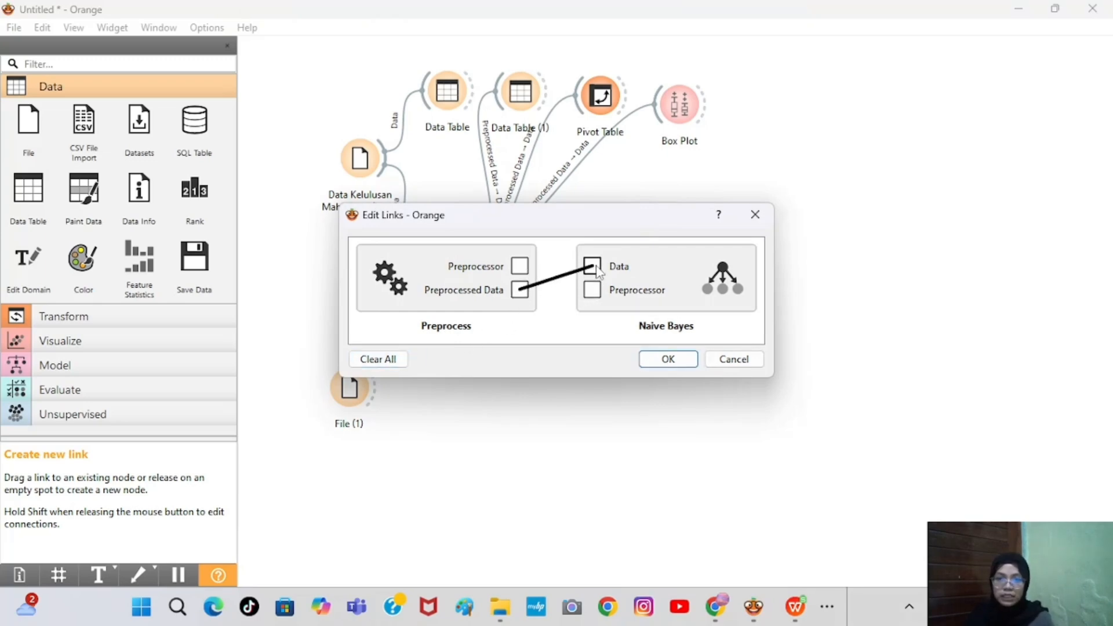
click(657, 362)
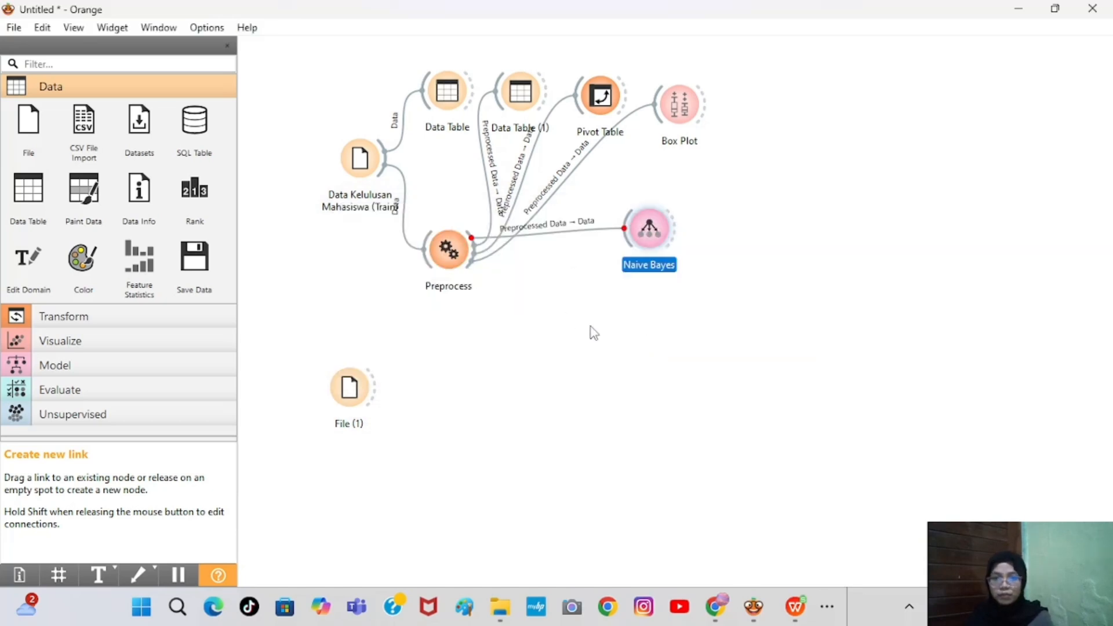
Add a kNN widget below Naive Bayes, linking Preprocess's Preprocessed Data output to its Data input instead of the default preprocessor link.
drag(474, 248, 593, 317)
text(knn)
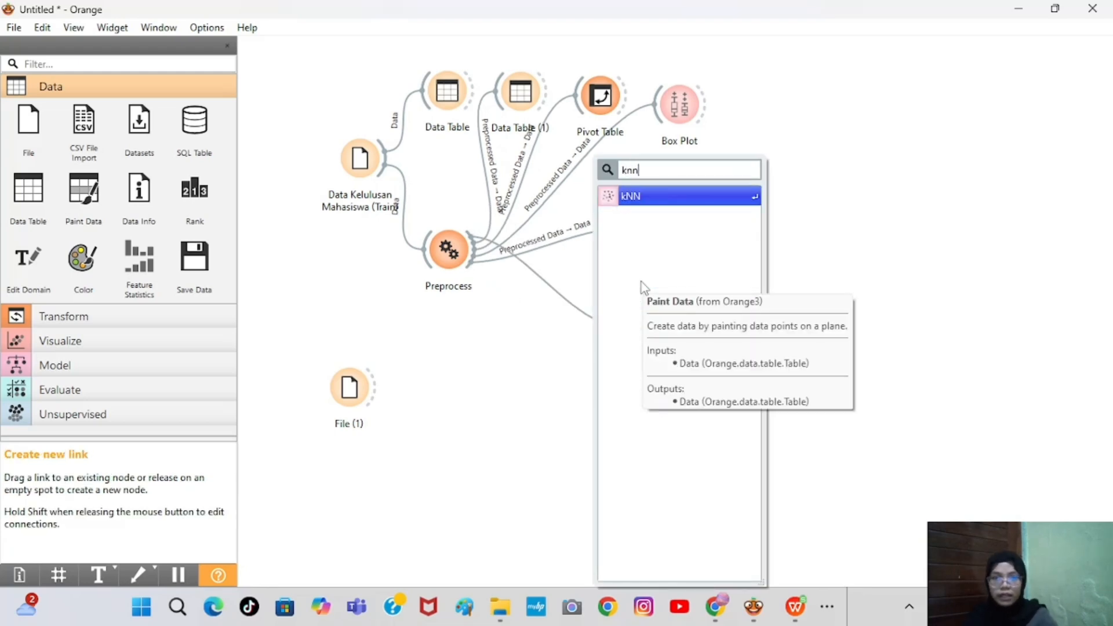
click(675, 197)
click(395, 360)
drag(519, 290, 596, 262)
click(667, 360)
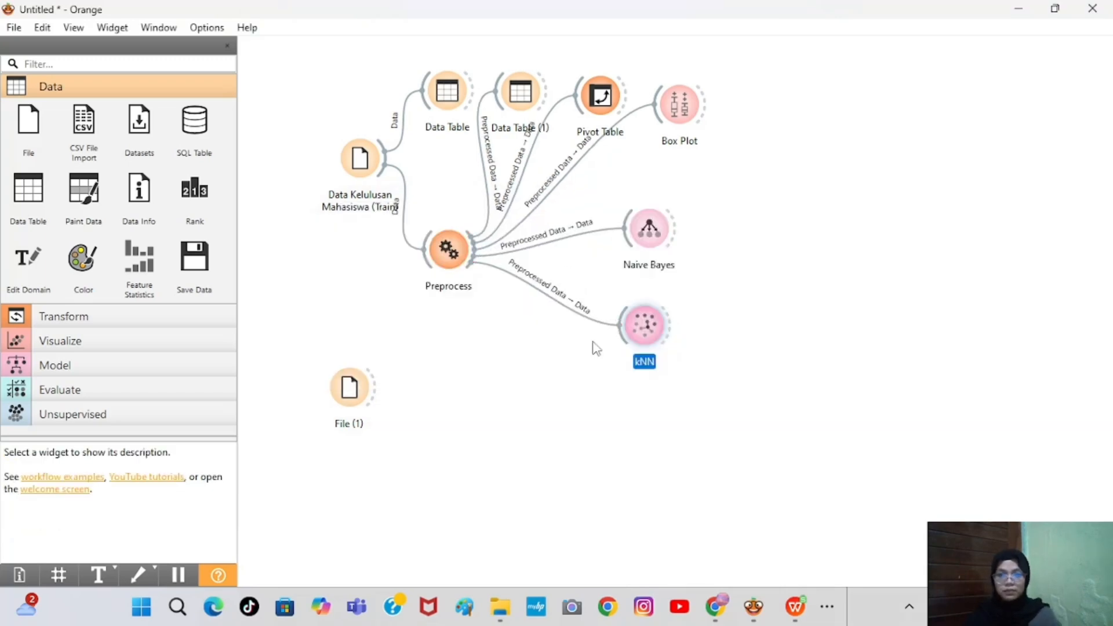
Add an SVM widget below kNN, linking Preprocess's Preprocessed Data output to its Data input instead of the default preprocessor link.
drag(474, 255, 604, 432)
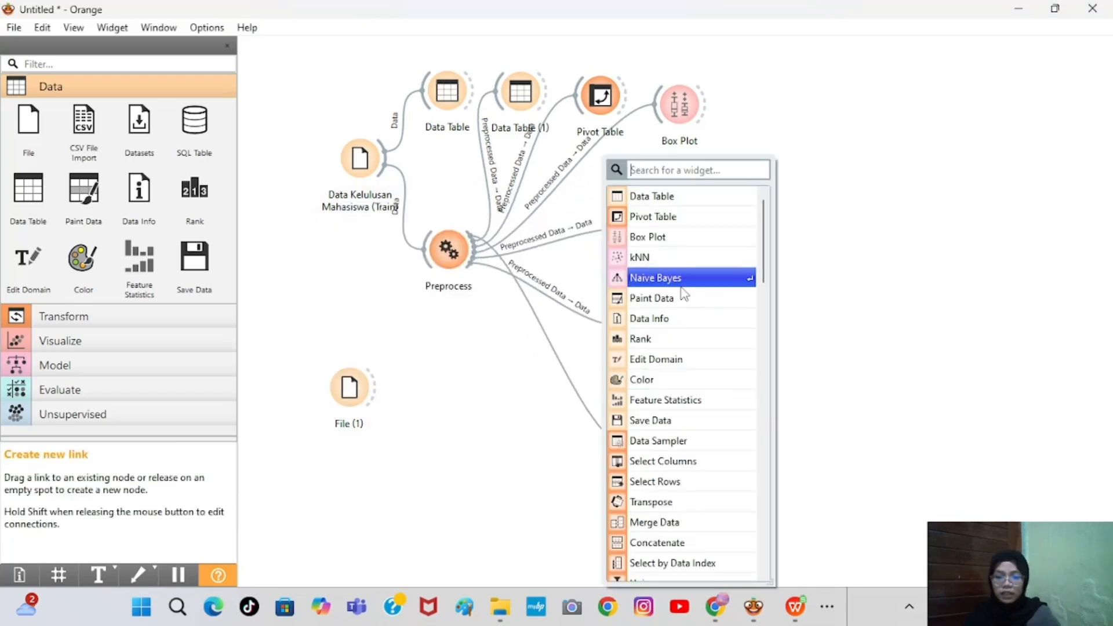
text(svm)
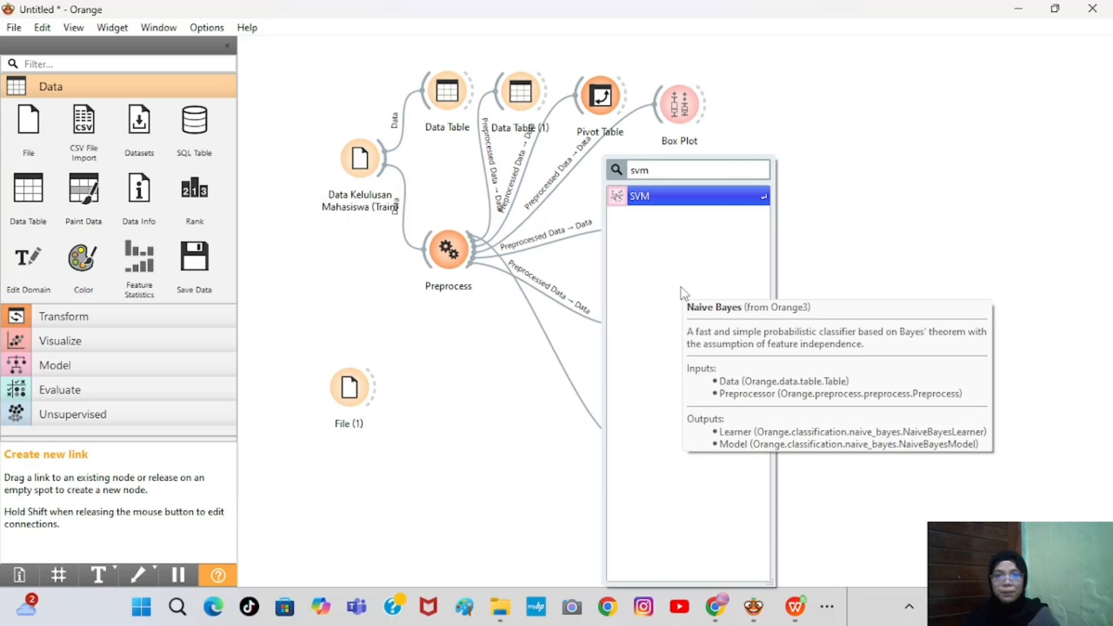
key(Return)
key(space)
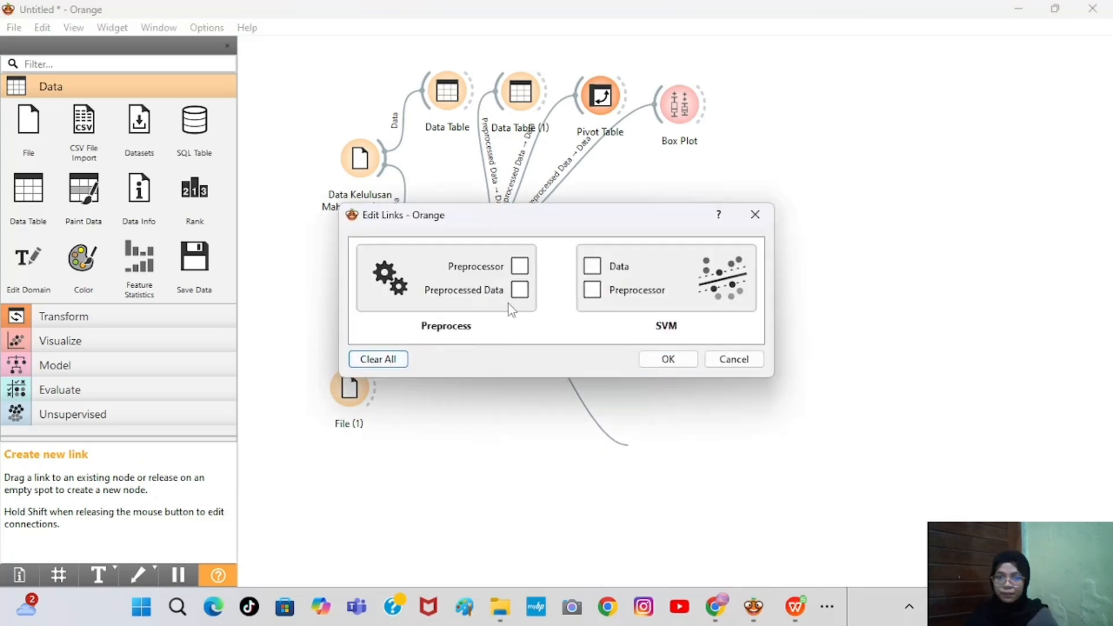
drag(520, 290, 592, 266)
click(657, 360)
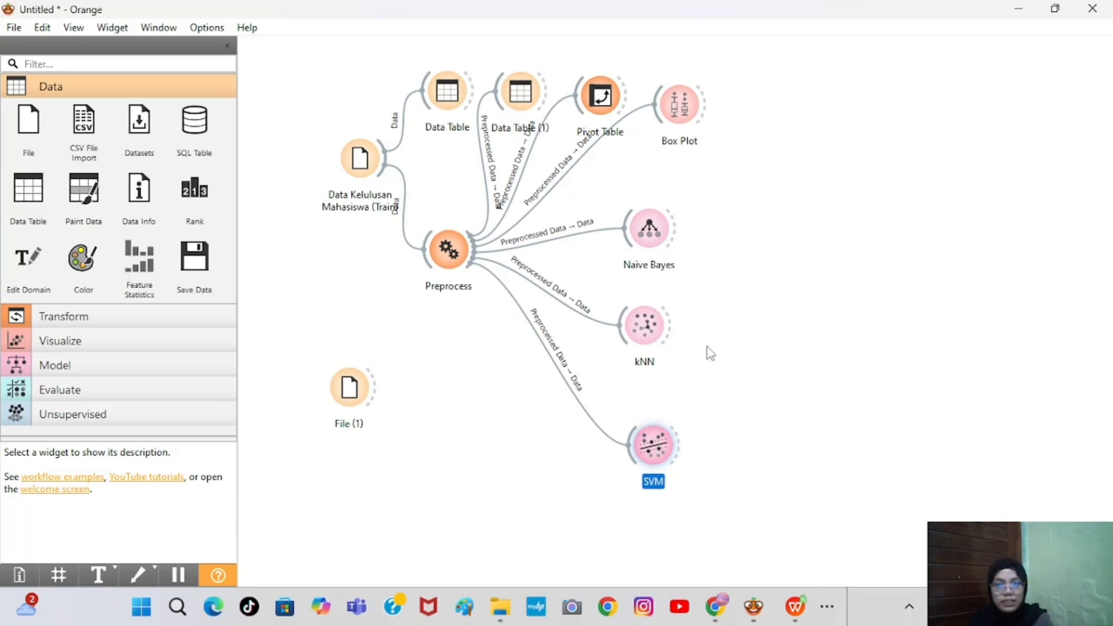
Add a Test and Score widget fed by Naive Bayes and connect the kNN and SVM learners to it as well.
drag(677, 247, 819, 238)
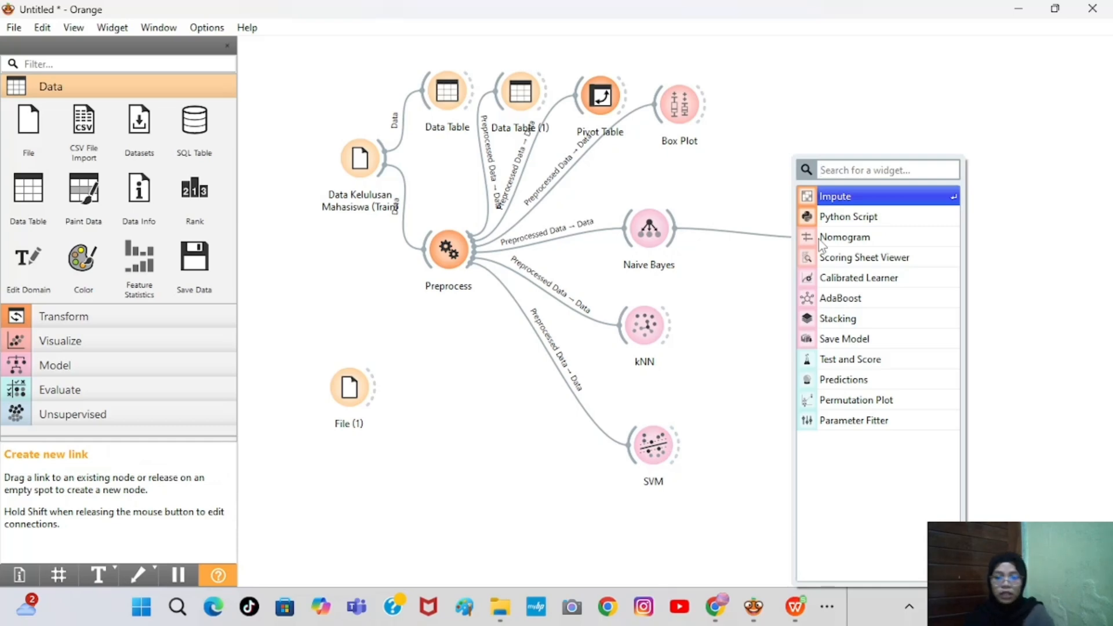
text(tes)
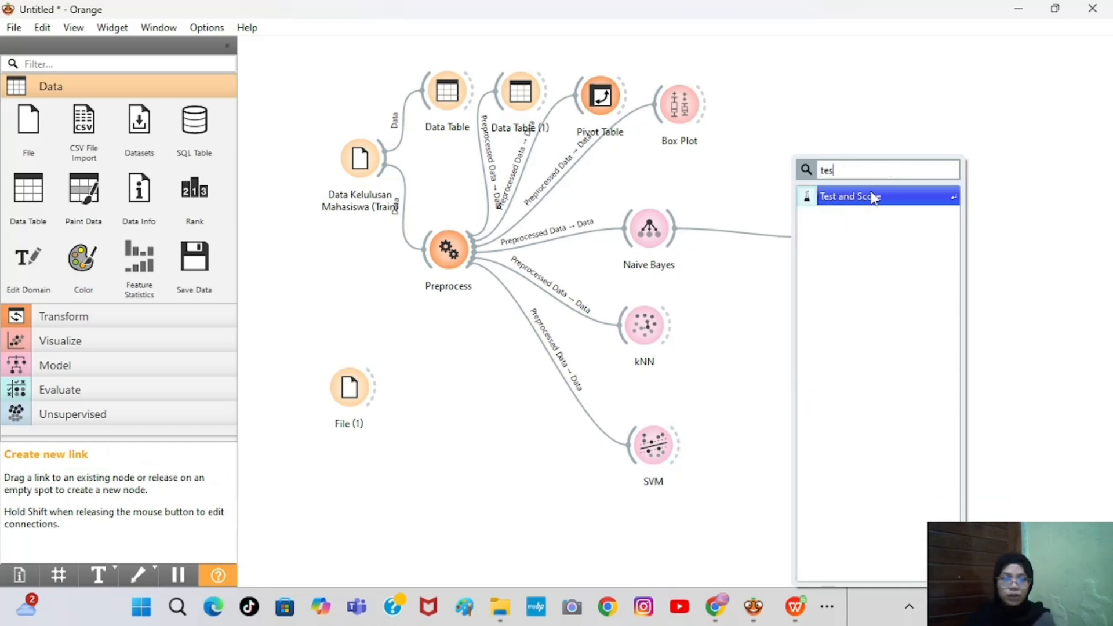
click(873, 197)
drag(674, 332, 815, 261)
drag(676, 445, 819, 255)
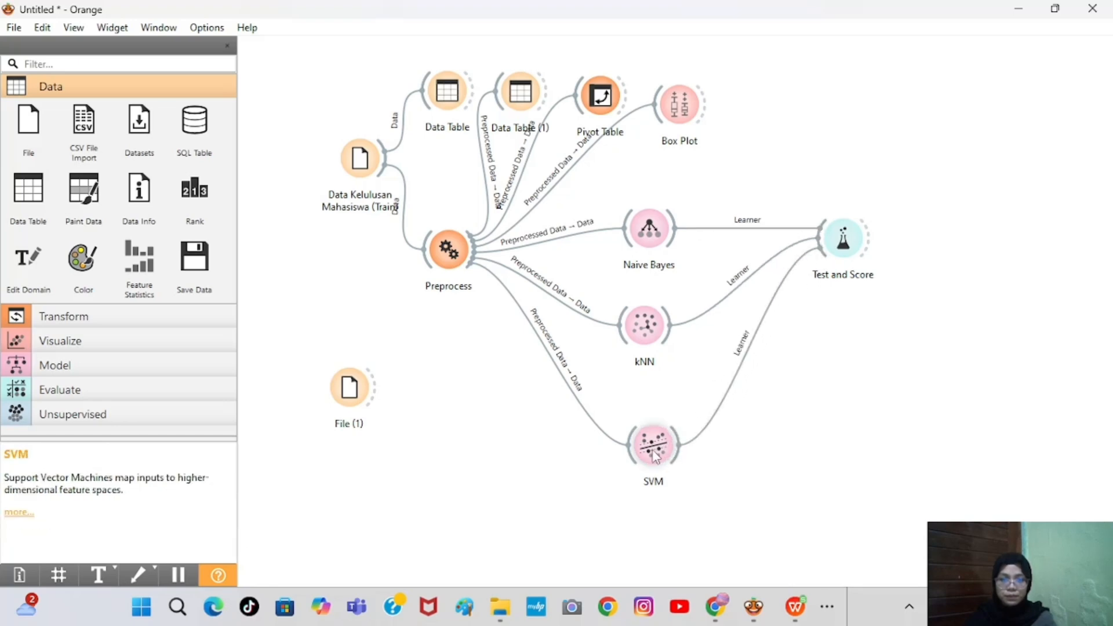
Connect Preprocess to Test and Score as its data source, moving SVM closer to kNN and Naive Bayes slightly higher.
drag(655, 457, 645, 433)
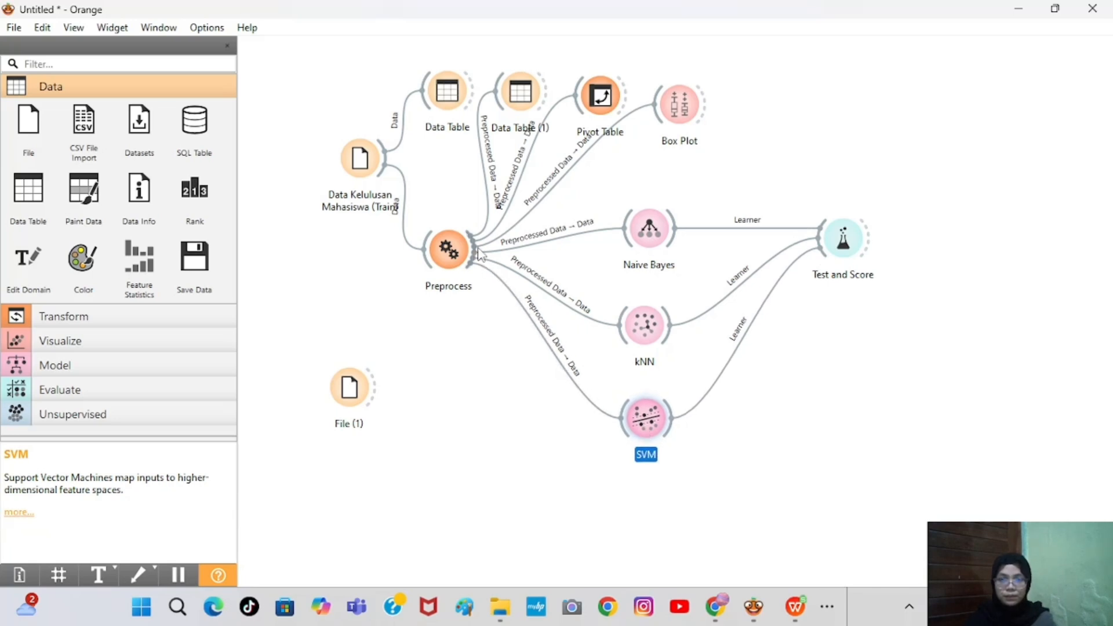
drag(479, 254, 819, 248)
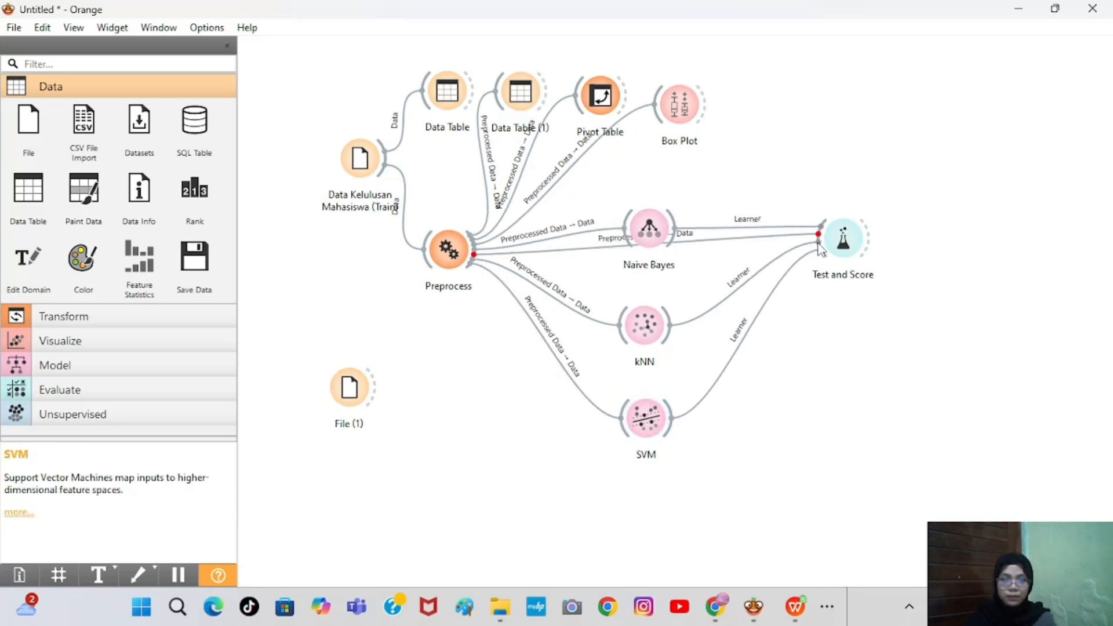
click(663, 236)
drag(659, 224, 663, 211)
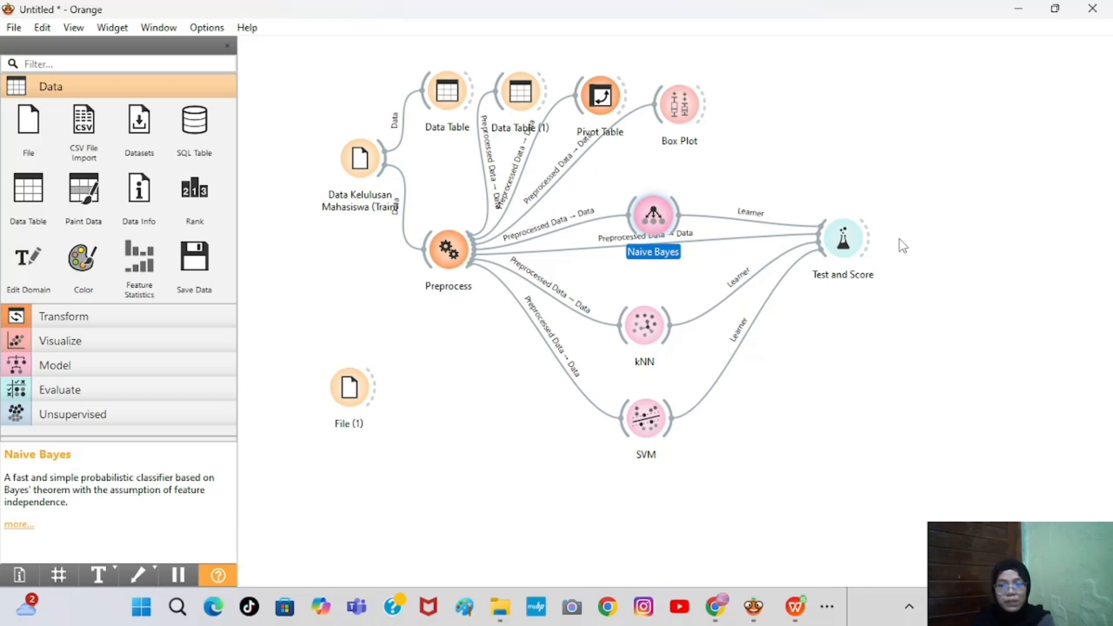
Set Test and Score to random sampling with a 95 % training set size, review the models' evaluation results and close it.
double_click(844, 238)
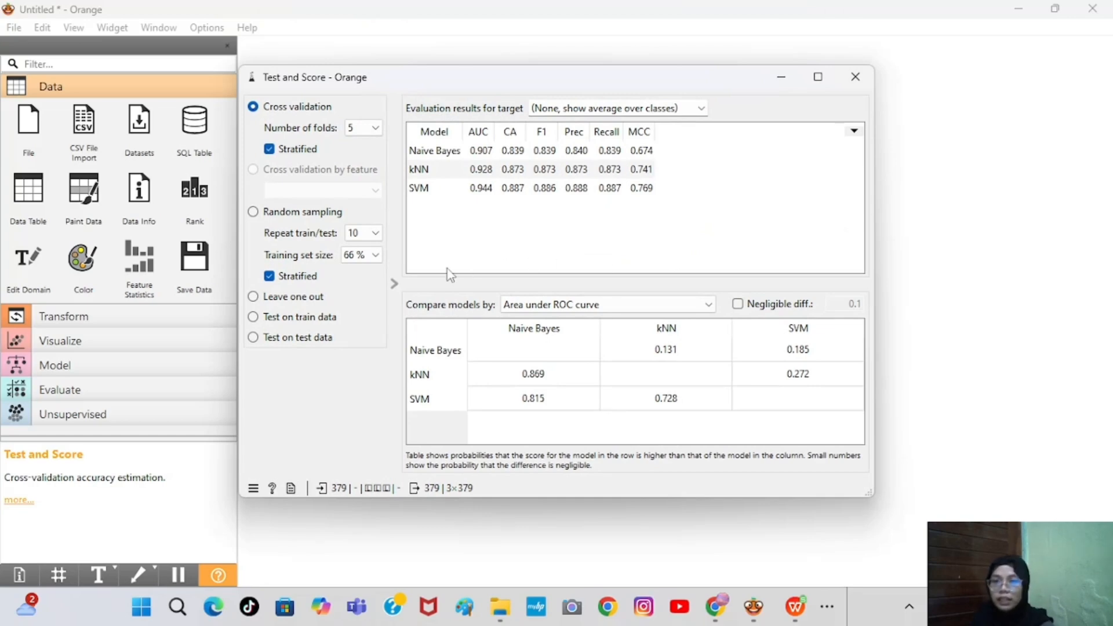
click(377, 257)
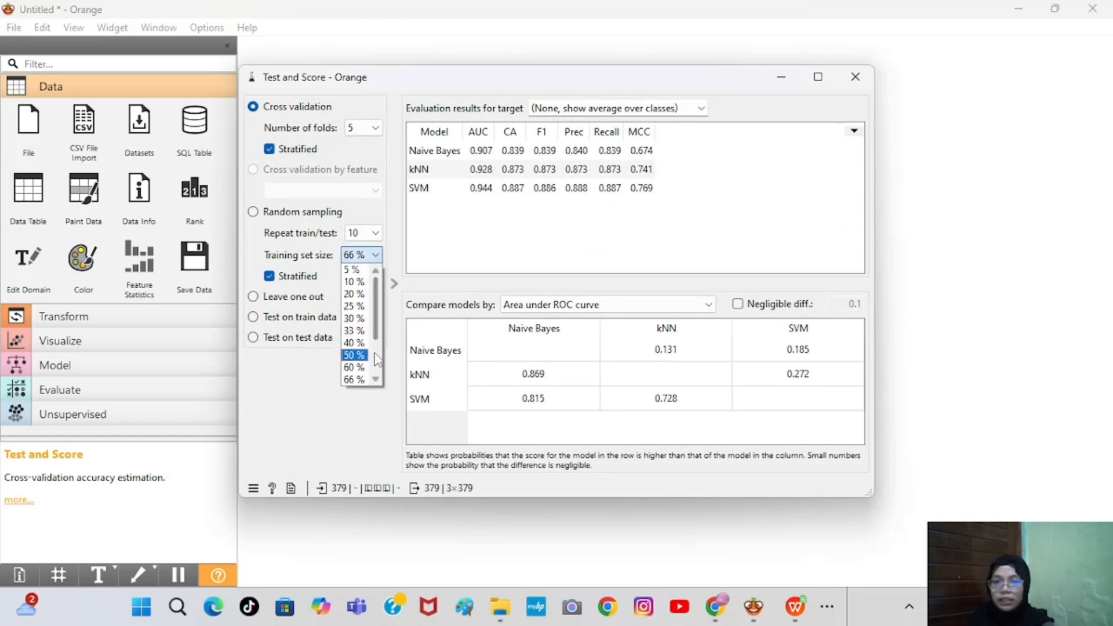
scroll(364, 371, down, 2)
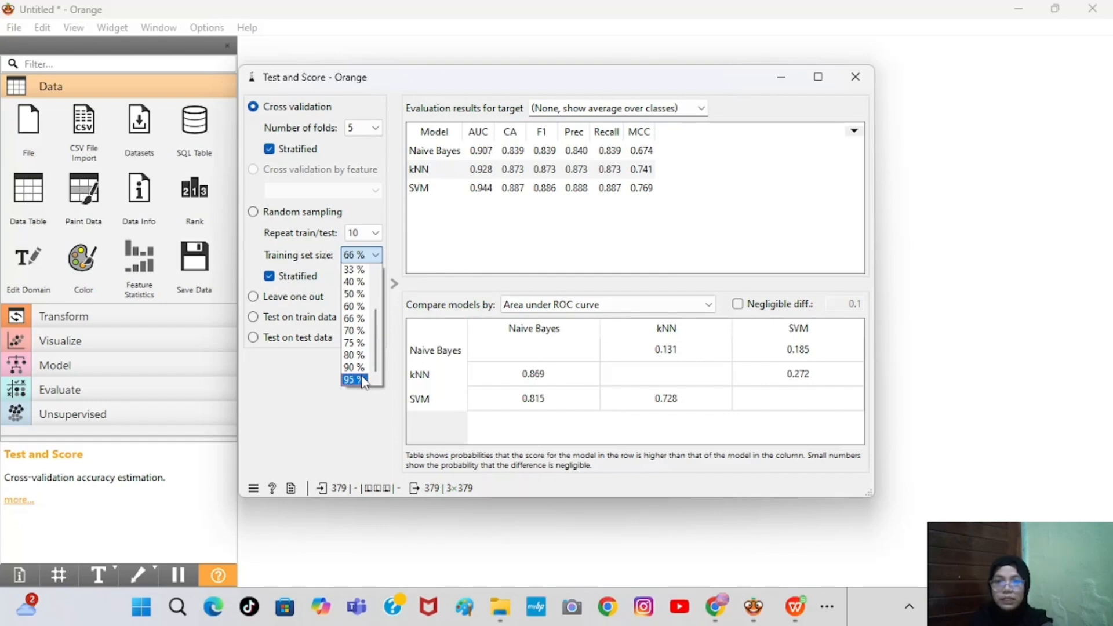
click(364, 380)
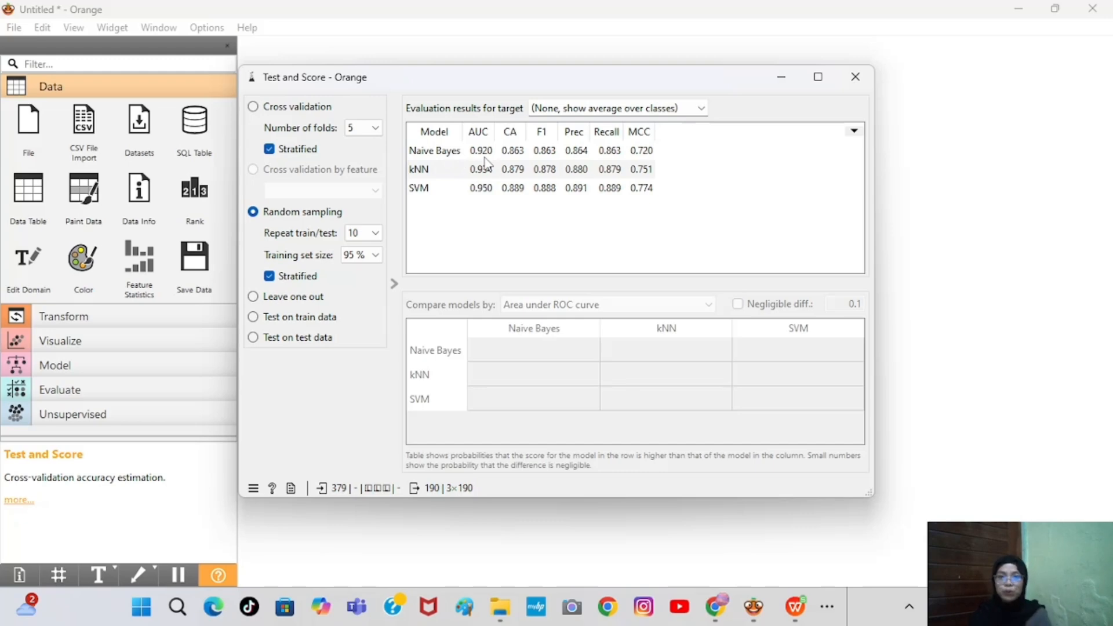
click(850, 77)
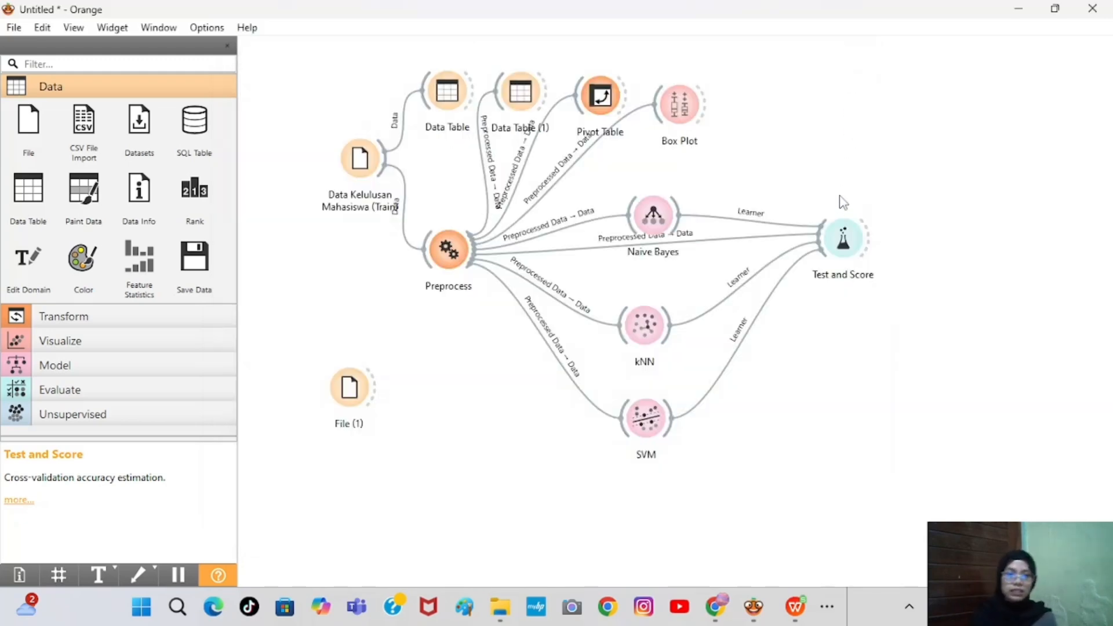
Add a Predictions widget fed by SVM, kNN, Naive Bayes and the Preprocess data, and shift Test and Score slightly away from the models.
drag(673, 422, 842, 432)
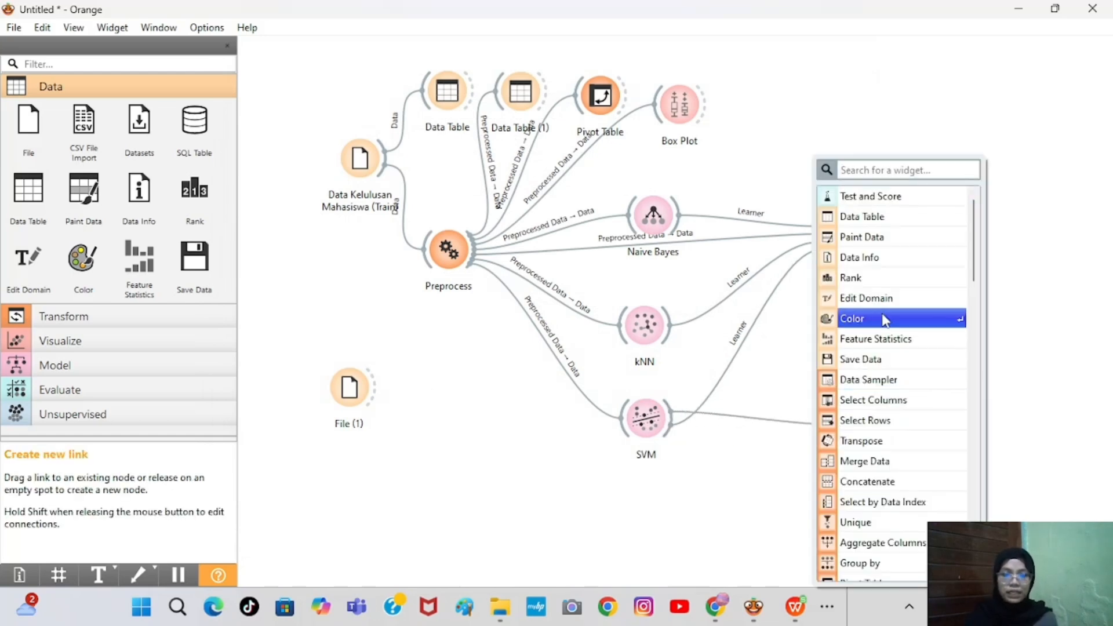
text(pr)
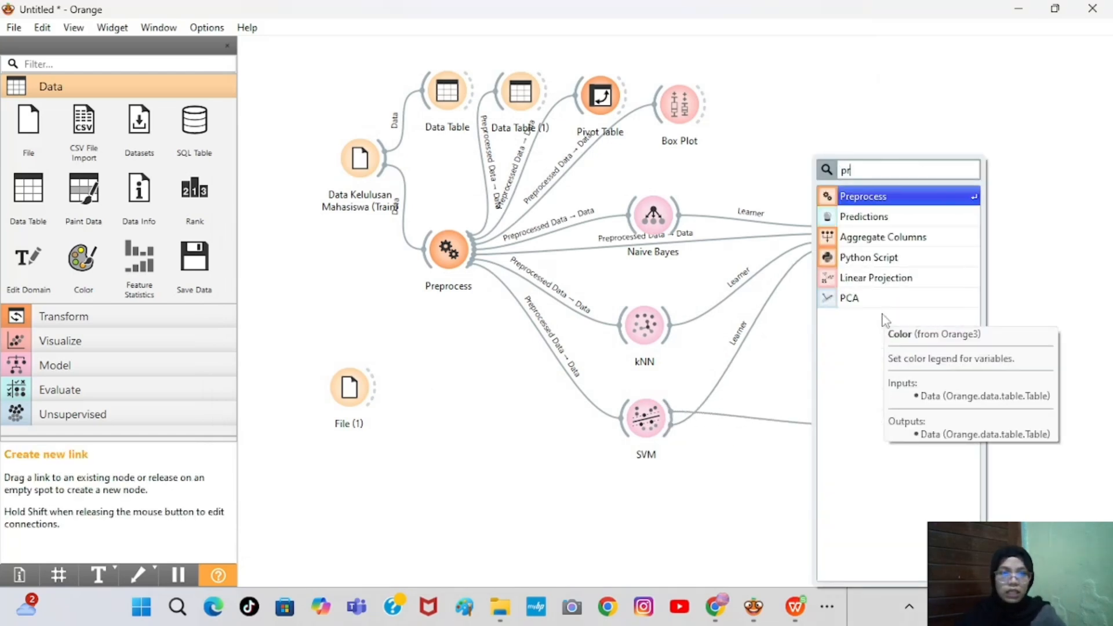
click(898, 217)
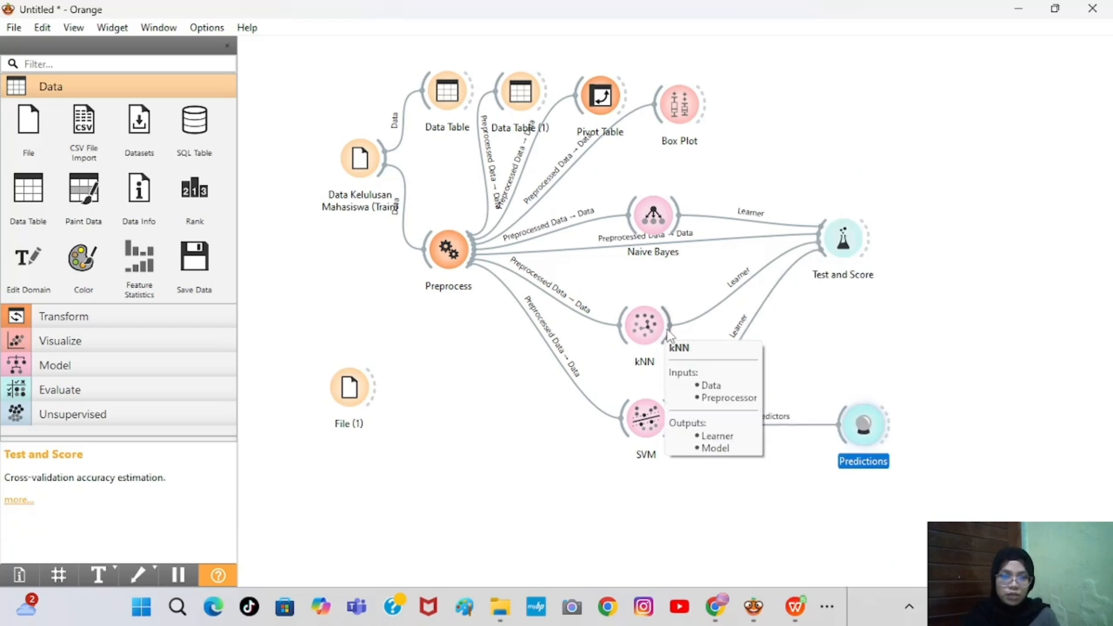
drag(668, 330, 840, 431)
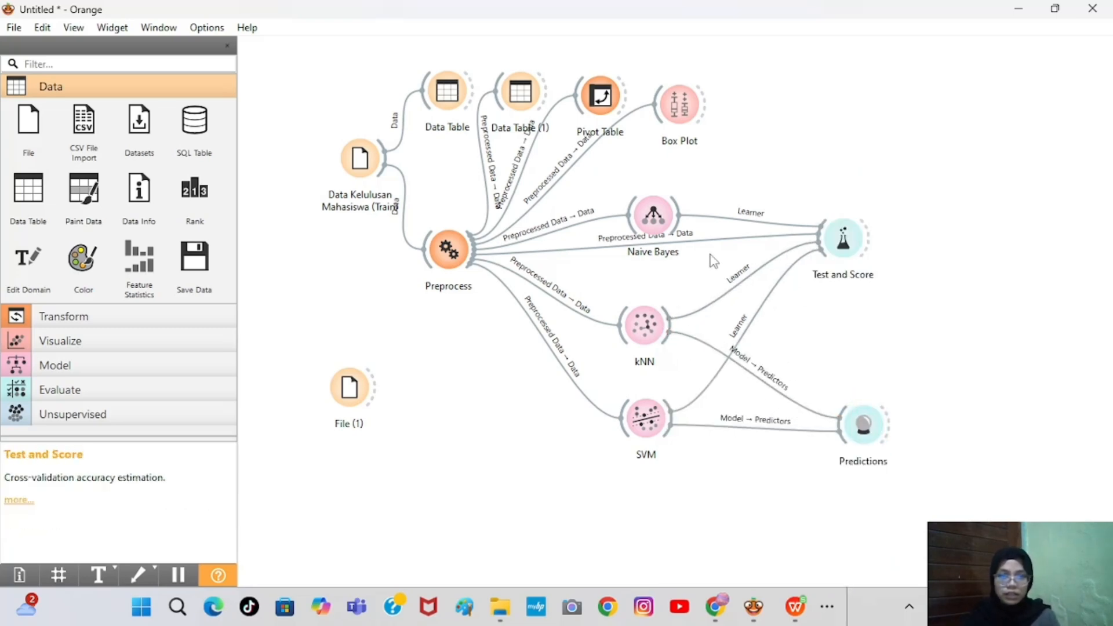
drag(677, 216, 841, 429)
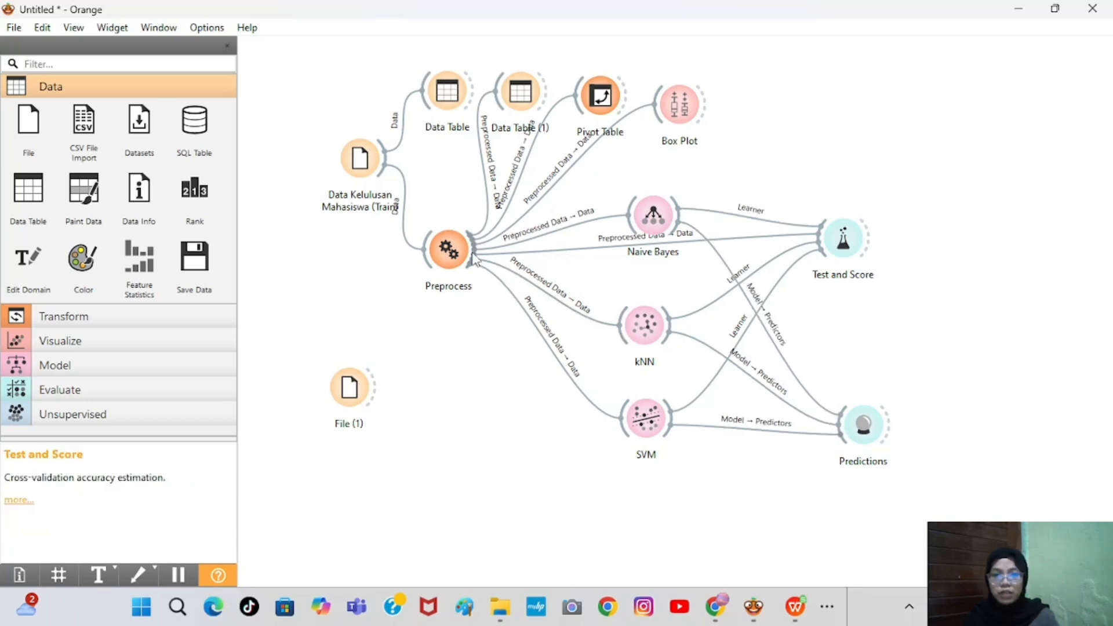
drag(474, 258, 836, 429)
drag(845, 246, 856, 240)
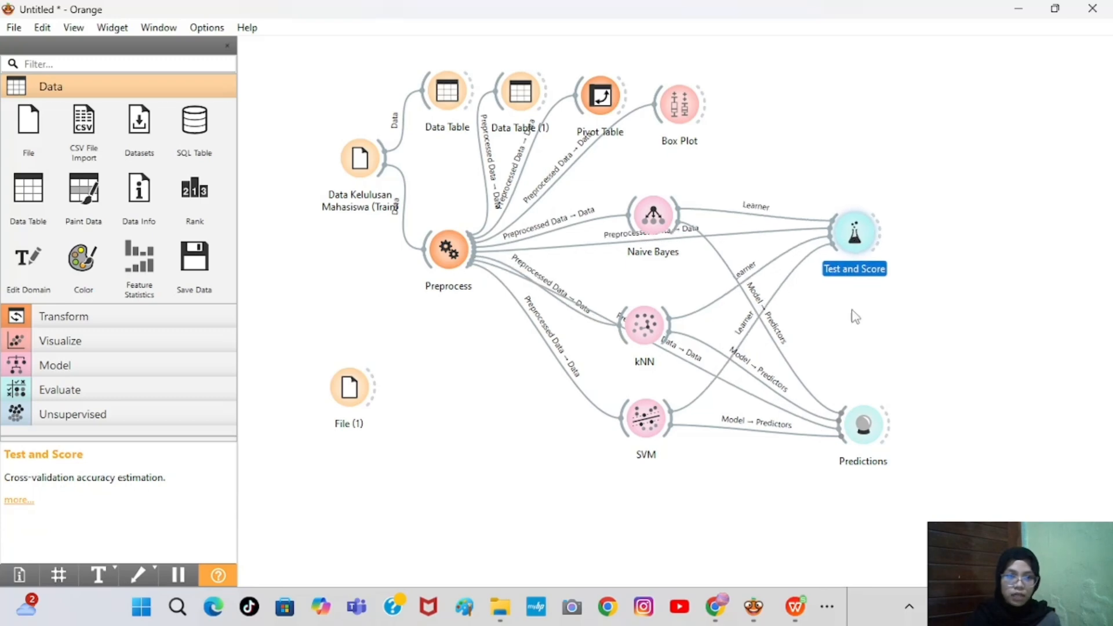
Review the training-data predictions of SVM, kNN and Naive Bayes in a maximized Predictions view, highlighting rows 2 and 3, and close it.
double_click(865, 429)
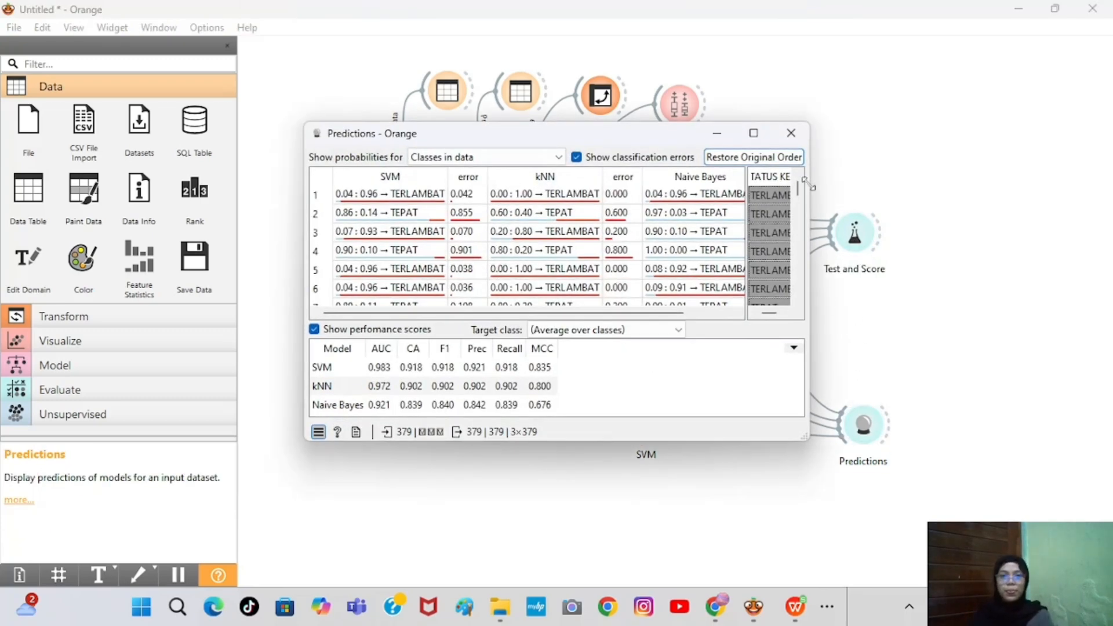
click(754, 134)
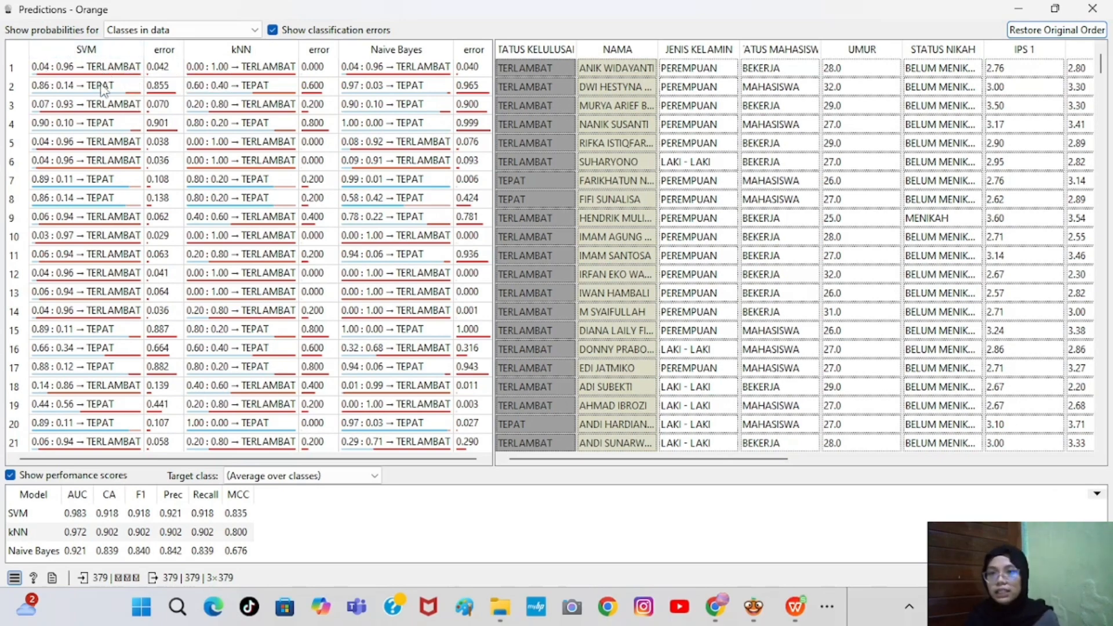
click(16, 91)
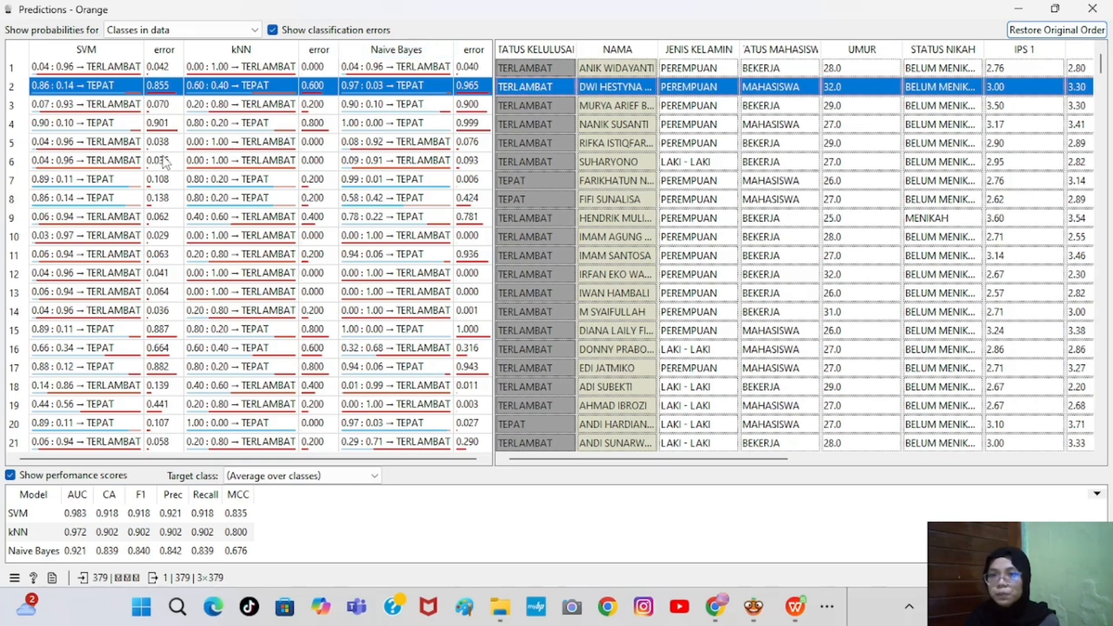
click(16, 106)
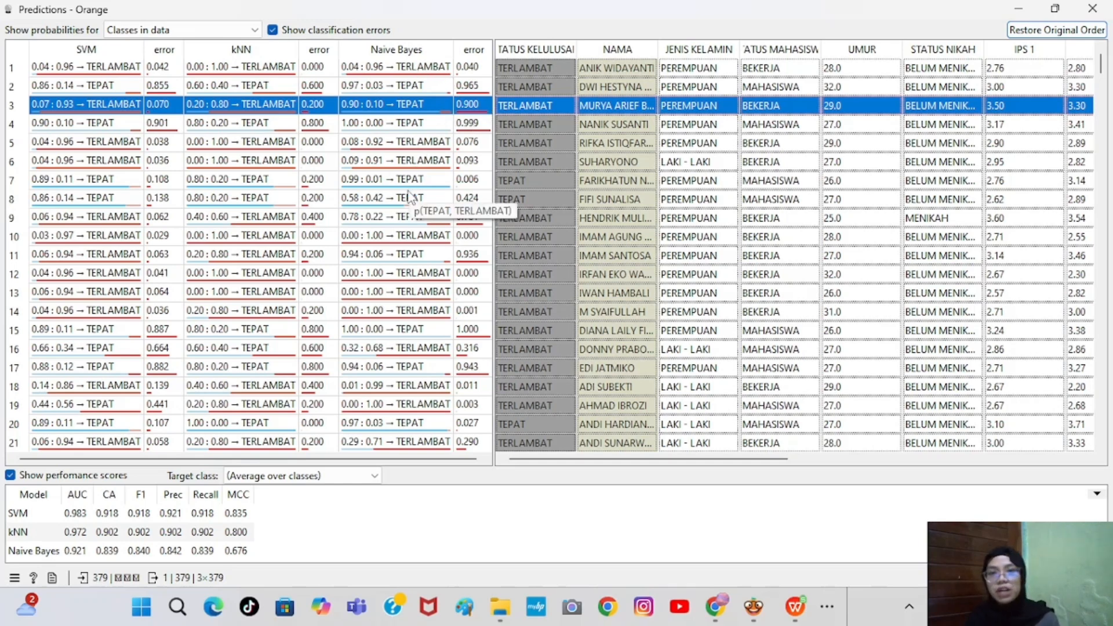
scroll(409, 197, down, 1)
scroll(408, 197, down, 5)
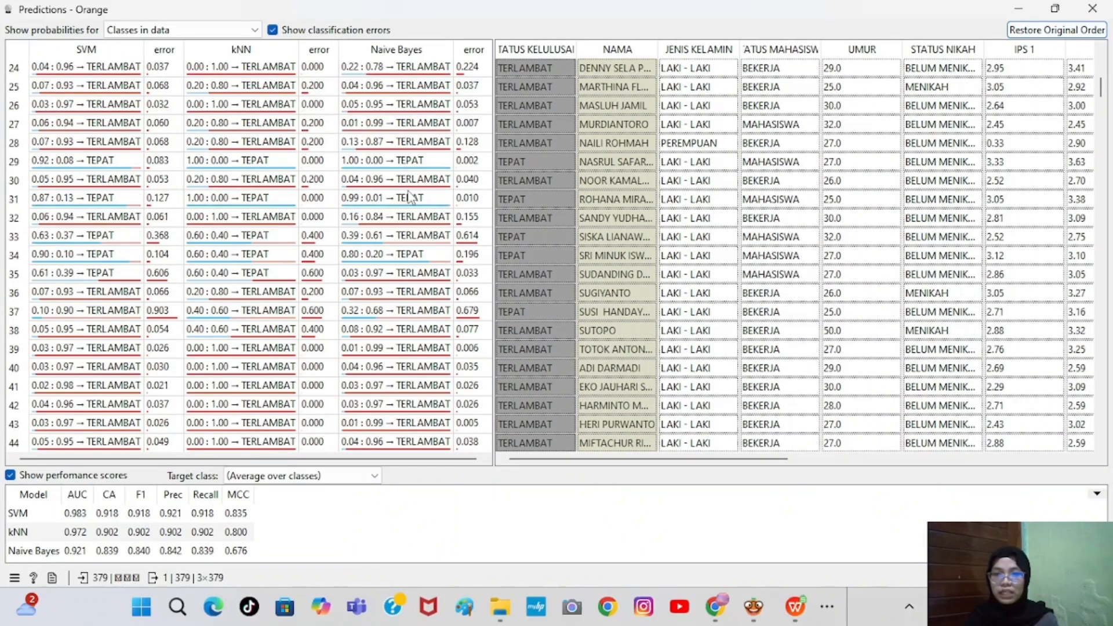
click(1093, 9)
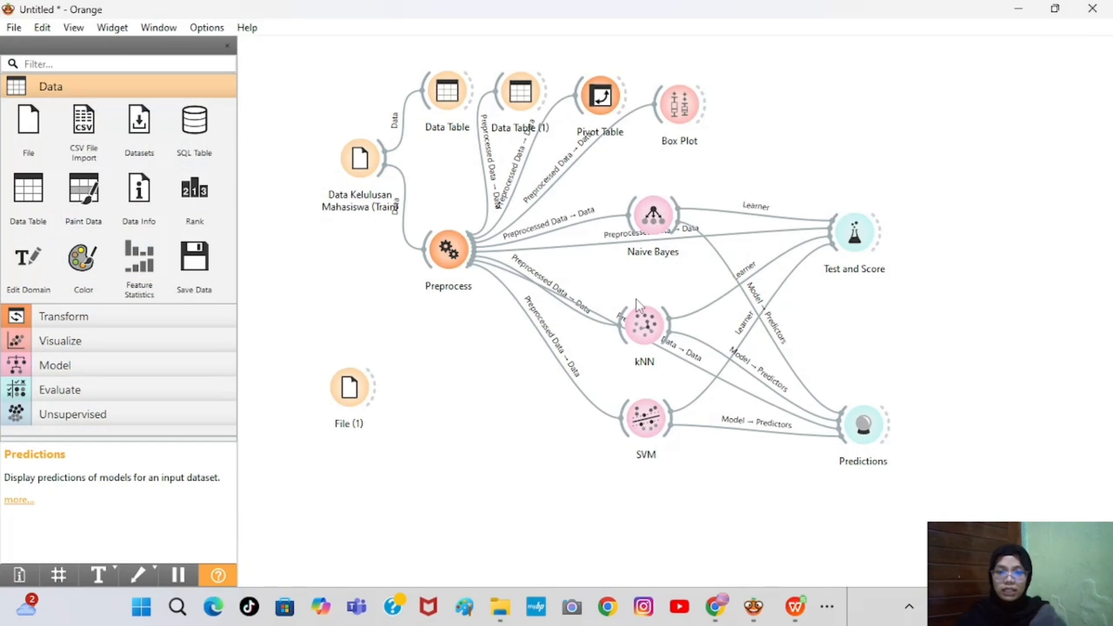
Move the unconnected File widget lower, load Kelulusan Test.xls into it and check its columns before closing it.
drag(349, 389, 349, 436)
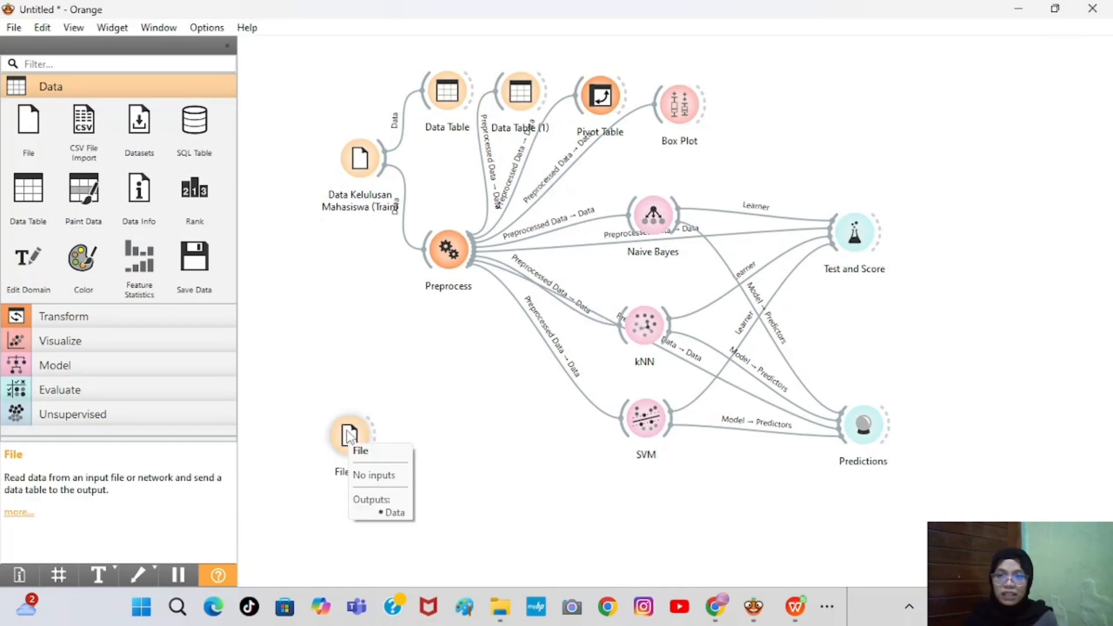
double_click(349, 435)
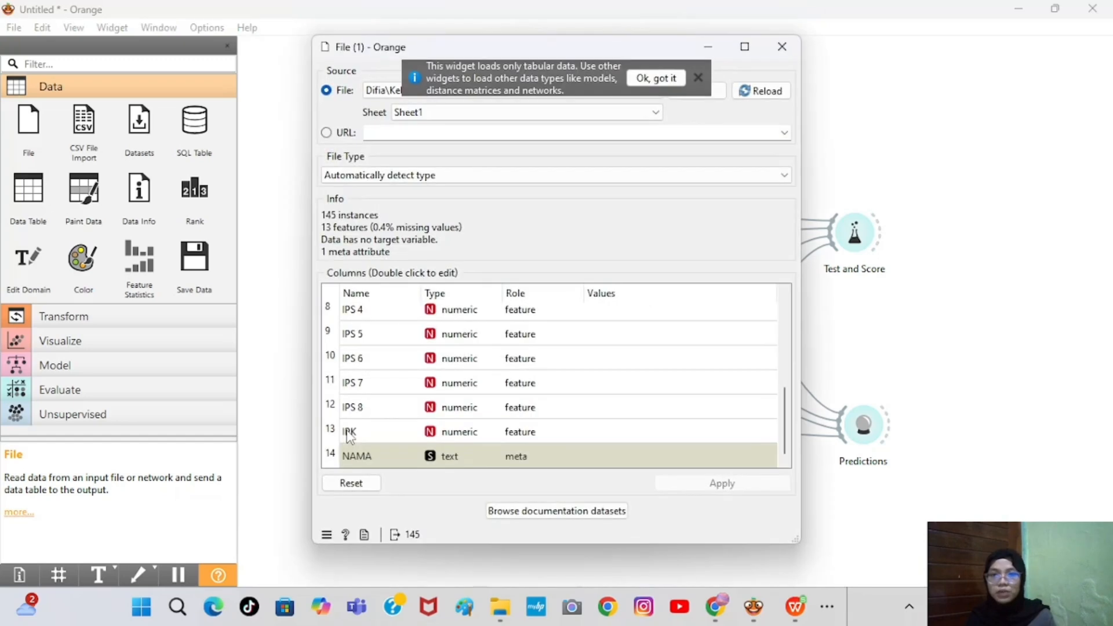
click(698, 78)
click(702, 95)
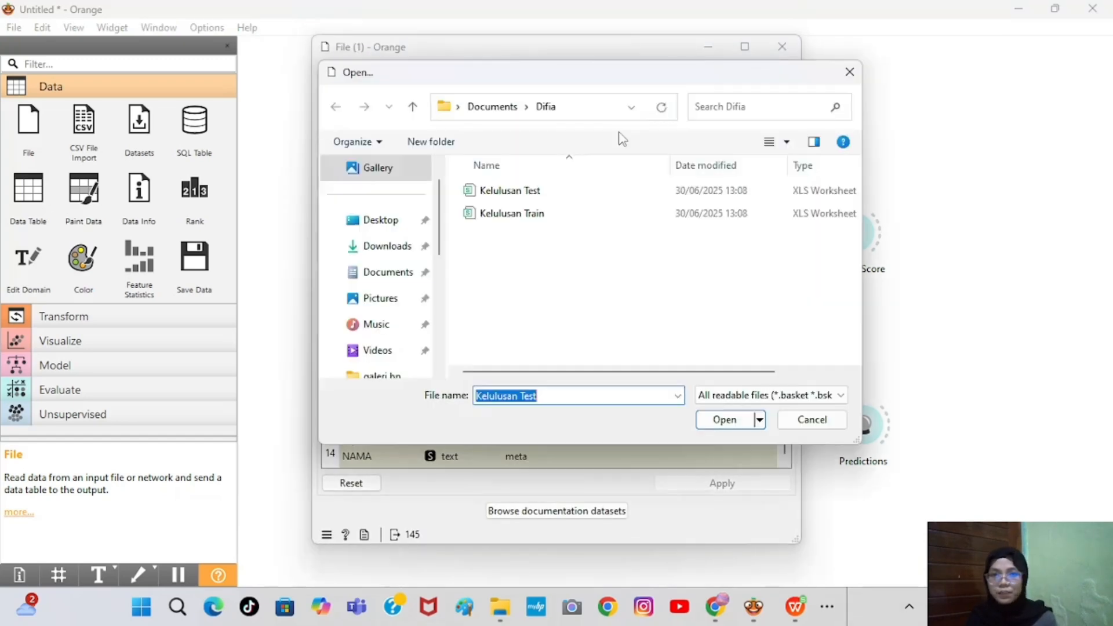
double_click(582, 199)
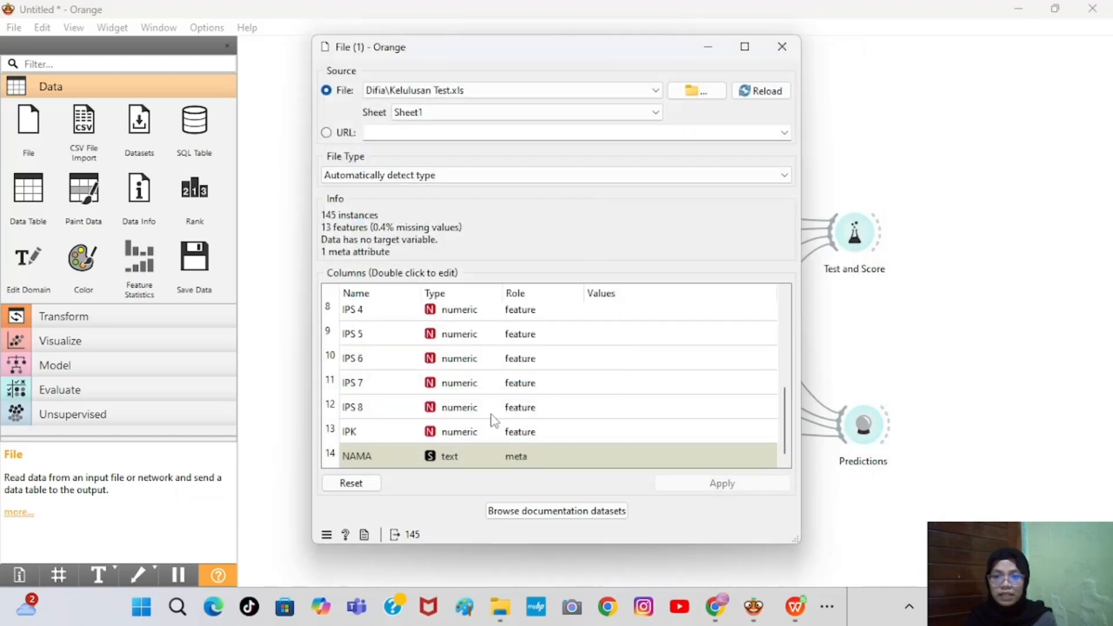
scroll(610, 413, up, 3)
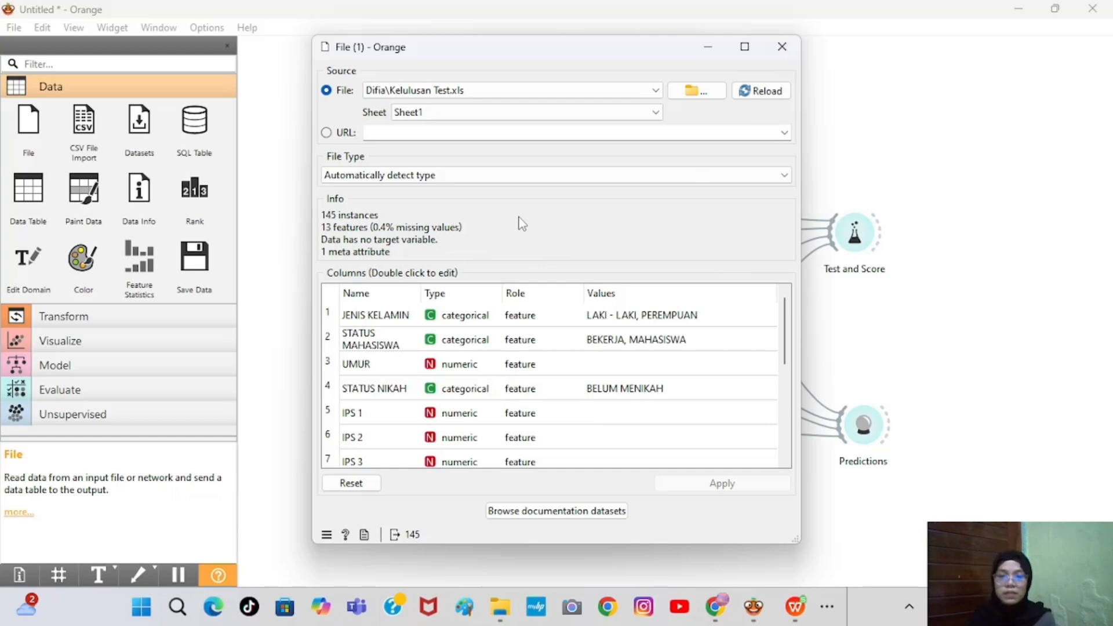
click(782, 47)
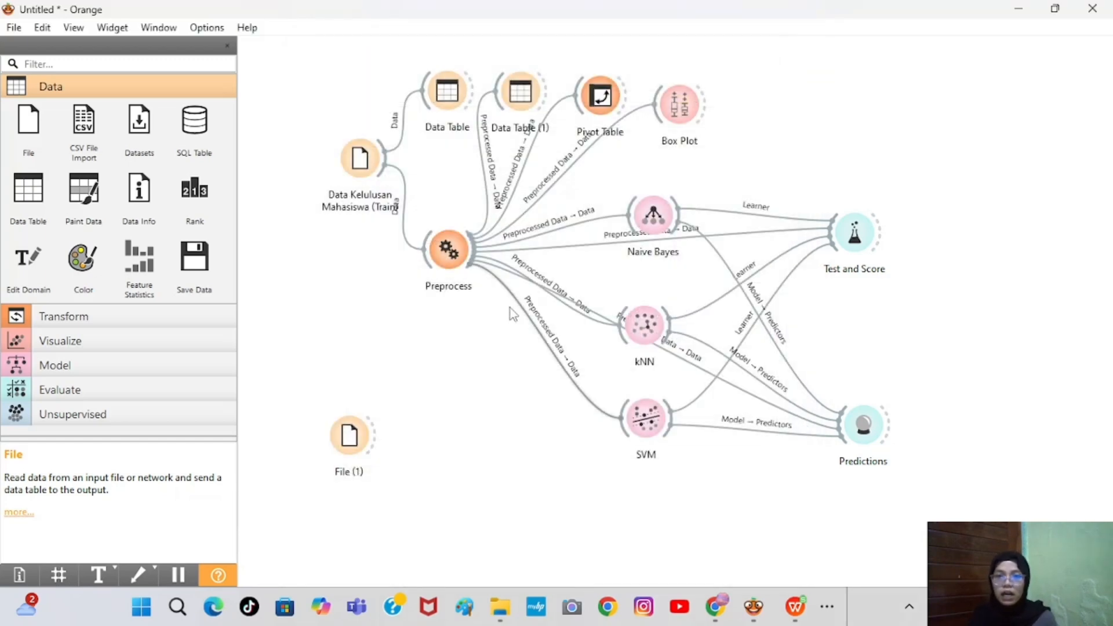
Shift the test File widget further down and add a Preprocess widget fed by its data.
drag(352, 450, 466, 498)
click(380, 492)
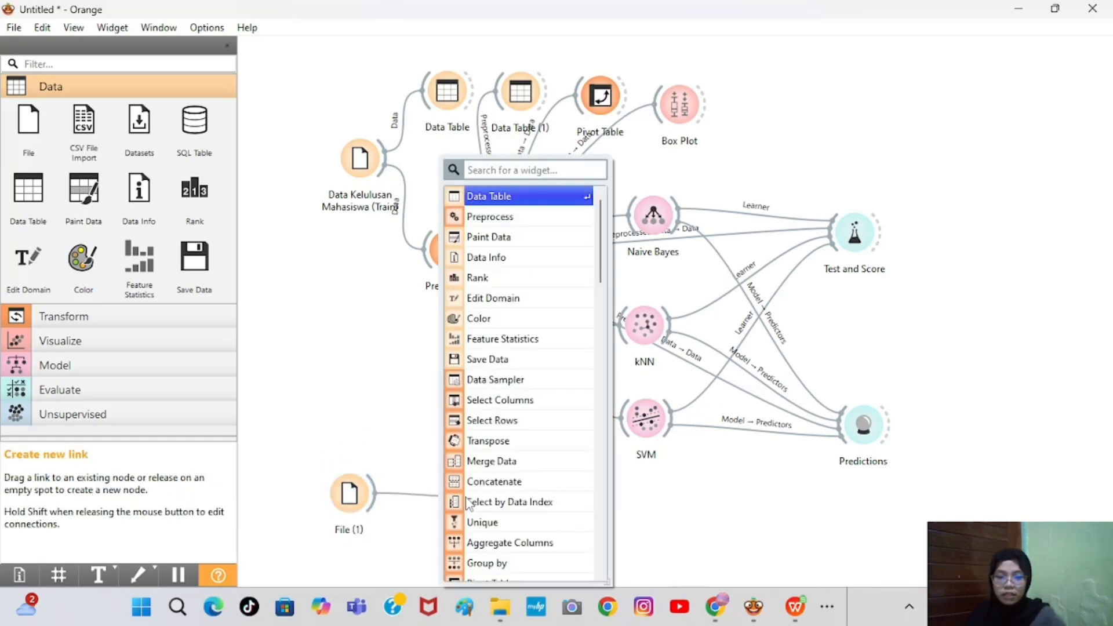
text(p)
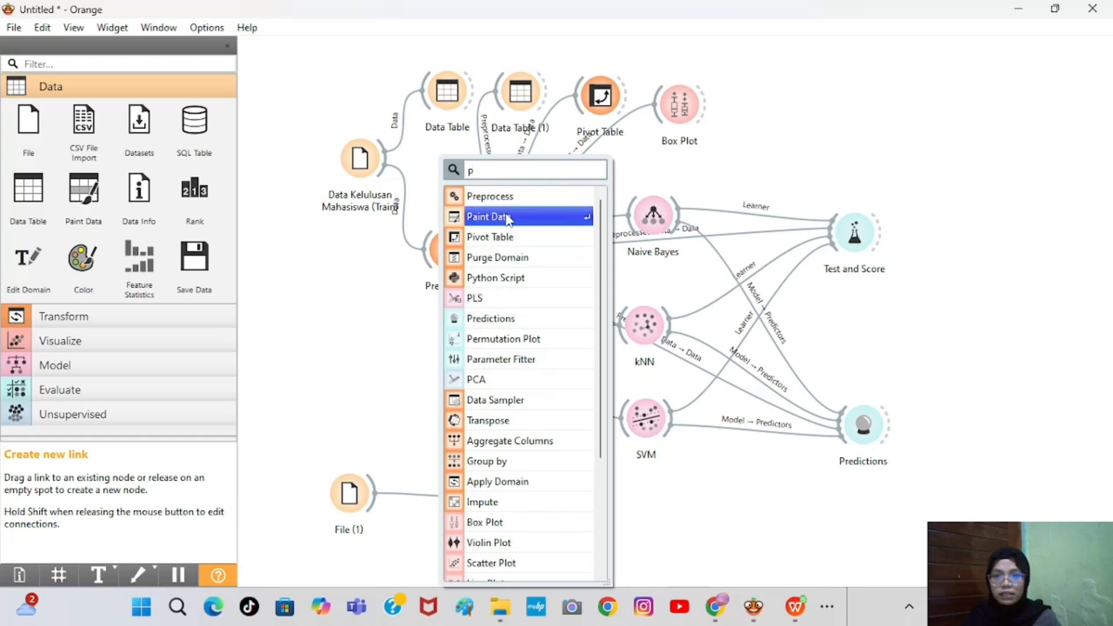
click(520, 203)
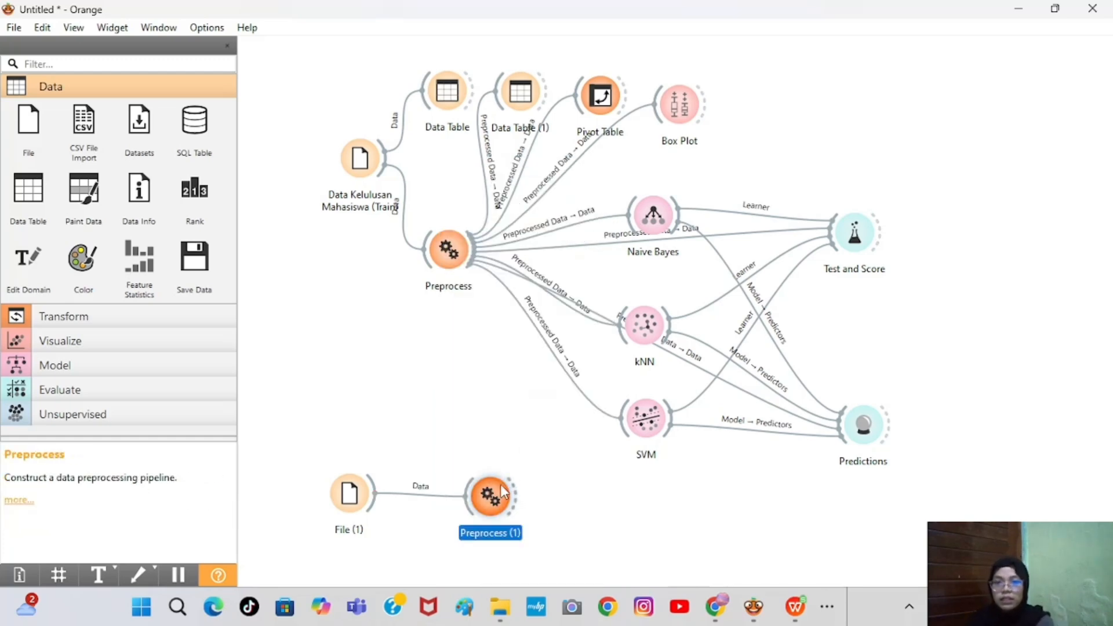
Add Impute Missing Values with Average/Most frequent to the test data's Preprocess widget and close its settings.
double_click(481, 499)
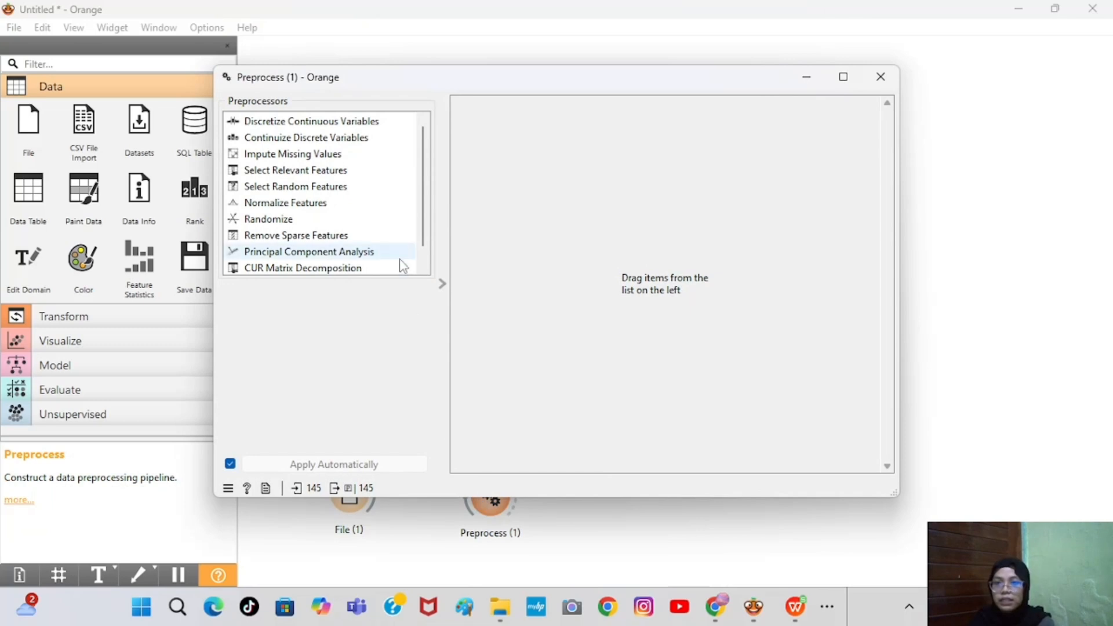
click(376, 161)
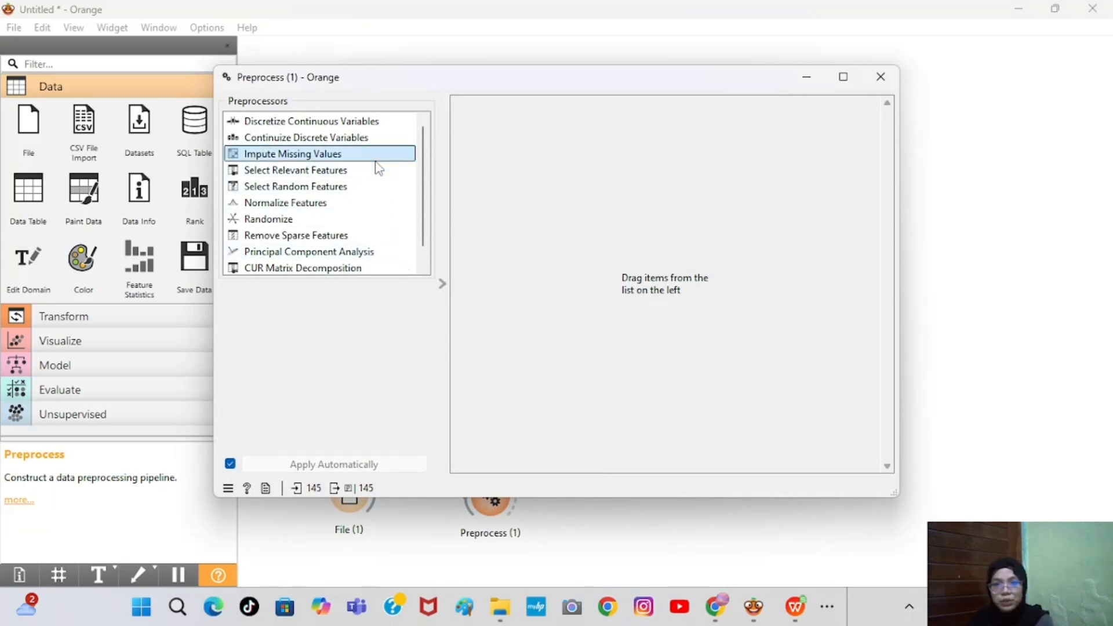
double_click(380, 158)
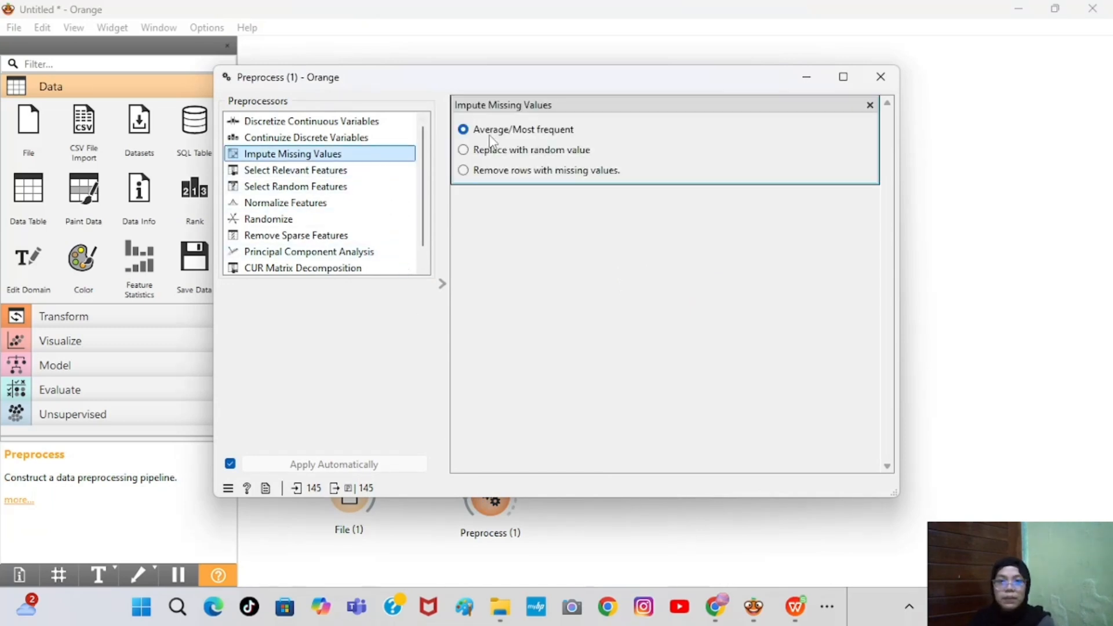
click(881, 76)
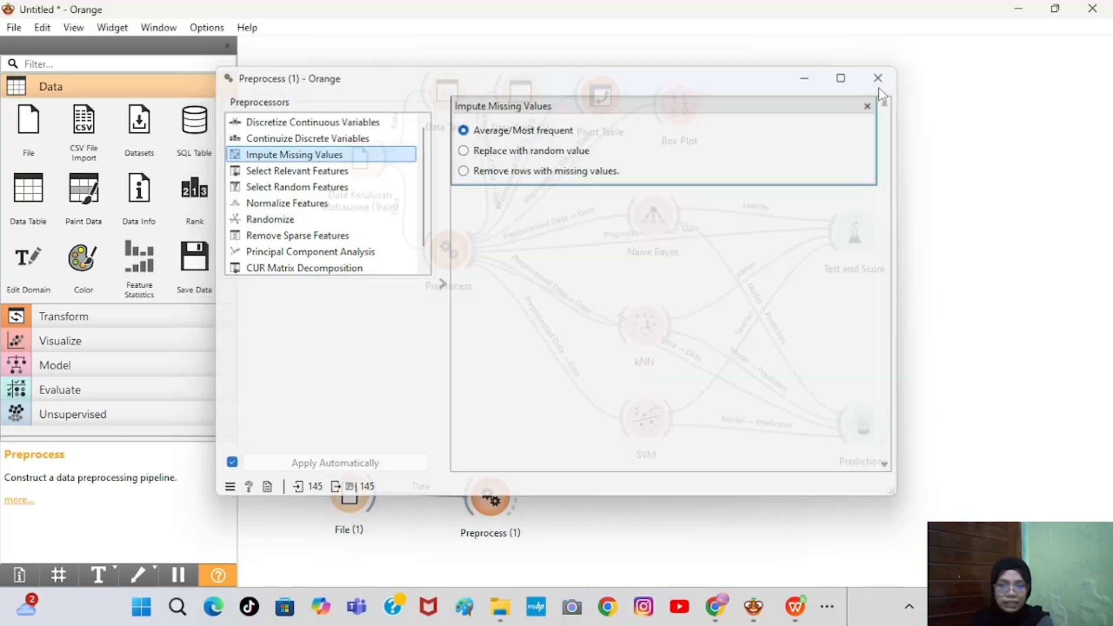
Add a Data Table fed by the test data's Preprocess widget, view the preprocessed rows and close it.
drag(512, 497, 531, 455)
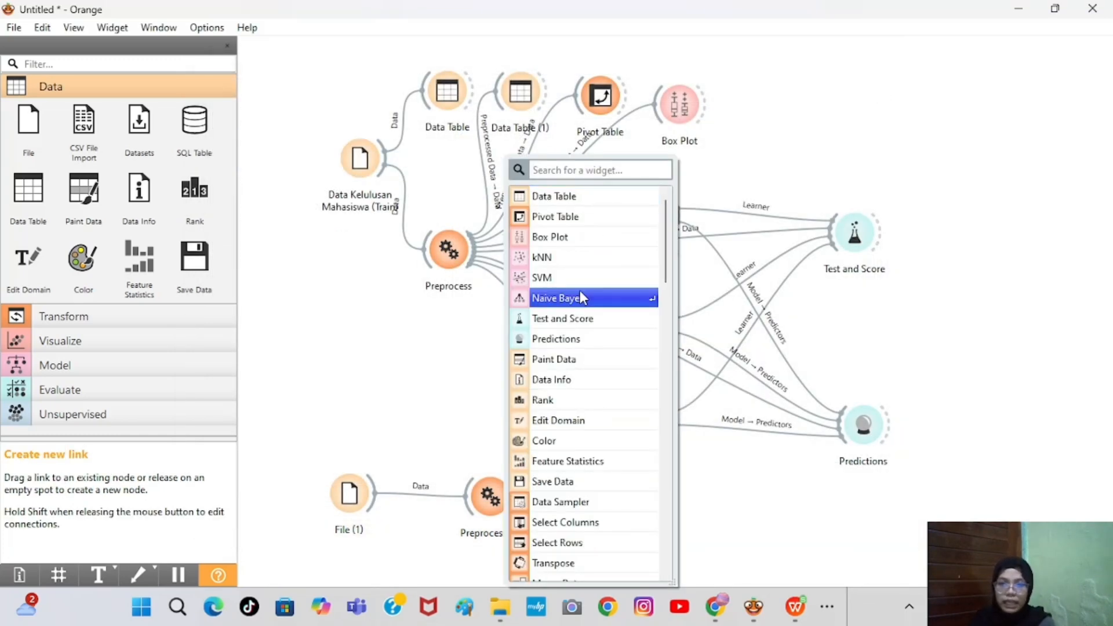
click(601, 204)
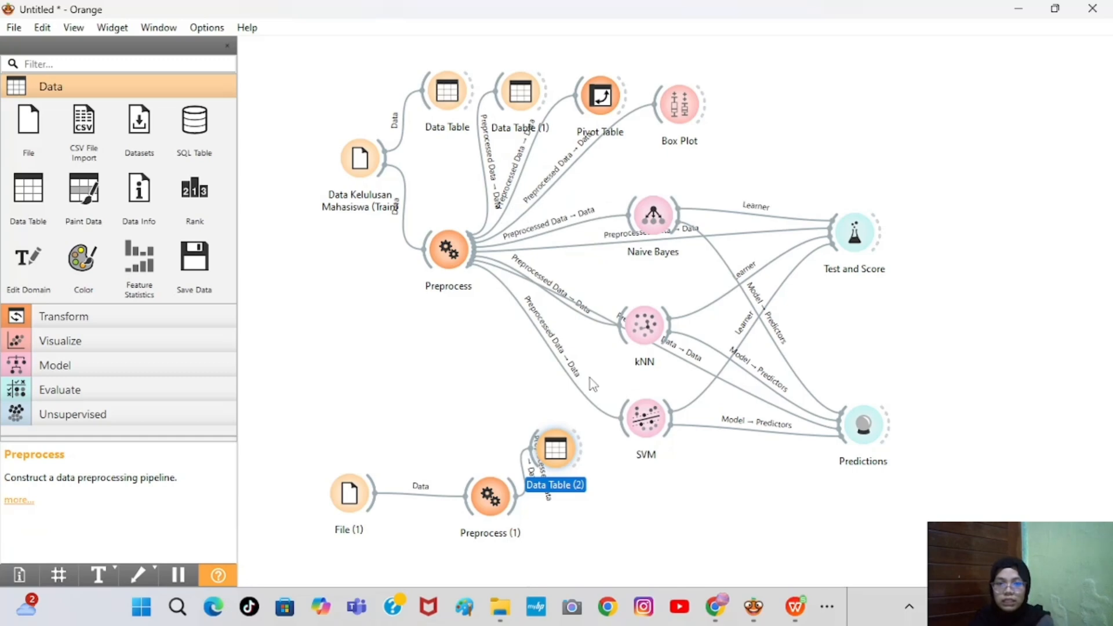
double_click(555, 445)
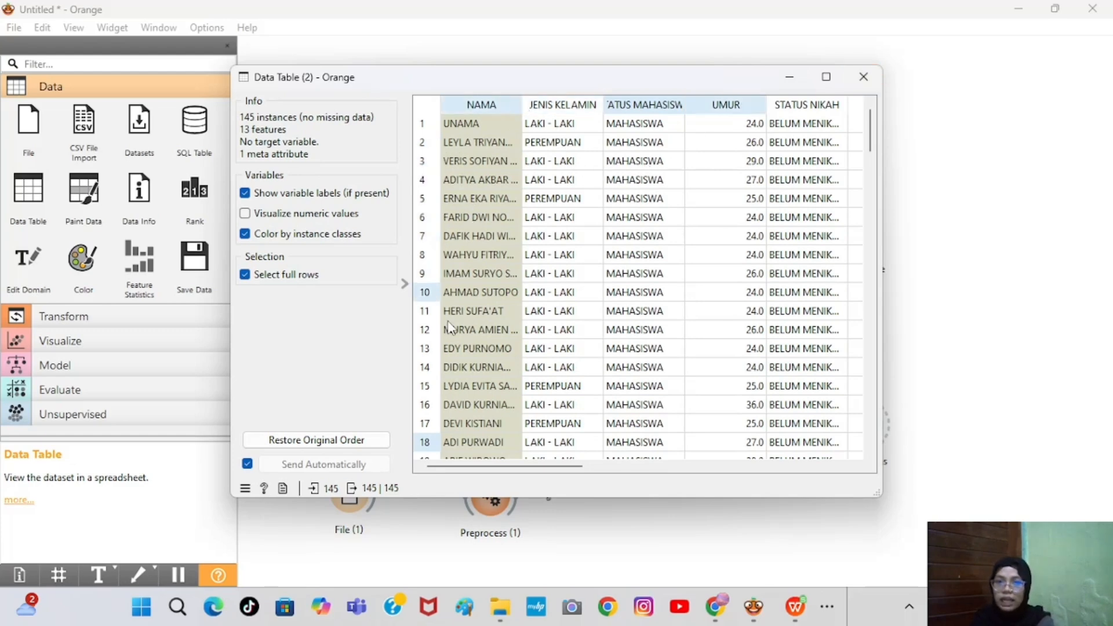
click(863, 77)
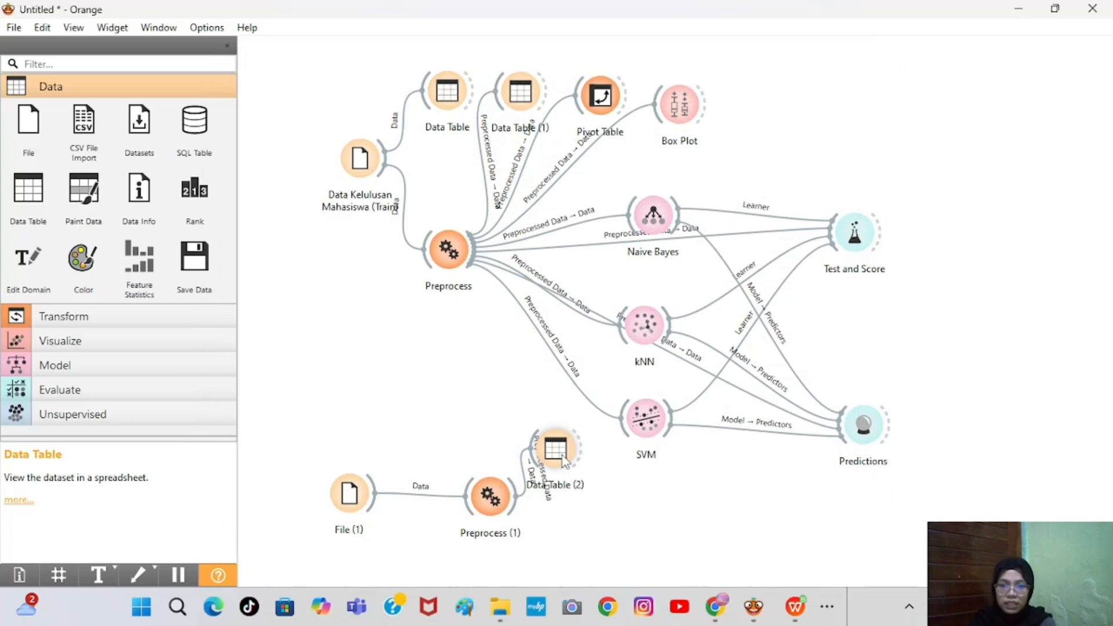
Rearrange the test File, Preprocess and Data Table widgets and connect the test Preprocess to Predictions as its data source.
drag(357, 500, 359, 510)
drag(508, 484, 474, 558)
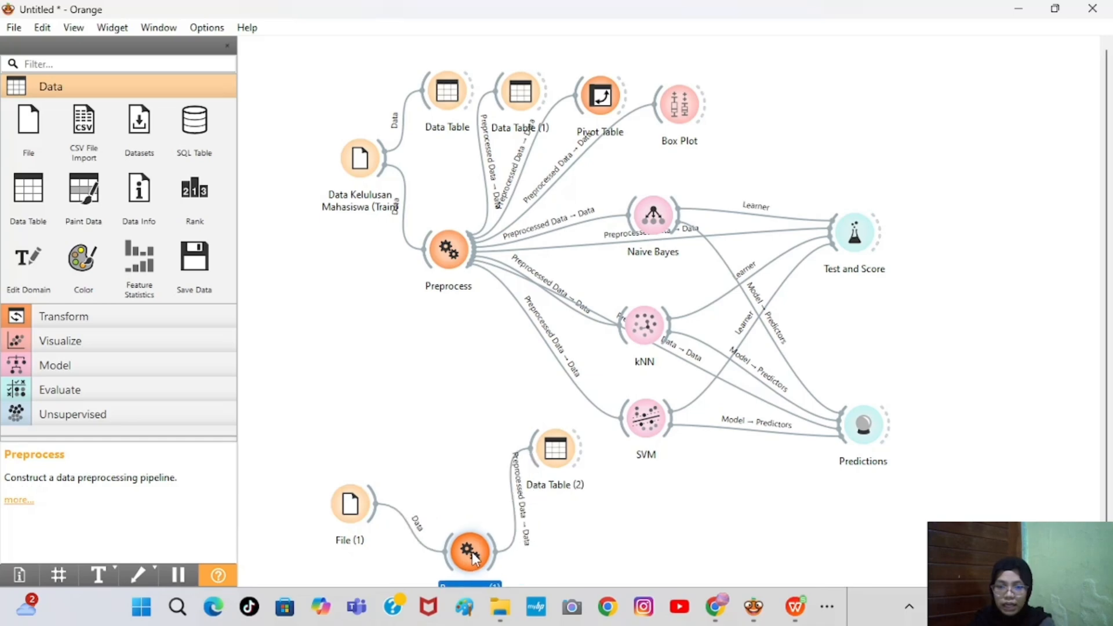
drag(556, 448, 538, 446)
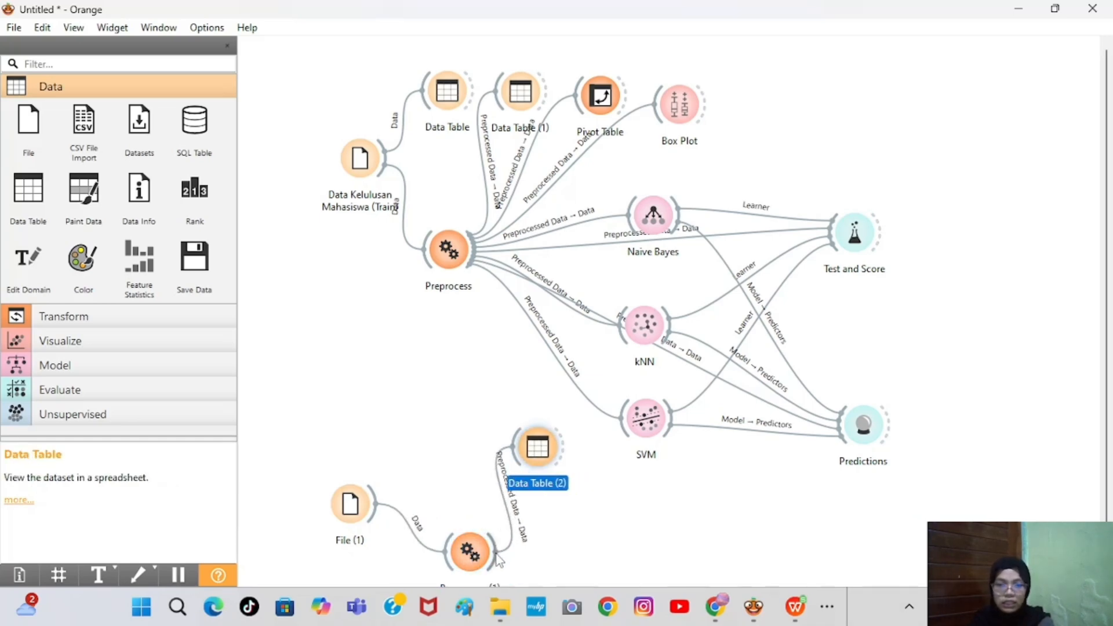
drag(498, 558, 845, 434)
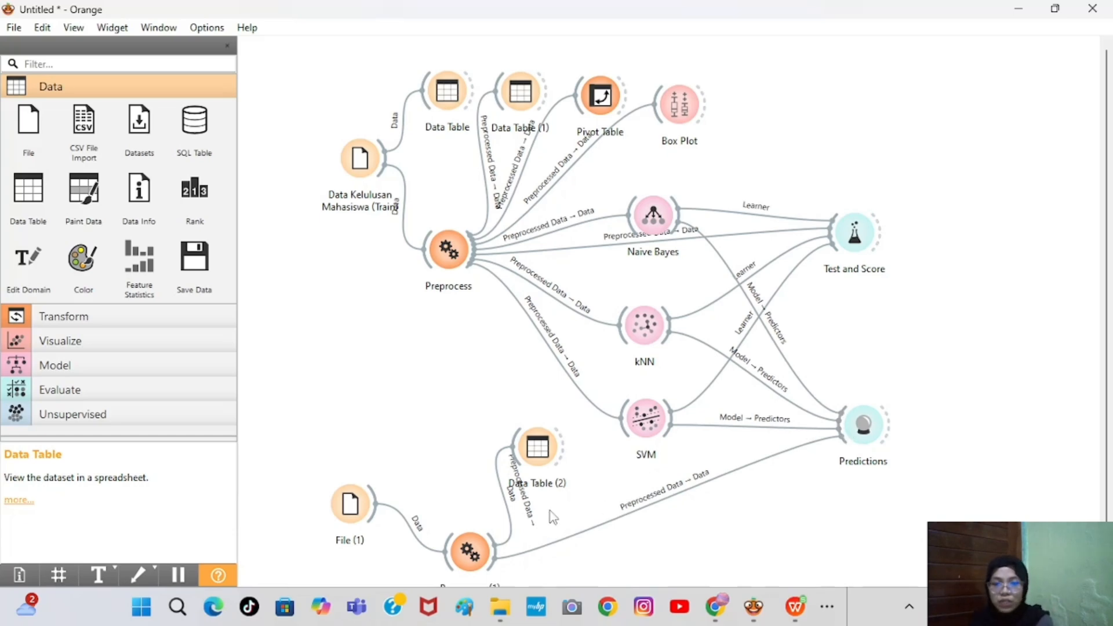
Rename the test File widget as "Data Kelulusan Mashasiswa (Test)".
right_click(358, 513)
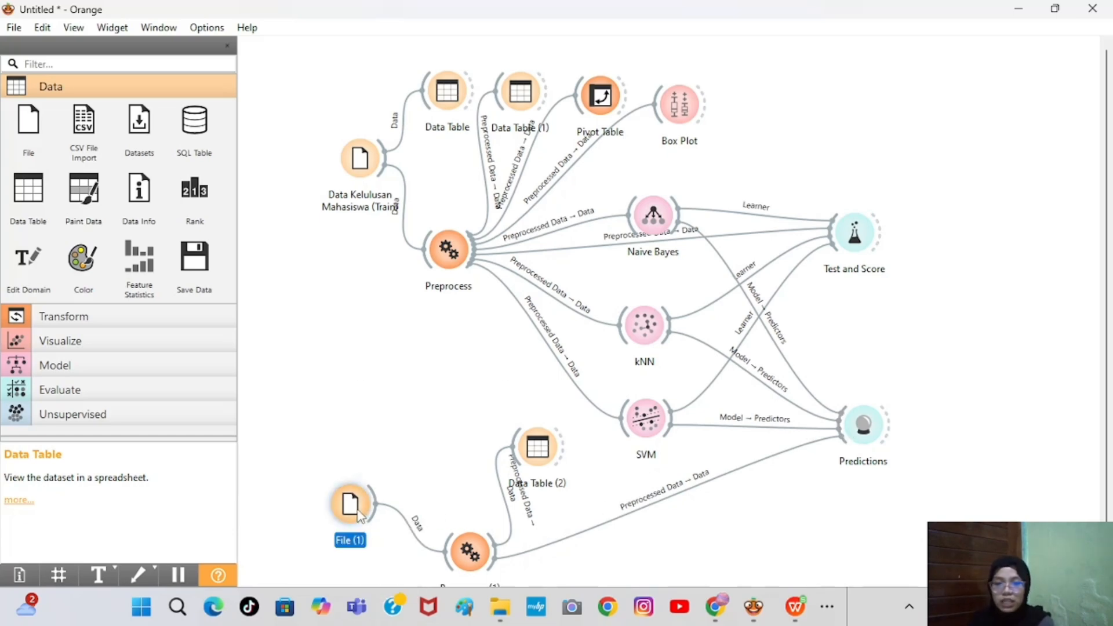
click(444, 427)
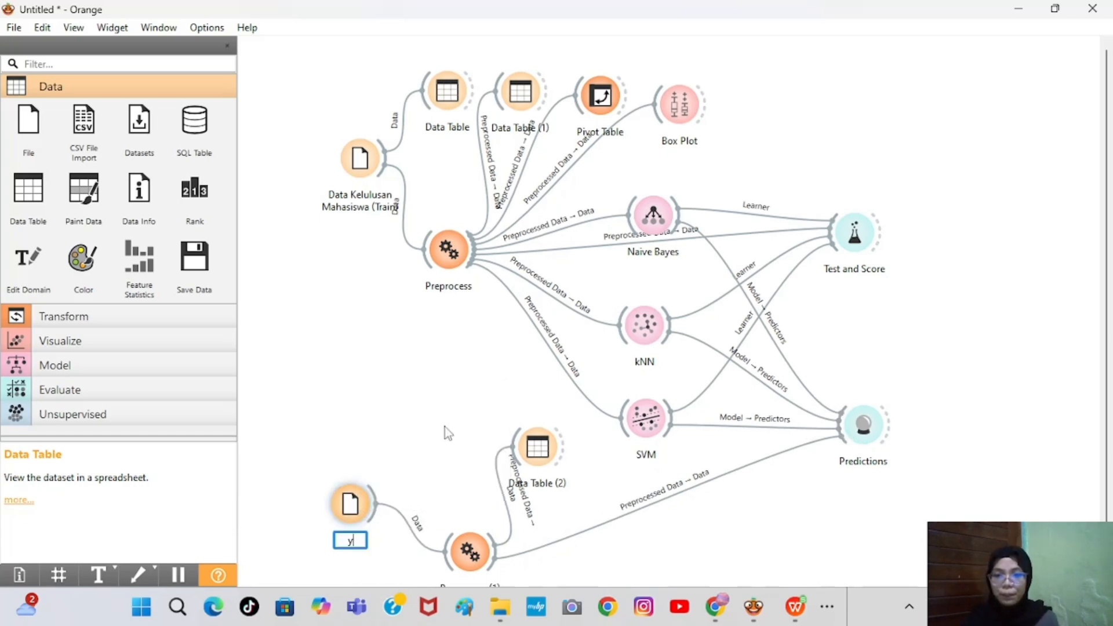
text(yyy)
key(BackSpace)
key(BackSpace)
key(BackSpace)
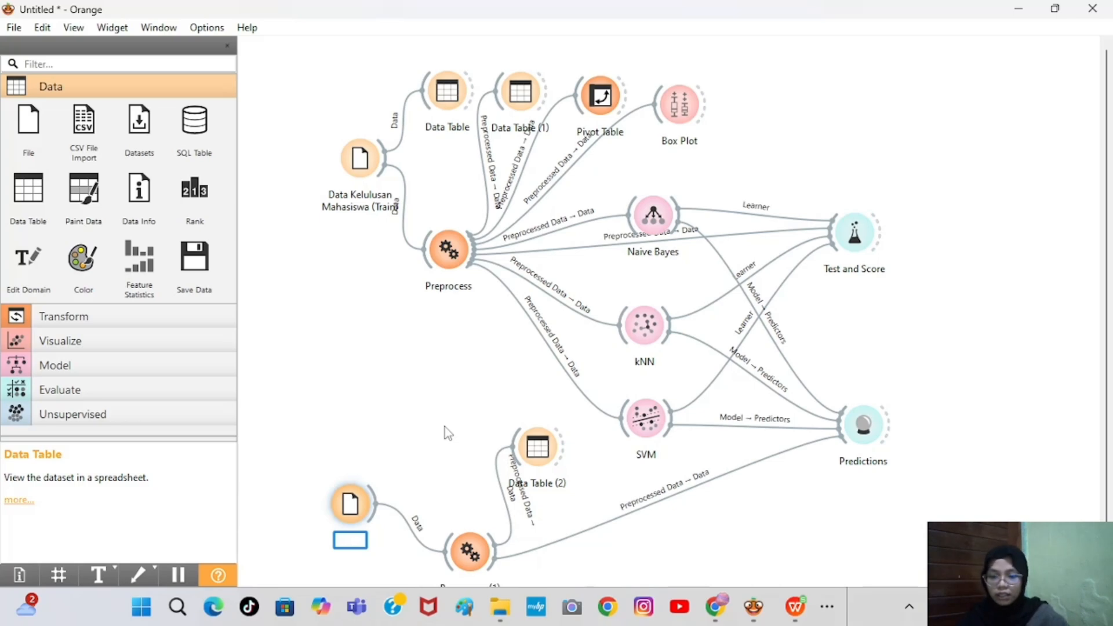
text(Data Kel)
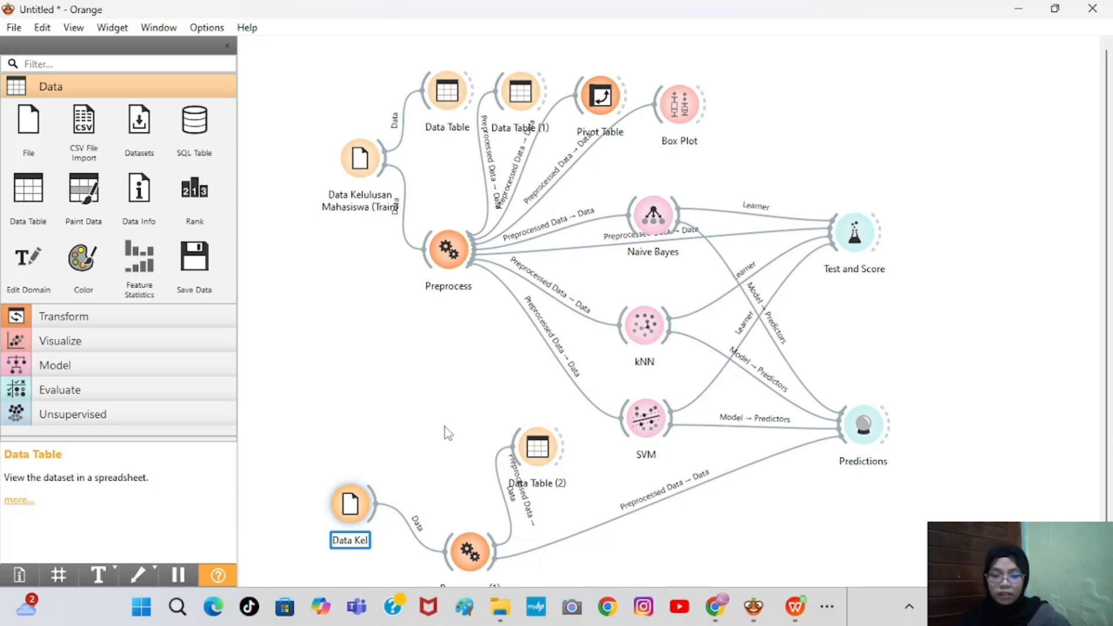
text(ulusan Mashasi)
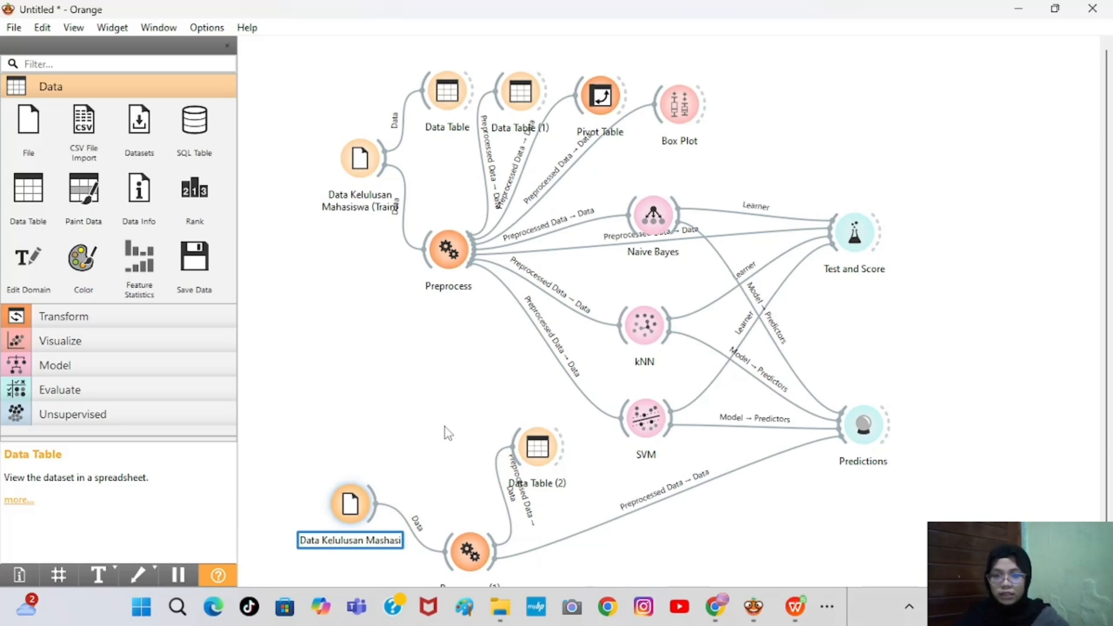
text(swa (Test))
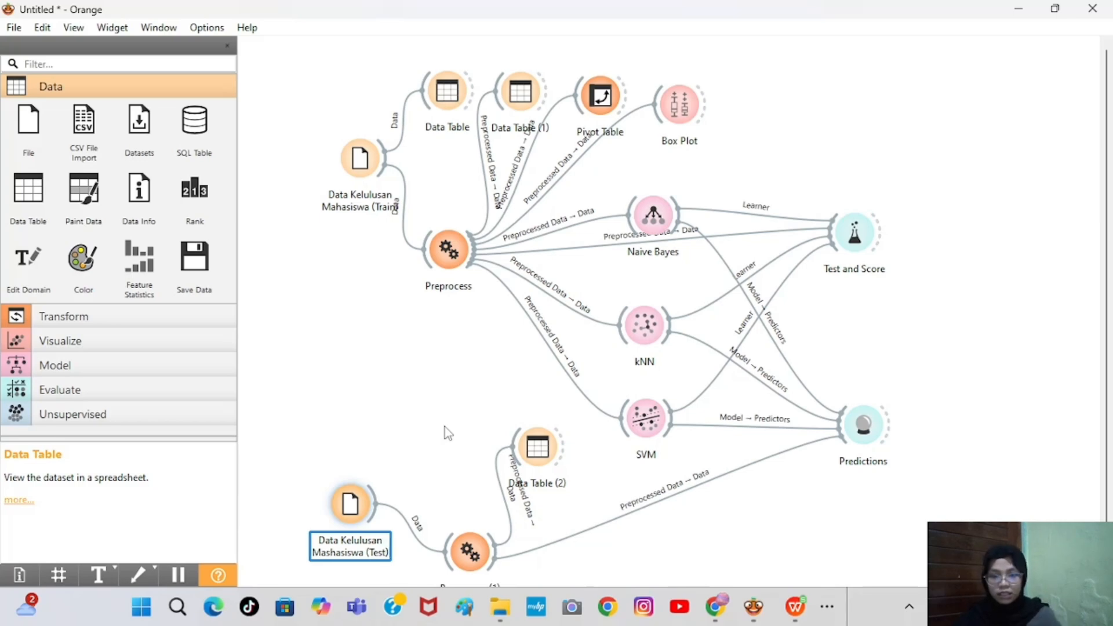
click(444, 427)
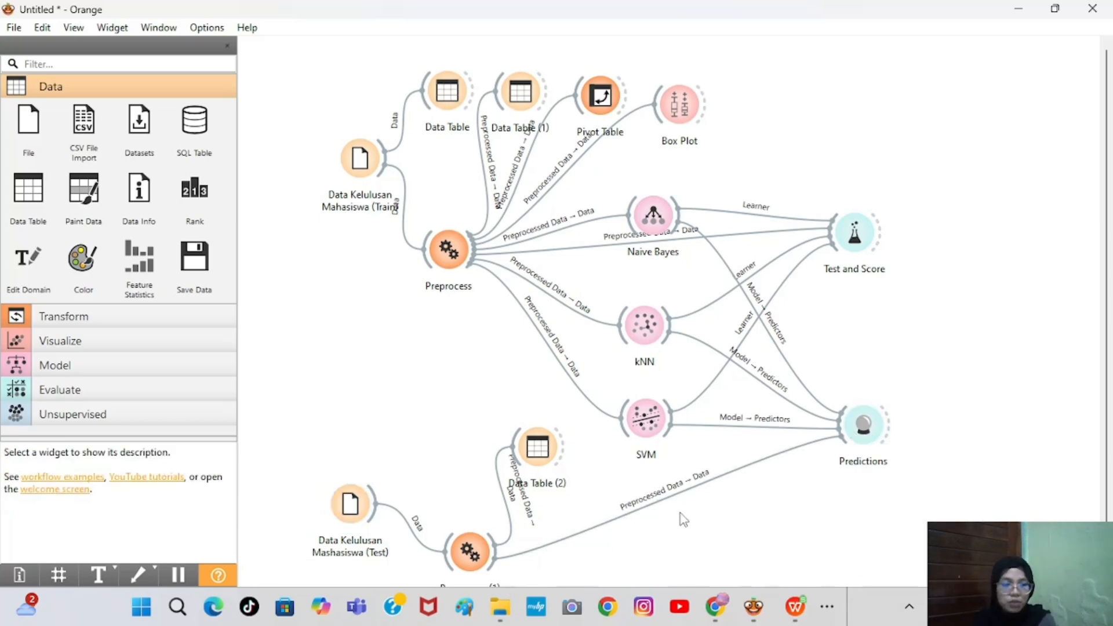
Open Predictions and look through the graduation statuses that SVM, kNN and Naive Bayes predict for the test students.
double_click(863, 430)
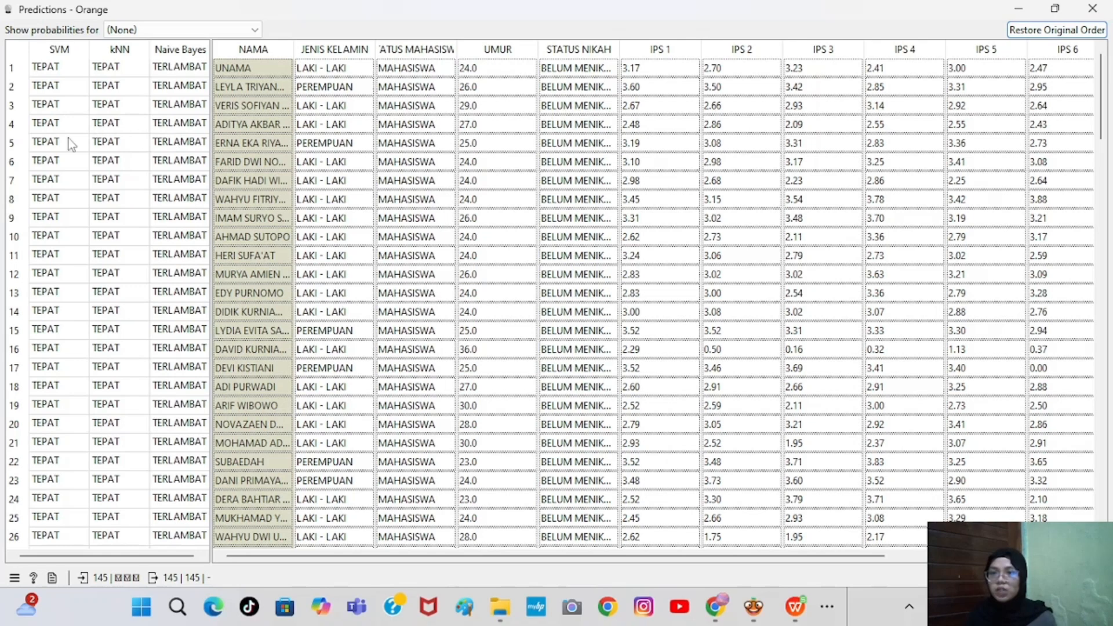
scroll(155, 255, down, 2)
scroll(155, 255, down, 5)
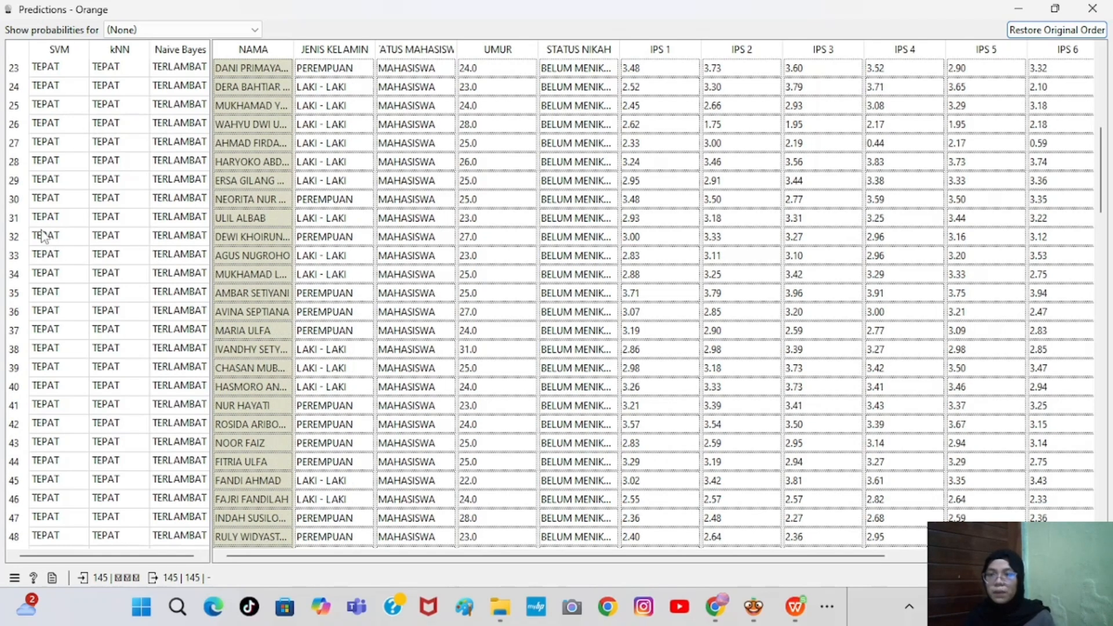
Compare the SVM, kNN and Naive Bayes predictions across the remaining test rows and close Predictions.
scroll(152, 273, down, 8)
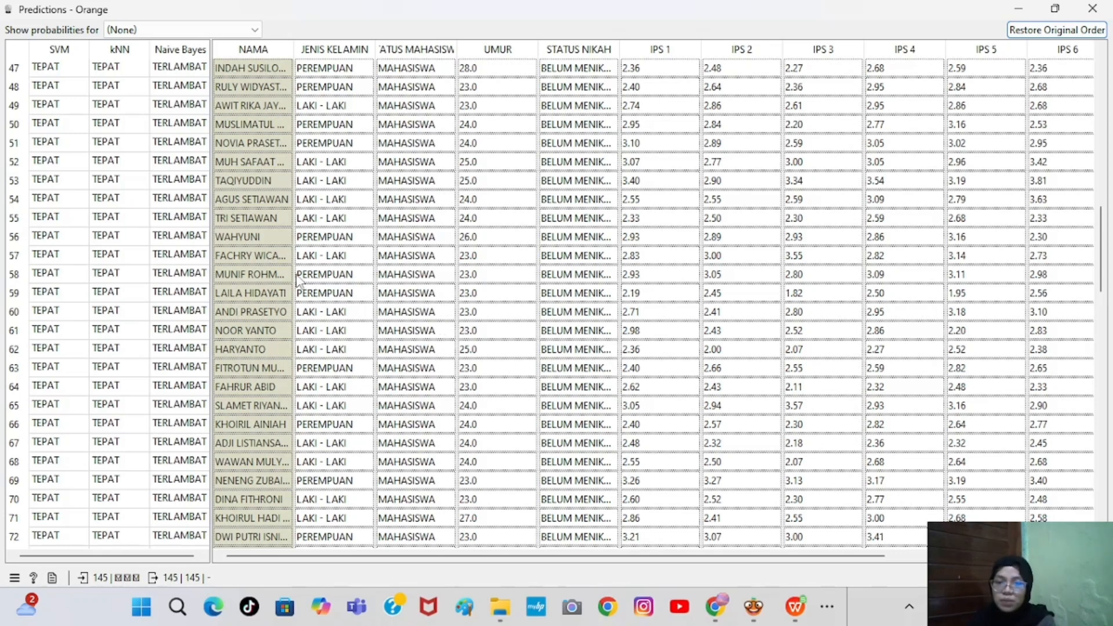
scroll(268, 251, up, 4)
scroll(268, 251, up, 5)
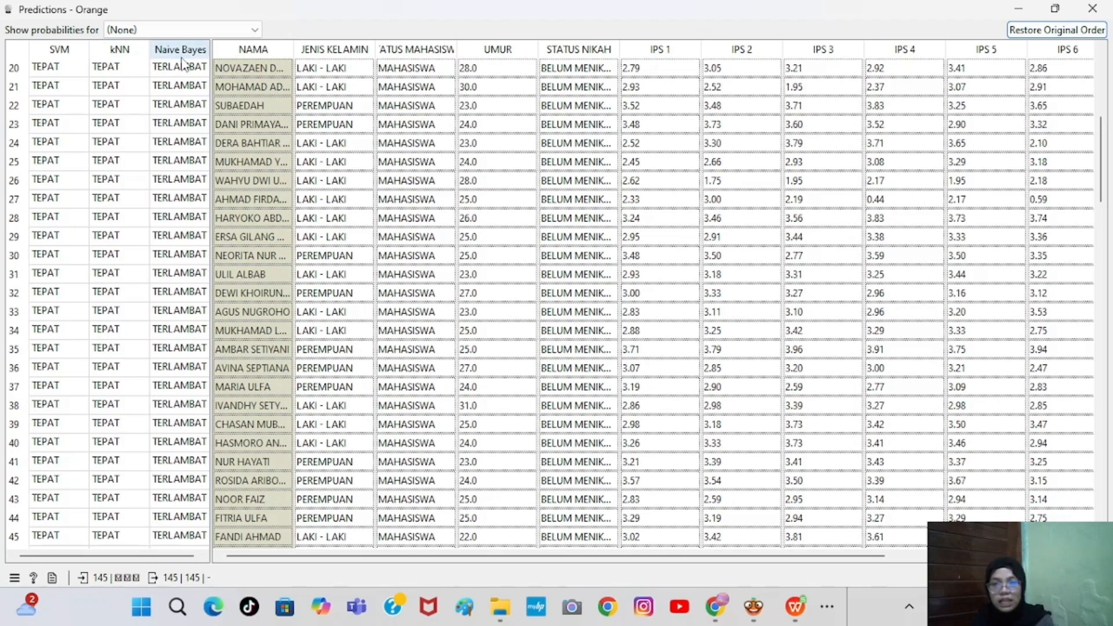
scroll(181, 63, up, 6)
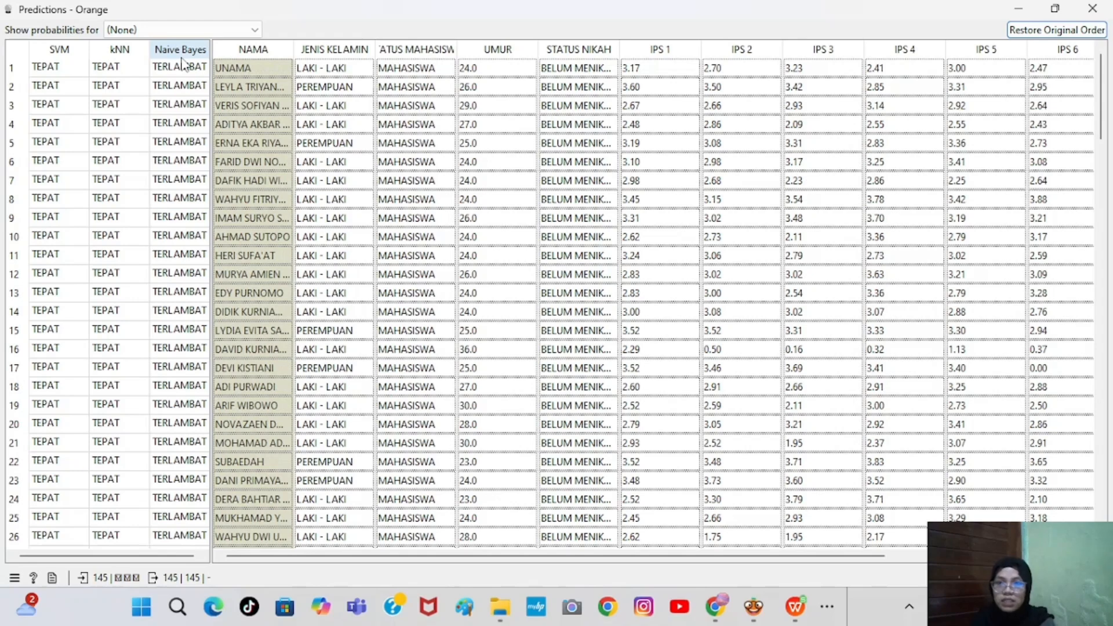
click(1088, 15)
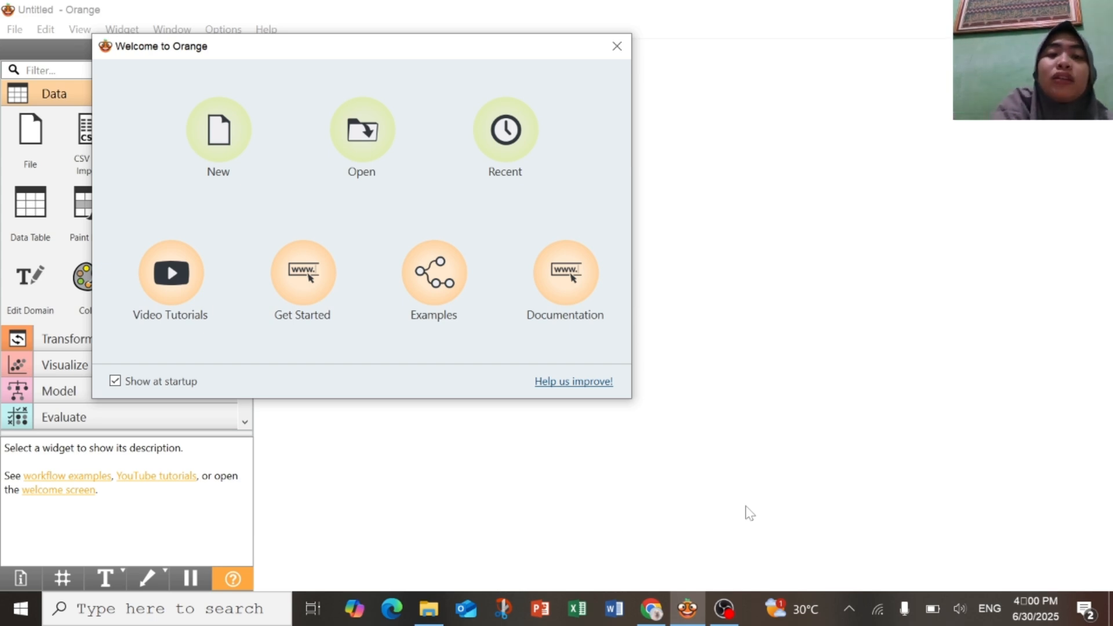
Switch to Chrome, open Kaggle from the Google results and search it for "kelulusan mahasiswa".
click(651, 609)
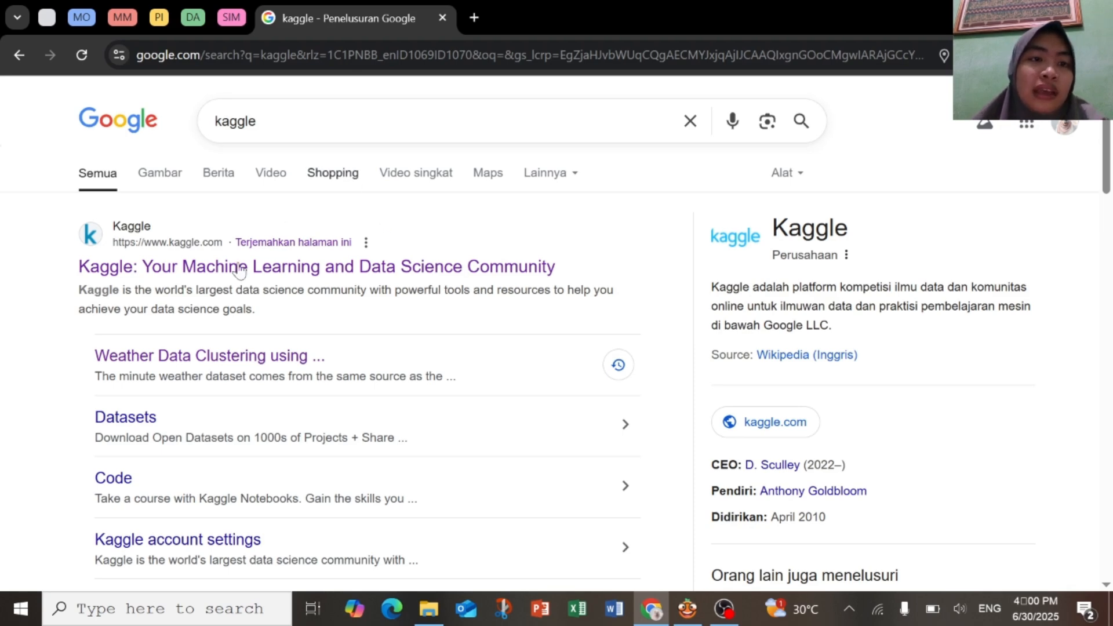
click(147, 270)
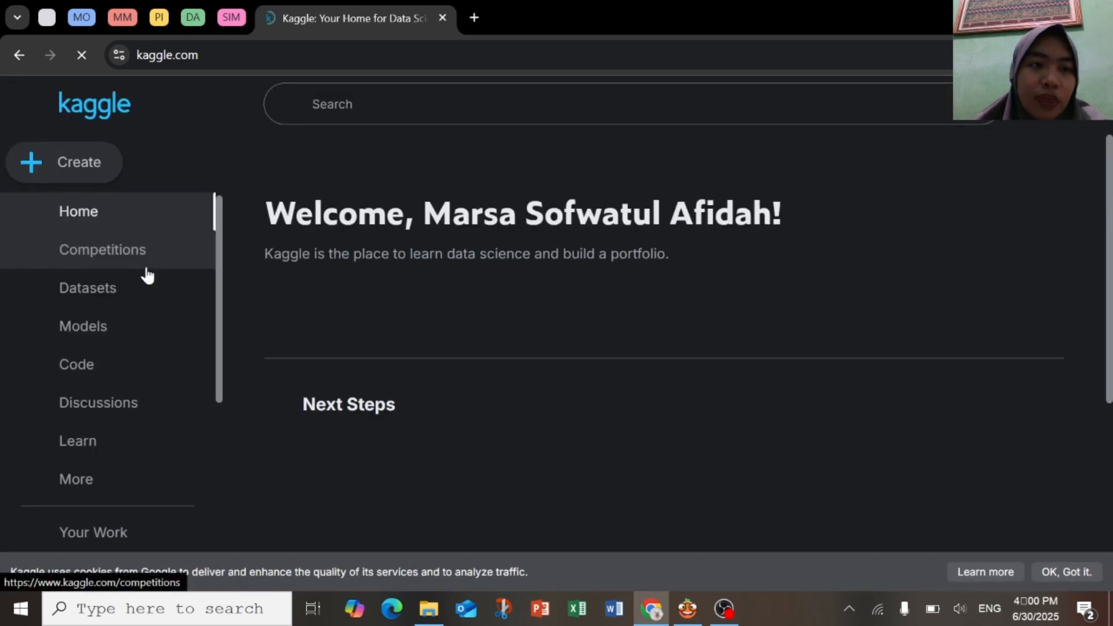
click(357, 103)
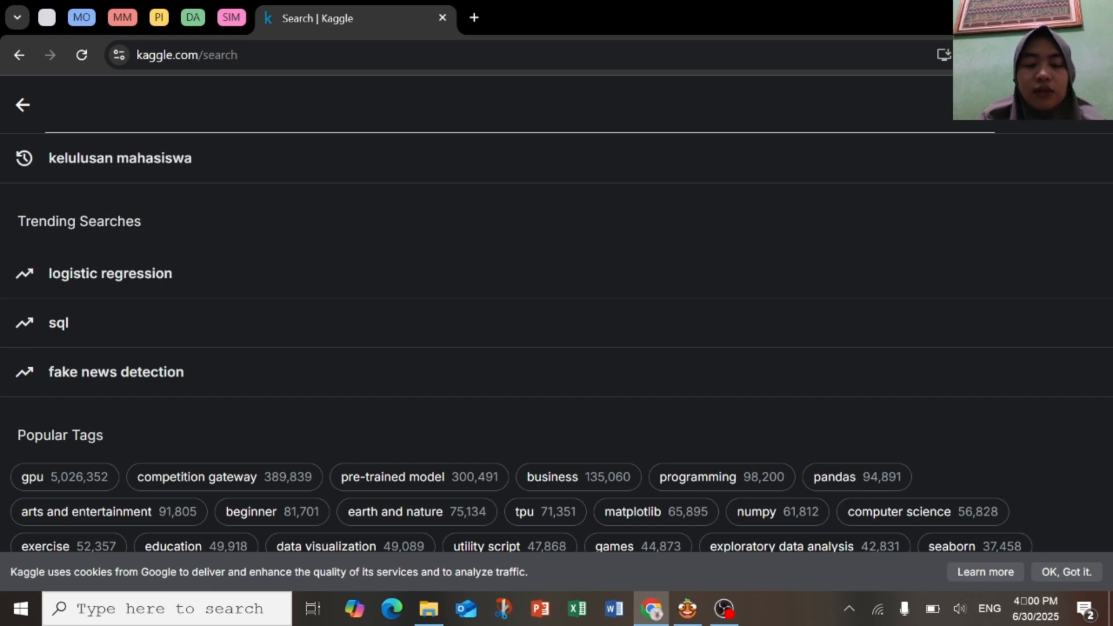
text(kelul)
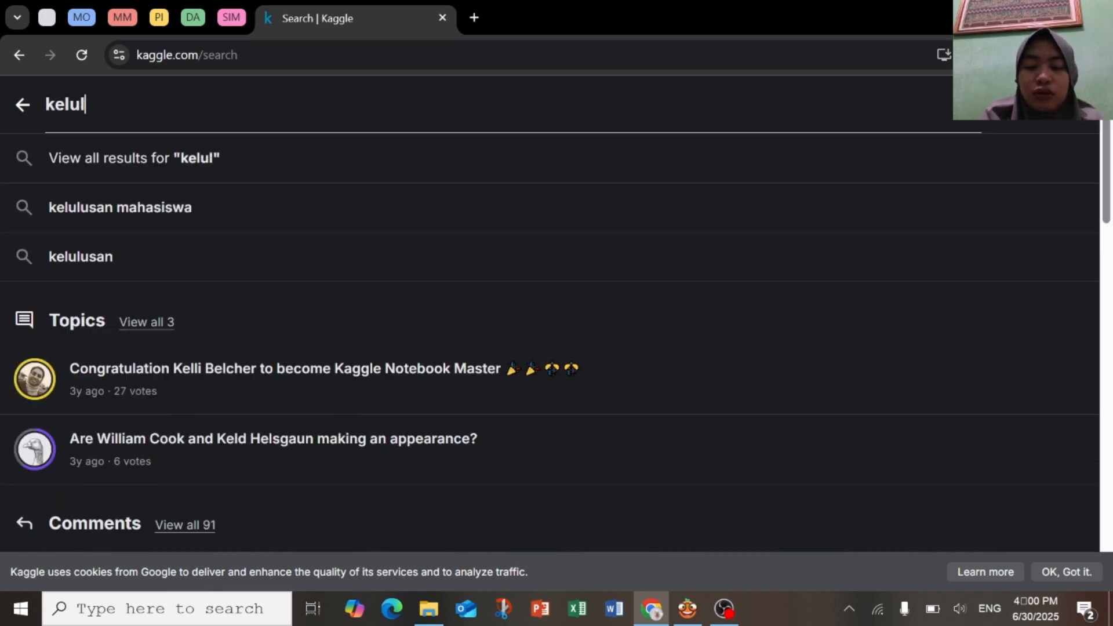
text(usan maa)
key(BackSpace)
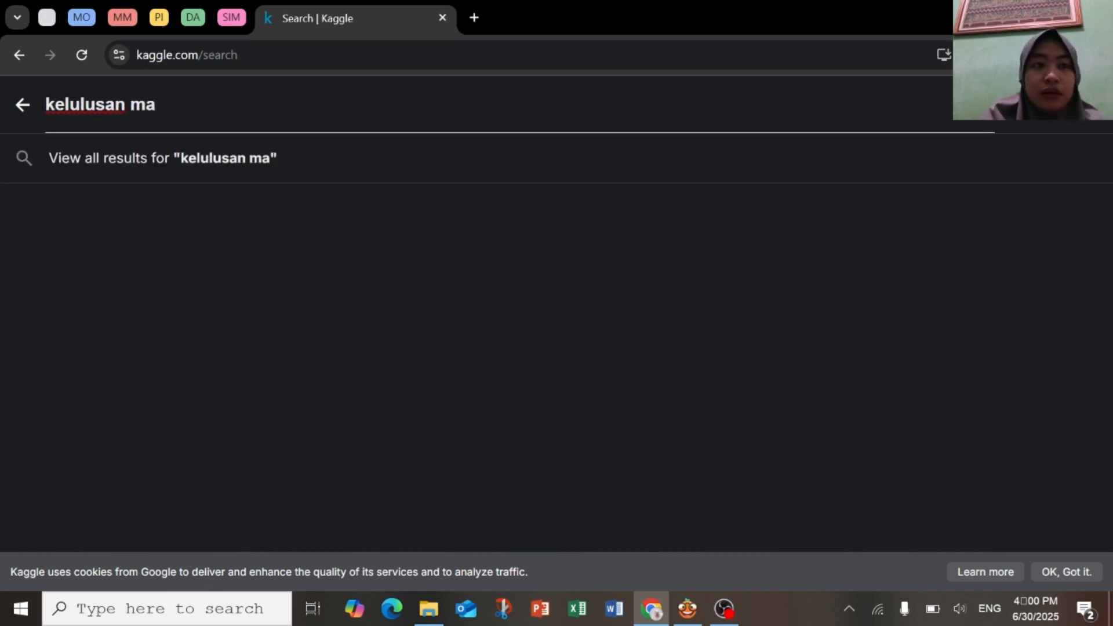
text(hasiswa)
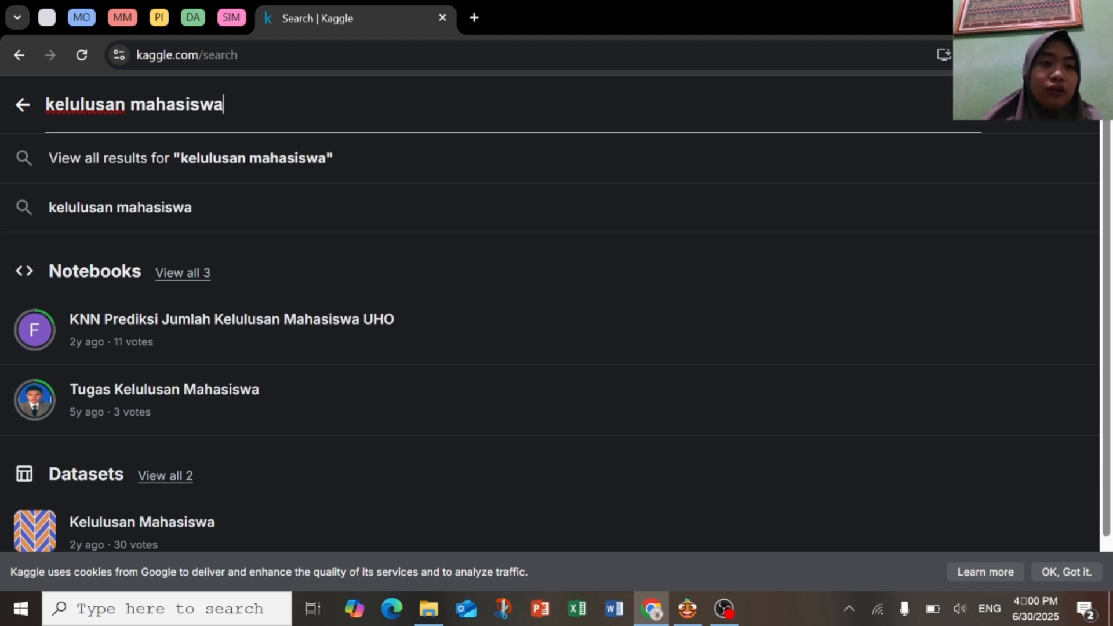
key(Return)
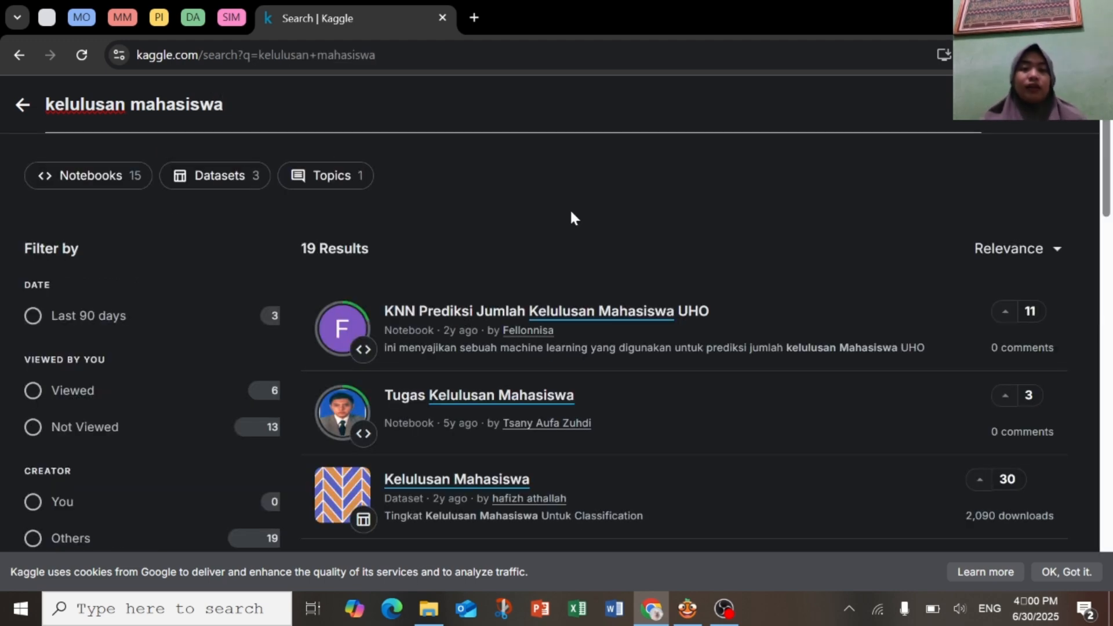
Open the "Hasil SPMB Politeknik Statistika STIS 2023" dataset and download its spmb2023_0_formasi_polstatstis.csv file.
scroll(776, 311, down, 6)
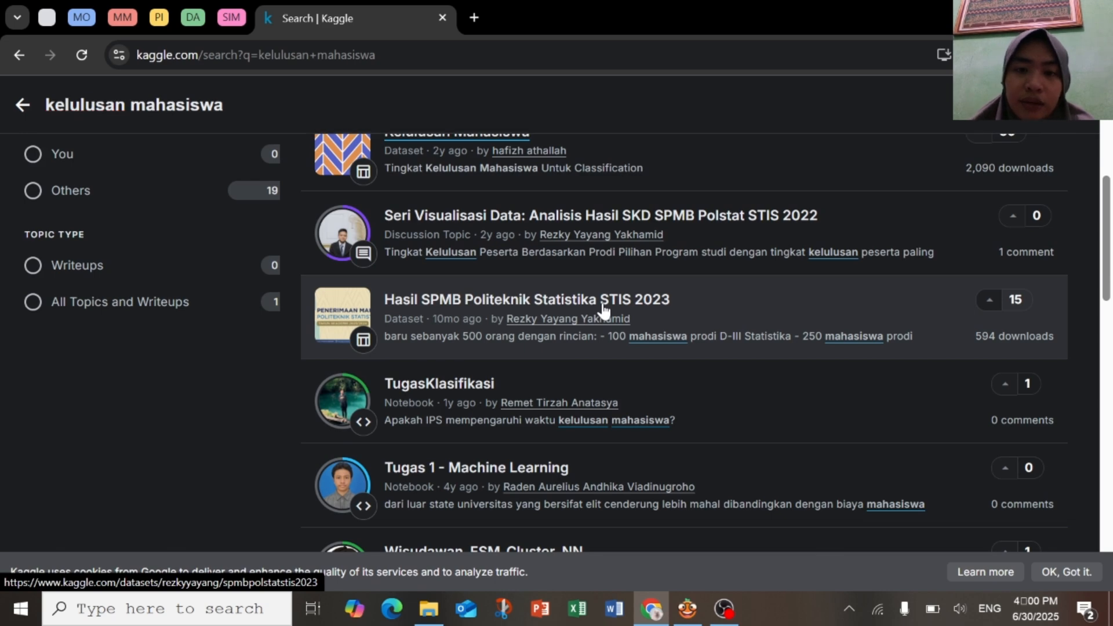
click(601, 312)
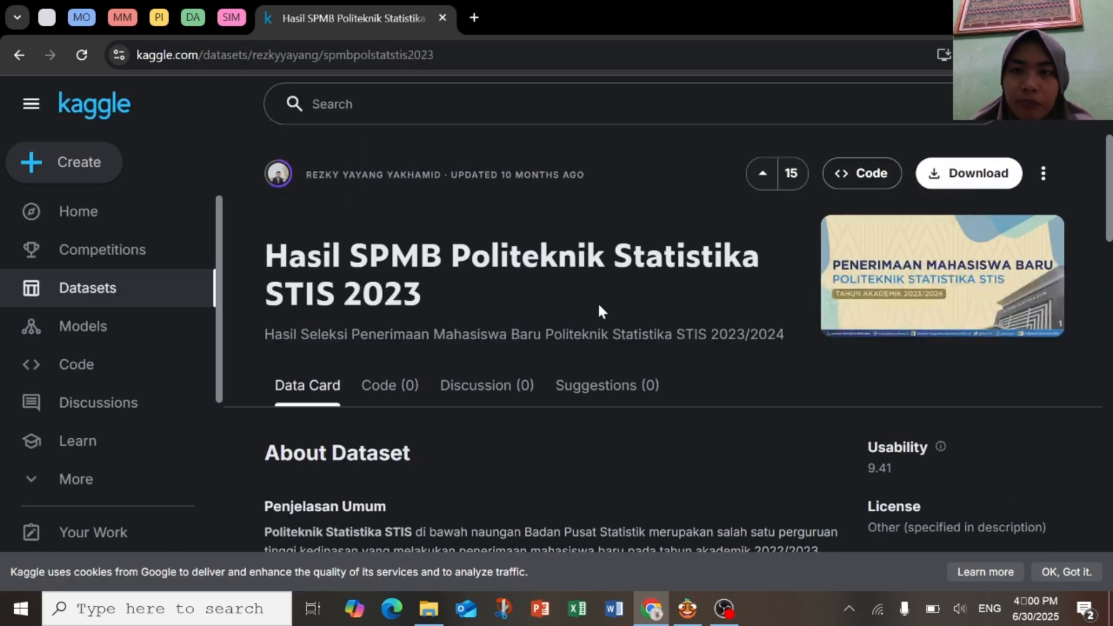
scroll(819, 288, down, 7)
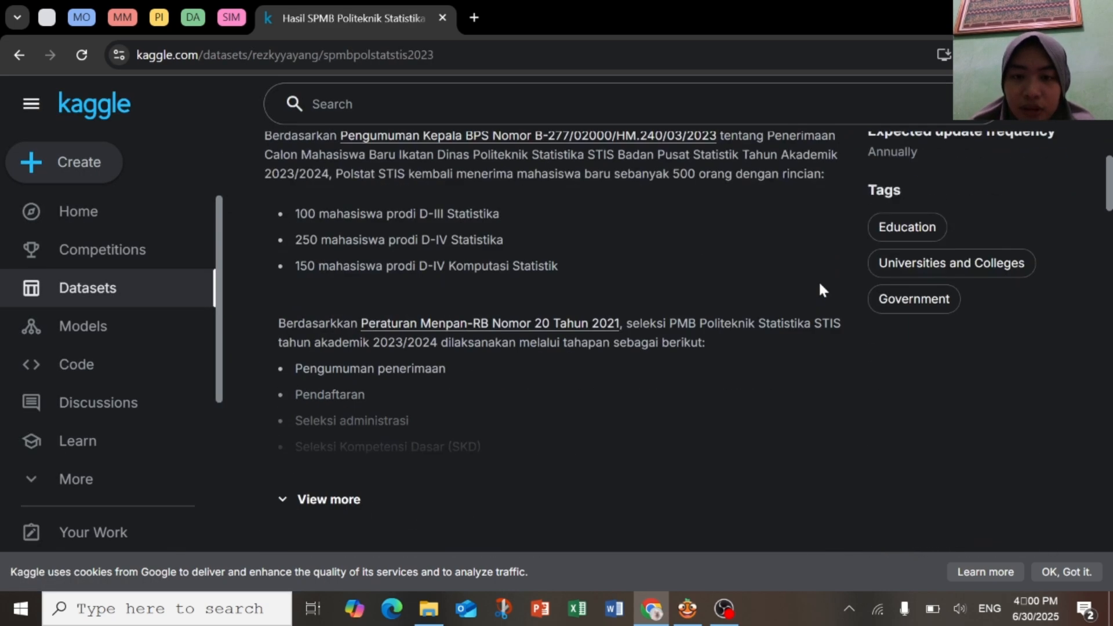
scroll(745, 295, down, 3)
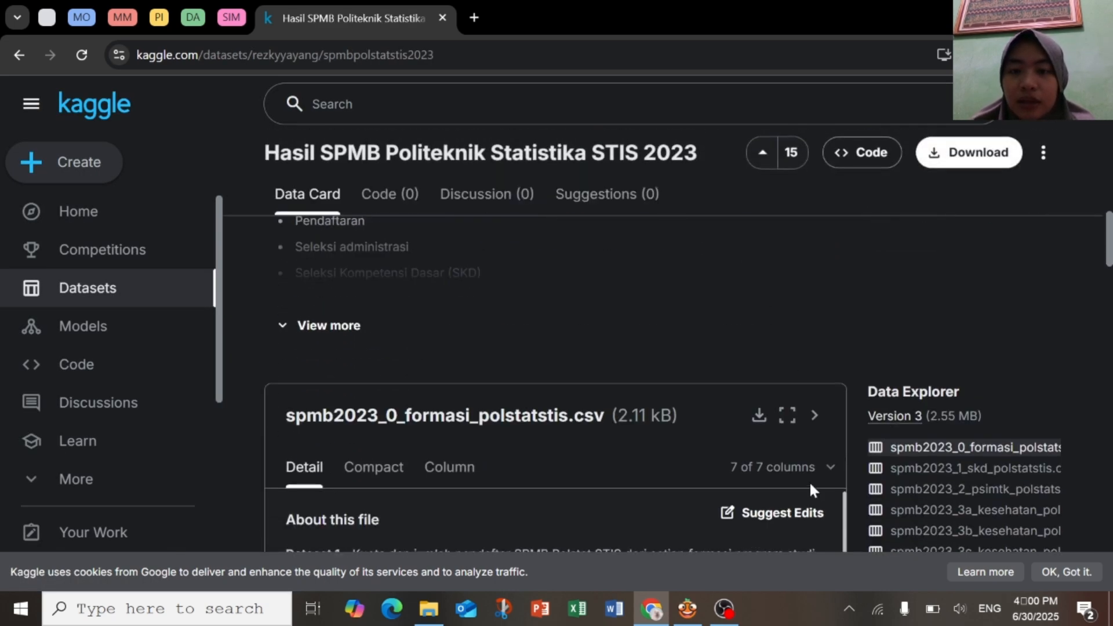
click(760, 415)
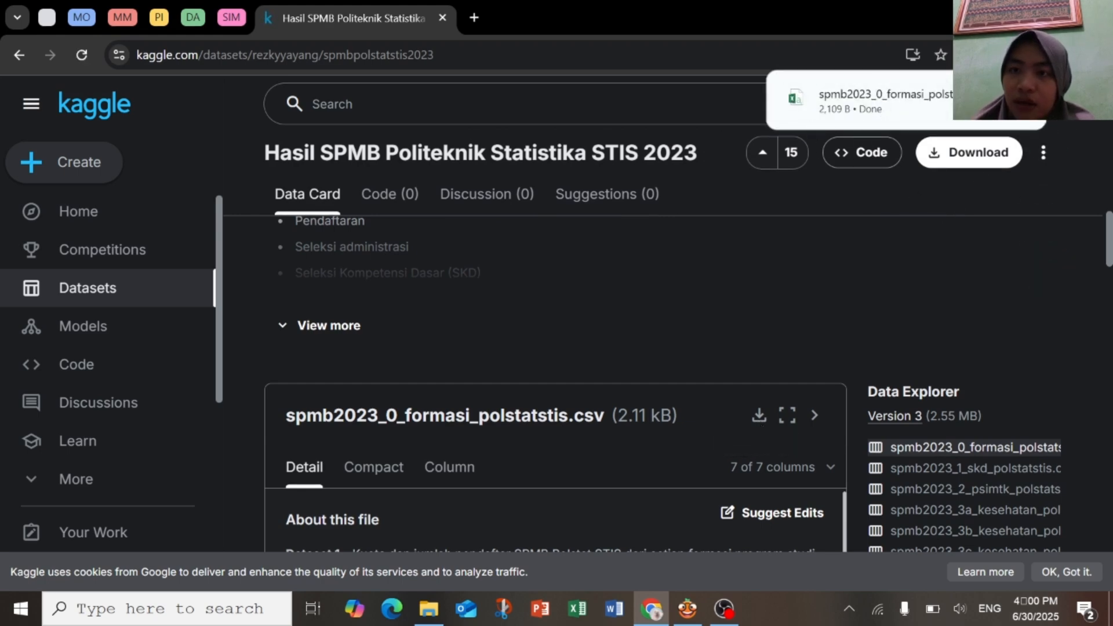
Switch to Orange, start a new workflow and place a File widget on the canvas.
click(688, 621)
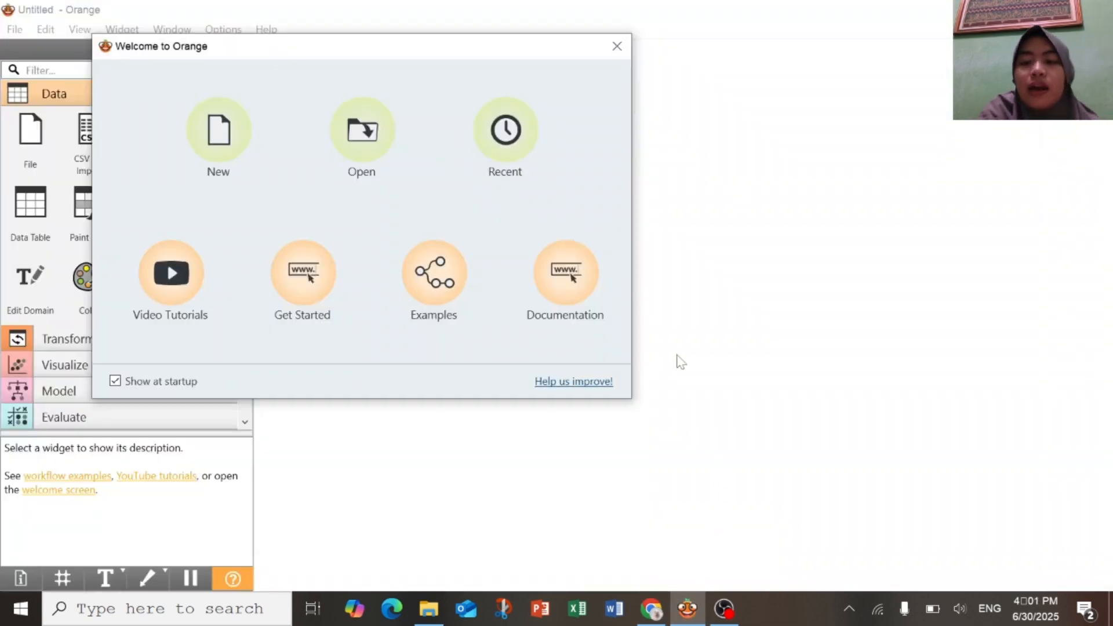
click(240, 148)
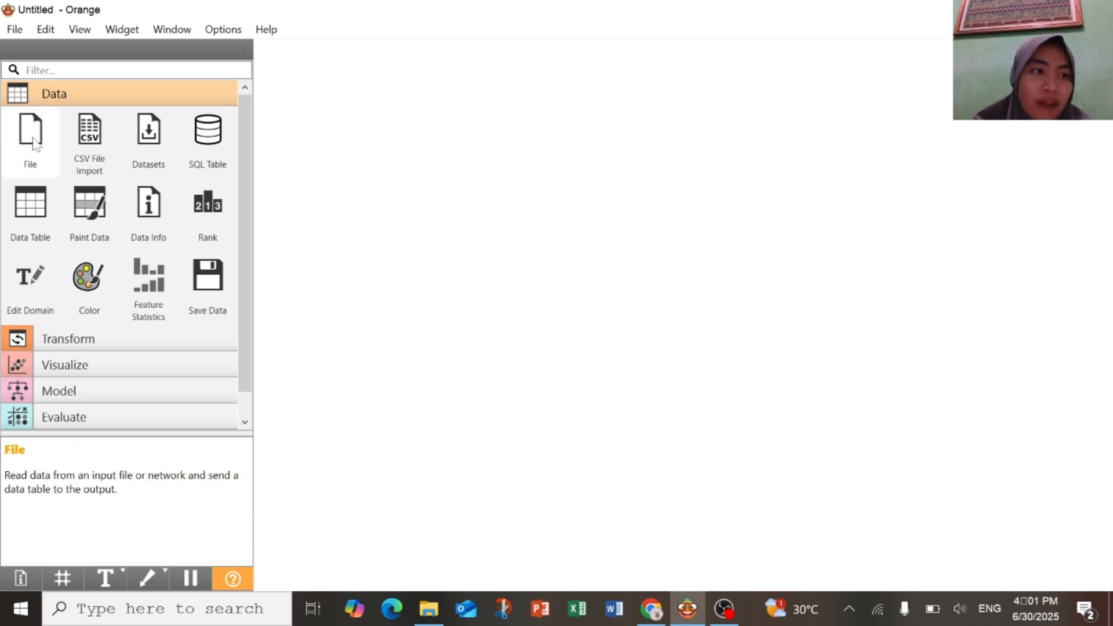
drag(33, 143, 318, 186)
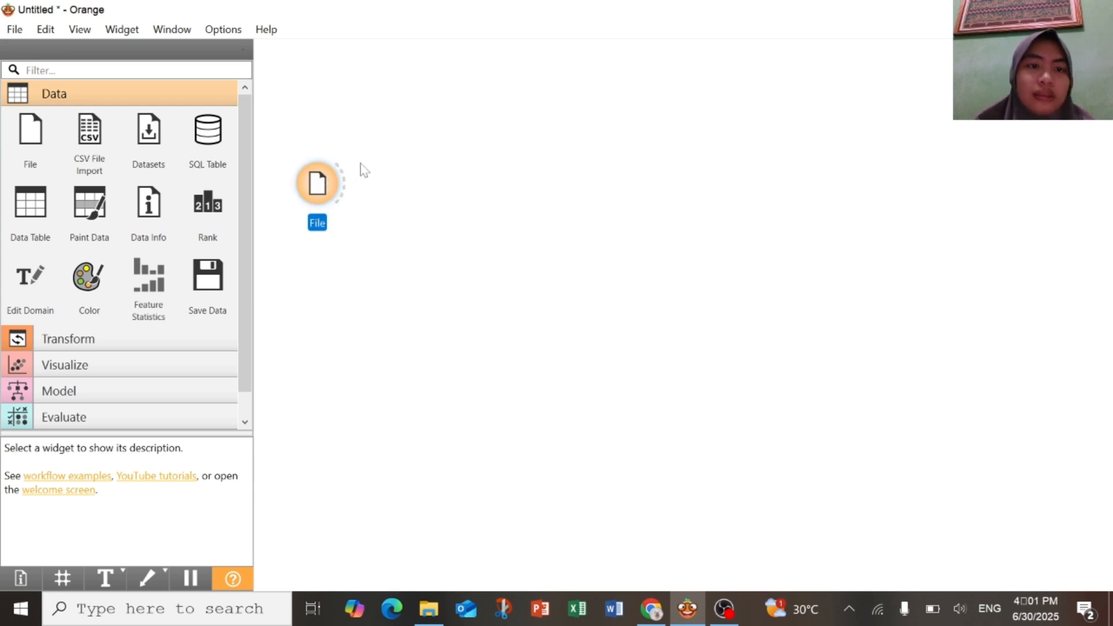
drag(329, 199, 361, 210)
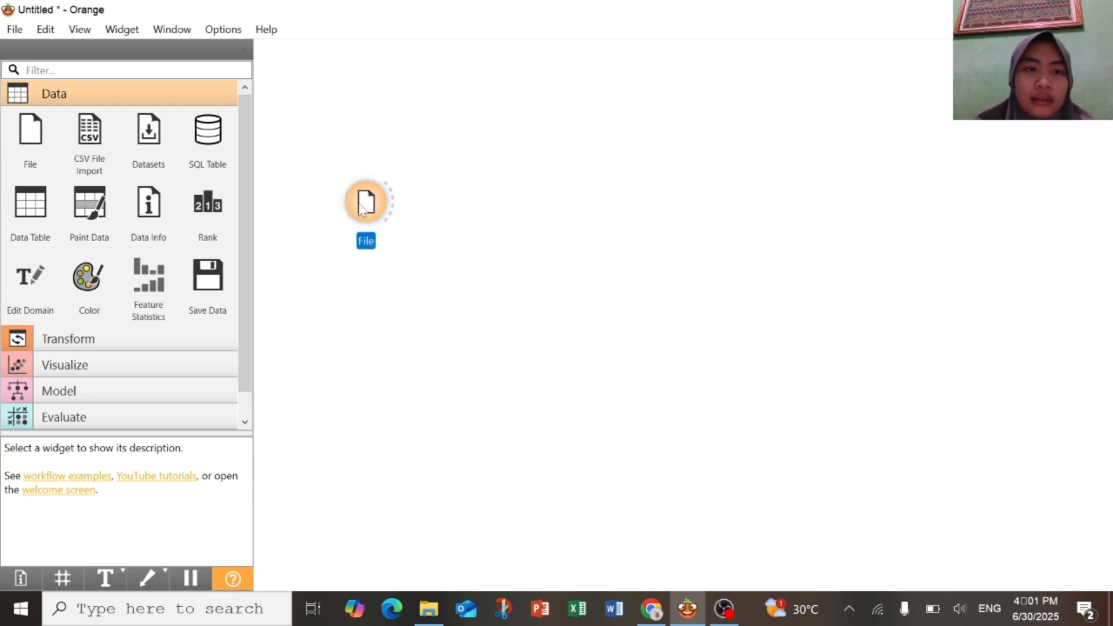
Load spmb2023_0_formasi_polstatstis.csv from Downloads into the File widget.
double_click(368, 203)
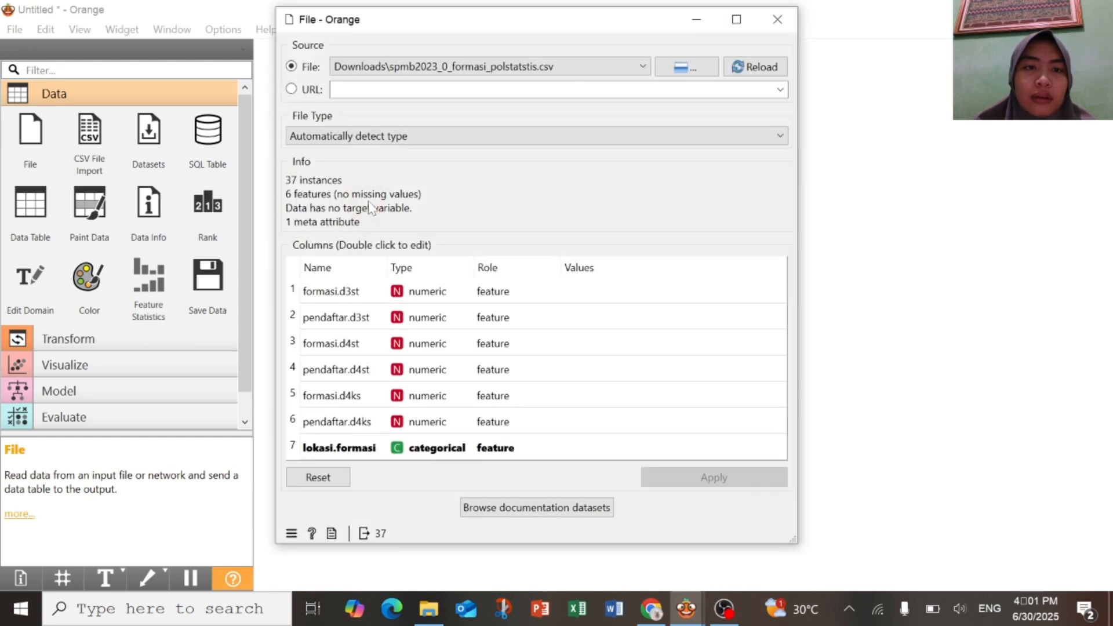
click(690, 70)
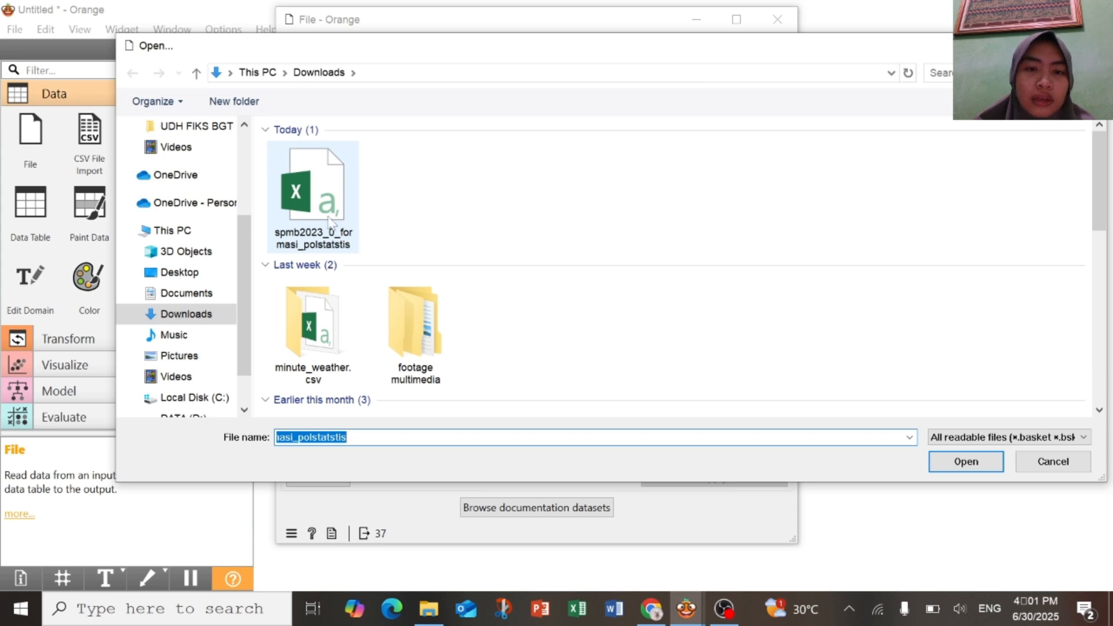
click(327, 219)
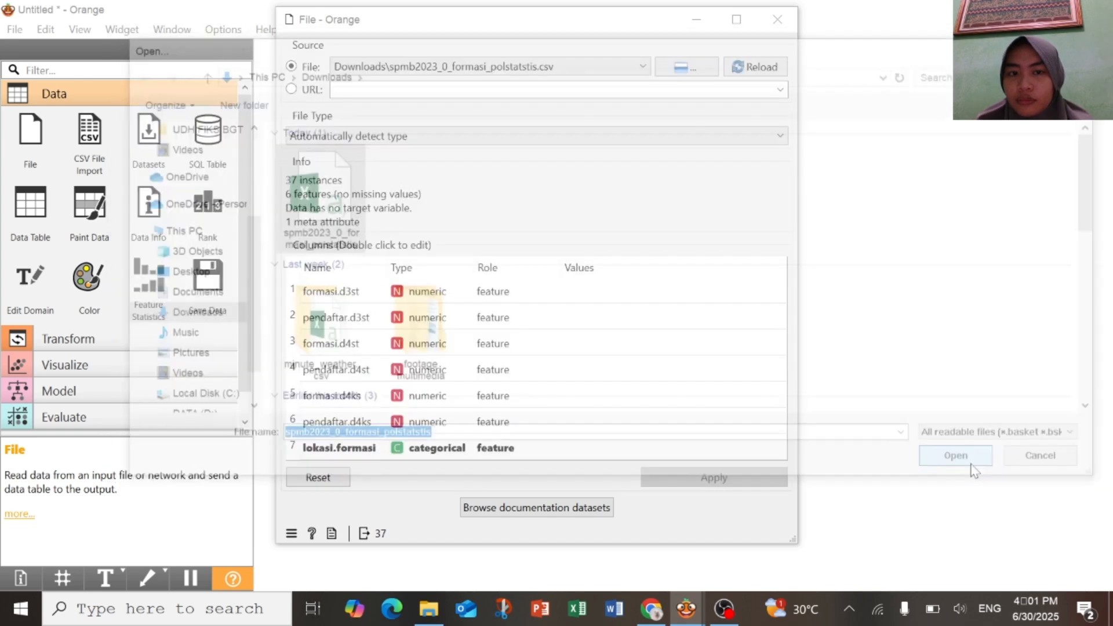
click(974, 464)
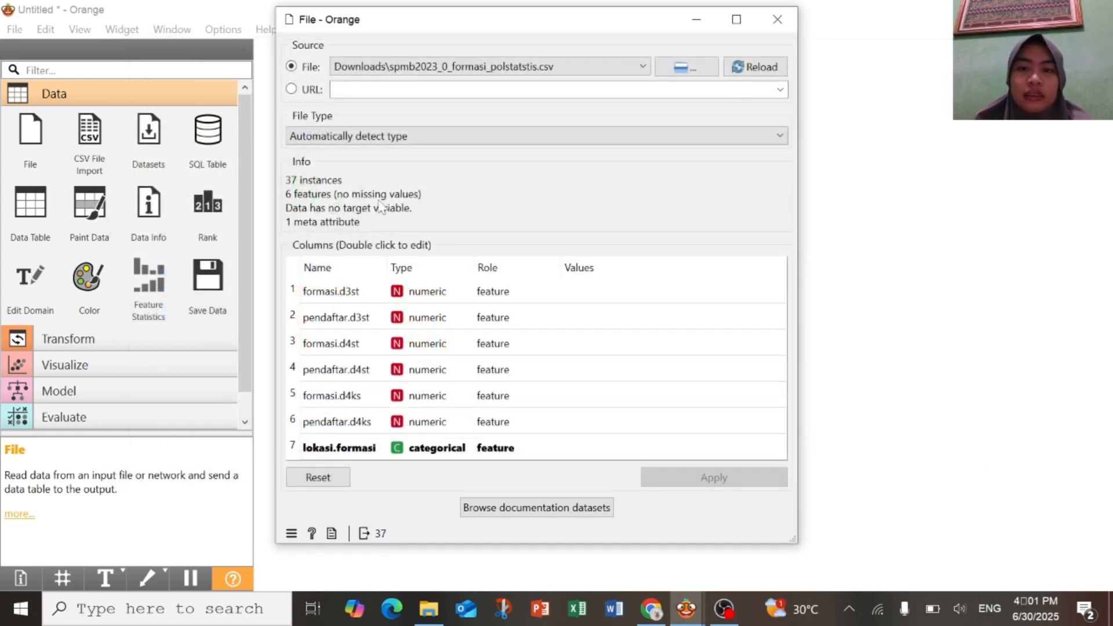
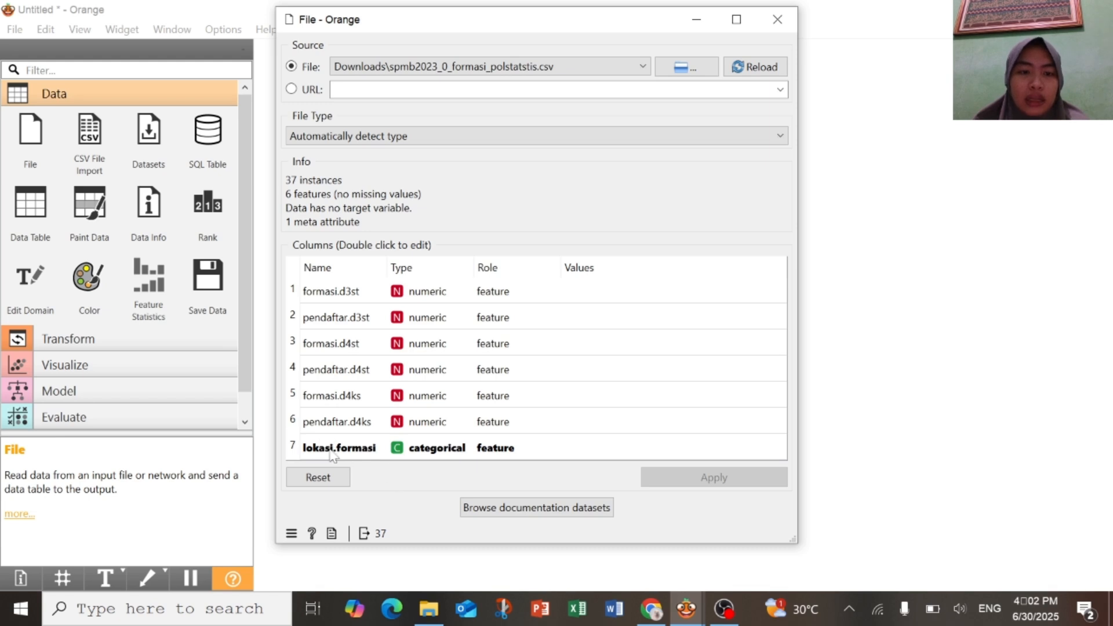
Set the lokasi.formasi column's type to categorical and its role to feature, apply the changes and close the File settings.
double_click(438, 448)
click(442, 486)
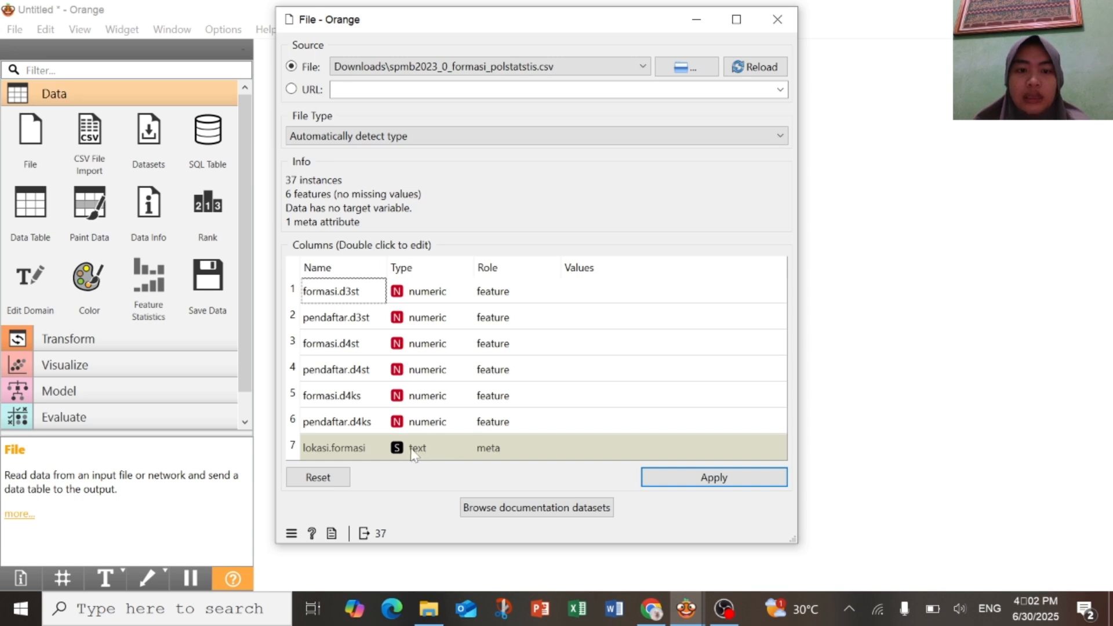
double_click(409, 448)
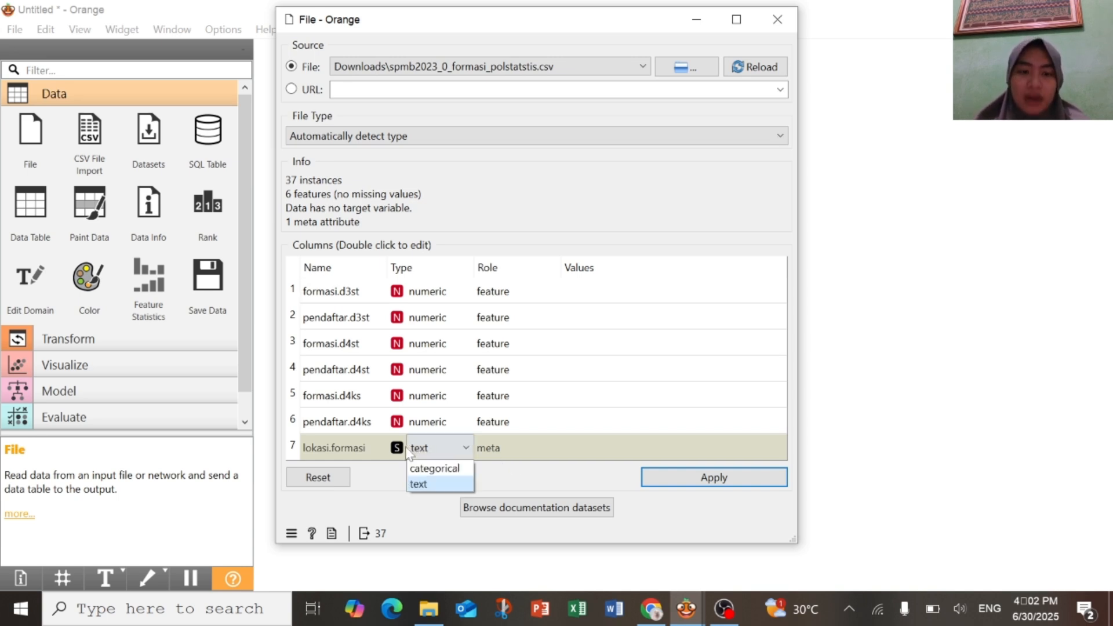
click(438, 466)
double_click(504, 451)
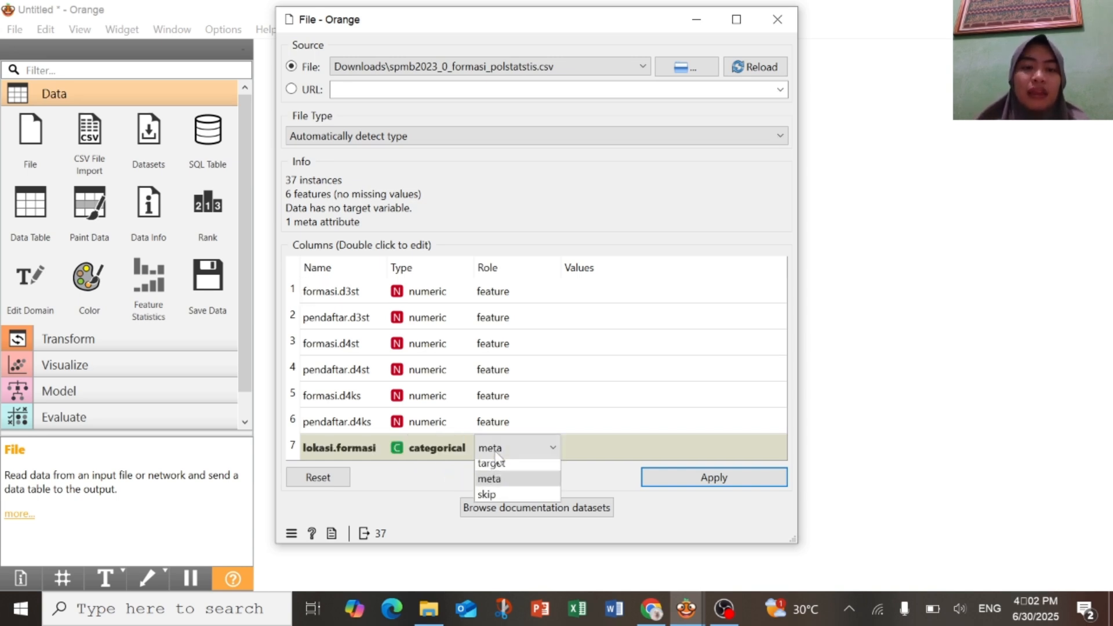
click(528, 471)
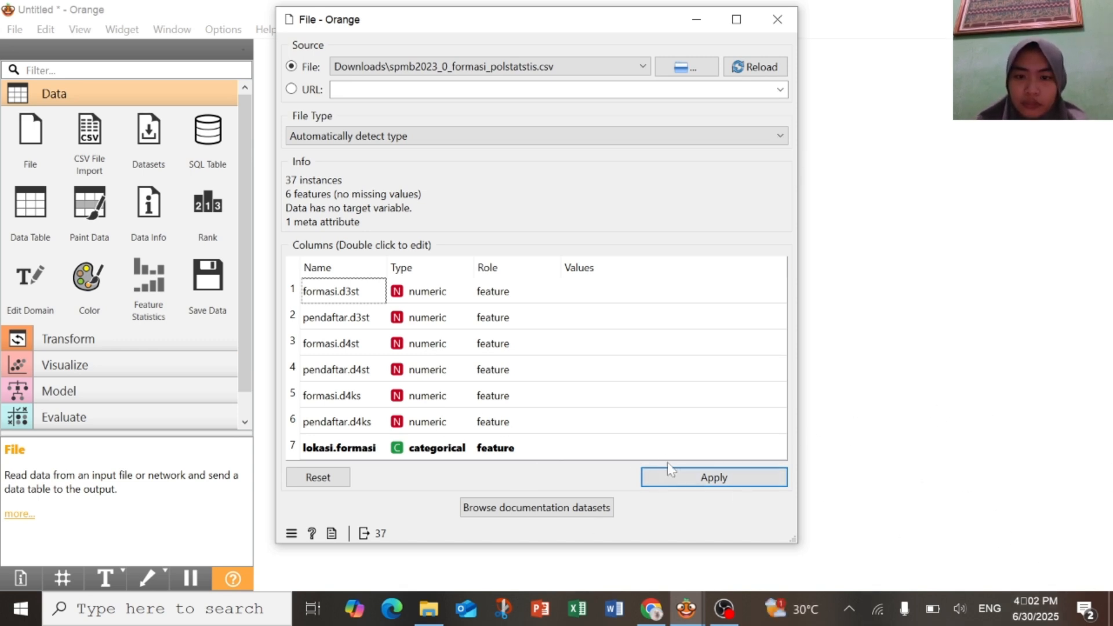
click(670, 477)
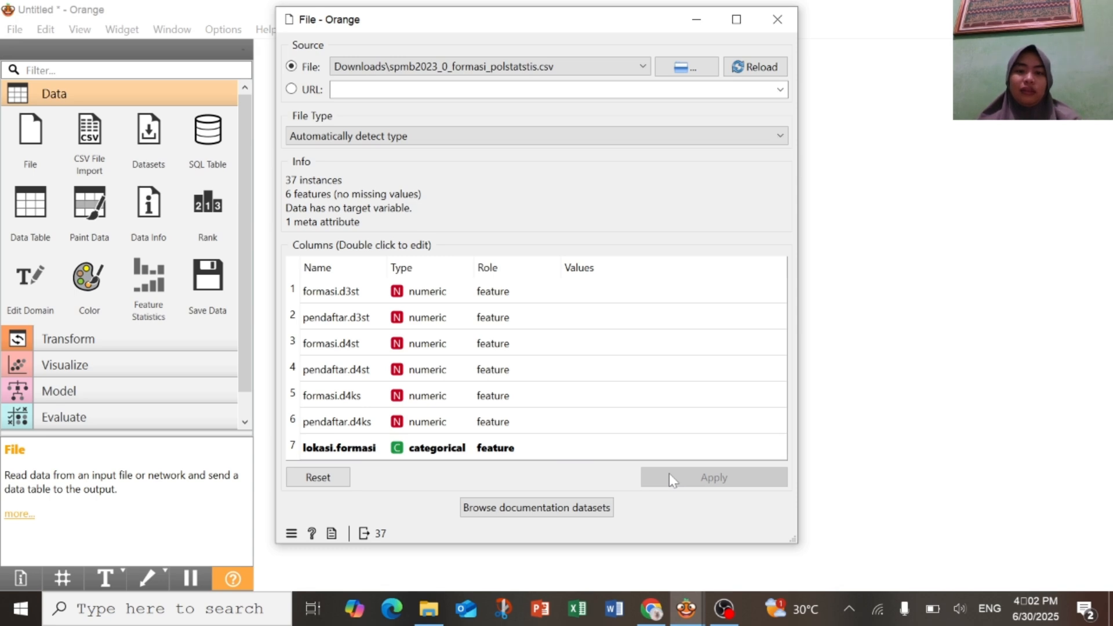
click(778, 21)
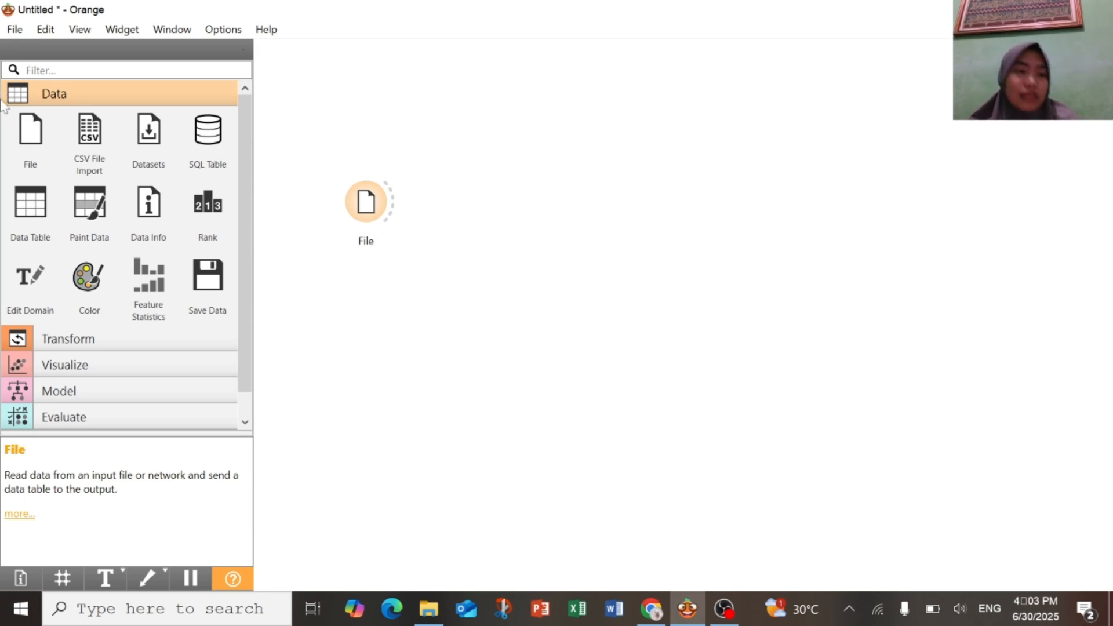
Add a Data Table widget linked to the File widget's output, above it on the canvas.
mouse_move(38, 220)
mouse_down()
mouse_move(417, 181)
mouse_move(22, 211)
mouse_up()
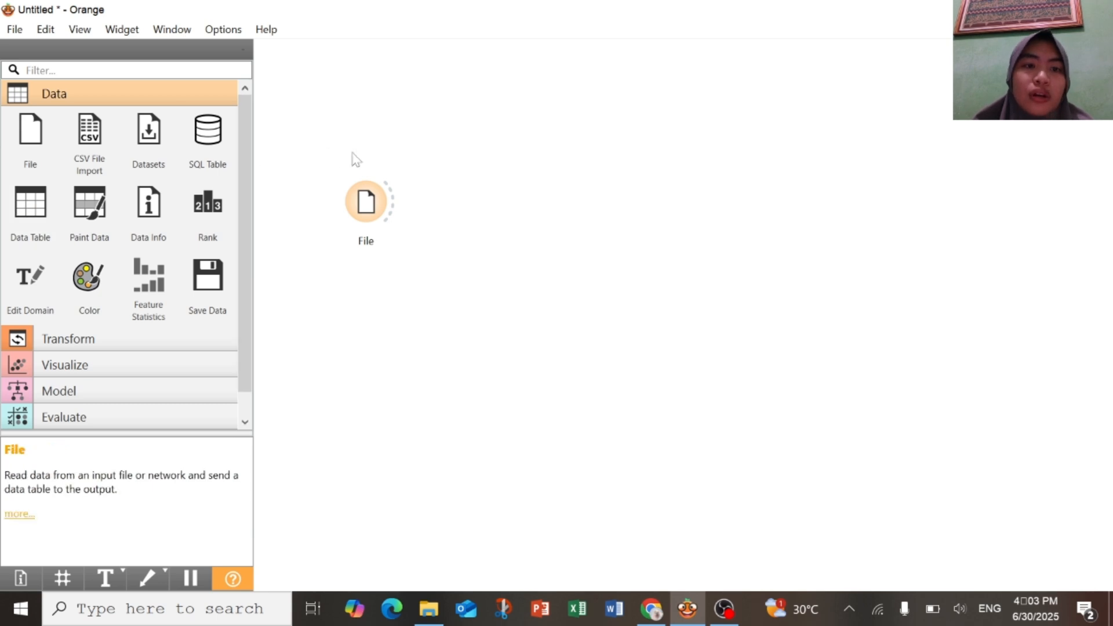
drag(392, 201, 426, 117)
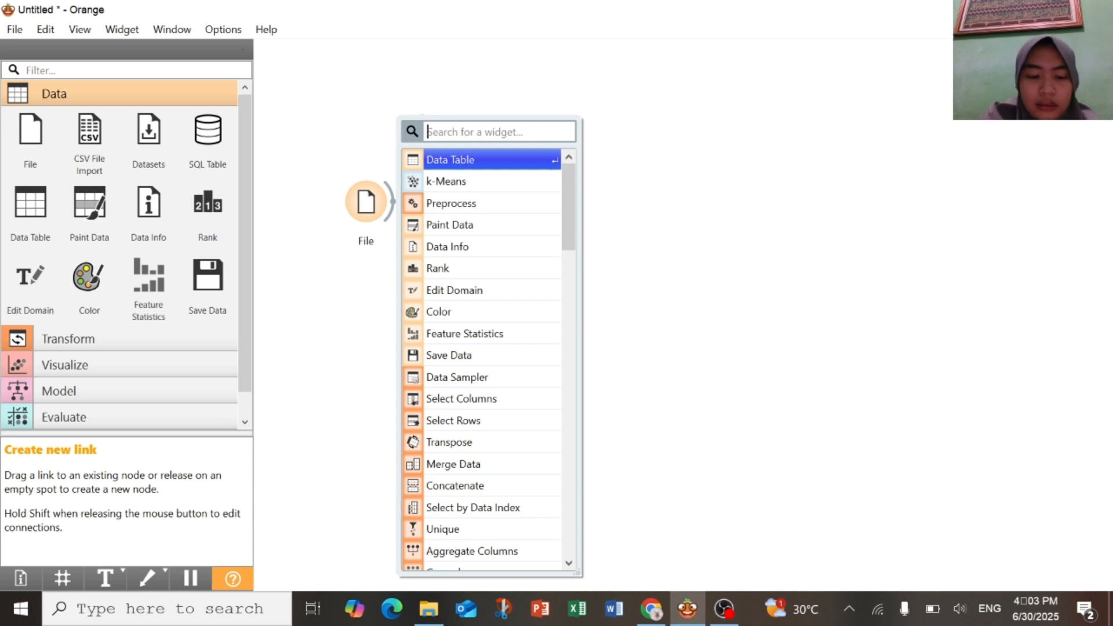
text(data ta)
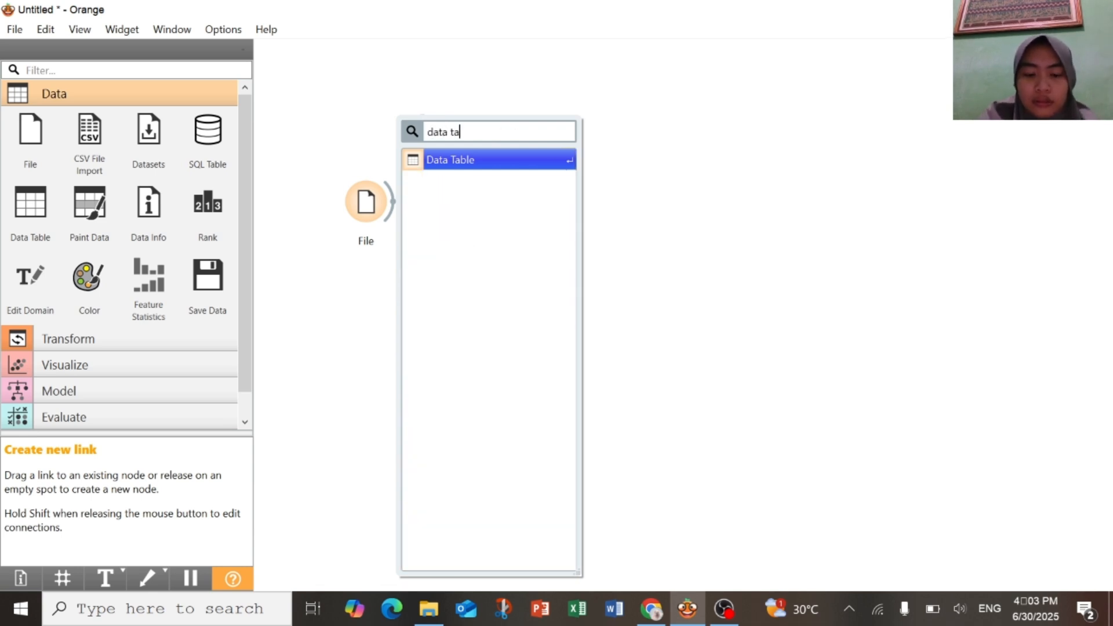
text(ble)
click(490, 161)
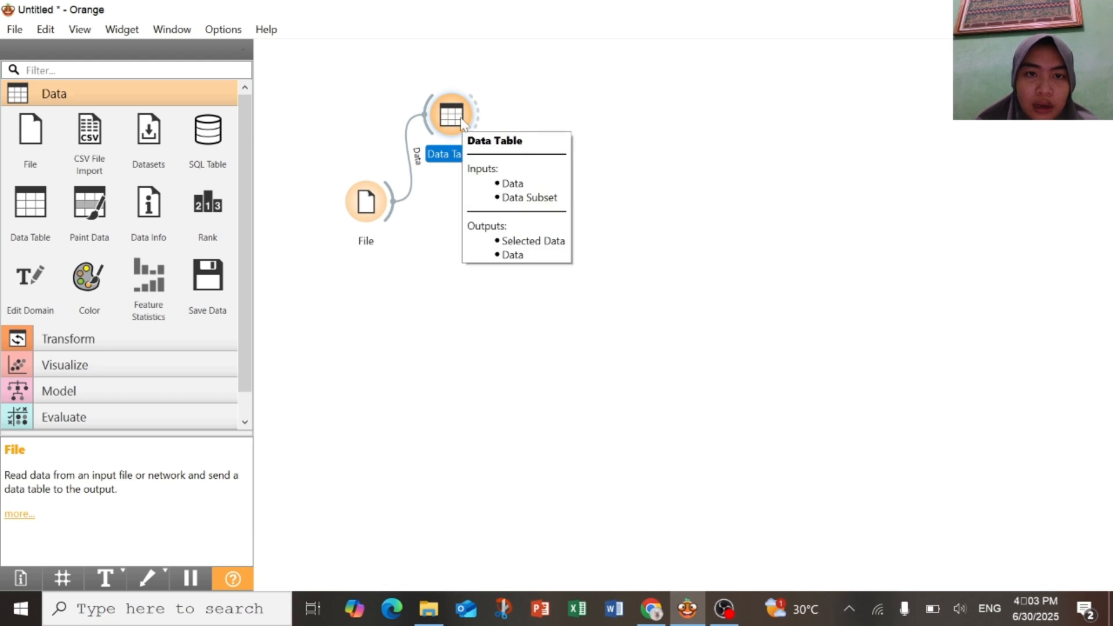
Open the Data Table, examine the admissions dataset's columns and rows across to lokasi.formasi, and close it.
double_click(462, 123)
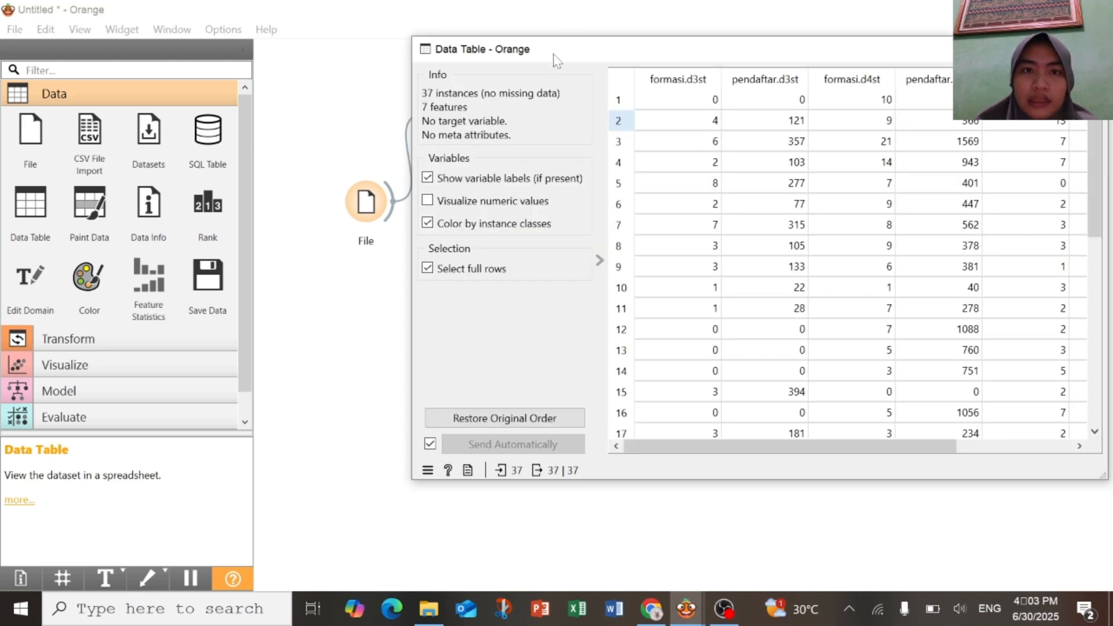
drag(557, 49, 322, 50)
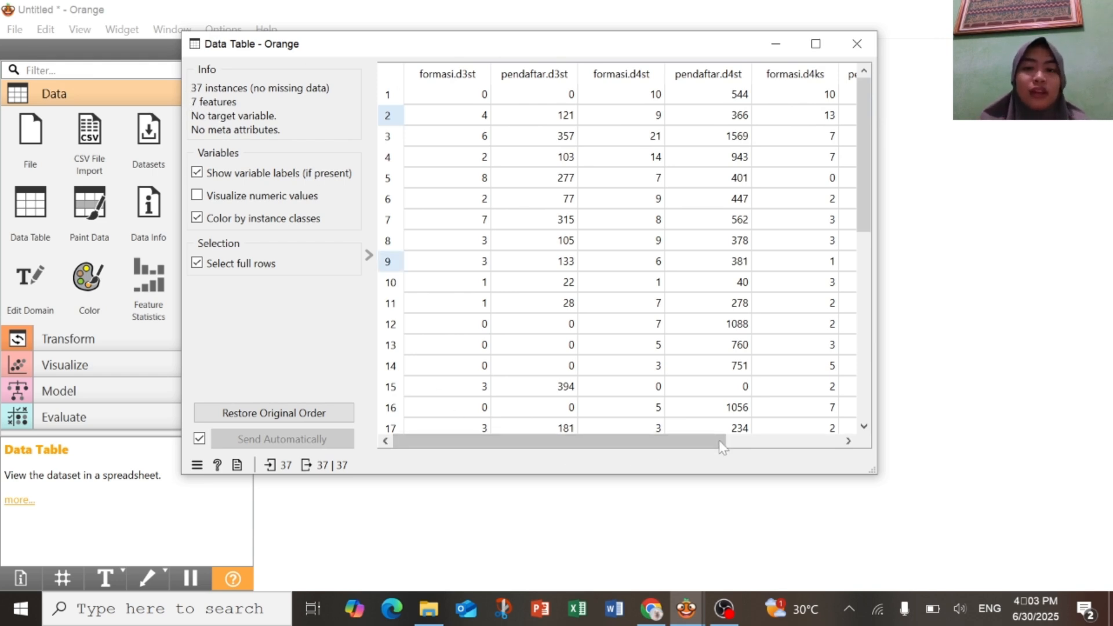
drag(679, 446, 823, 443)
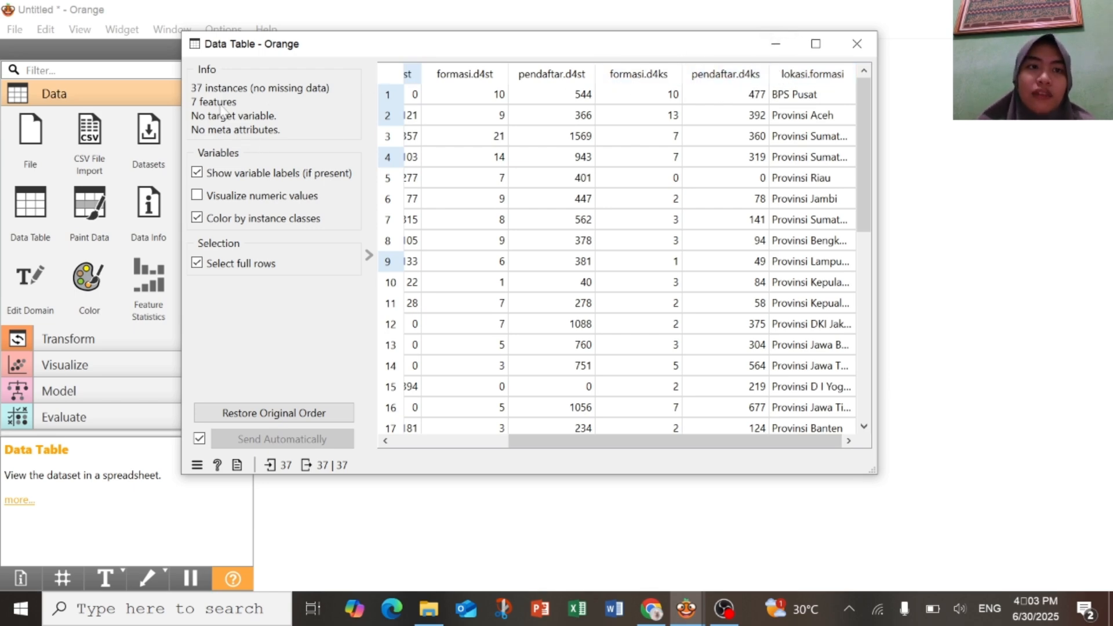
click(856, 44)
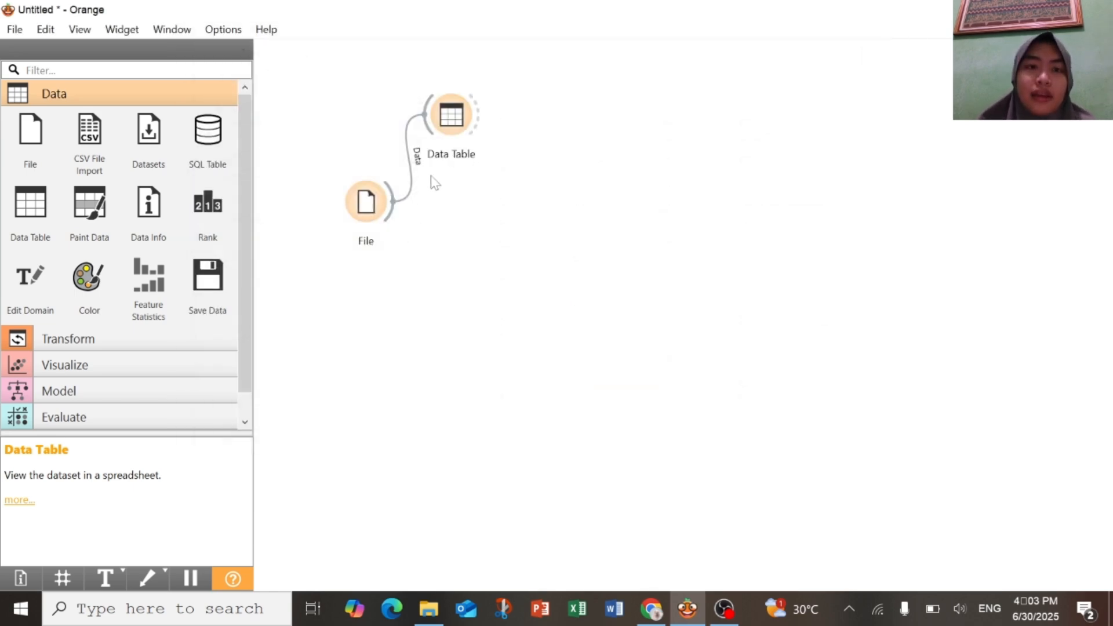
double_click(451, 114)
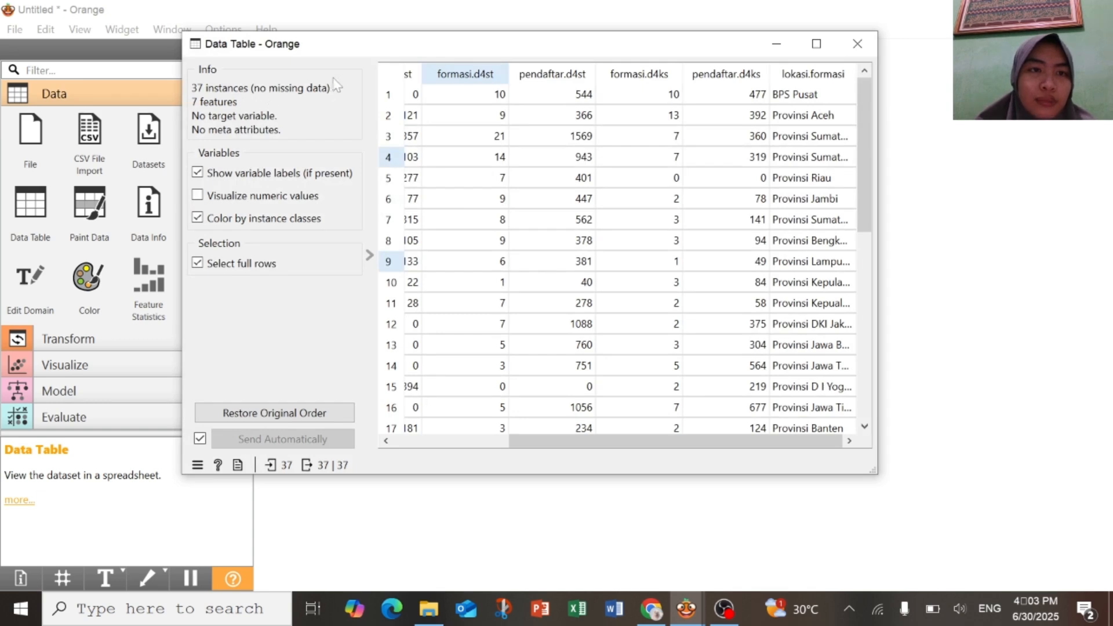
drag(667, 442, 603, 448)
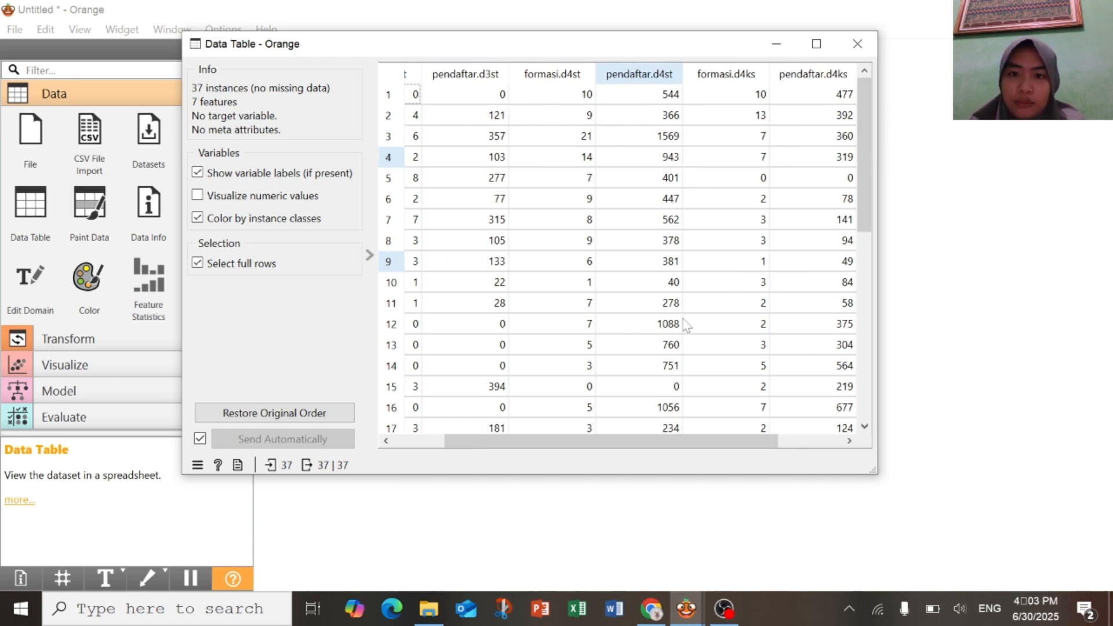
scroll(686, 324, down, 1)
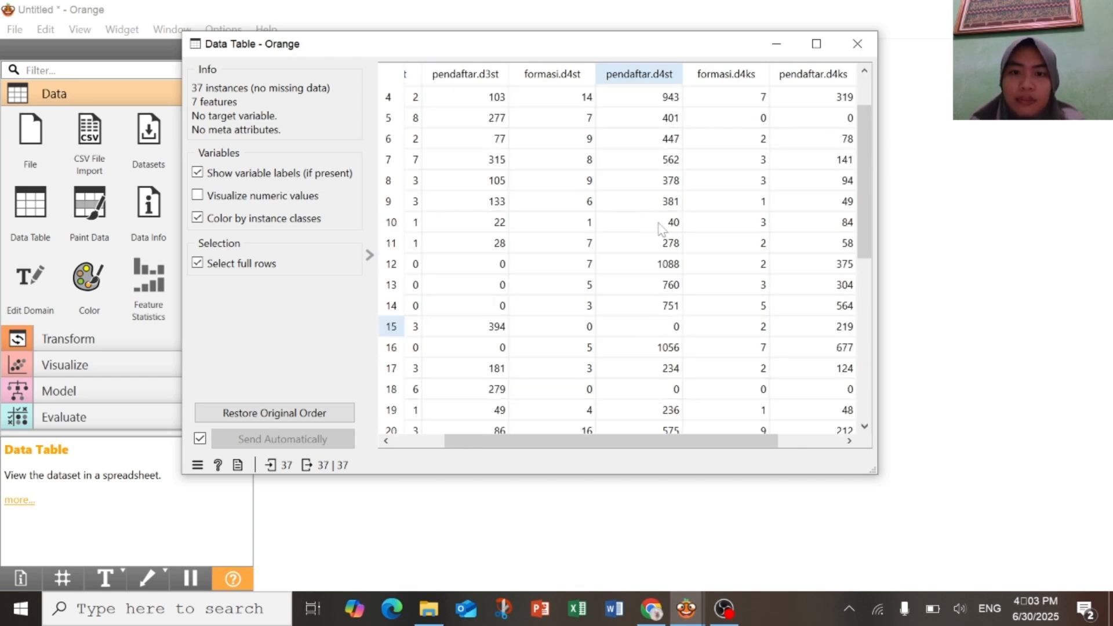
click(857, 51)
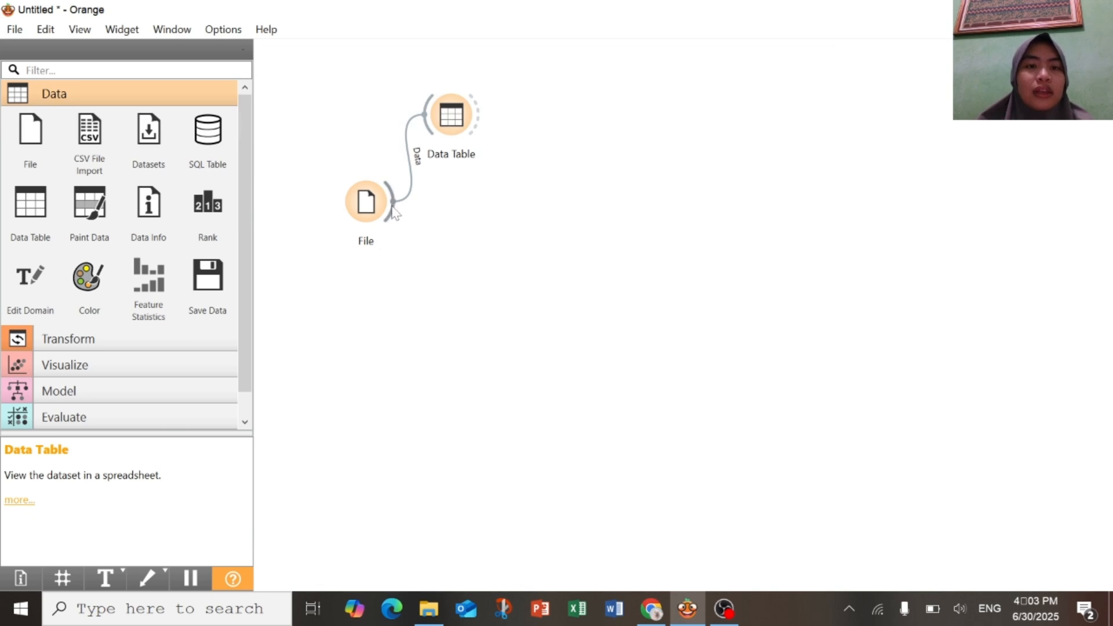
Add a k-Means widget linked to the File widget's output, below the Data Table on the canvas.
mouse_move(390, 215)
mouse_down()
mouse_move(416, 303)
mouse_move(401, 205)
mouse_up()
click(124, 90)
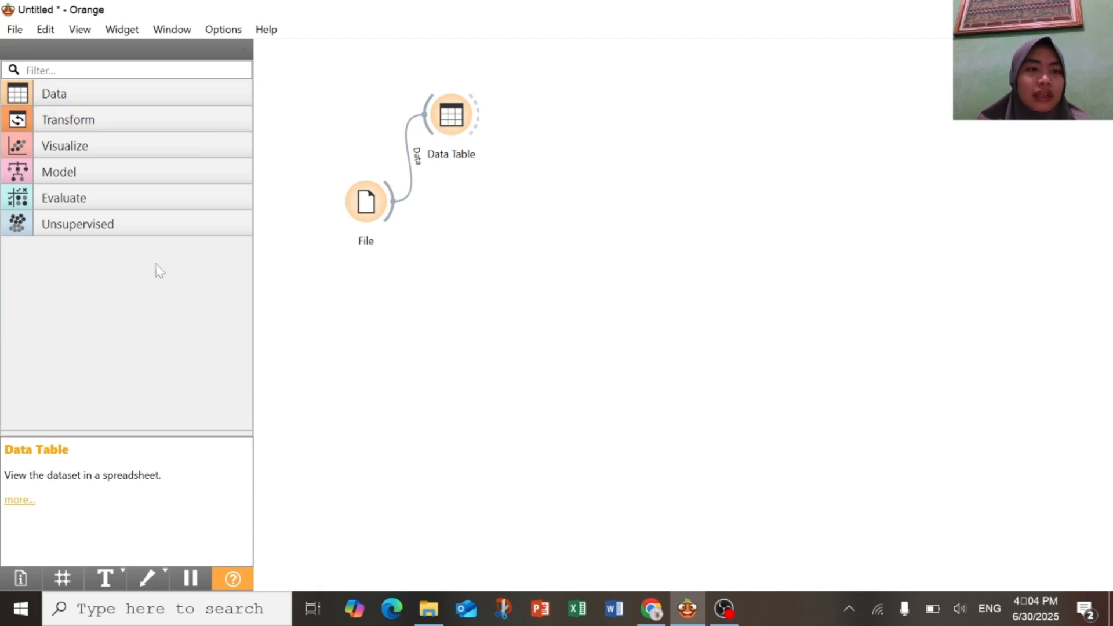
click(128, 226)
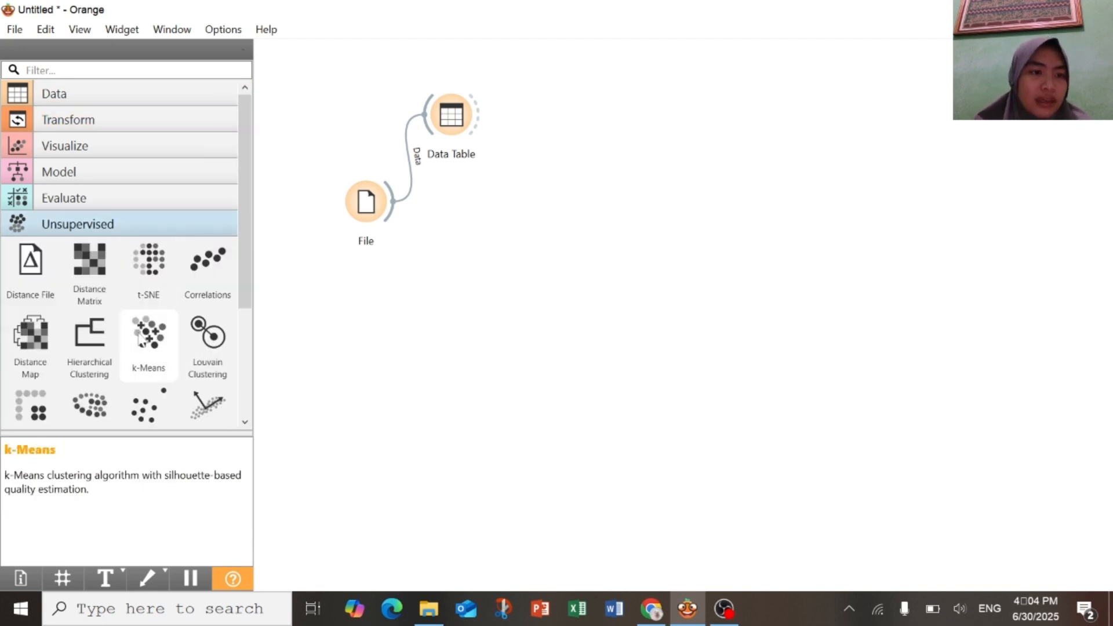
drag(397, 216, 432, 315)
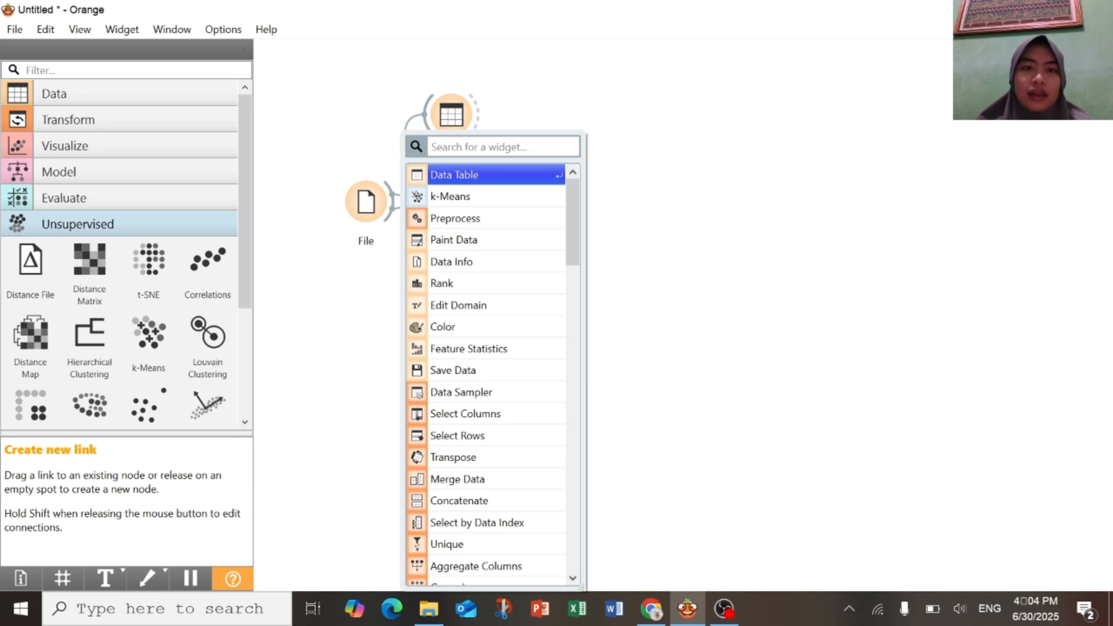
text(k mean)
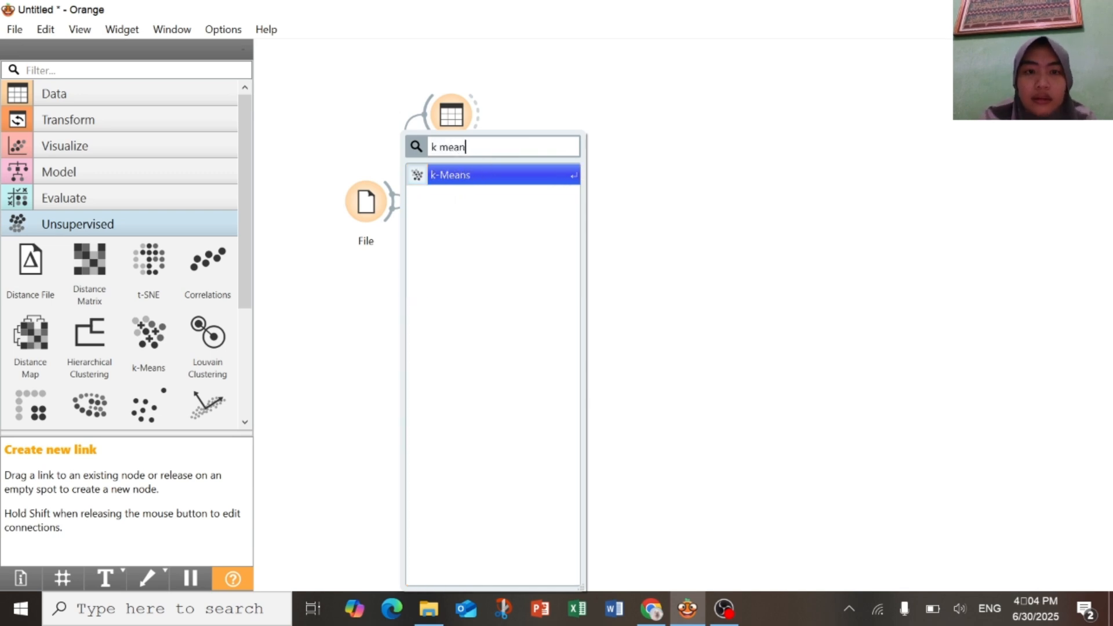
click(497, 175)
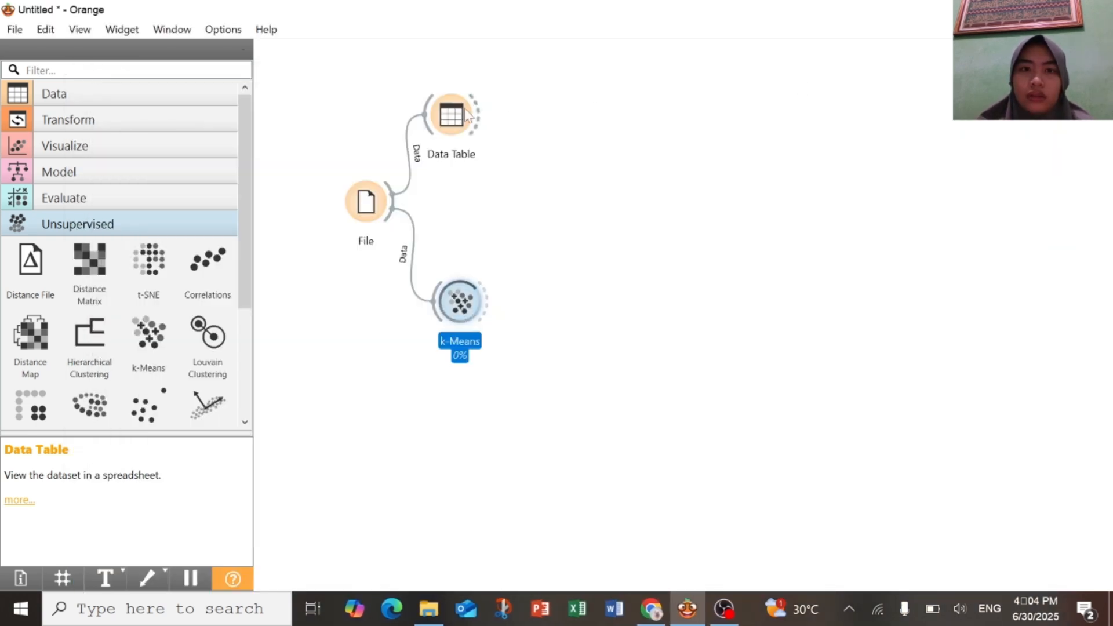
Nudge the Data Table widget up and to the right, and review the k-Means clustering settings.
drag(467, 113, 485, 99)
double_click(462, 303)
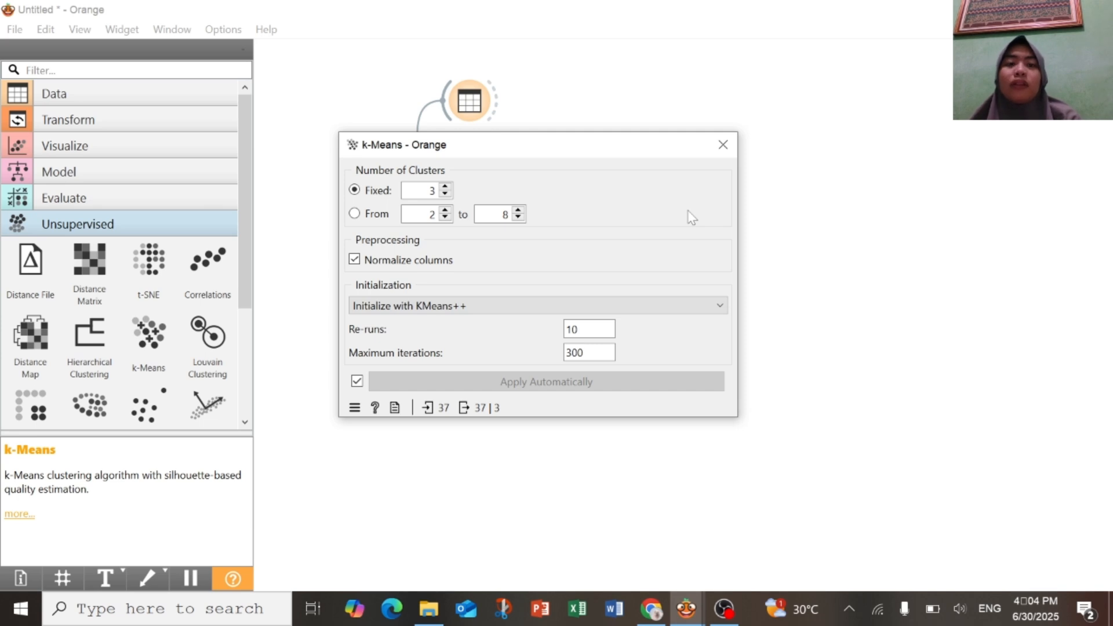
click(722, 147)
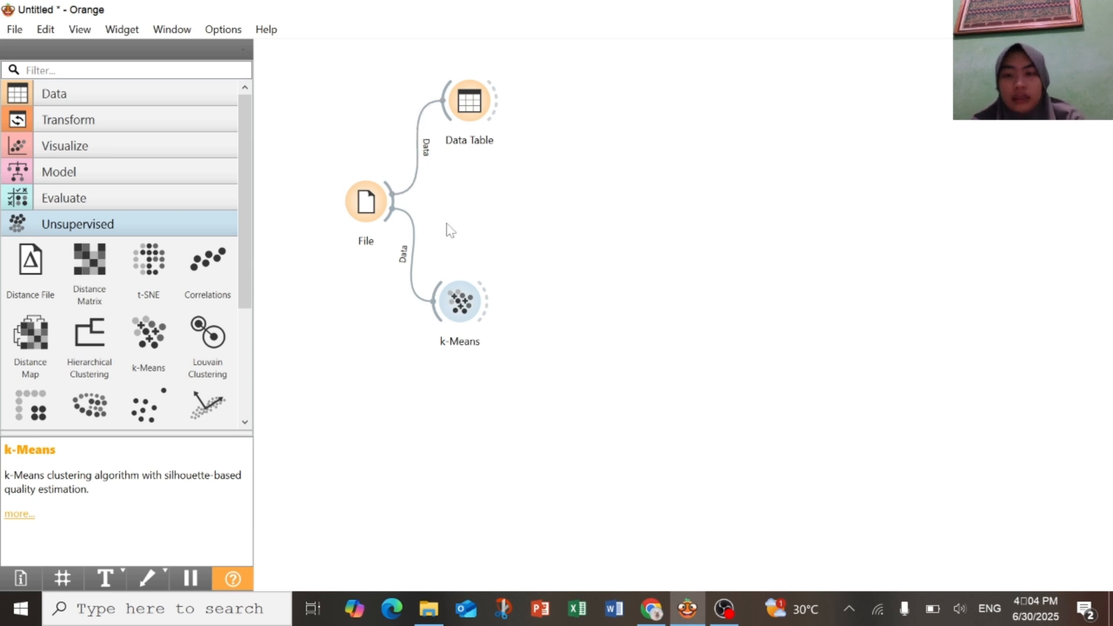
Add a Scatter Plot widget linked to the k-Means output and place it above and to the right of k-Means.
click(110, 226)
click(119, 152)
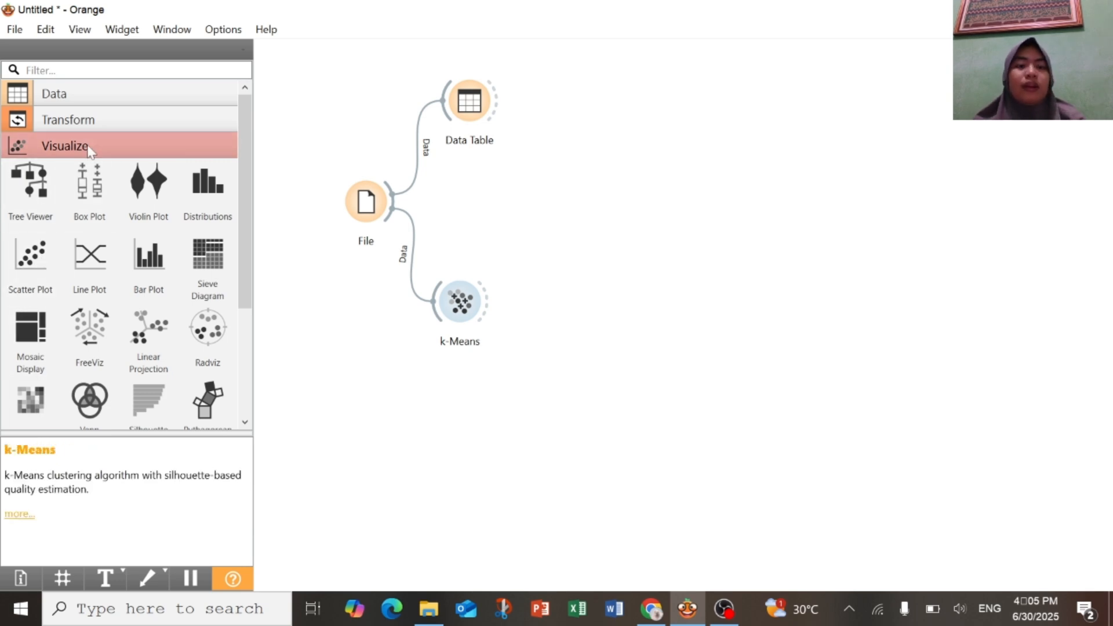
click(64, 145)
drag(489, 308, 505, 203)
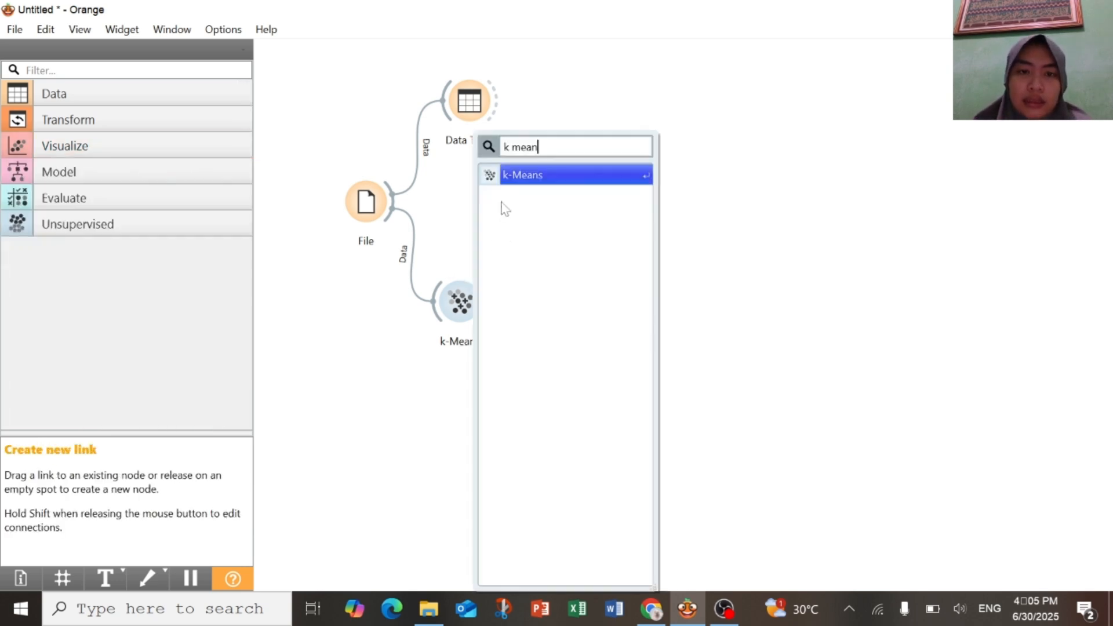
key(Up)
text(sca)
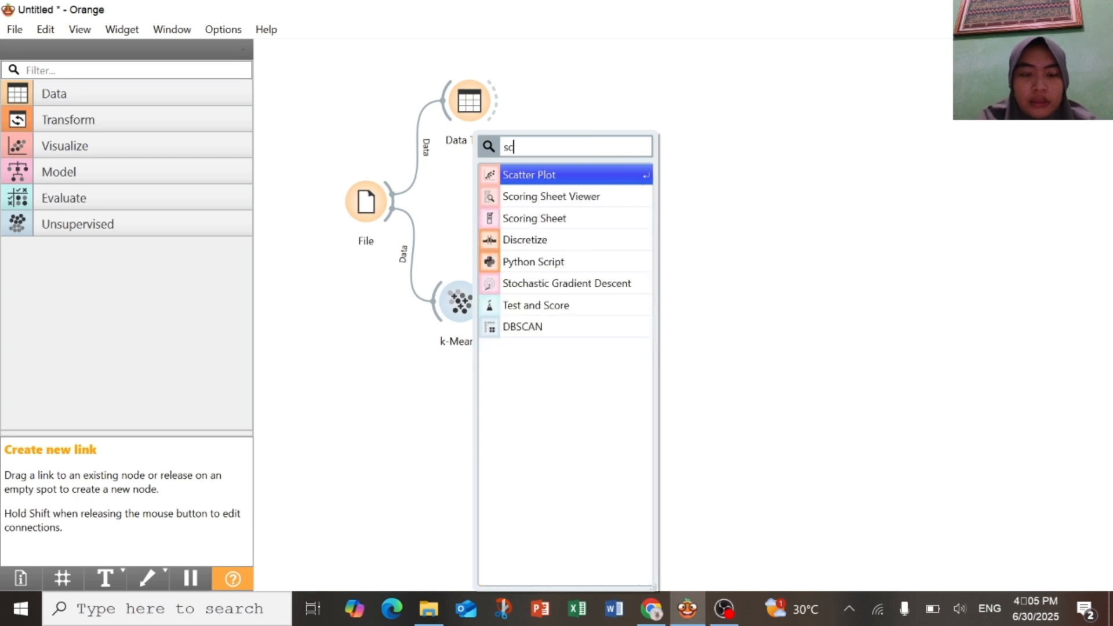
click(577, 188)
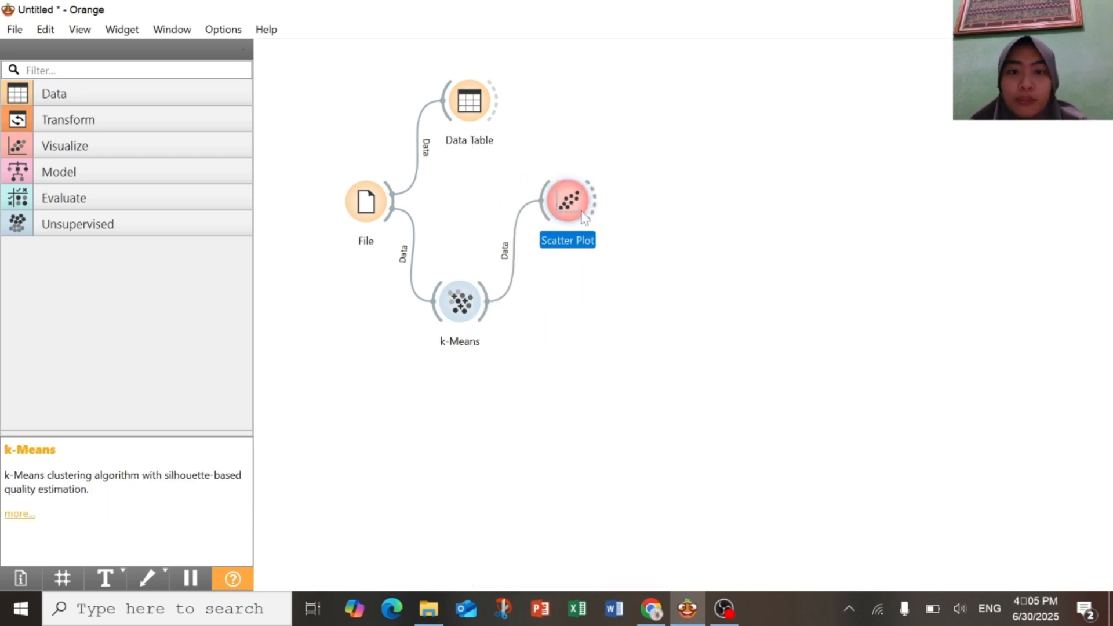
drag(568, 220, 570, 233)
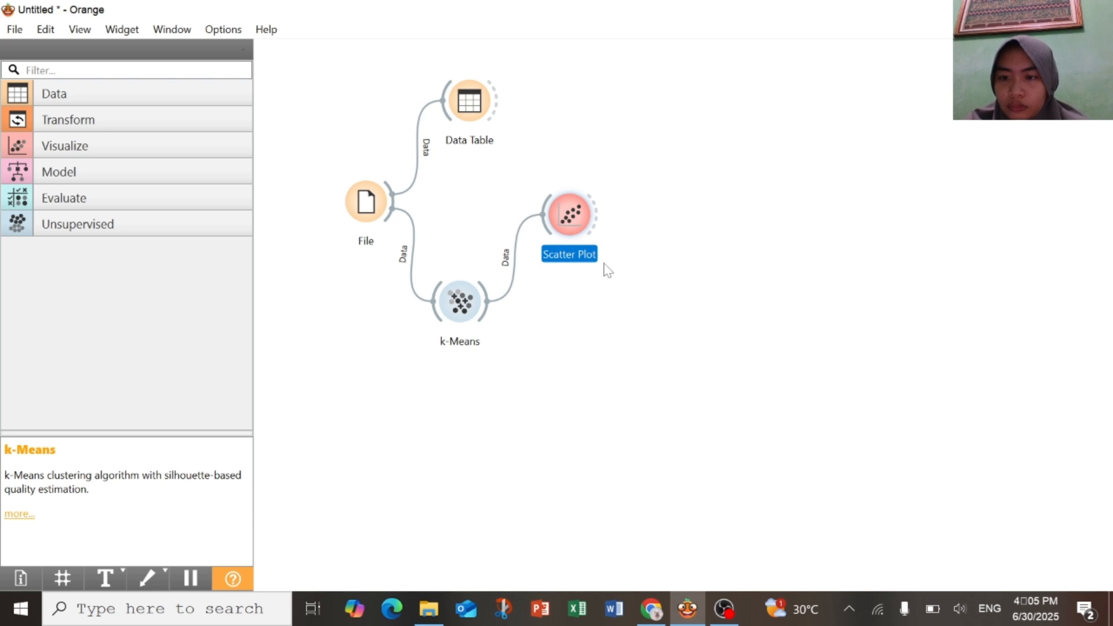
Open the Scatter Plot and check which variables are available for its x-axis.
double_click(573, 217)
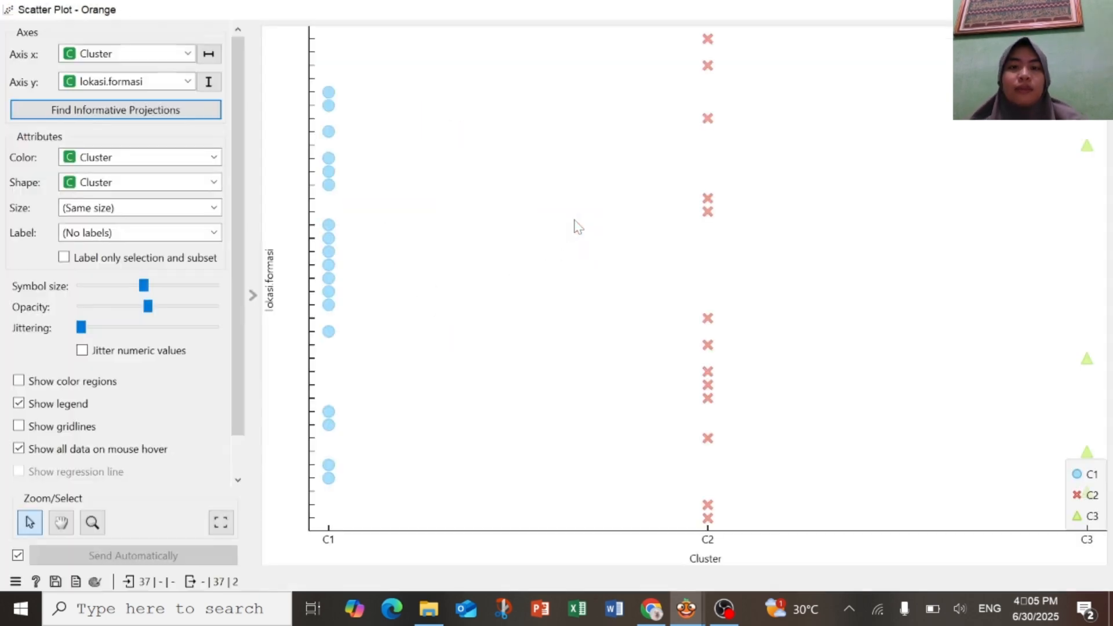
click(188, 53)
click(192, 54)
click(191, 54)
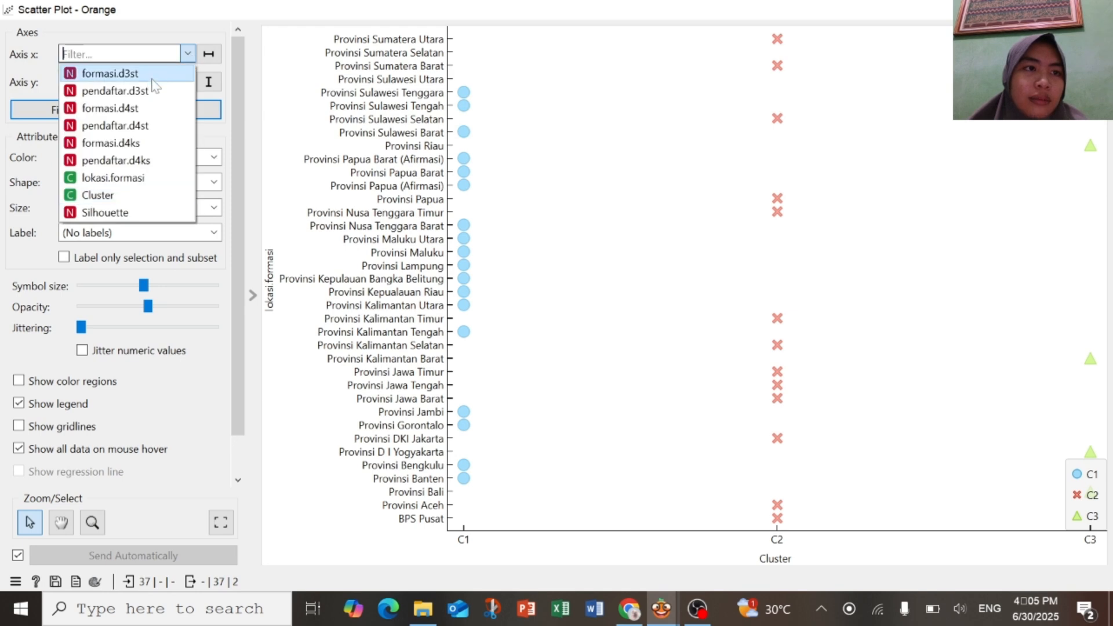
click(177, 53)
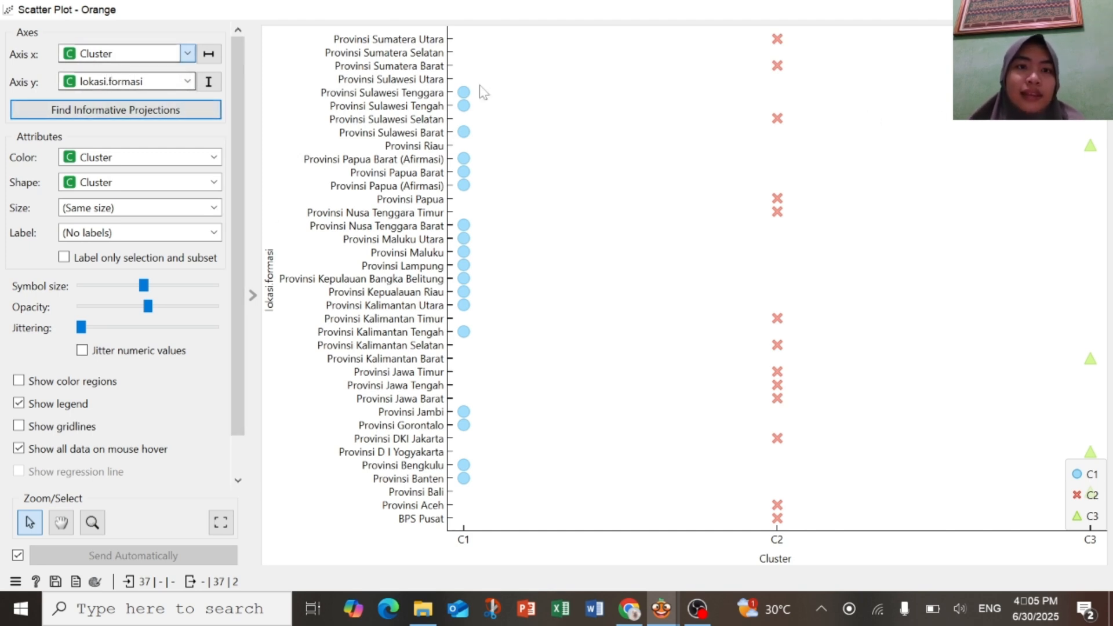
Try the scatter plot with lokasi.formasi on the x-axis and Cluster on the y-axis.
click(188, 54)
click(161, 178)
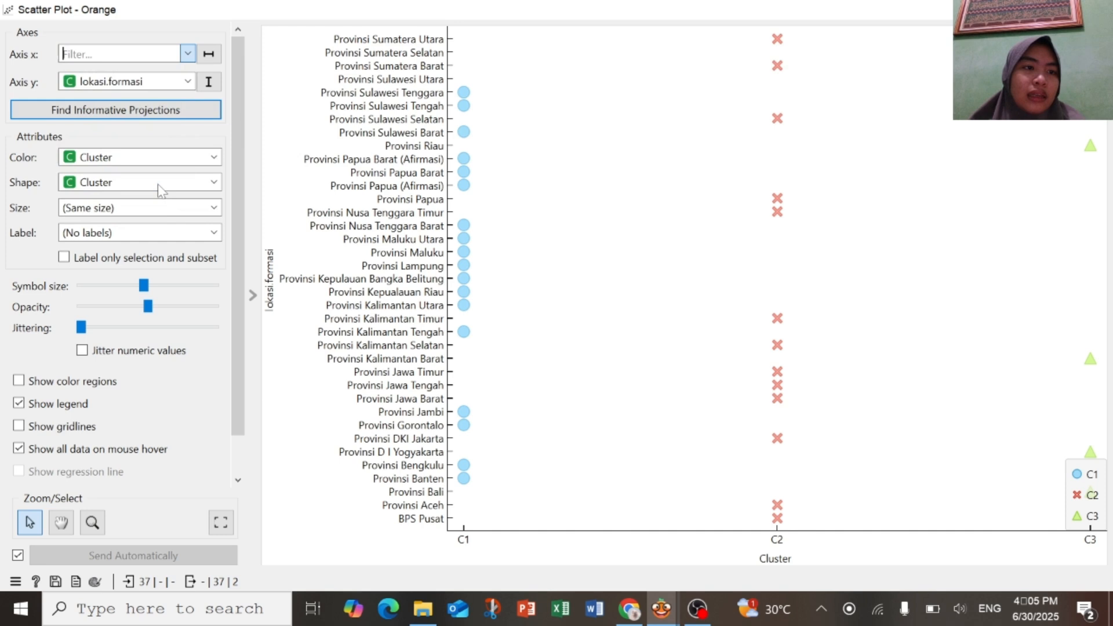
click(188, 83)
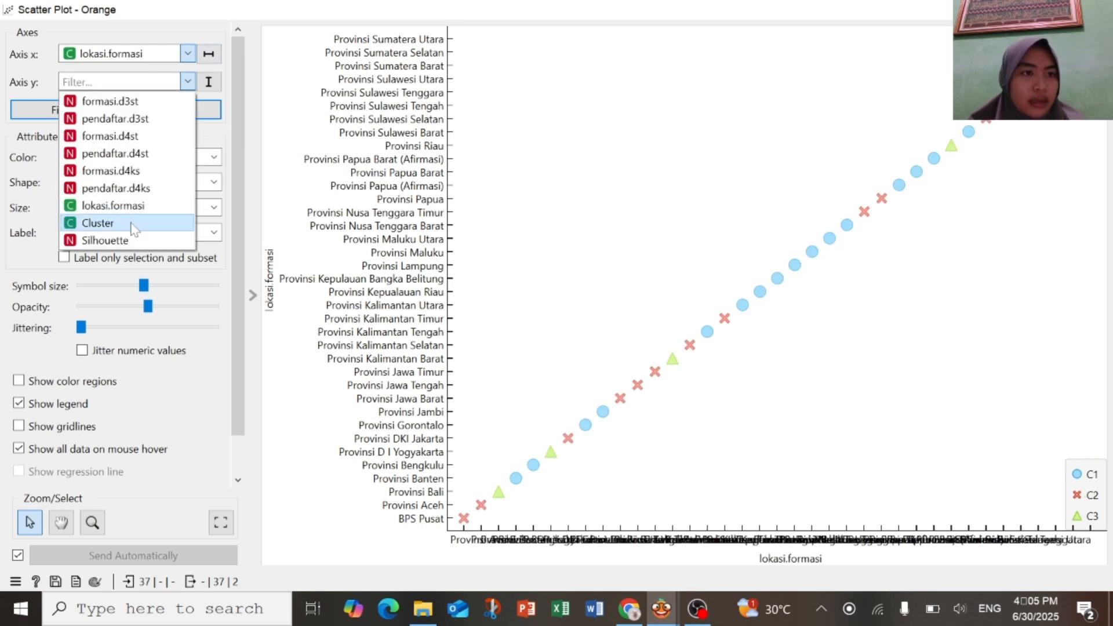
click(133, 225)
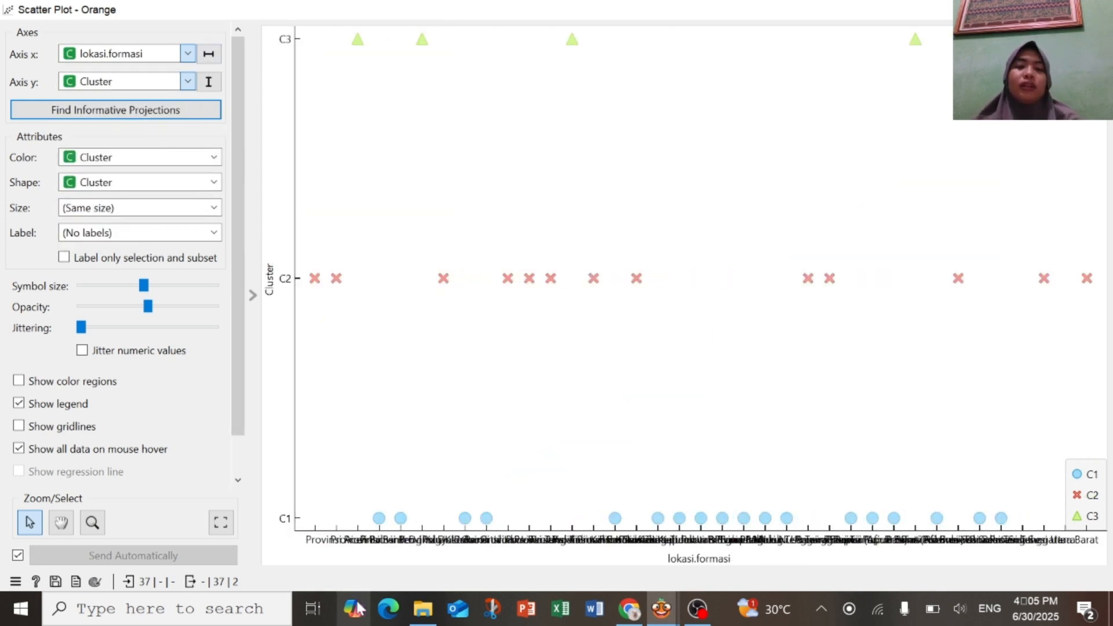
Set the scatter plot's x-axis to Cluster and its y-axis to lokasi.formasi.
click(134, 54)
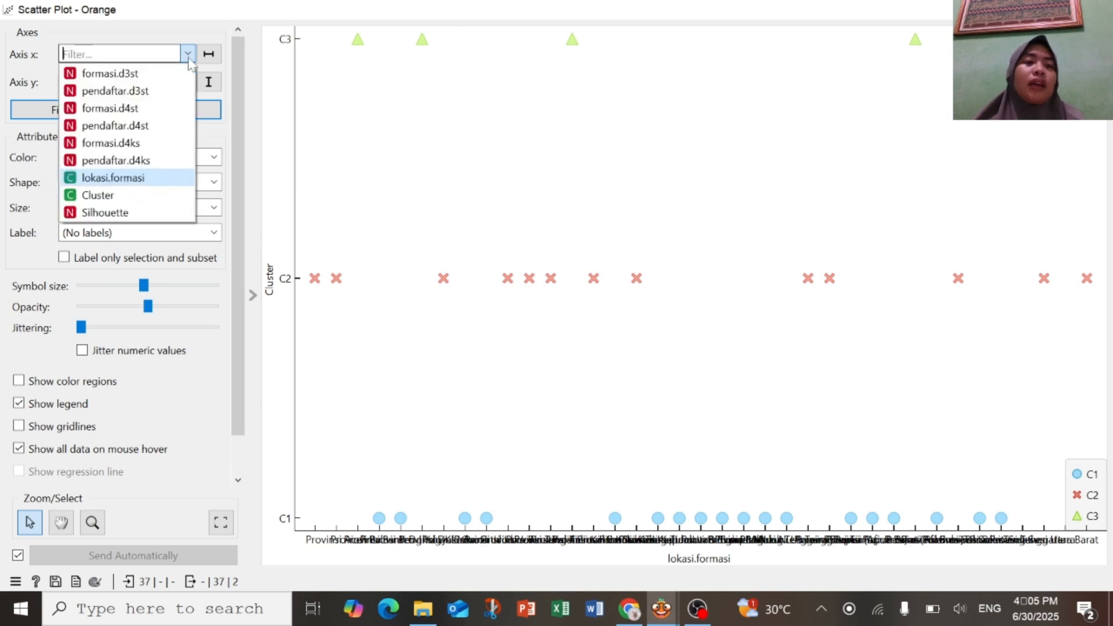
click(133, 197)
click(134, 81)
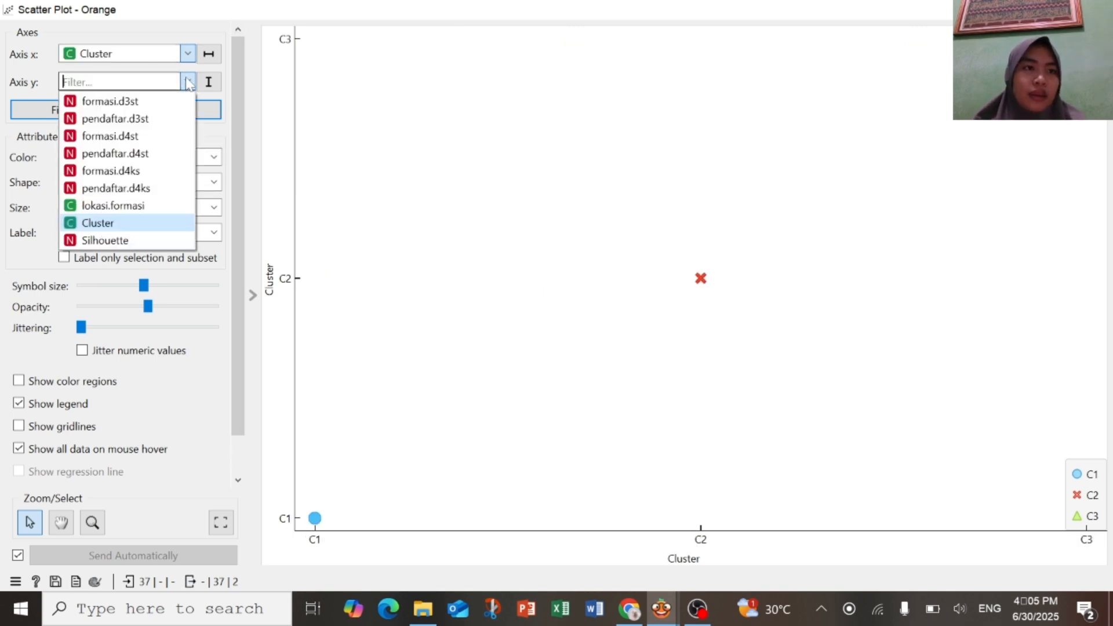
click(153, 213)
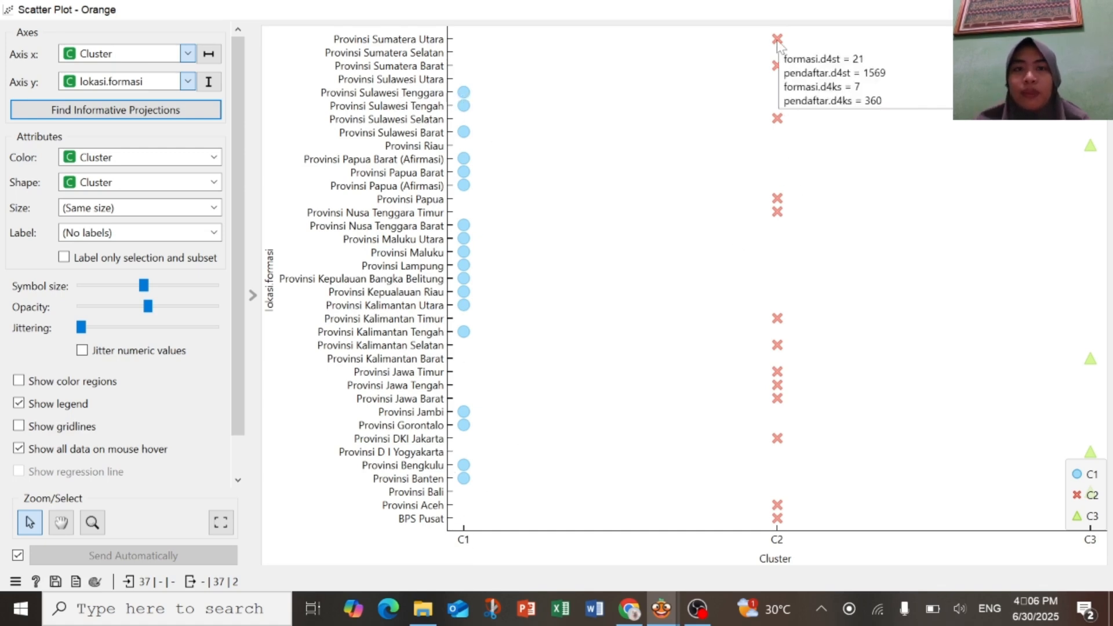
mouse_move(786, 42)
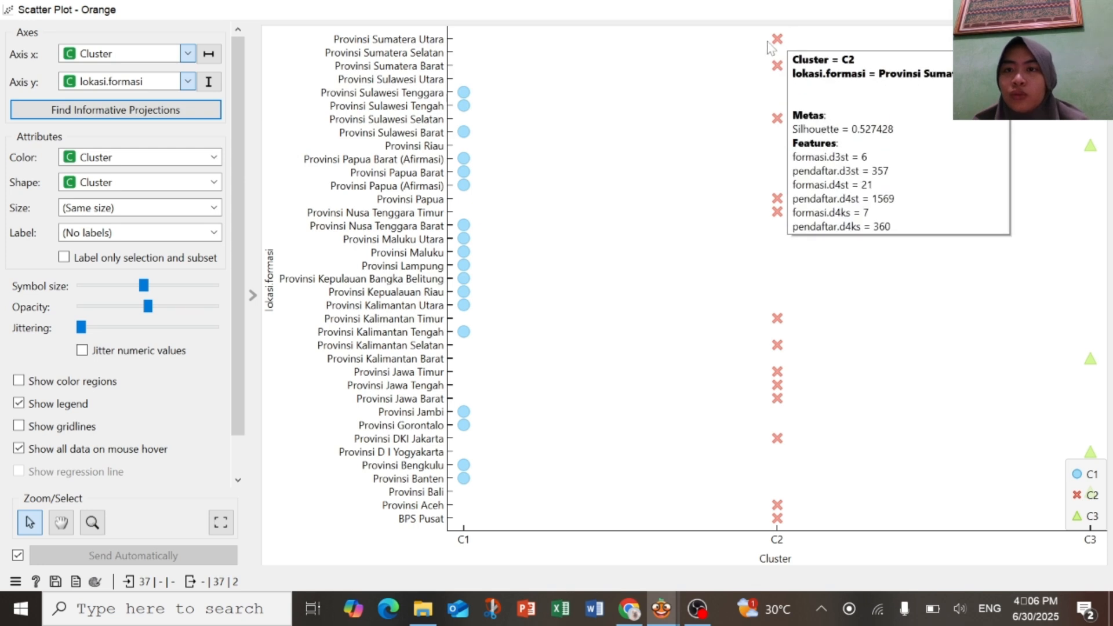
mouse_move(1091, 81)
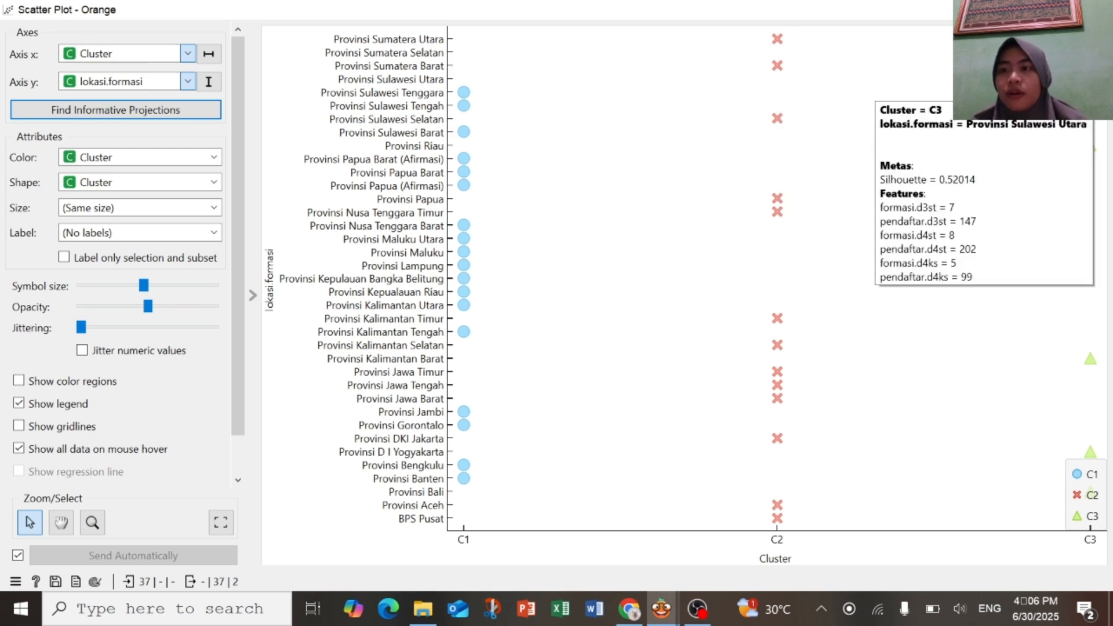
Give all scatter plot points the same shape and color them by Cluster.
click(197, 157)
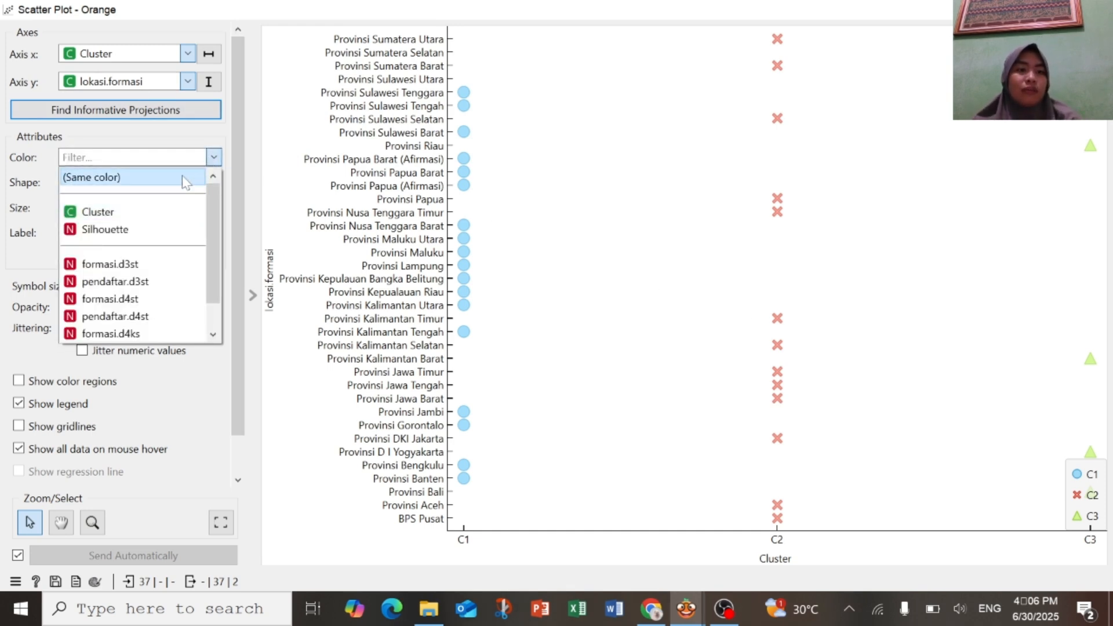
click(206, 176)
click(214, 182)
click(196, 203)
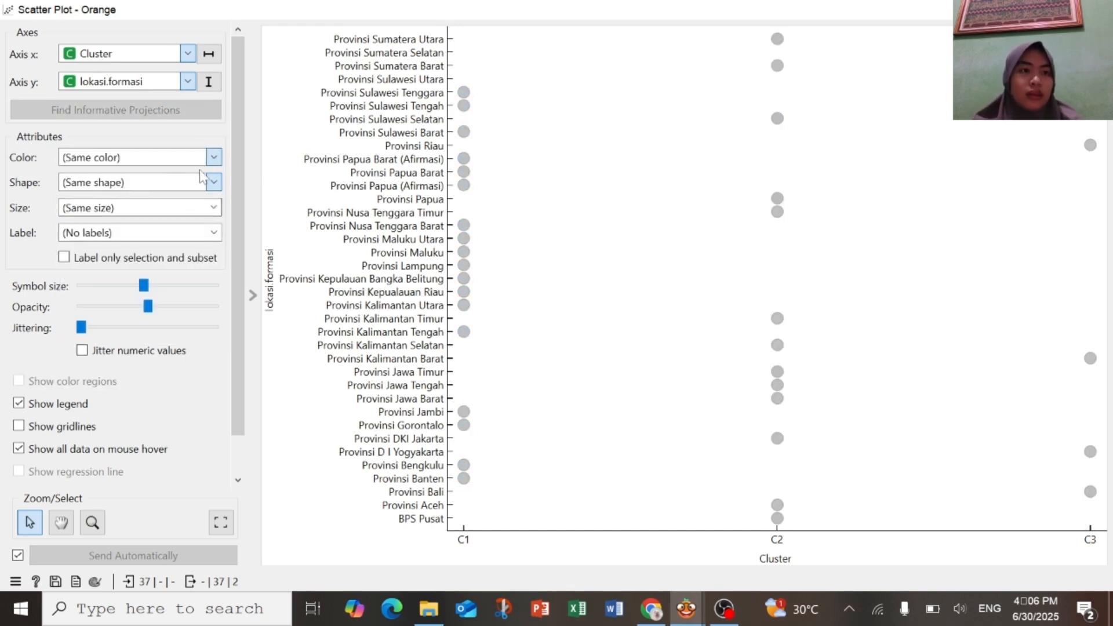
click(214, 157)
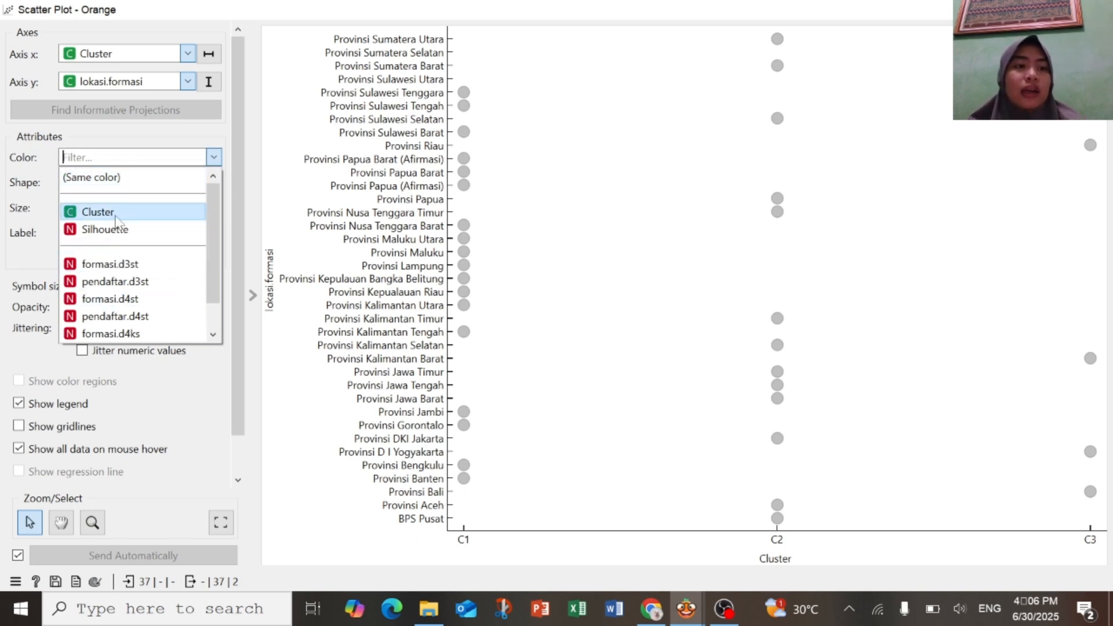
click(115, 219)
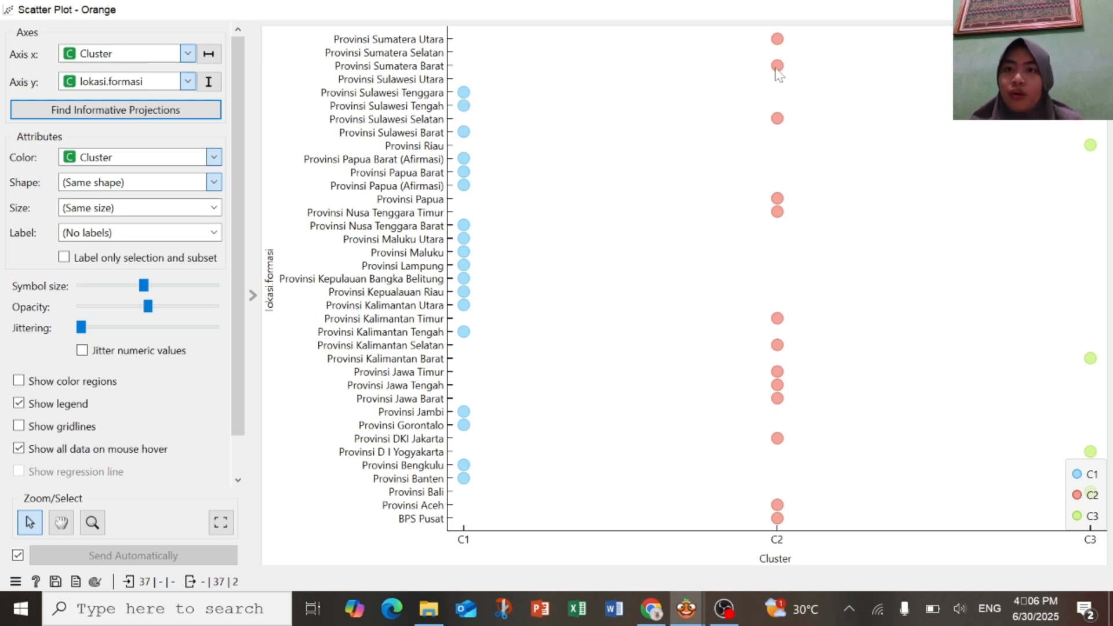
Try varying the scatter plot's point shapes by Cluster and then by lokasi.formasi.
click(214, 184)
click(215, 184)
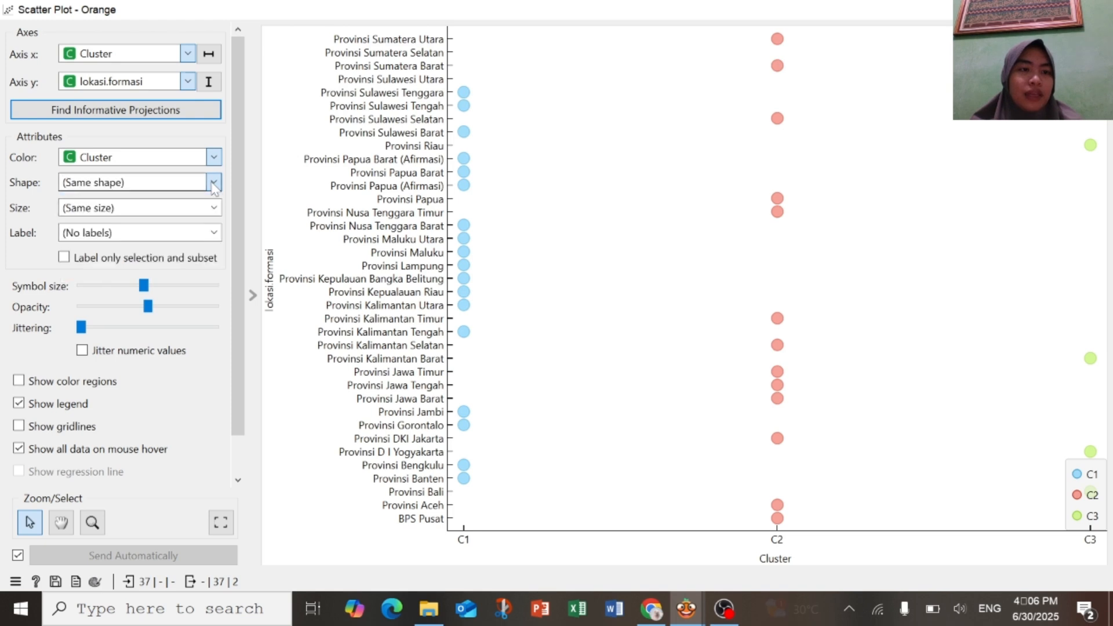
click(215, 185)
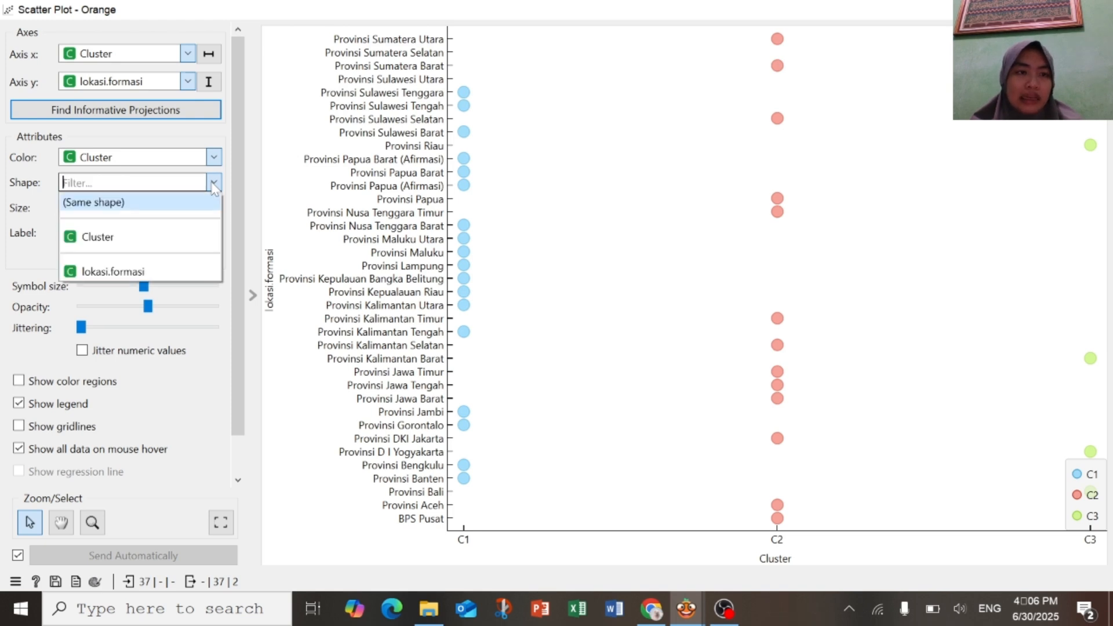
click(207, 239)
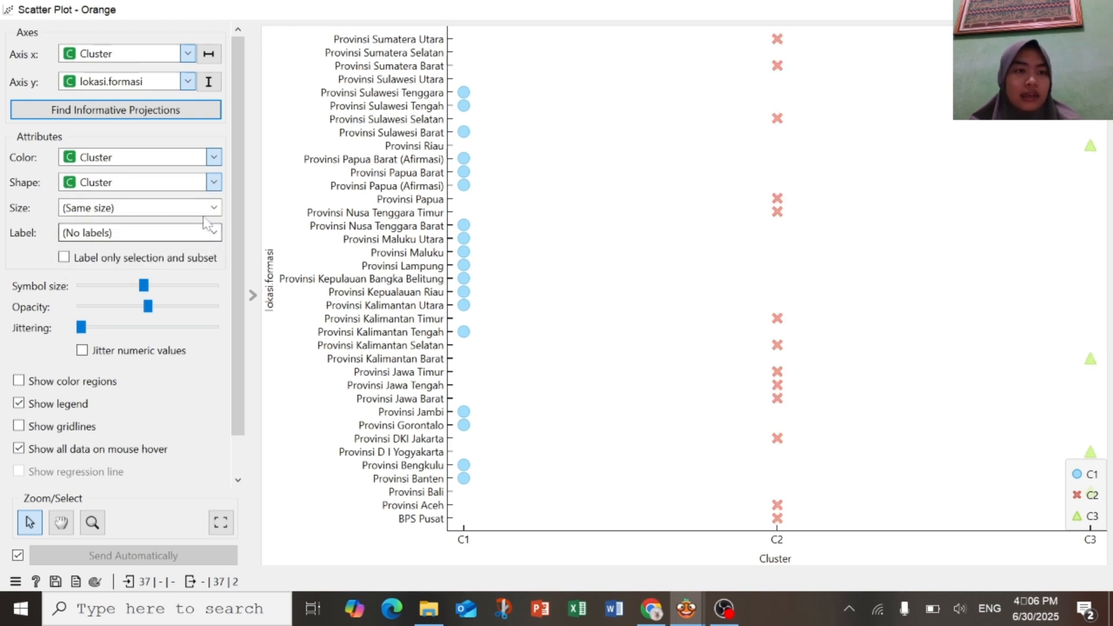
click(211, 186)
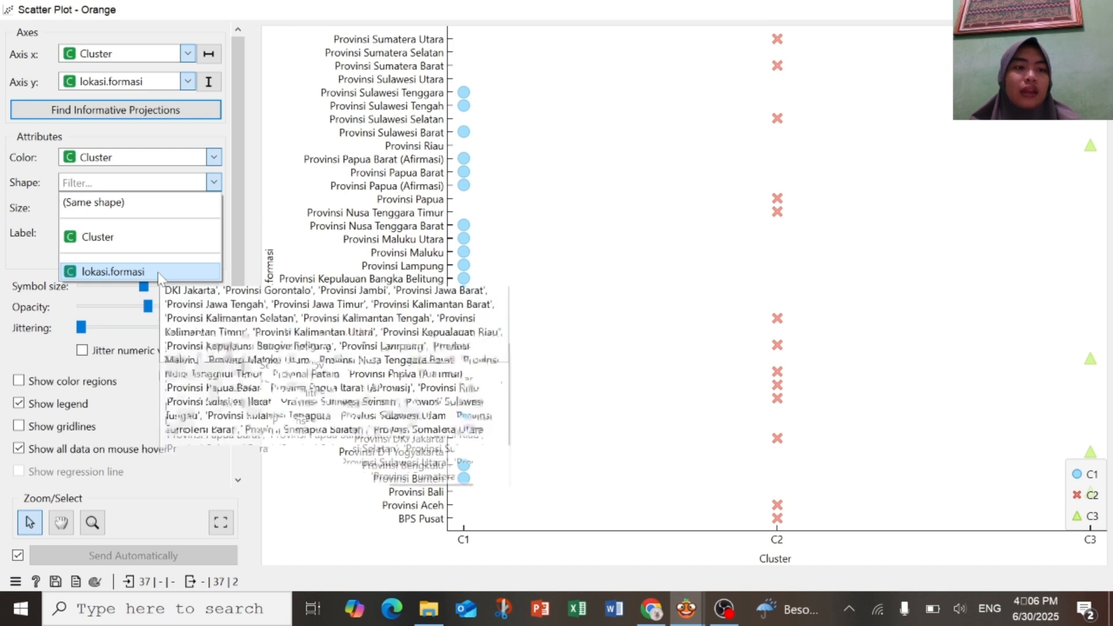
click(158, 272)
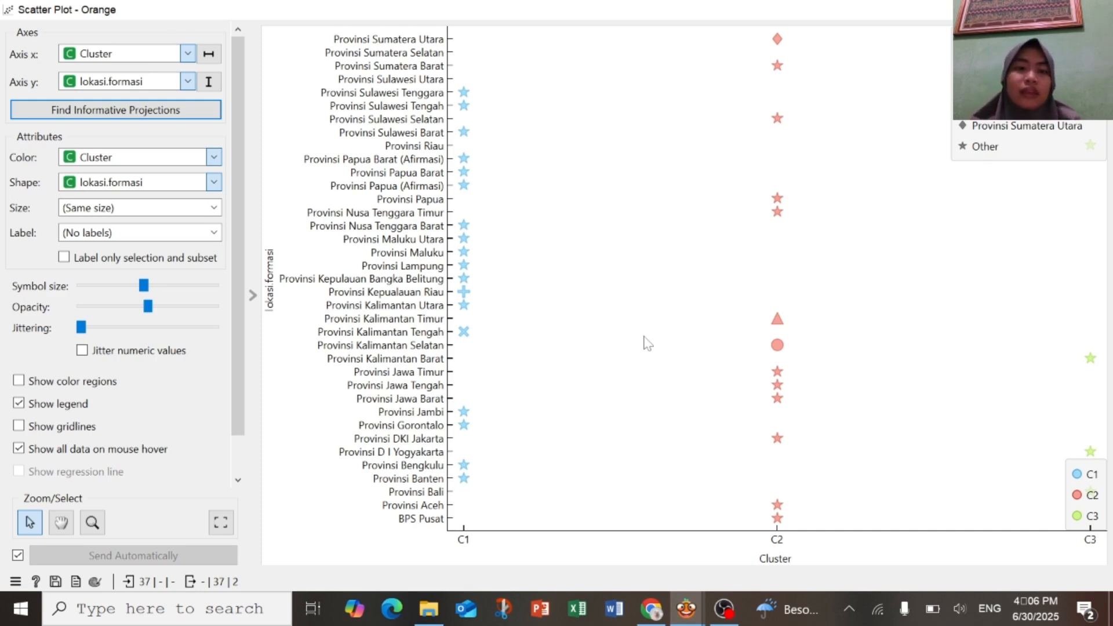
Set the scatter plot's point shape to Cluster and close the plot.
click(219, 185)
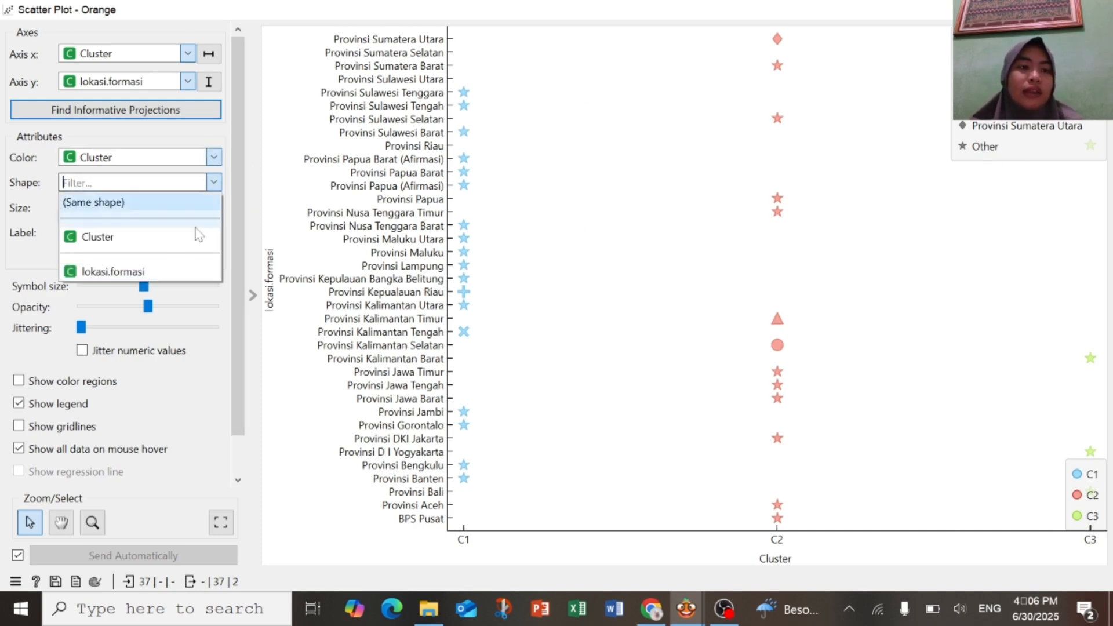
click(174, 248)
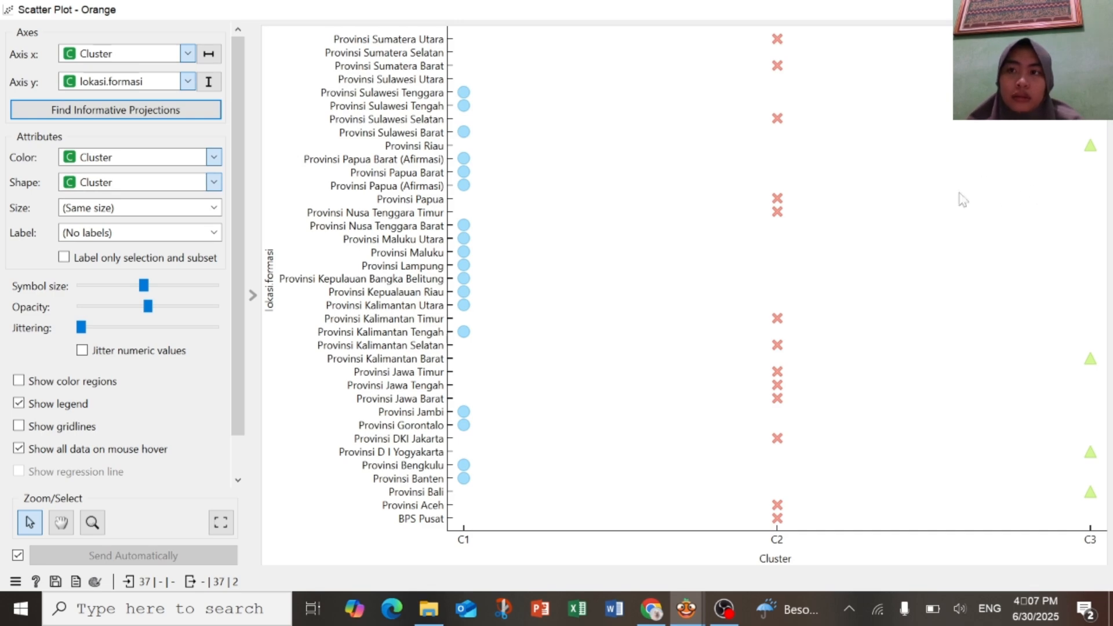
click(1099, 10)
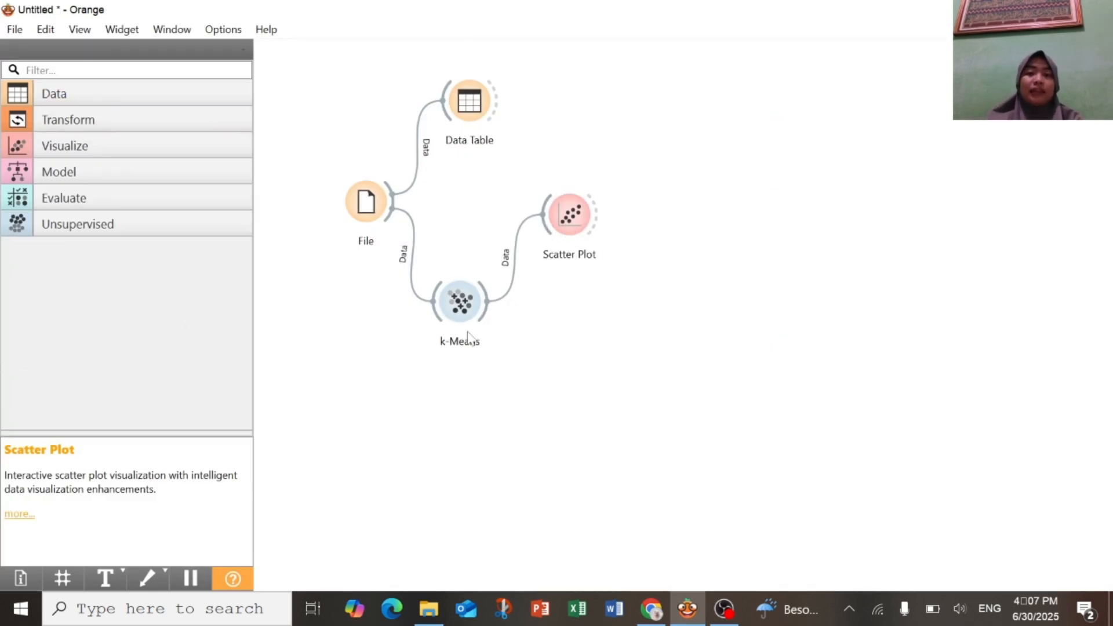
Move the Scatter Plot widget up slightly and connect a new Data Table widget to the k-Means output.
drag(573, 216, 553, 193)
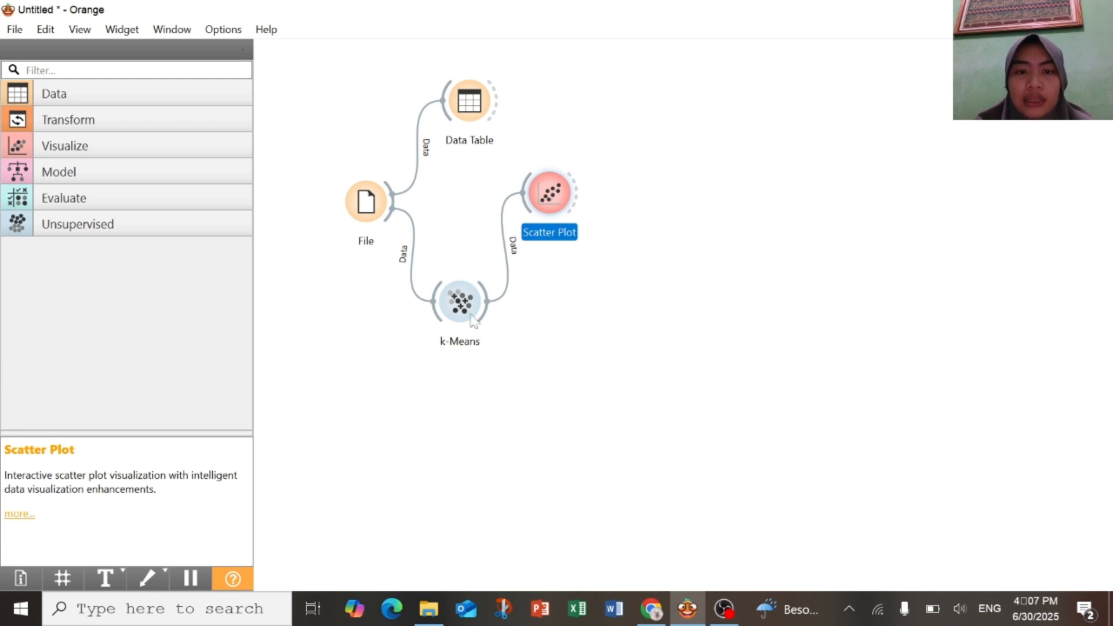
drag(489, 313, 660, 313)
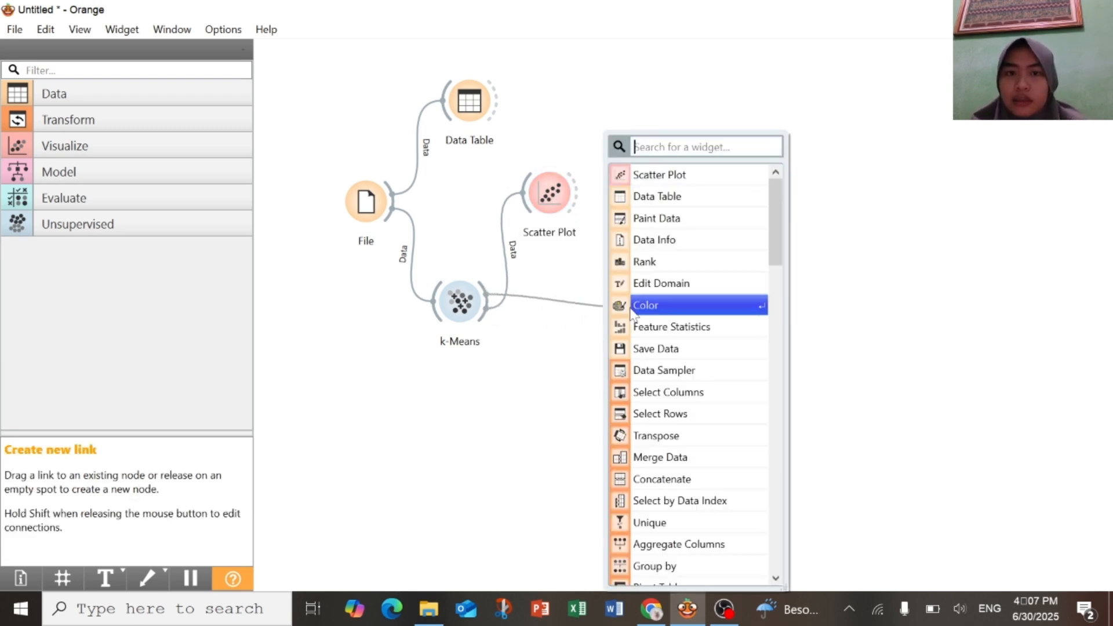
text(da)
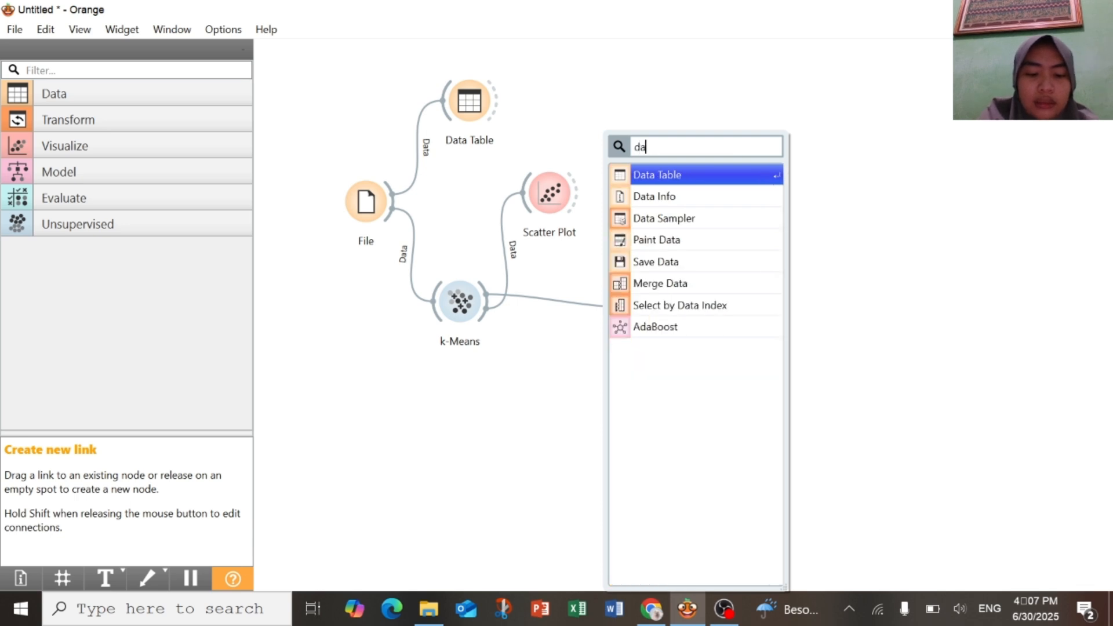
text(ta table)
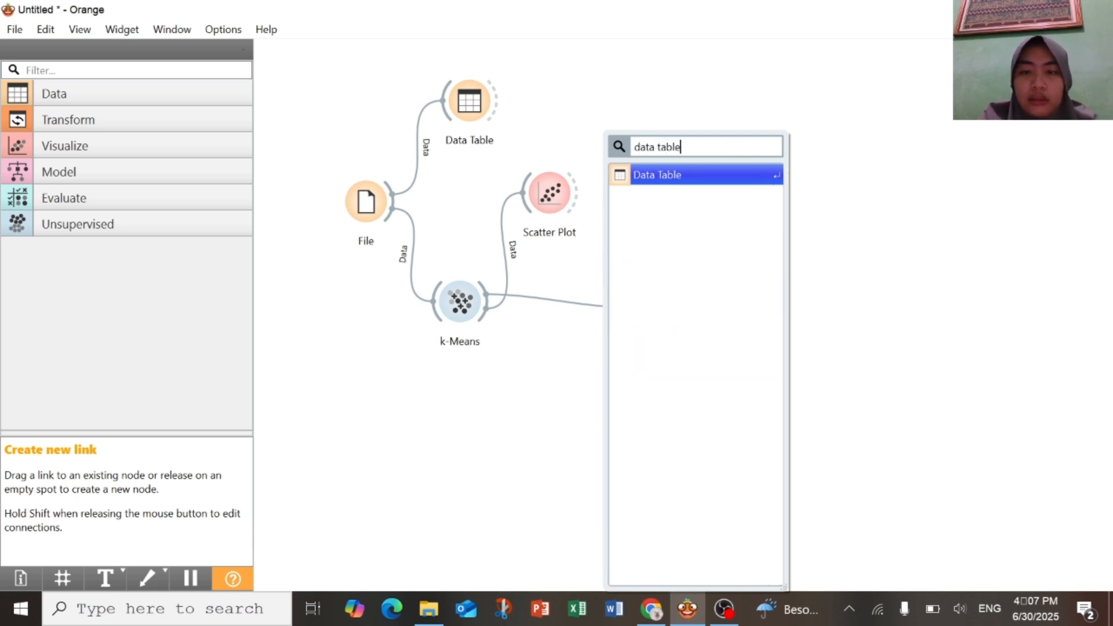
click(708, 174)
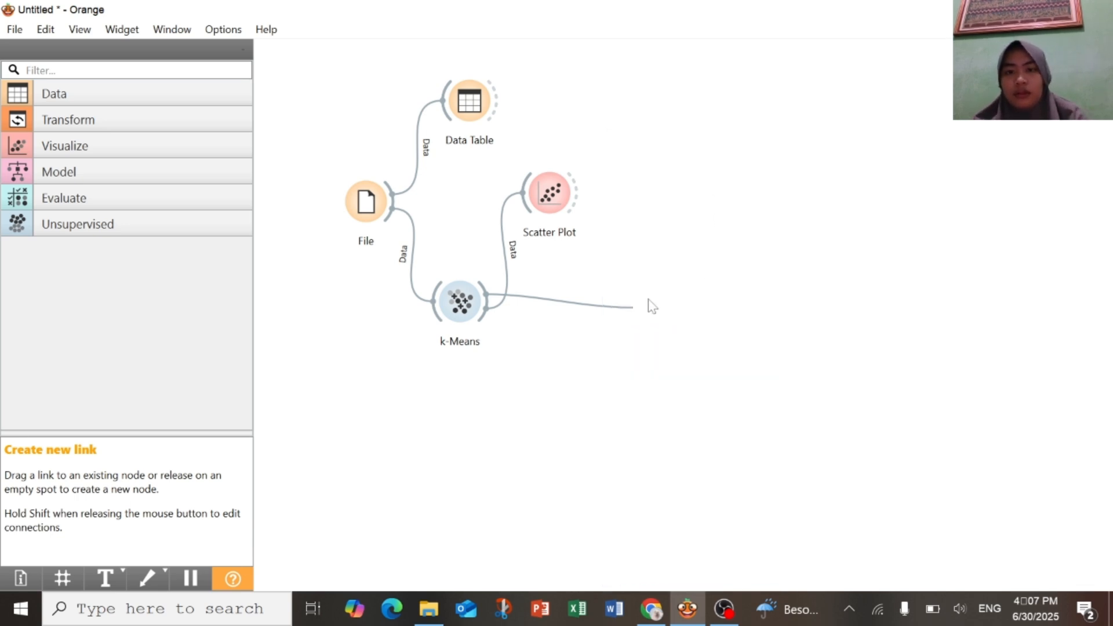
drag(668, 320, 647, 326)
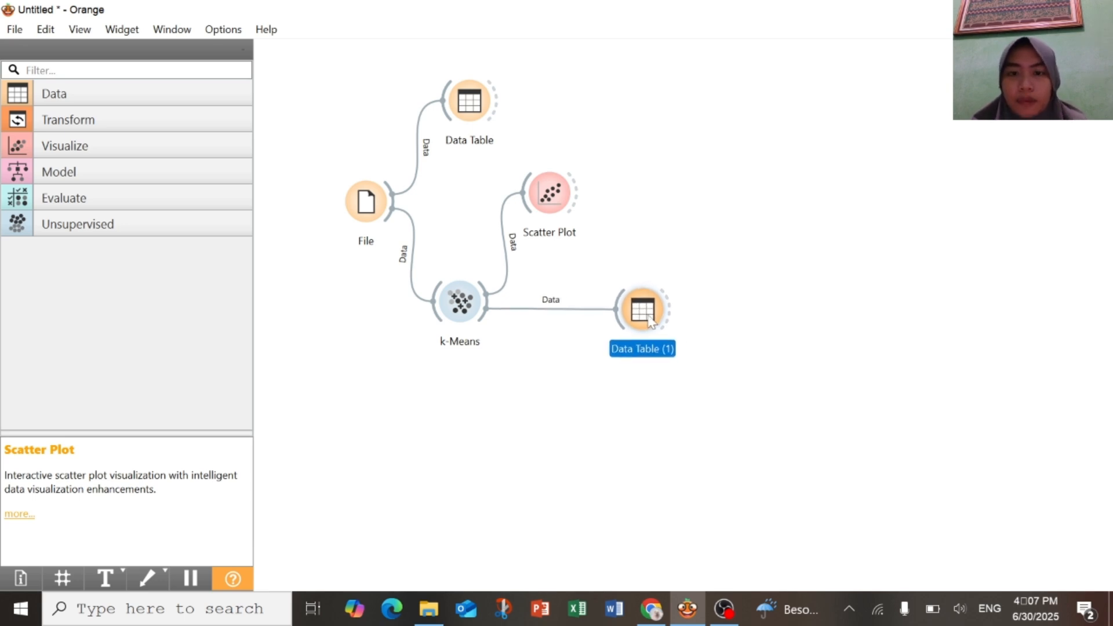
Open the Data Table fed by k-Means and examine its Cluster, Silhouette and lokasi.formasi columns across all rows.
double_click(647, 327)
drag(560, 60, 461, 62)
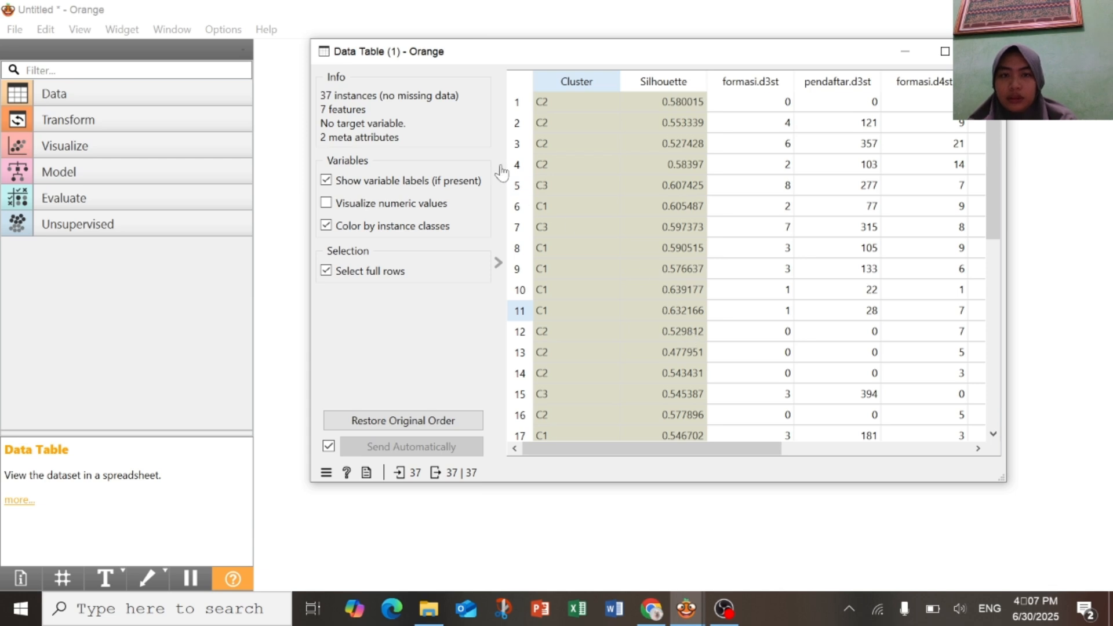
drag(592, 458, 862, 440)
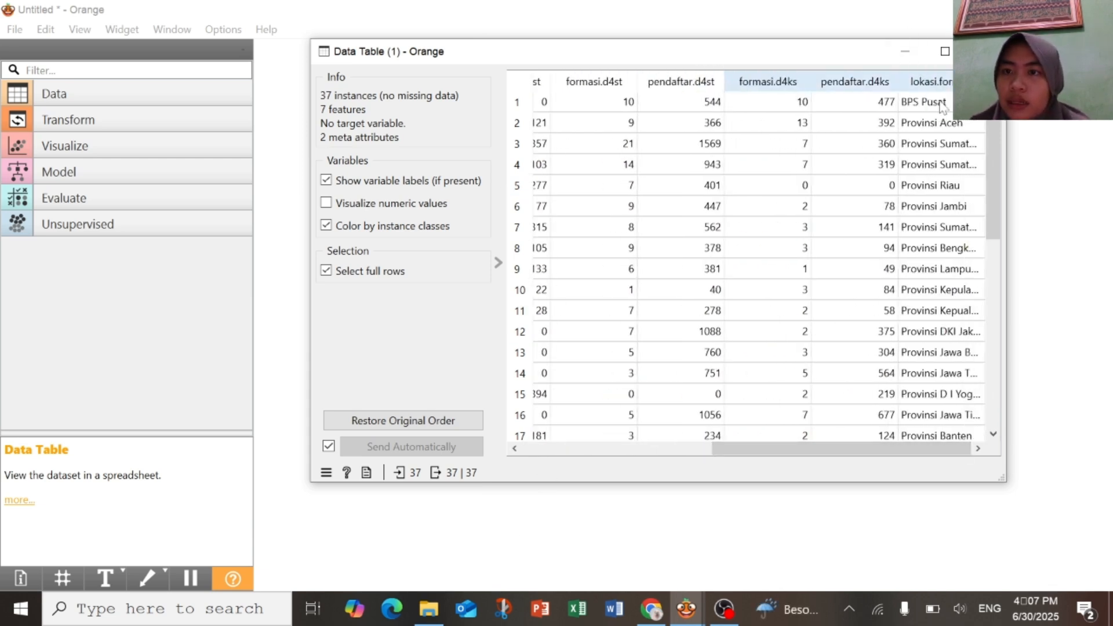
click(944, 123)
drag(731, 444, 833, 442)
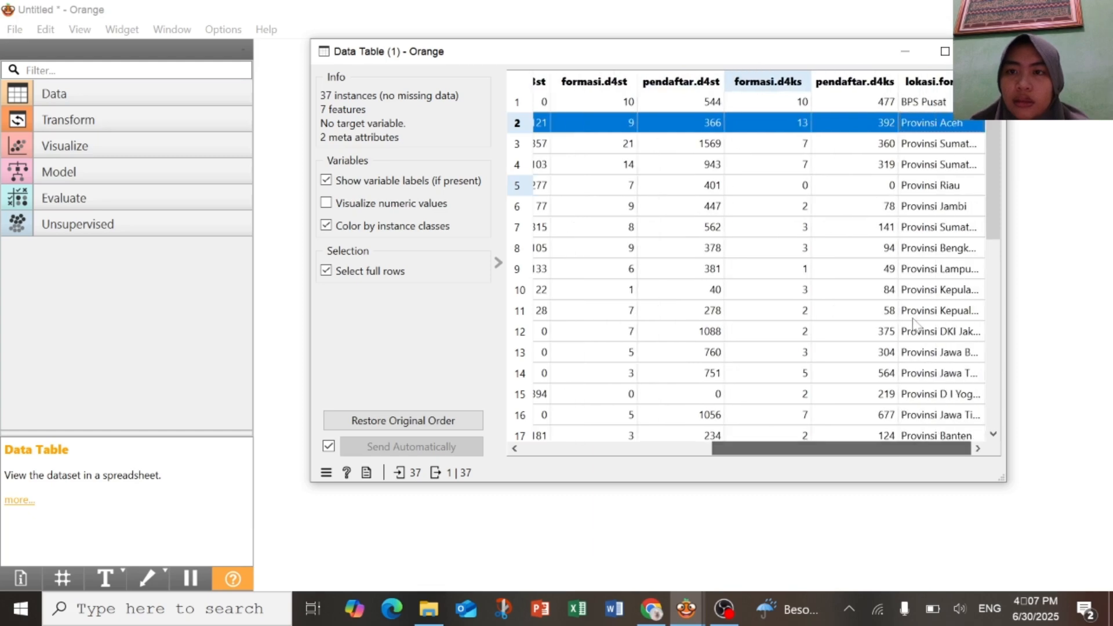
scroll(792, 173, down, 7)
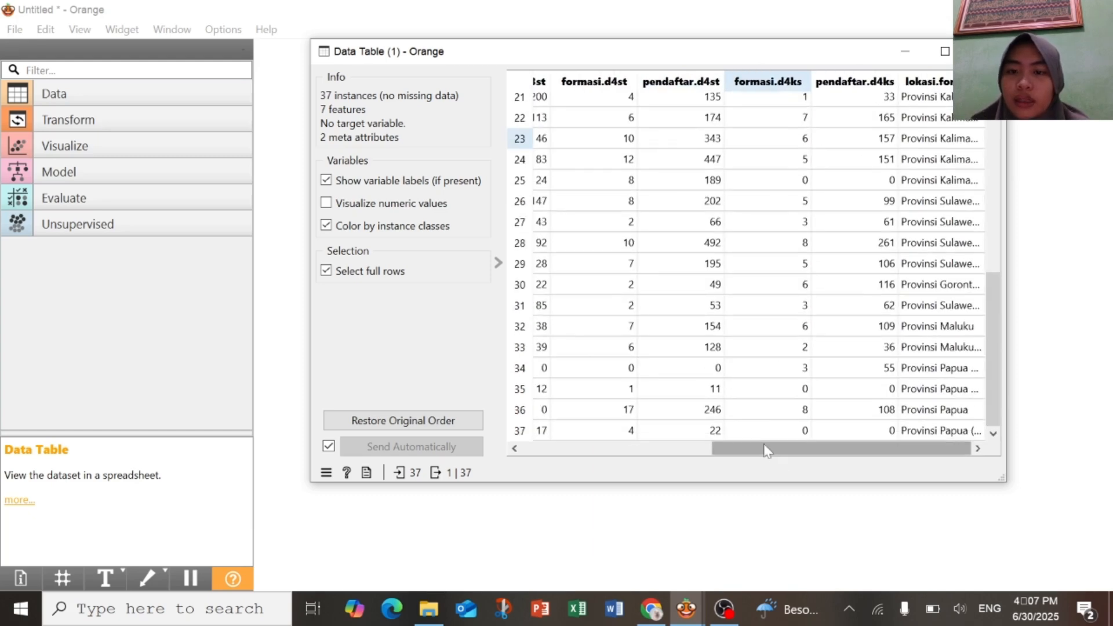
drag(766, 451, 575, 451)
scroll(599, 250, up, 5)
scroll(600, 249, up, 2)
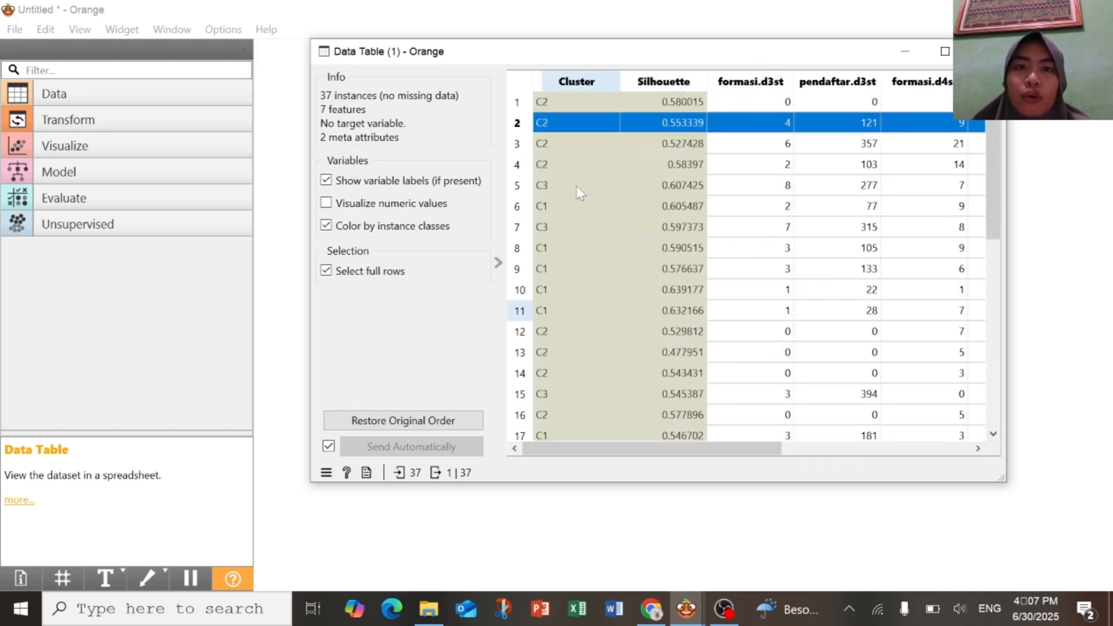
Sort the table by Cluster to review the grouped rows, and restore the original order.
click(581, 81)
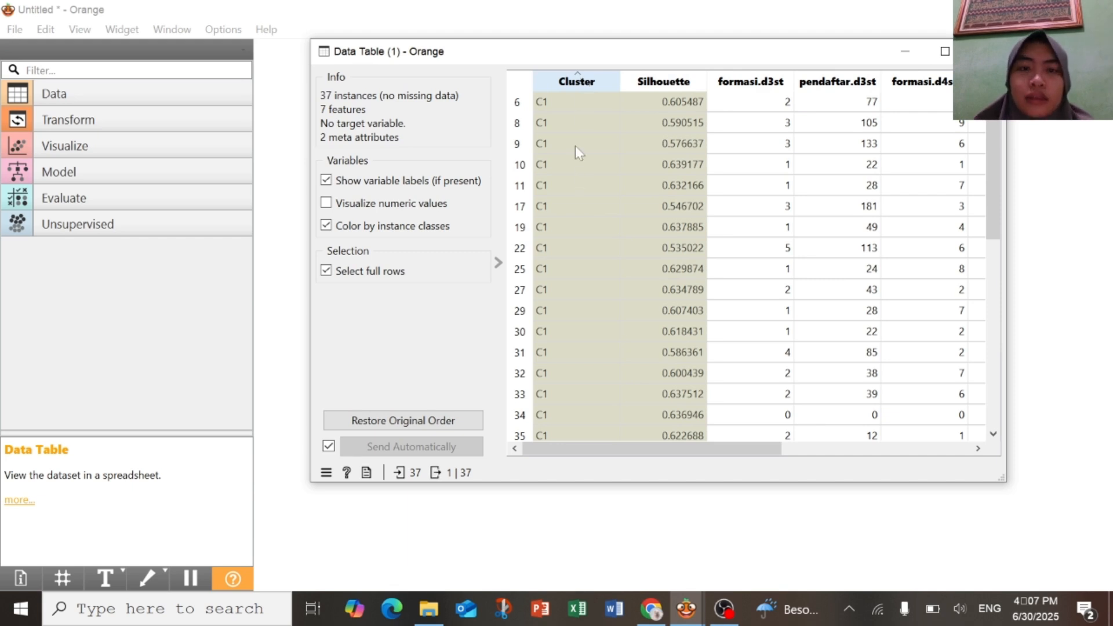
scroll(591, 380, down, 6)
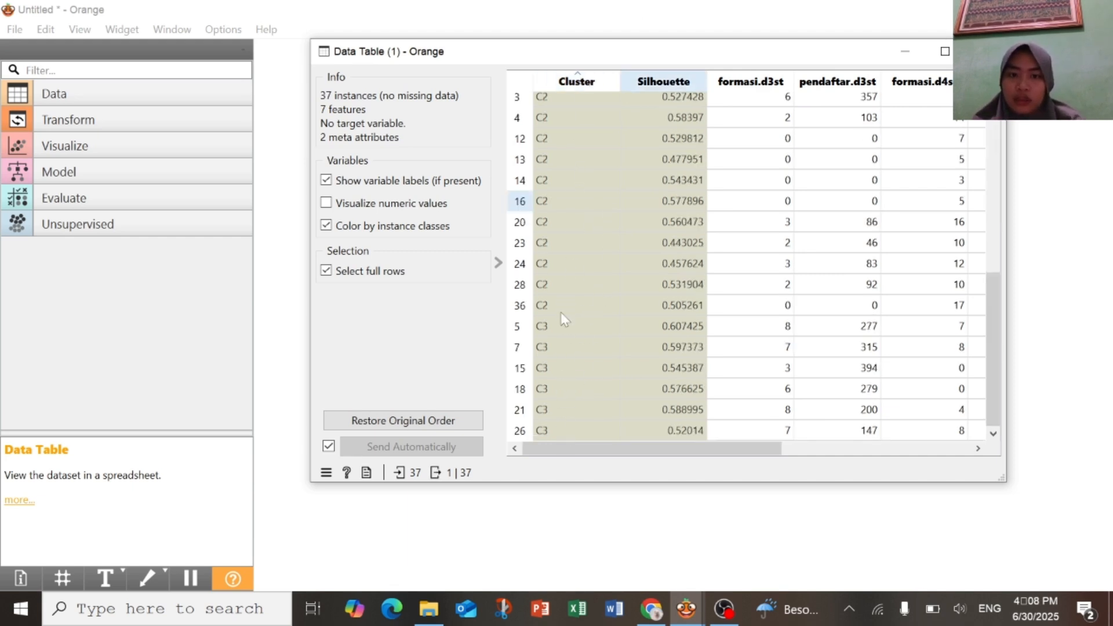
drag(579, 441, 512, 435)
scroll(591, 269, up, 7)
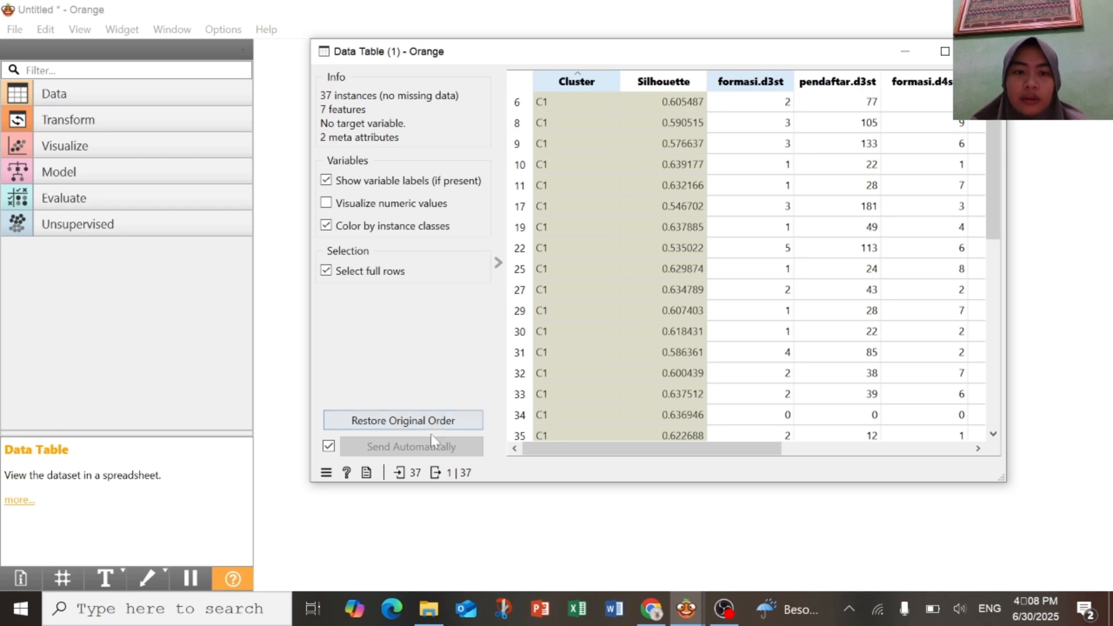
click(440, 422)
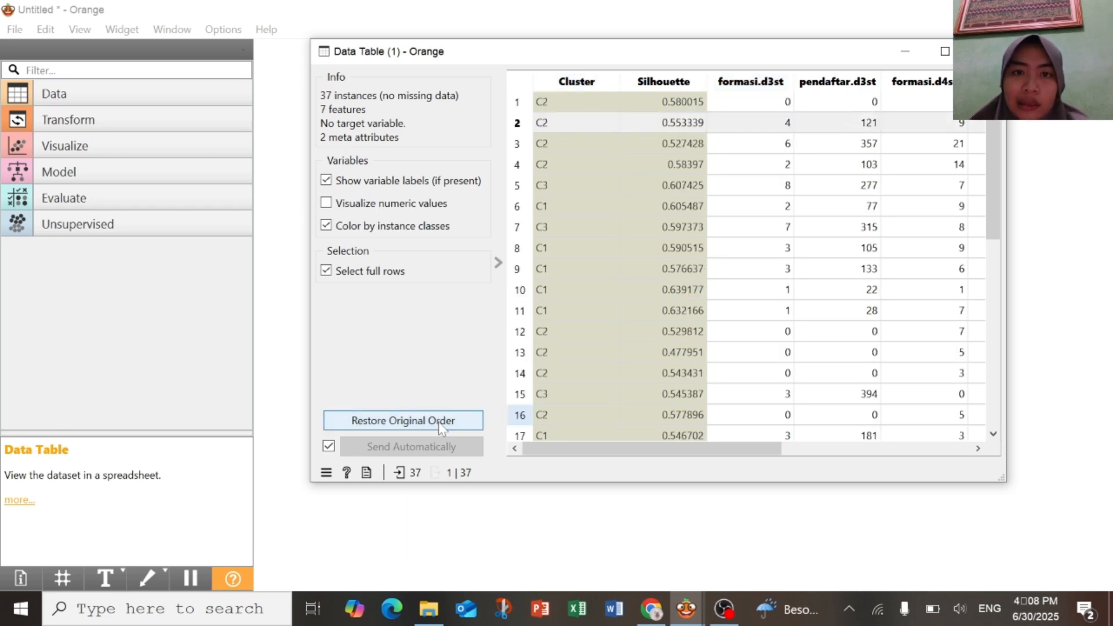
Select the table's first row, review the remaining rows and columns, and close the table.
click(588, 107)
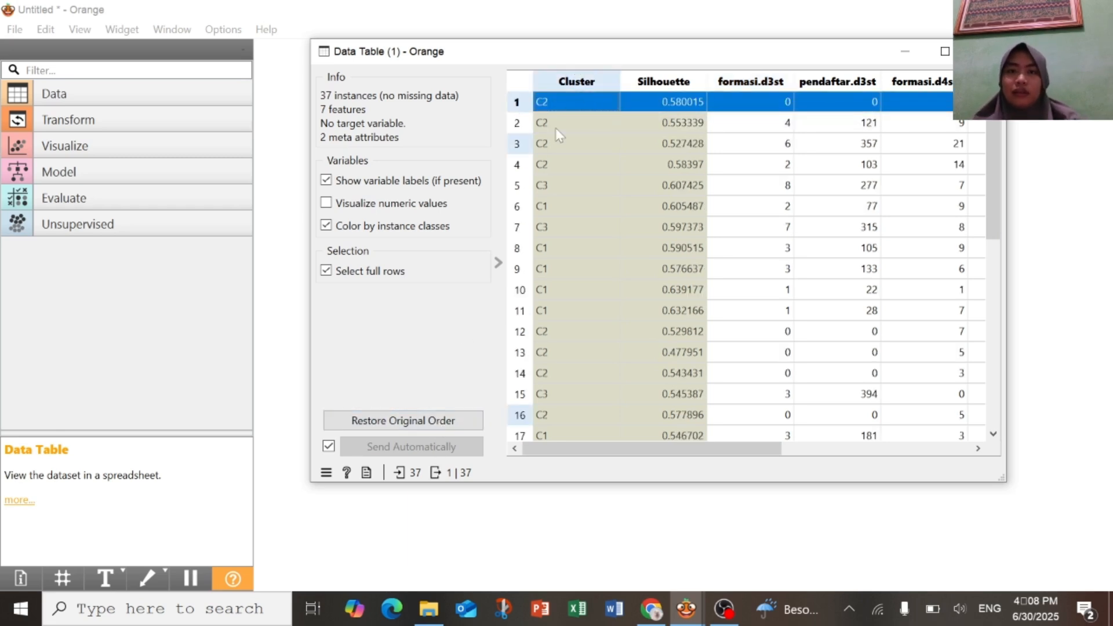
scroll(600, 316, down, 2)
scroll(596, 308, down, 2)
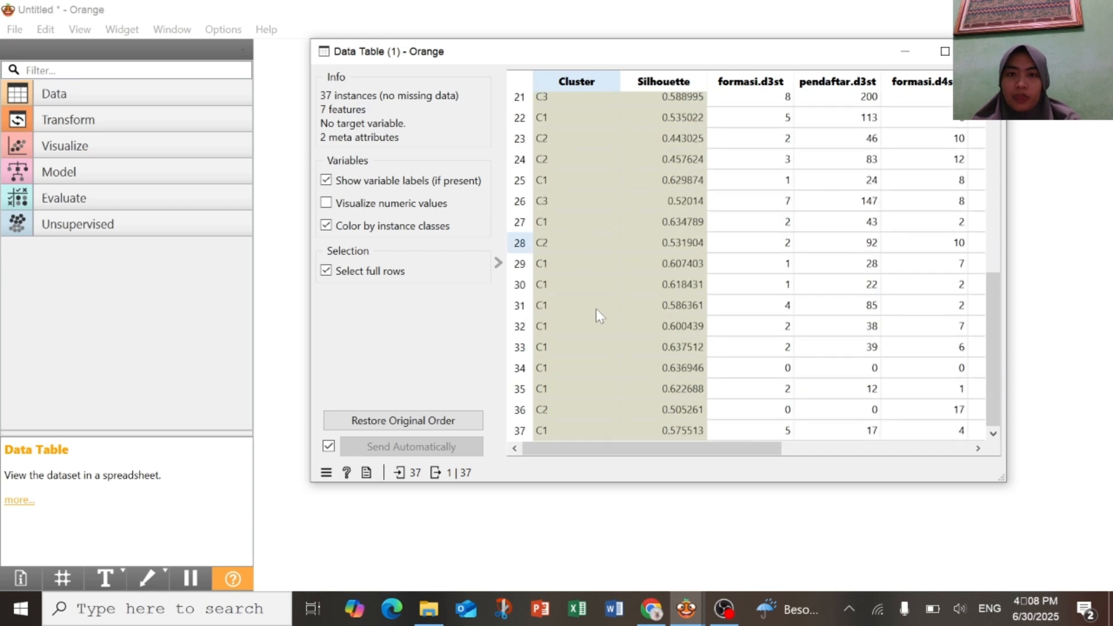
drag(608, 449, 841, 446)
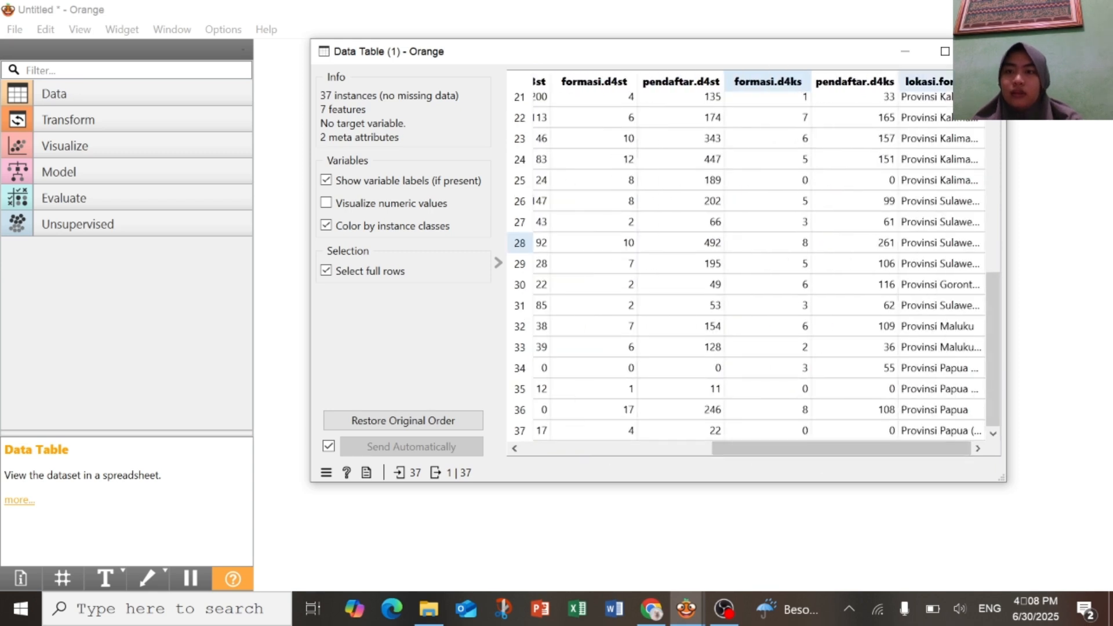
click(985, 51)
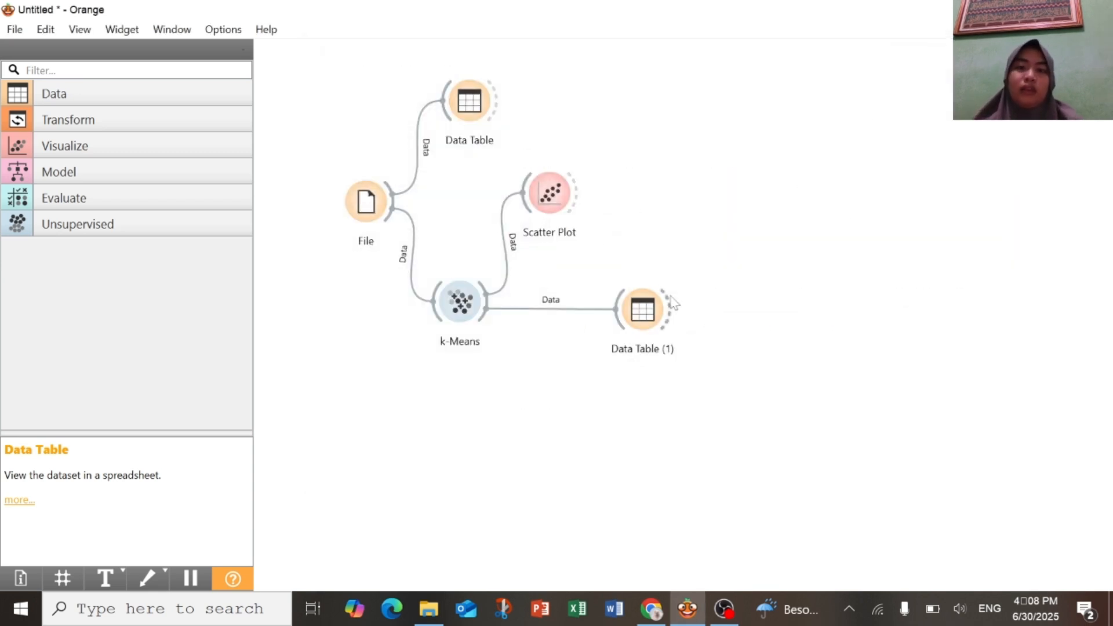
Connect a Save Data widget to the output of the k-Means Data Table and open its settings.
drag(657, 316, 747, 307)
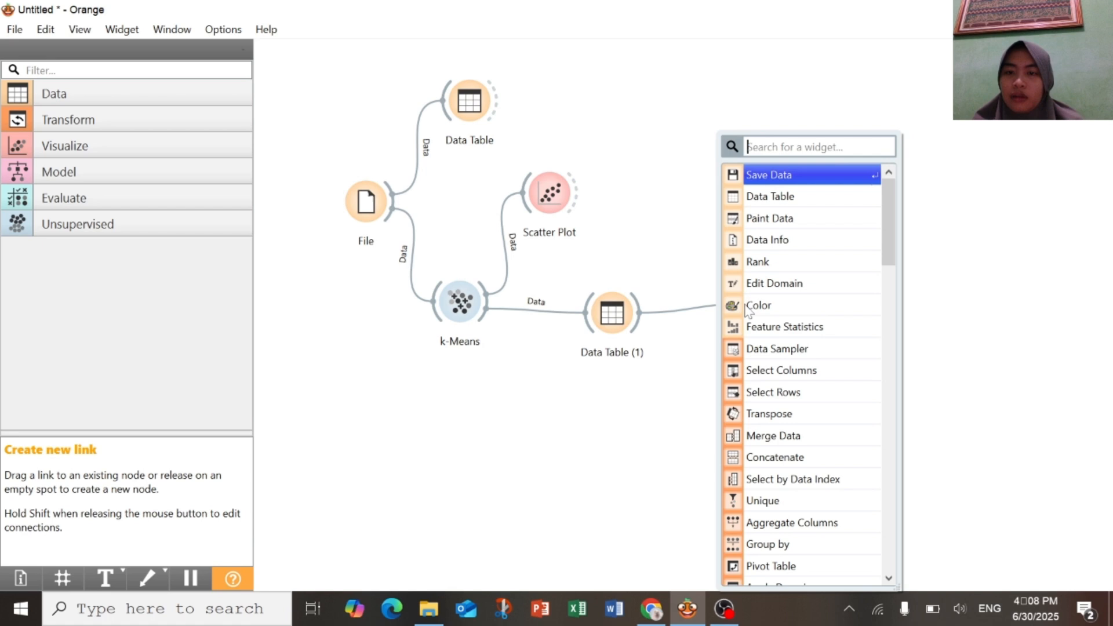
click(769, 176)
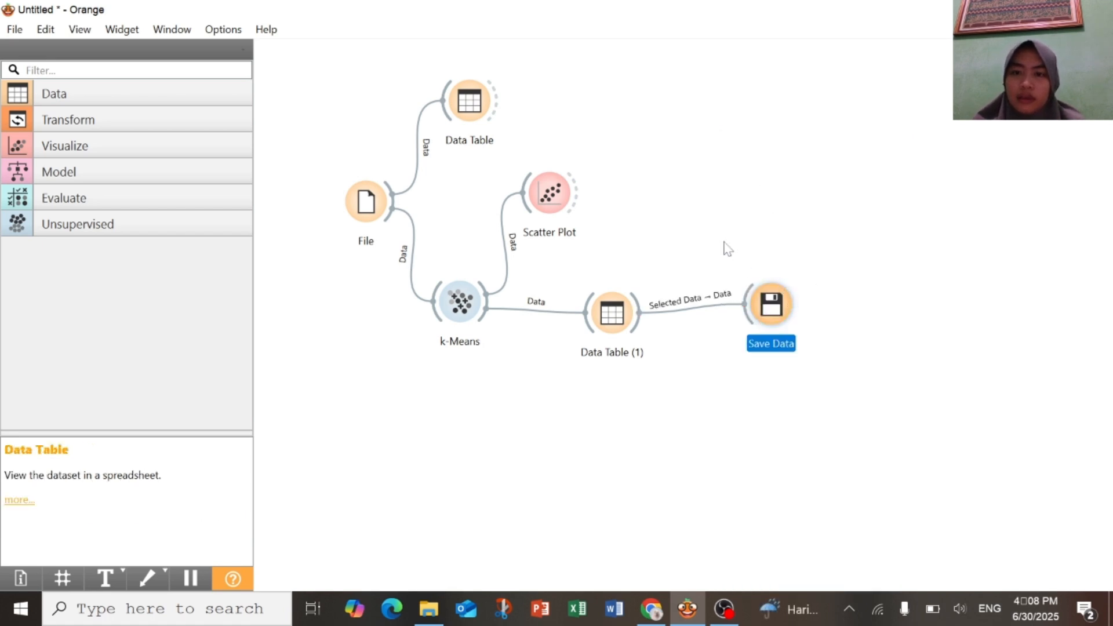
double_click(767, 313)
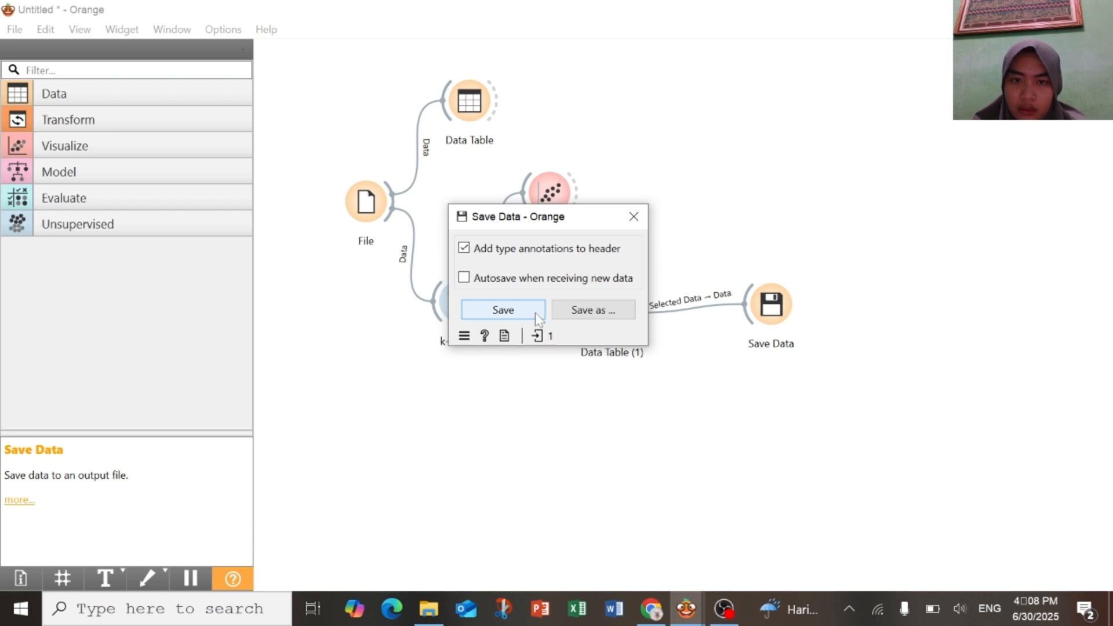
Save the data to Downloads as a Microsoft Excel spreadsheet named "spmb2023_0_formasi_polstatstis (hasil K Means)" and close the Save Data settings.
click(577, 310)
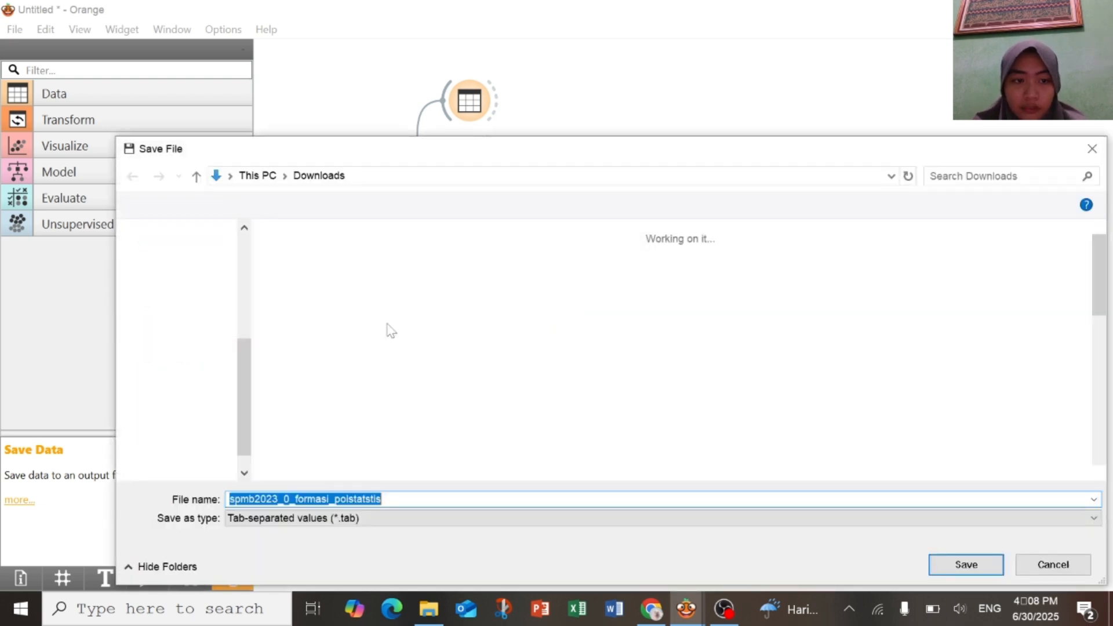
click(383, 499)
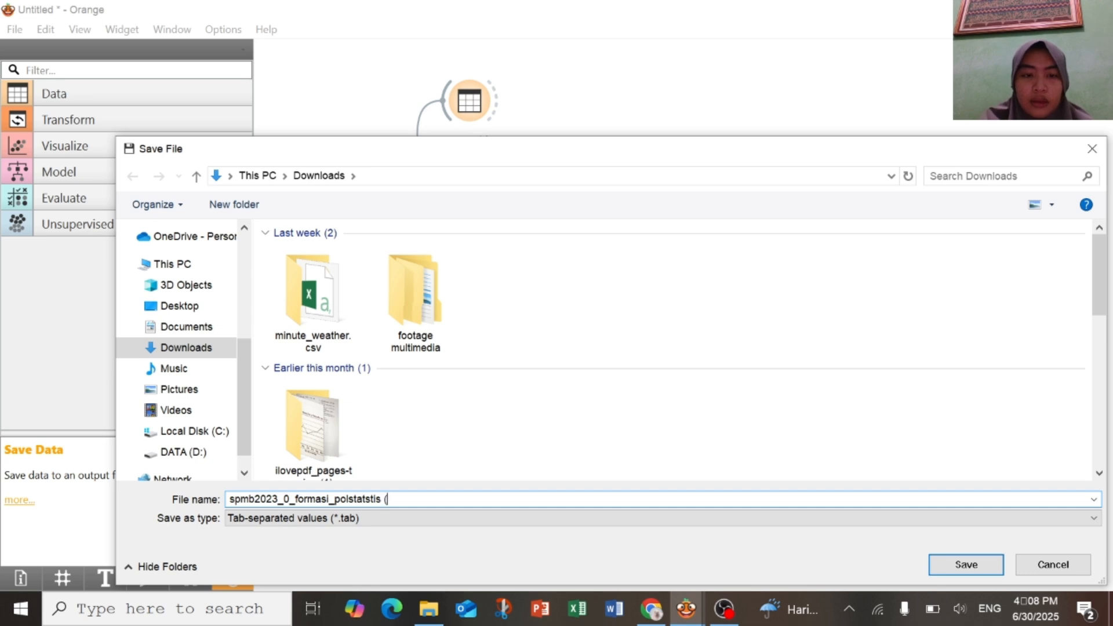
click(357, 522)
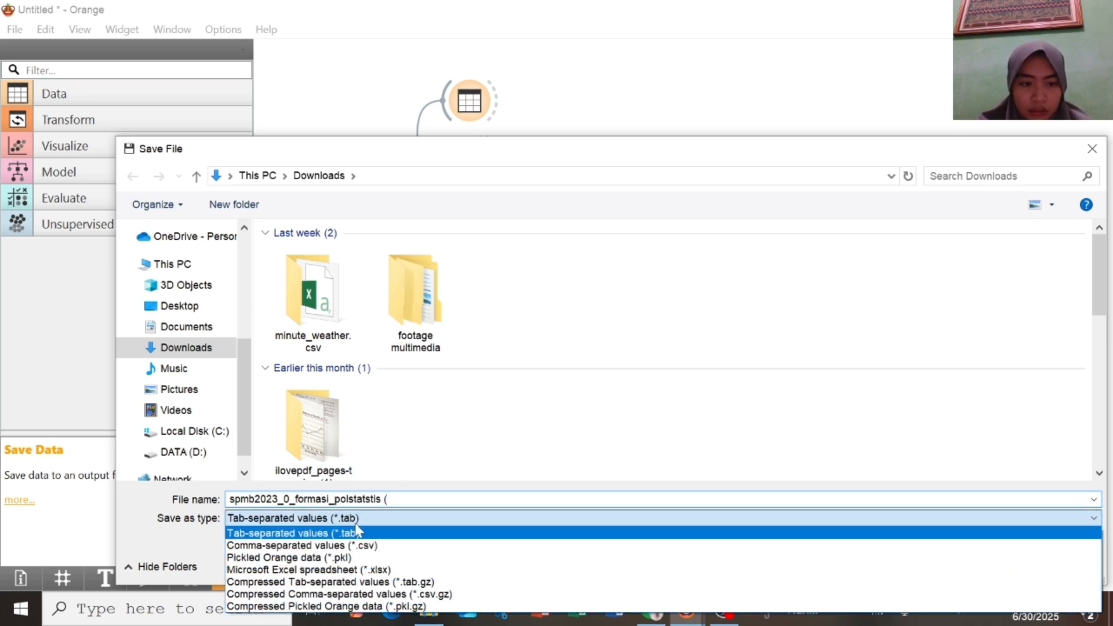
click(372, 570)
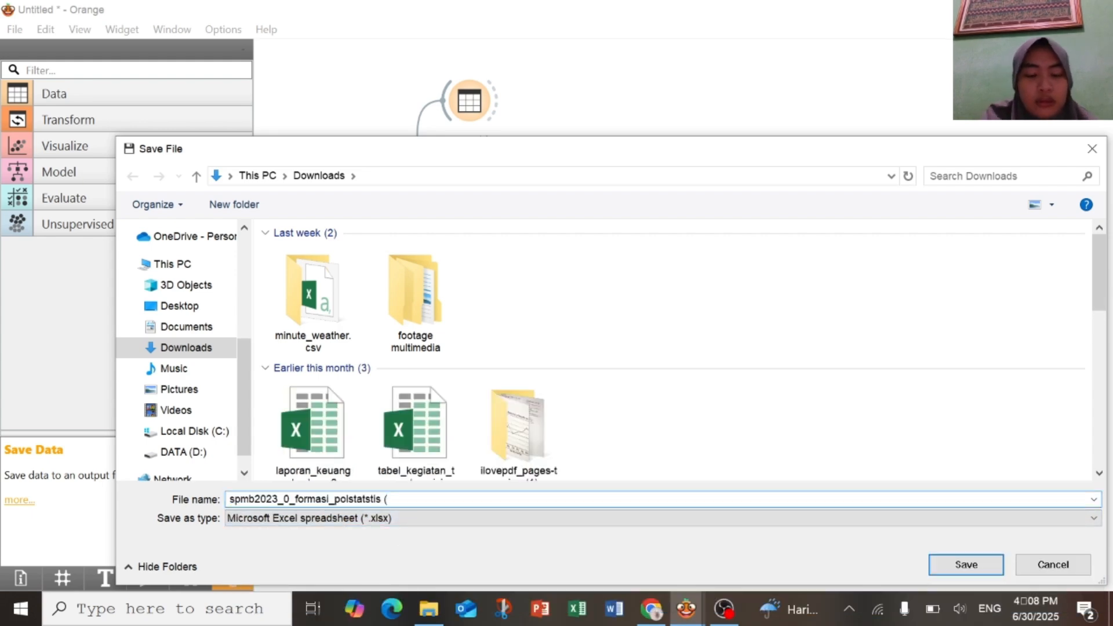
text(hasil Km)
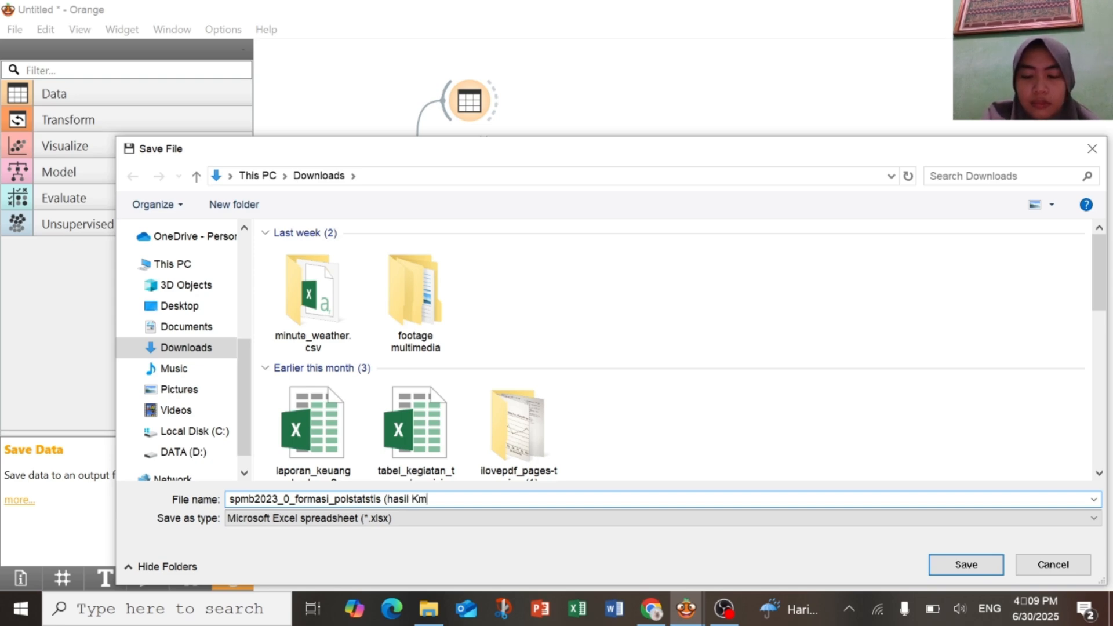
key(BackSpace)
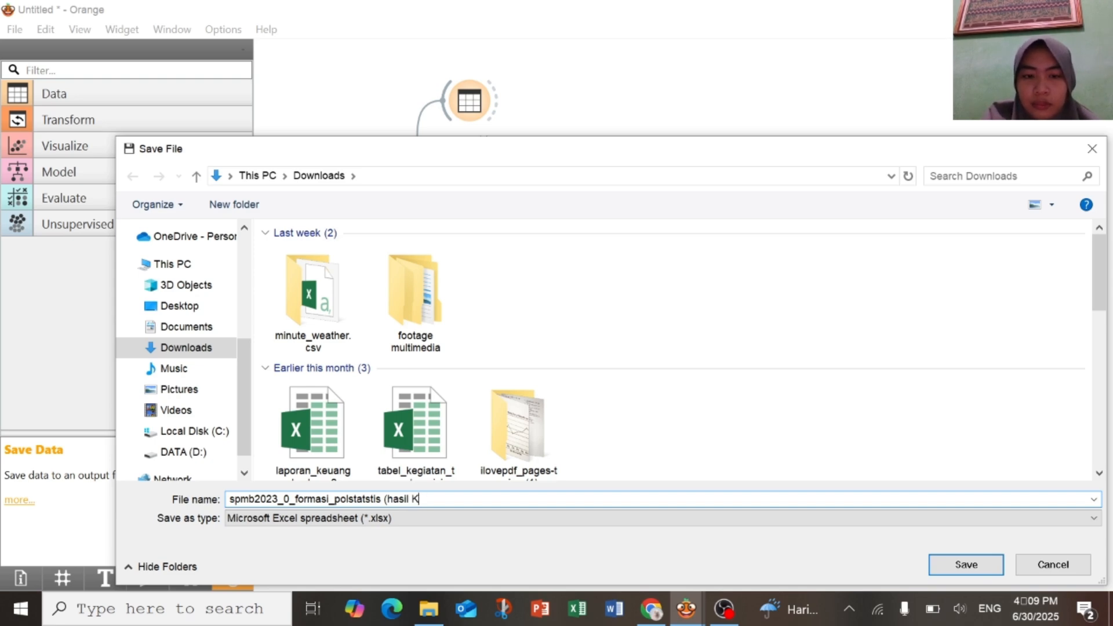
text(Means)
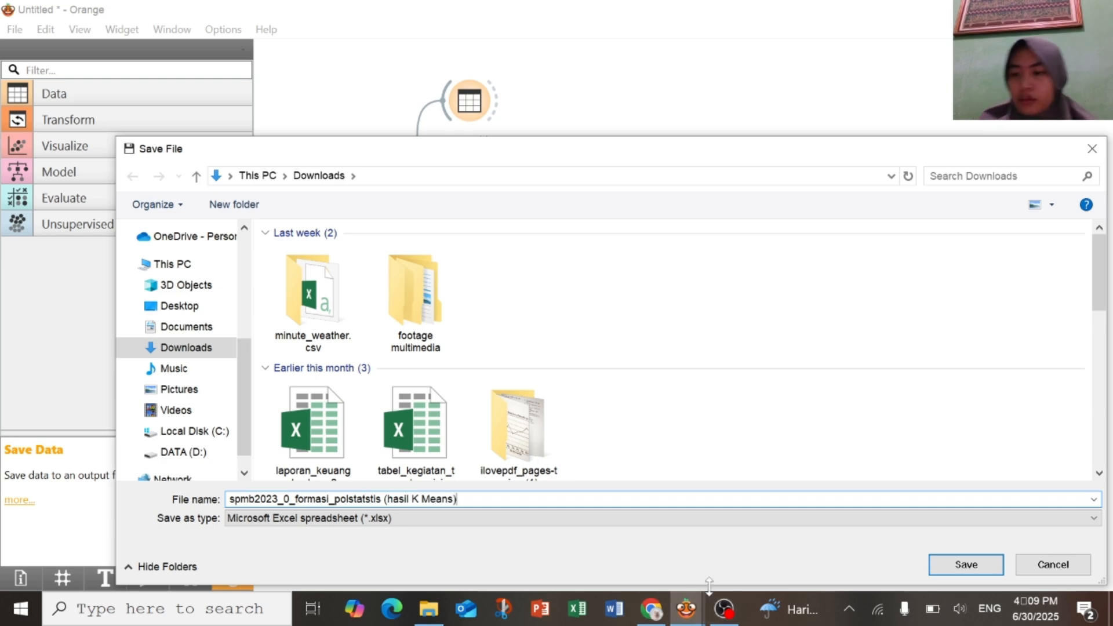
click(966, 565)
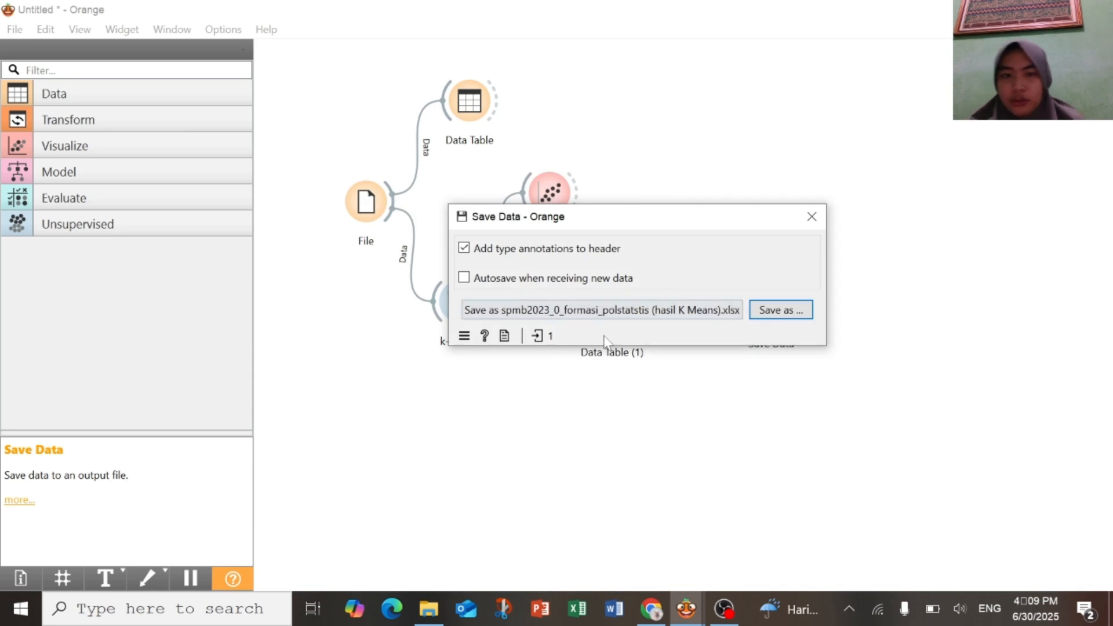
click(590, 316)
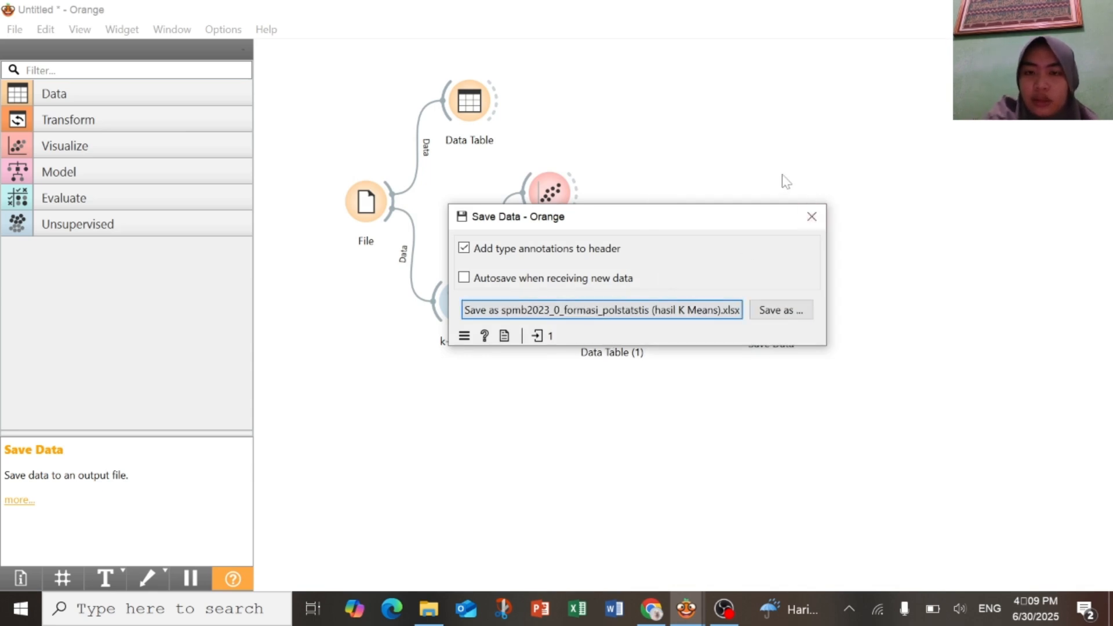
click(812, 217)
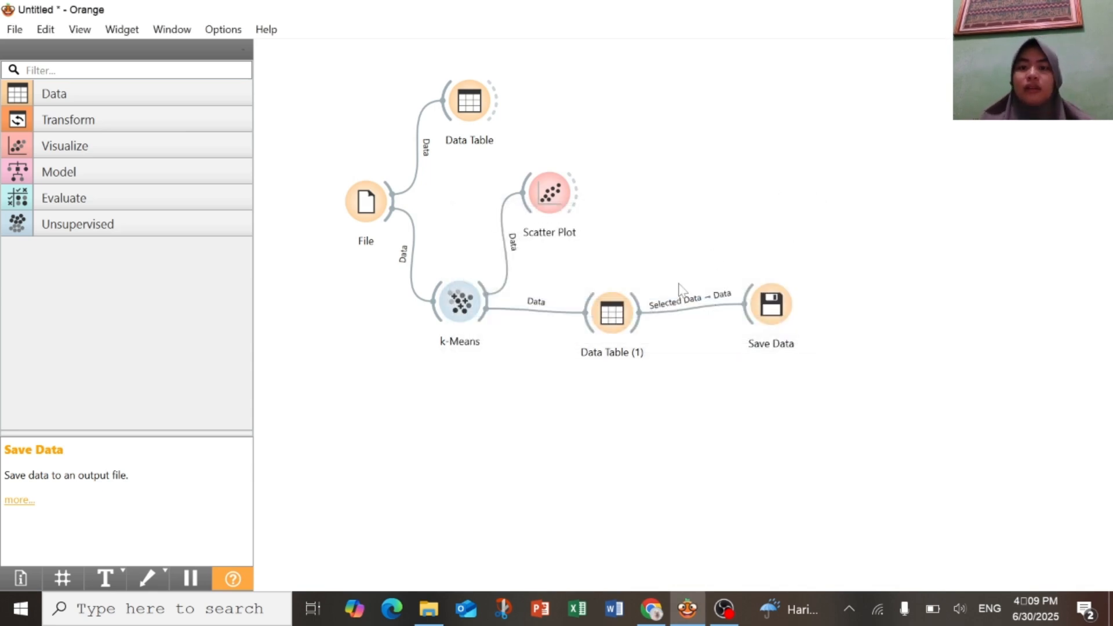
Reposition the Save Data widget slightly closer to Data Table (1) on the canvas.
click(760, 324)
drag(759, 328, 764, 329)
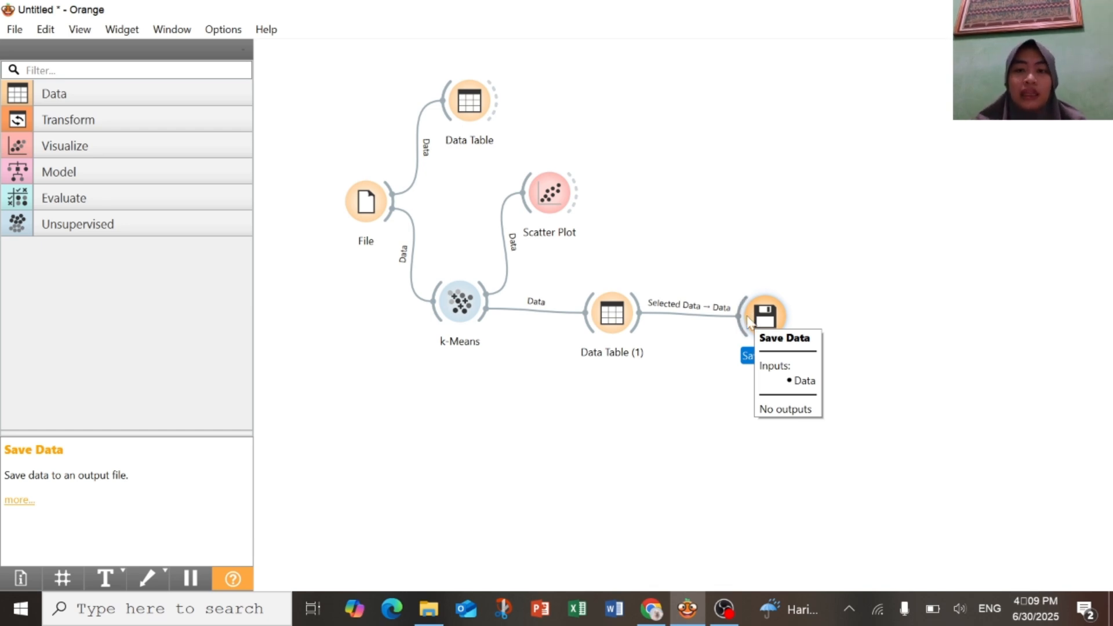
click(752, 258)
mouse_move(770, 335)
mouse_down()
mouse_move(778, 313)
mouse_move(769, 330)
mouse_up()
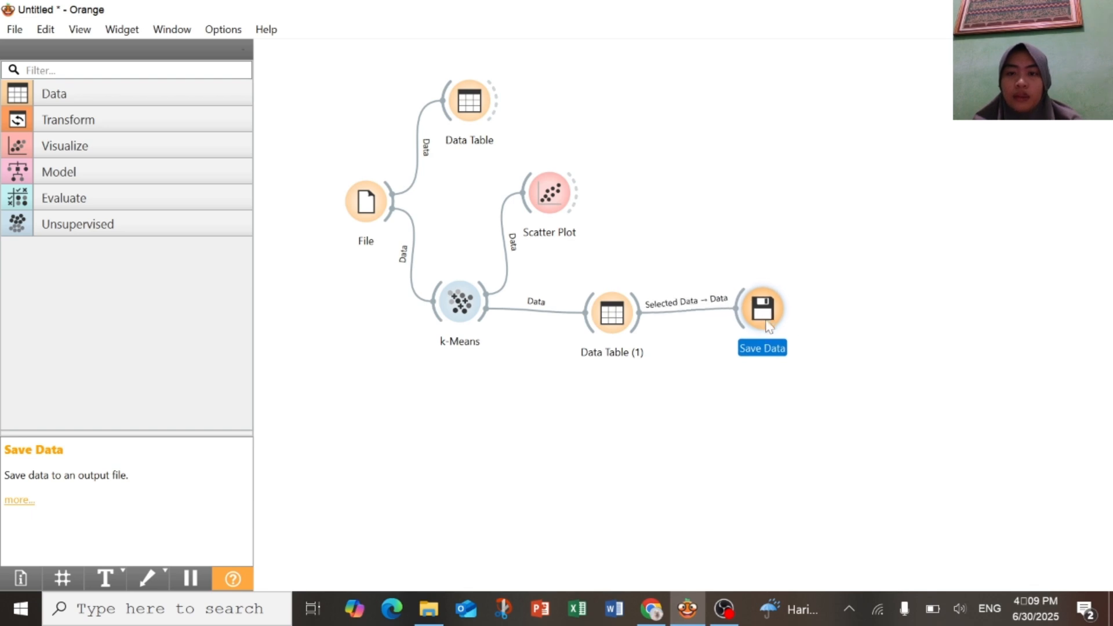
Open Data Table (1), review the Cluster and Silhouette columns, select row 1 and then row 26, and close the table.
double_click(623, 329)
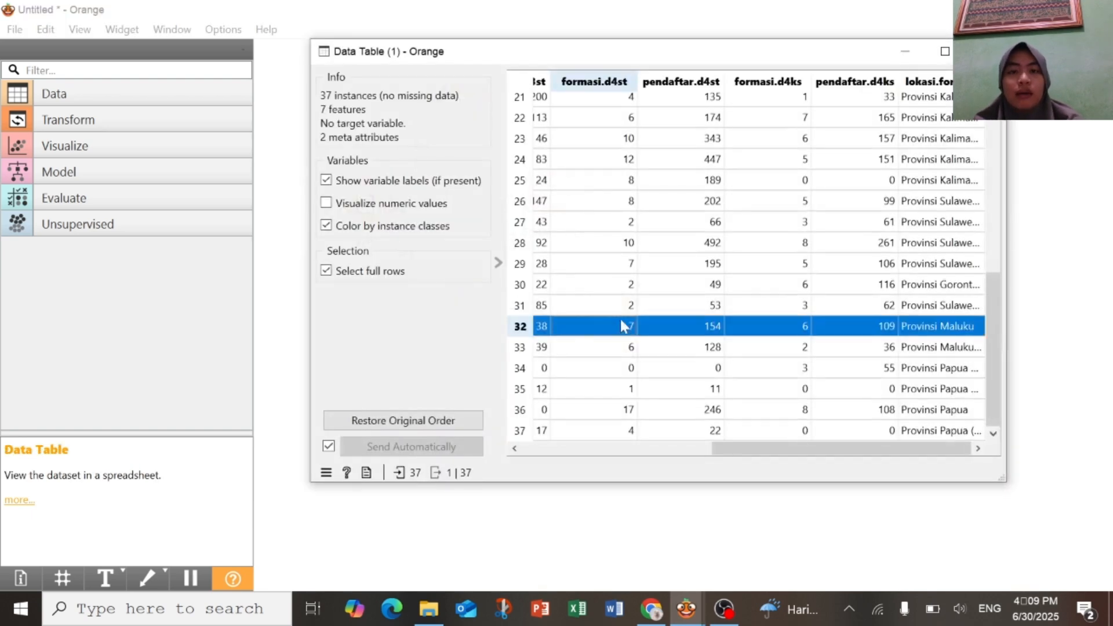
drag(774, 453, 534, 450)
scroll(656, 304, up, 7)
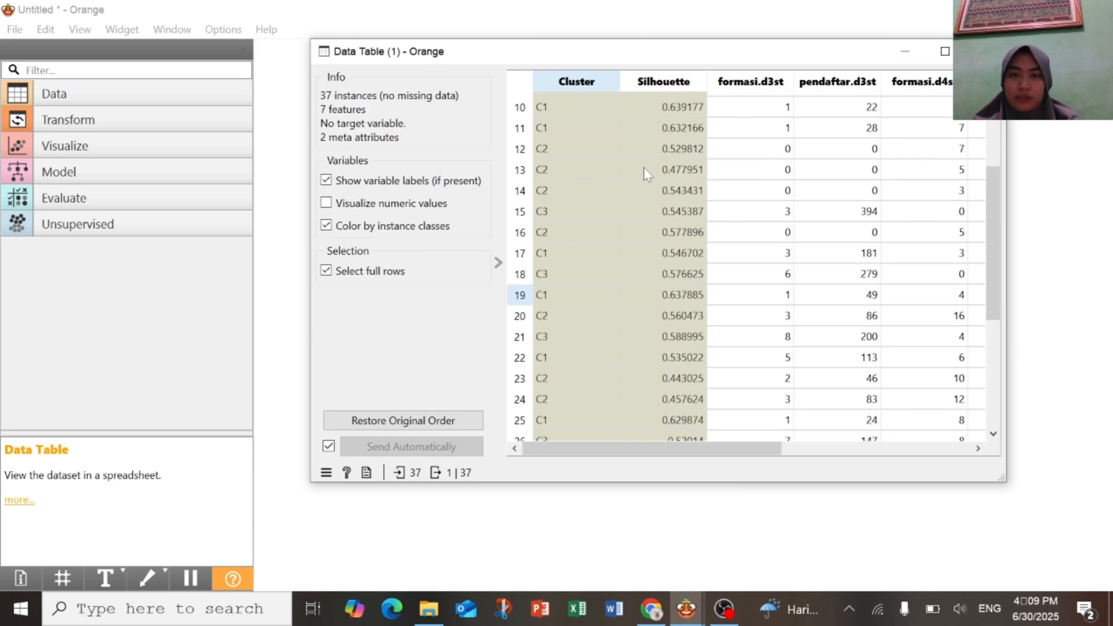
click(683, 101)
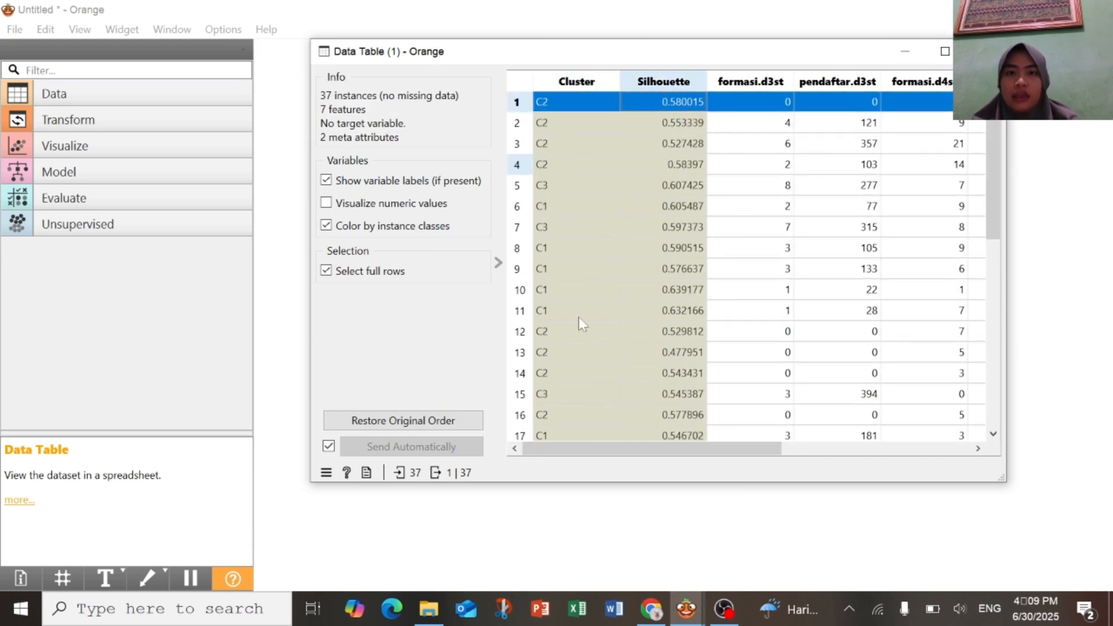
scroll(591, 308, down, 7)
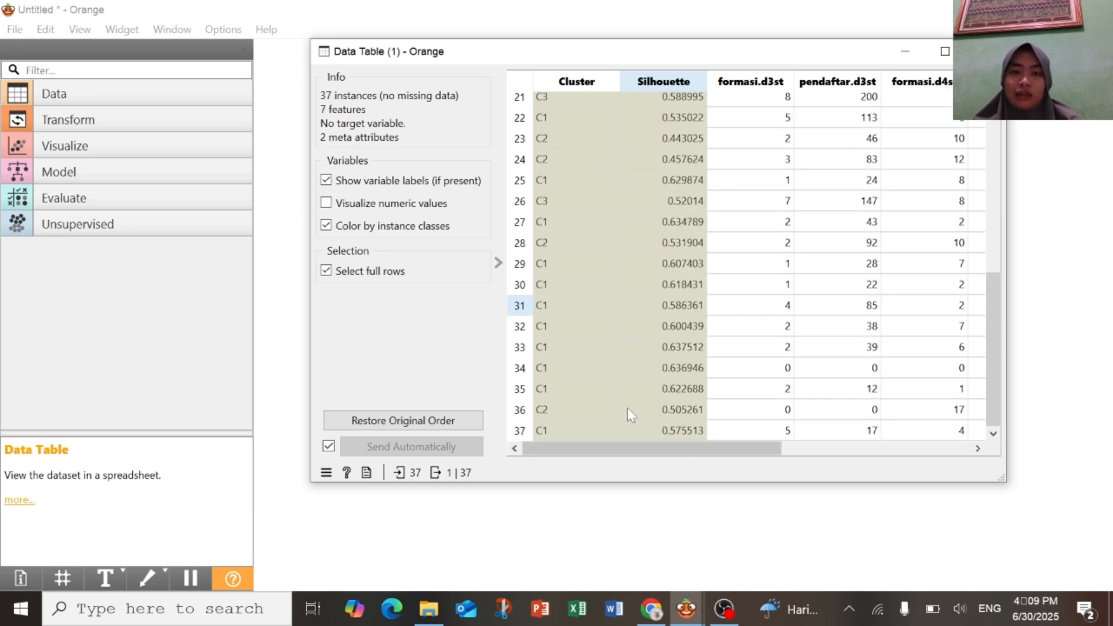
click(554, 201)
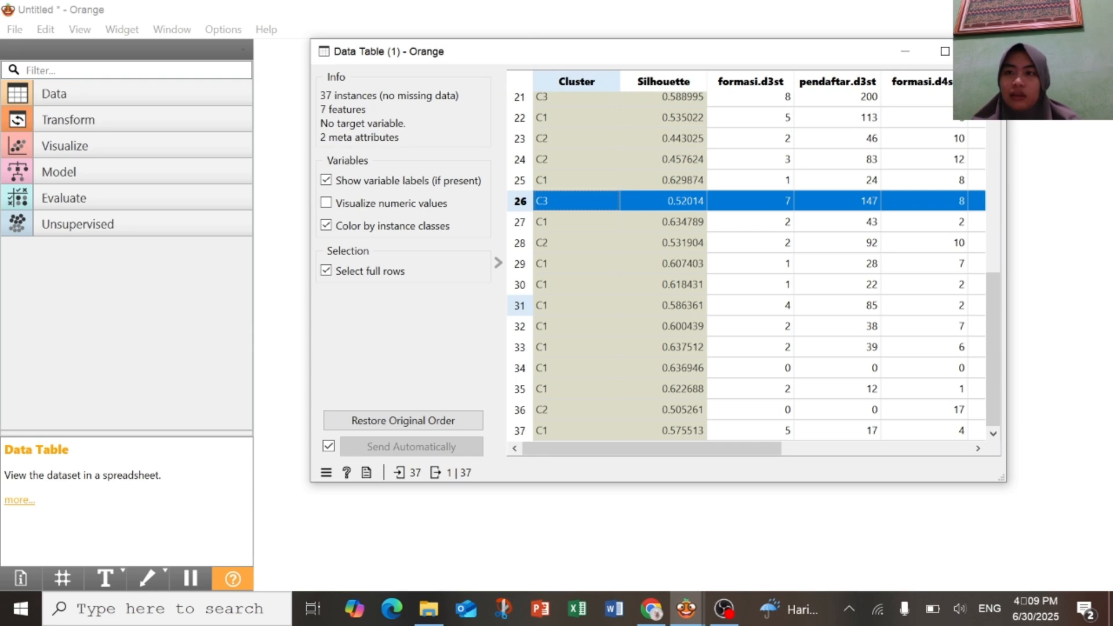
key(ctrl+w)
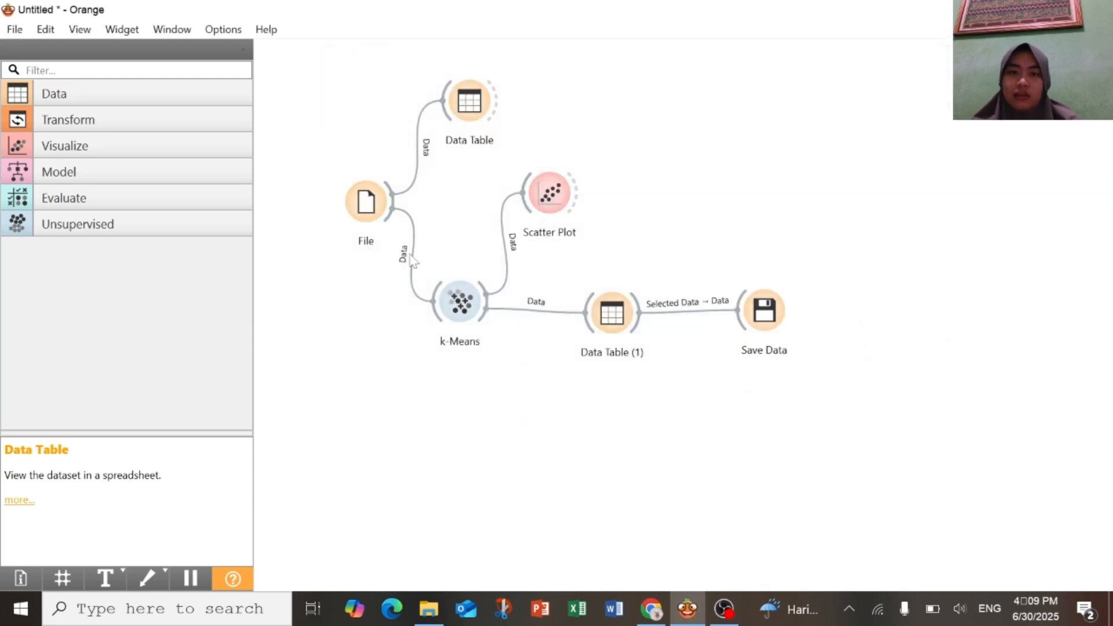
View the Scatter Plot of the k-Means clusters, and select the Save Data widget on the canvas.
double_click(548, 200)
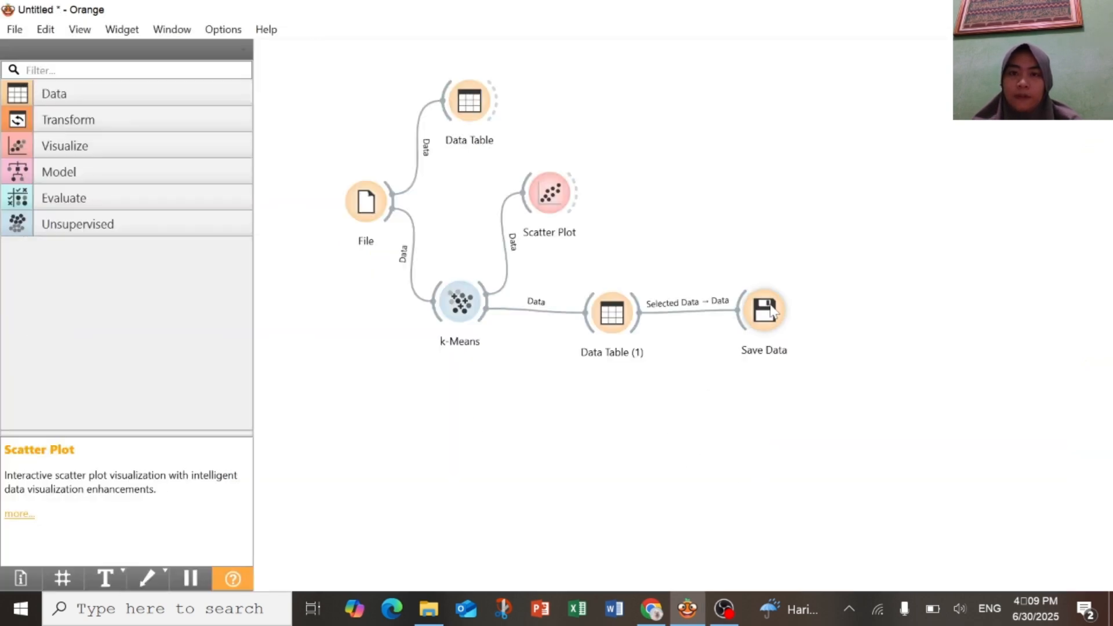
click(771, 310)
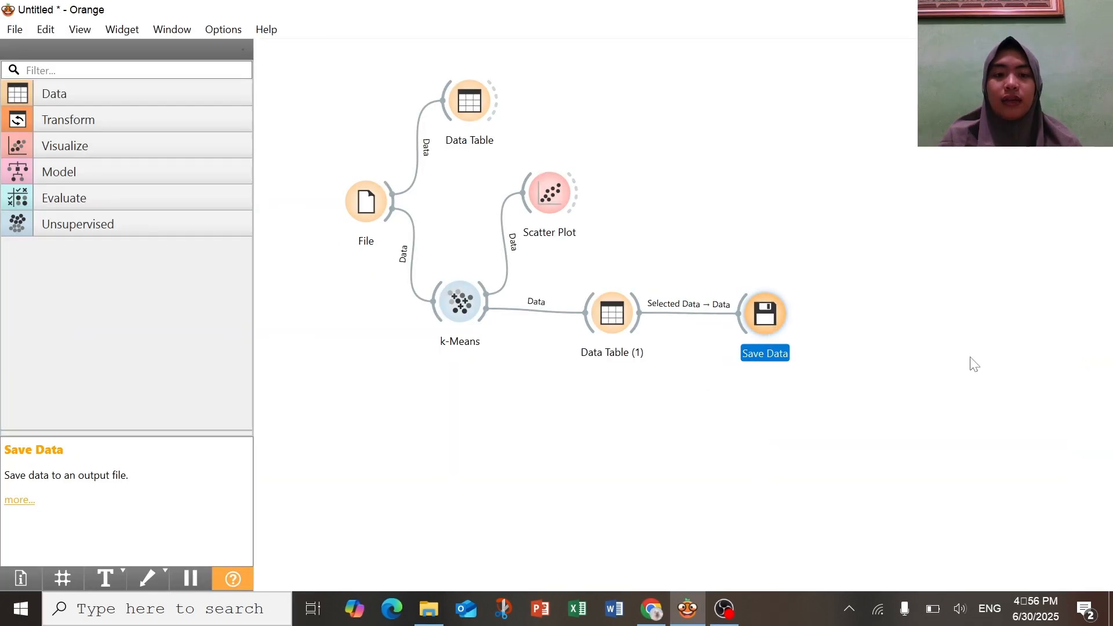